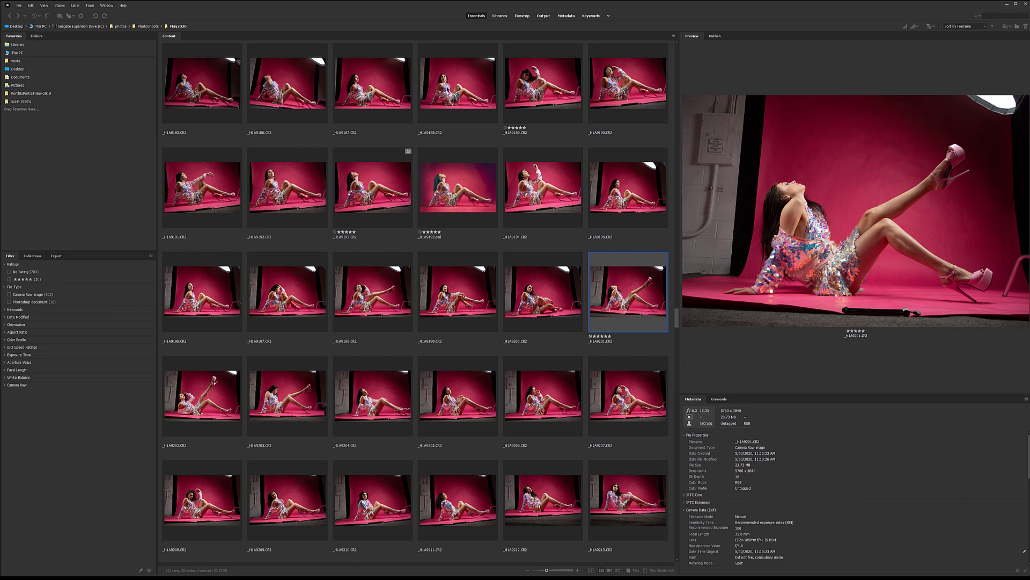
Step: Compare the two five-star shots of the model in the sequin dress and open _H1A9201.CR2 in Camera Raw
{"action": "key", "text": "Left"}
{"action": "key", "text": "Right"}
{"action": "left_click", "coordinate": [543, 84]}
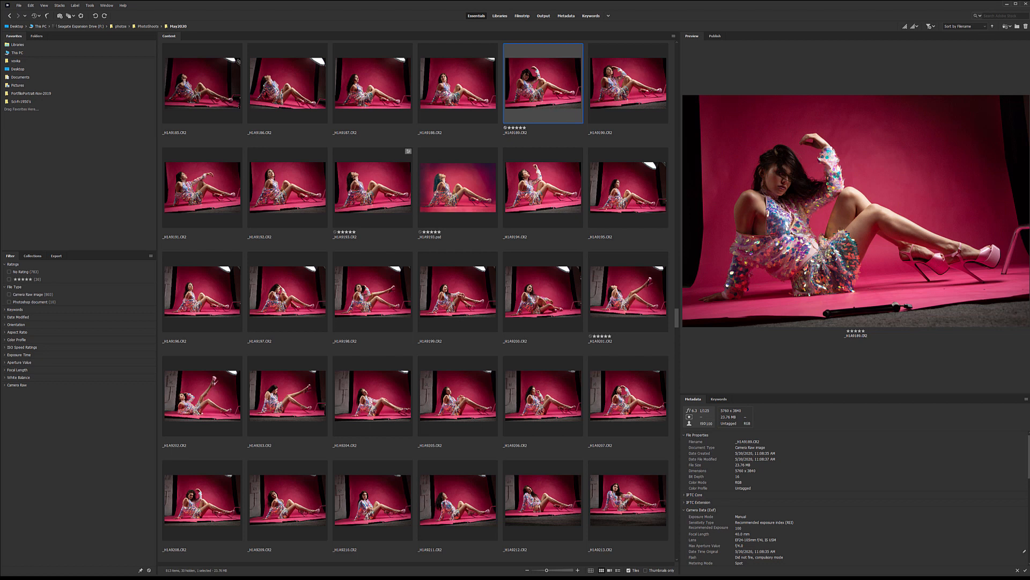
{"action": "left_click", "coordinate": [628, 292]}
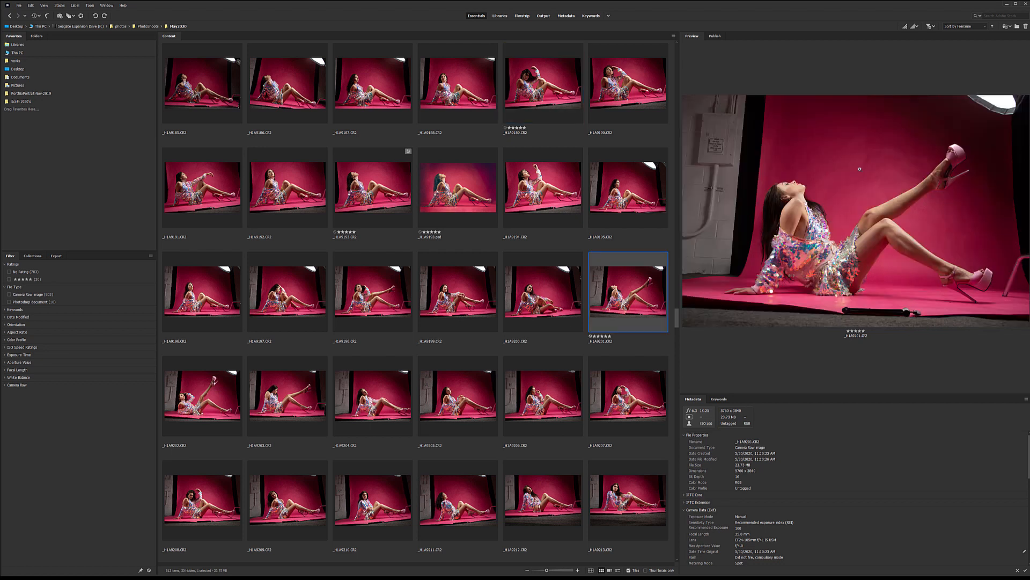
{"action": "left_click", "coordinate": [520, 71]}
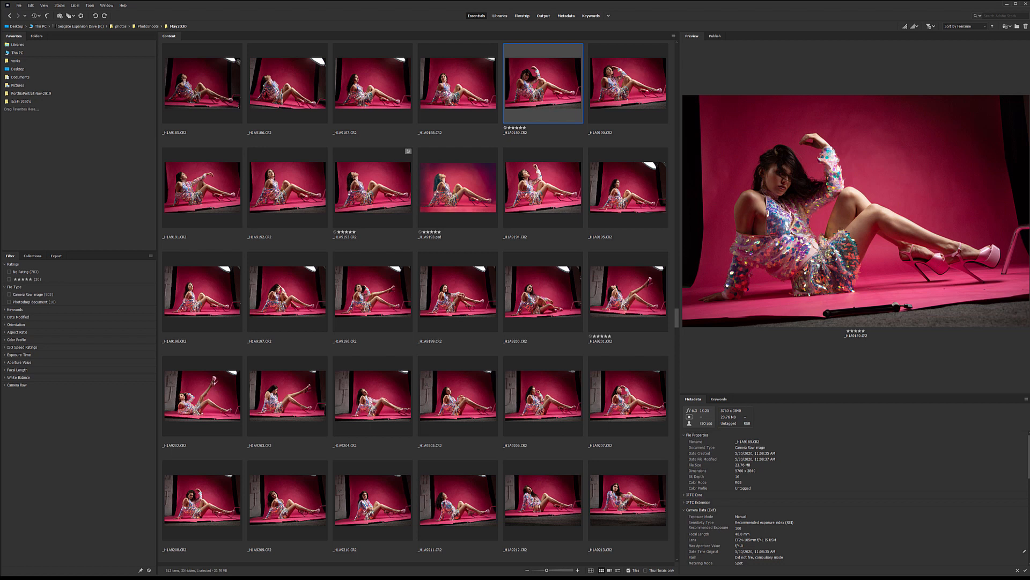
{"action": "left_click", "coordinate": [628, 292]}
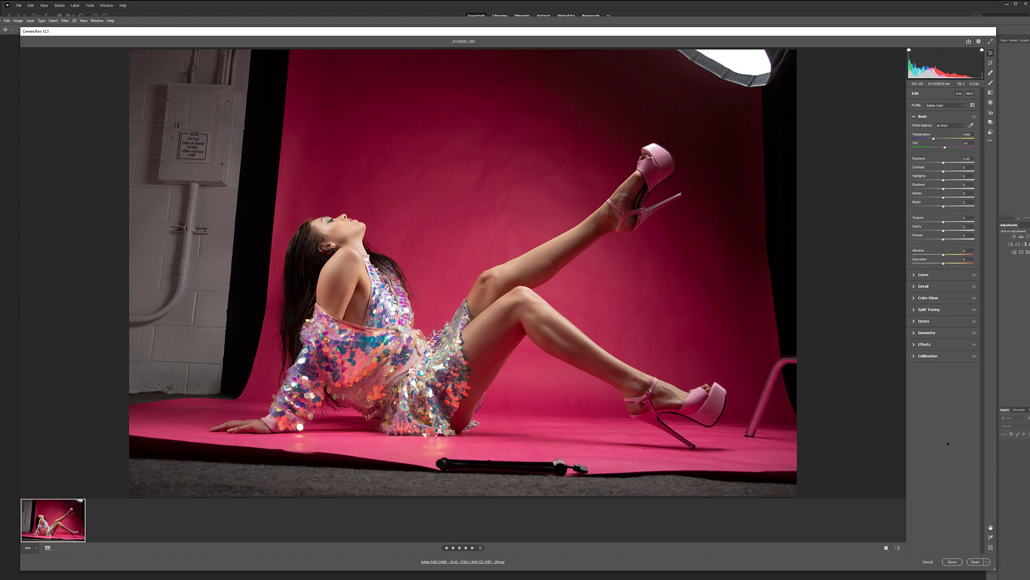
Step: Expand every collapsed edit section of the raw photo, from Curve through Calibration
{"action": "left_click", "coordinate": [929, 320]}
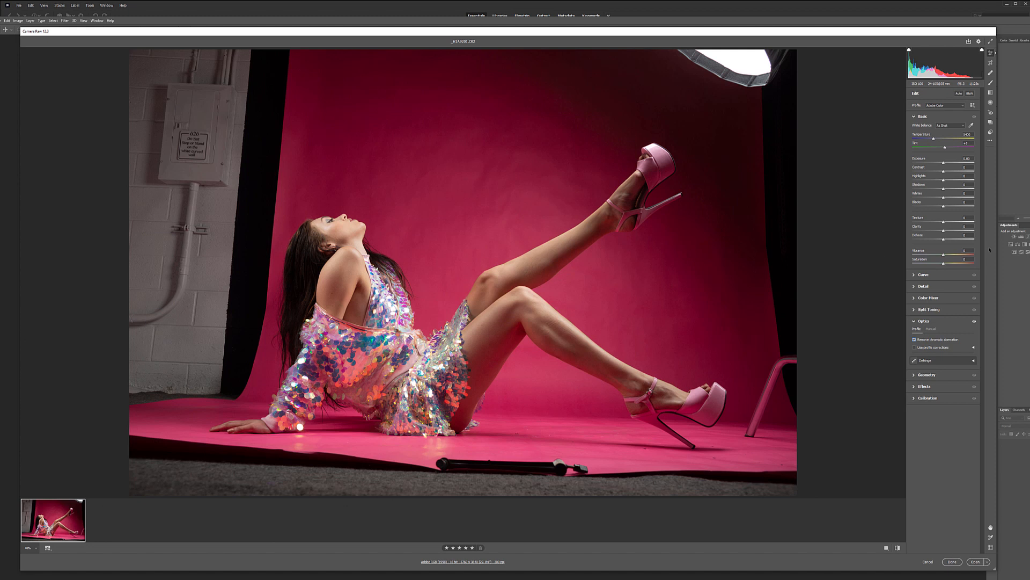
{"action": "left_click", "coordinate": [914, 398]}
{"action": "left_click", "coordinate": [914, 386]}
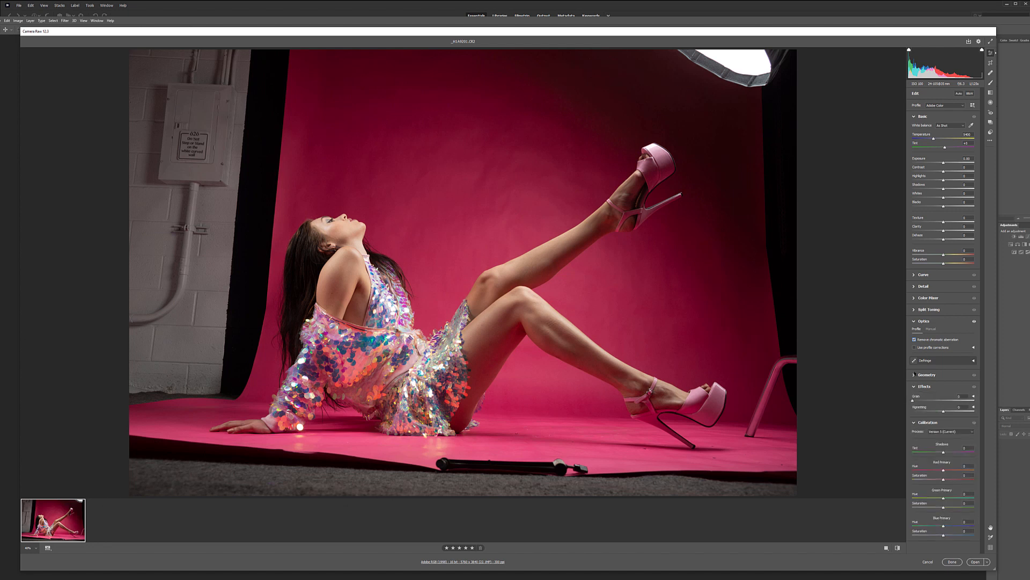
{"action": "left_click", "coordinate": [914, 374]}
{"action": "left_click", "coordinate": [914, 309]}
{"action": "left_click", "coordinate": [914, 298]}
{"action": "left_click", "coordinate": [914, 286]}
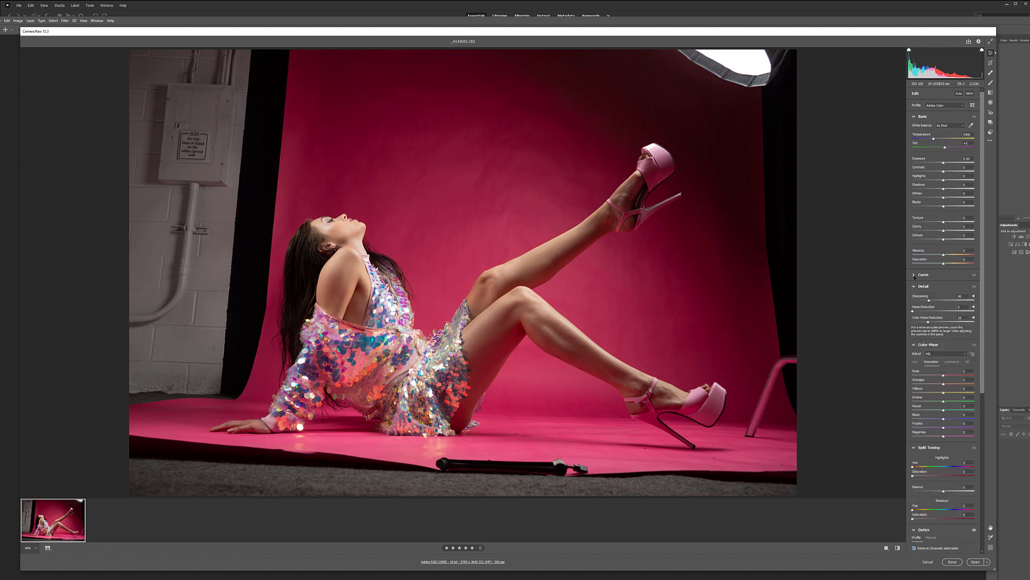
{"action": "left_click", "coordinate": [914, 275]}
{"action": "scroll", "coordinate": [958, 318], "scroll_direction": "down", "scroll_amount": 3}
{"action": "scroll", "coordinate": [958, 318], "scroll_direction": "down", "scroll_amount": 6}
{"action": "scroll", "coordinate": [944, 468], "scroll_direction": "down", "scroll_amount": 1}
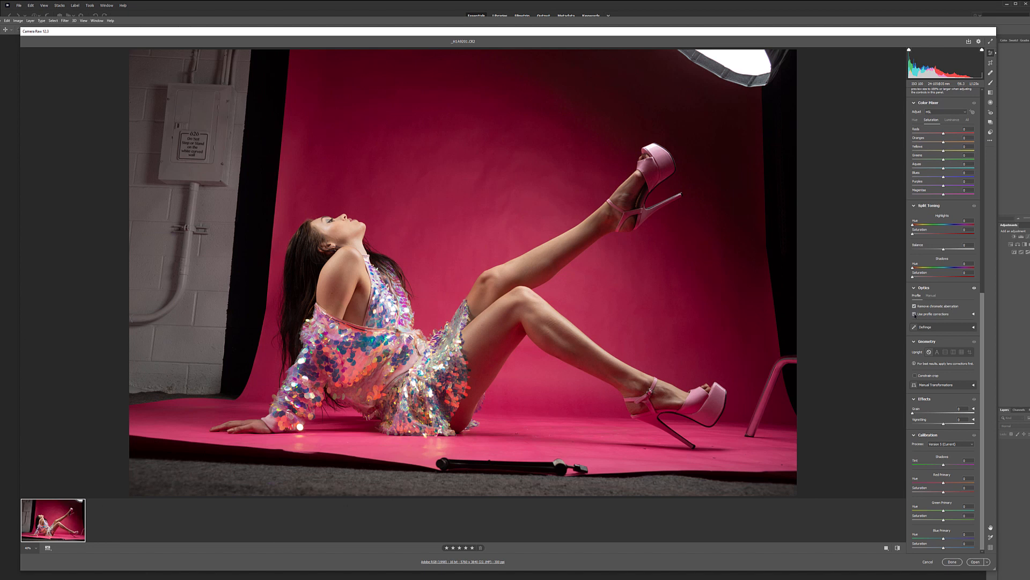
Step: Compare the photo with and without lens profile corrections, leaving the corrections enabled
{"action": "left_click", "coordinate": [914, 314]}
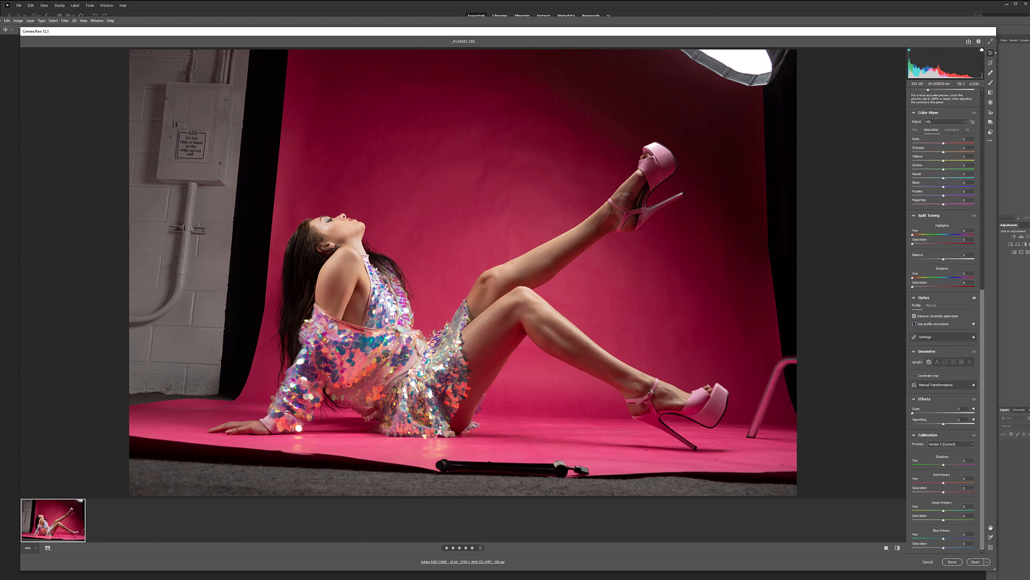
{"action": "left_click", "coordinate": [914, 323]}
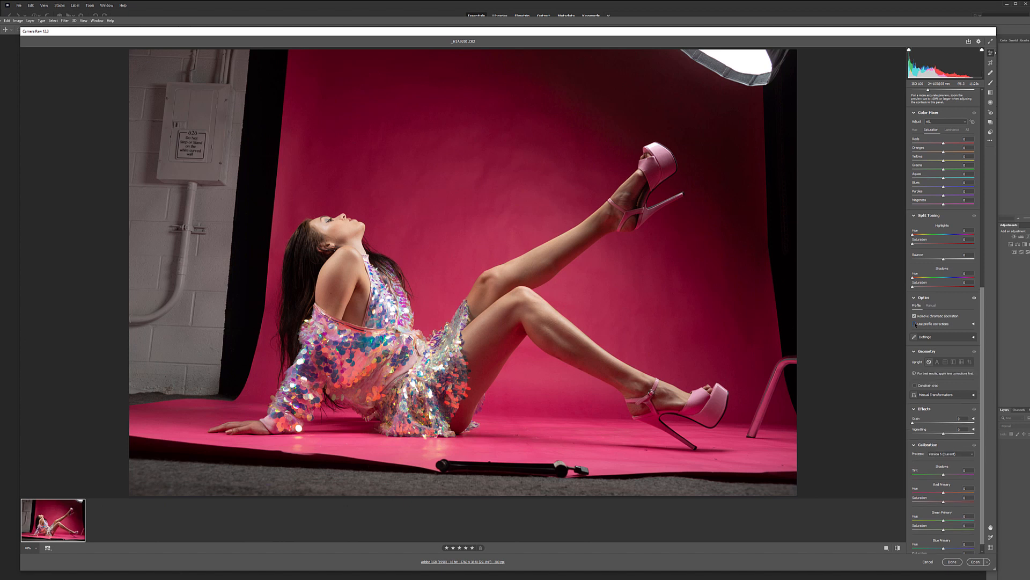
{"action": "left_click", "coordinate": [915, 323]}
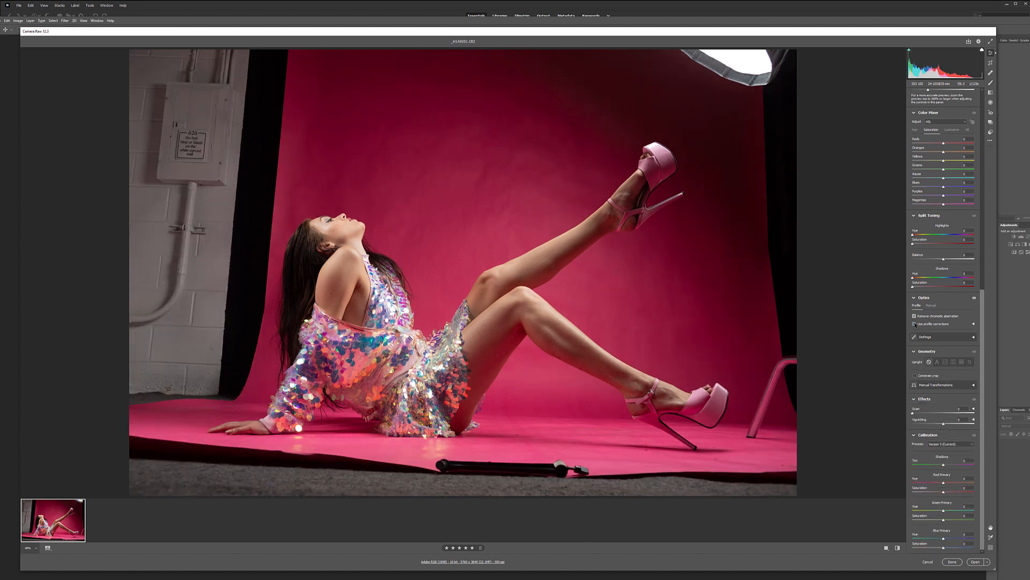
{"action": "left_click", "coordinate": [915, 324]}
{"action": "left_click", "coordinate": [914, 323]}
Step: Raise Sharpening to 71 and collapse the Curve, Split Toning, Optics, Geometry, Effects and Calibration sections
{"action": "left_click", "coordinate": [916, 298]}
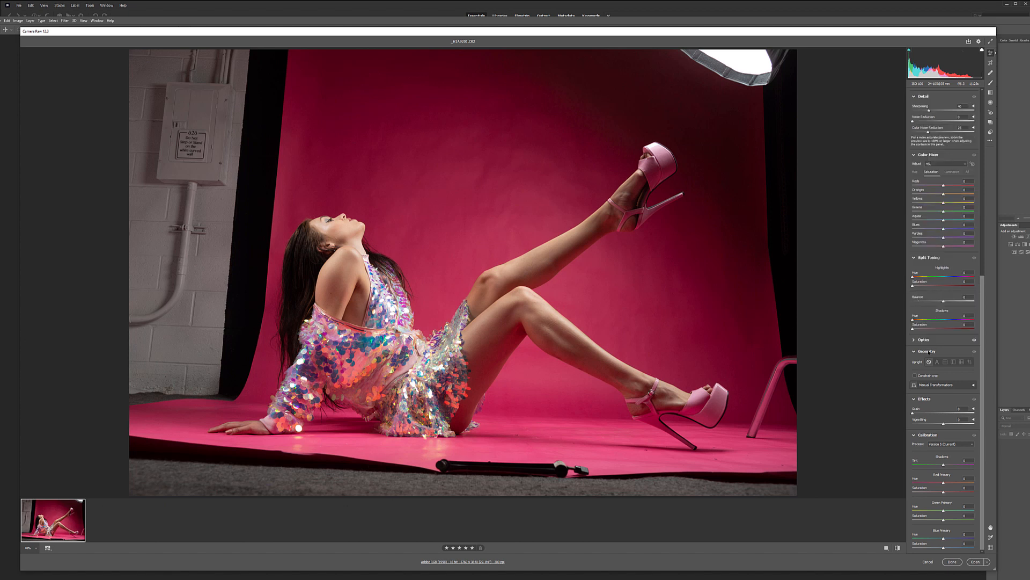
{"action": "left_click", "coordinate": [915, 352]}
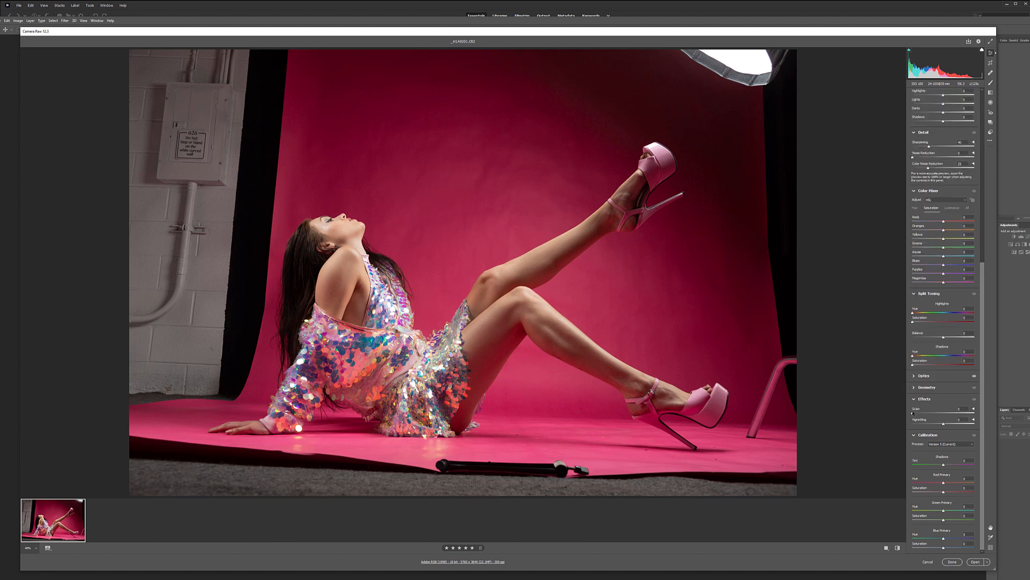
{"action": "left_click", "coordinate": [915, 399]}
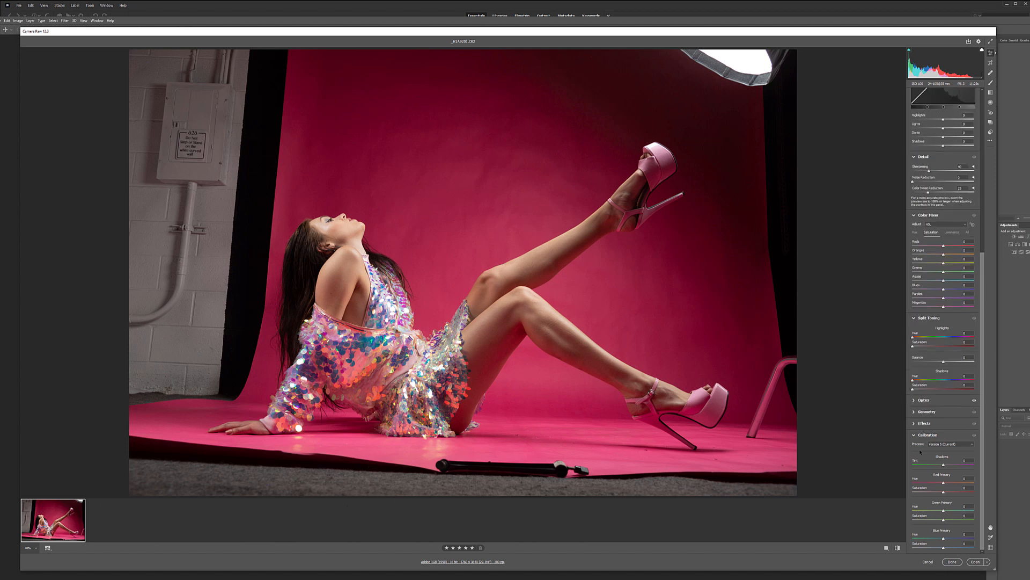
{"action": "left_click", "coordinate": [915, 435]}
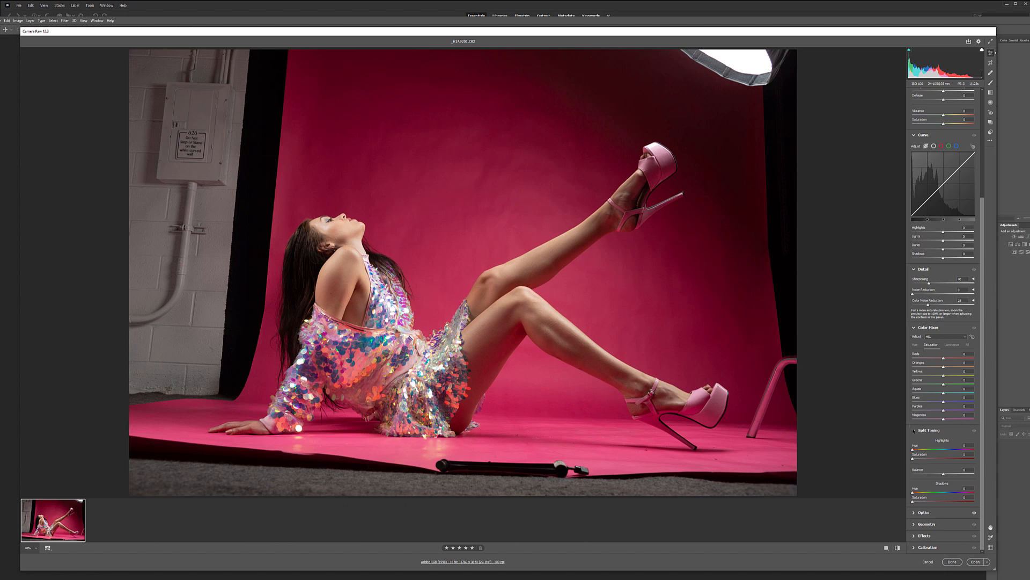
{"action": "left_click", "coordinate": [915, 430]}
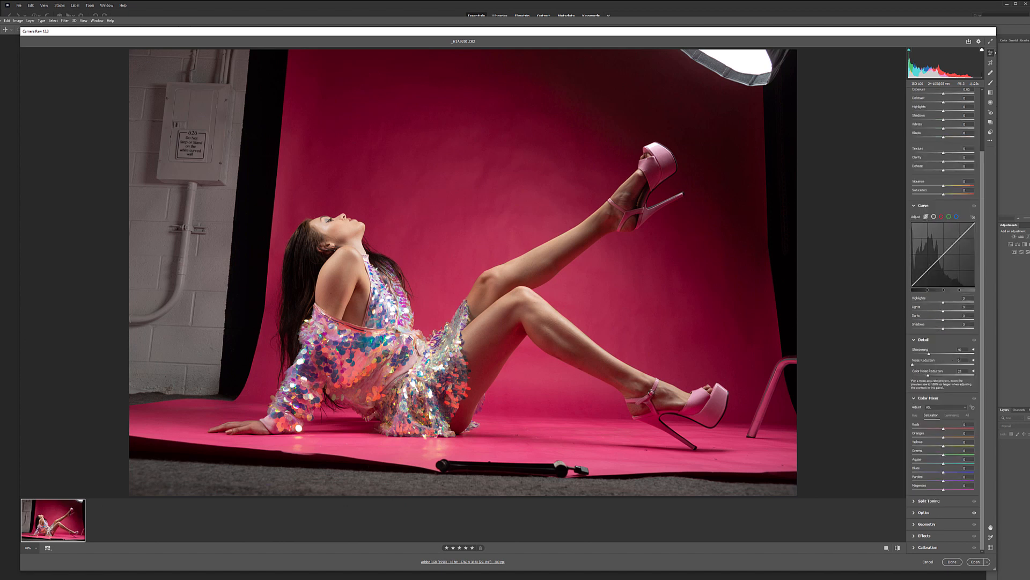
{"action": "left_click_drag", "start_coordinate": [930, 354], "coordinate": [937, 355]}
{"action": "left_click", "coordinate": [915, 206]}
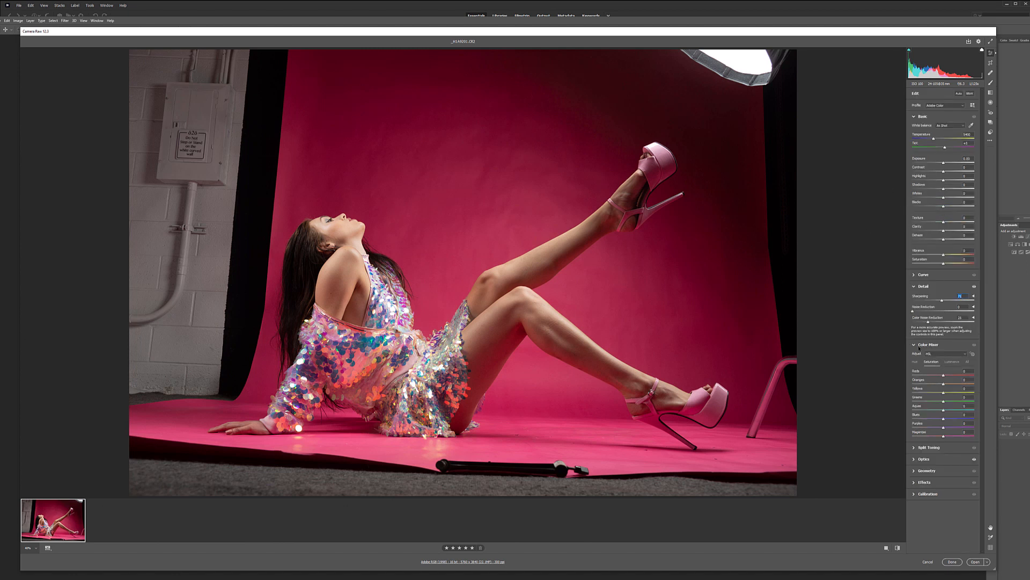
Step: Slightly brighten the luminance of the oranges and yellows in the Color Mixer and lower Highlights to about -50
{"action": "left_click", "coordinate": [952, 361]}
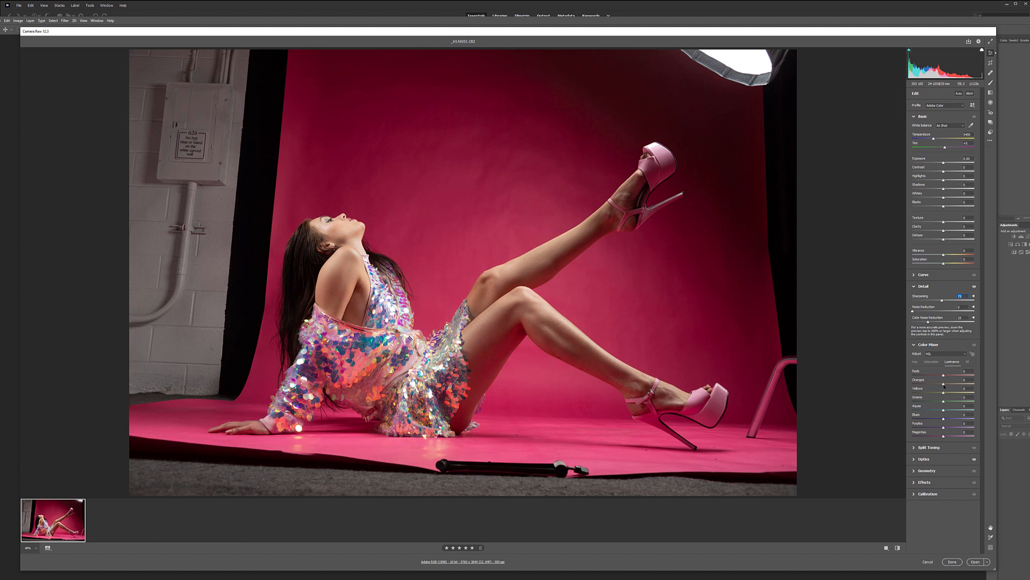
{"action": "mouse_move", "coordinate": [953, 385]}
{"action": "left_mouse_down"}
{"action": "mouse_move", "coordinate": [933, 385]}
{"action": "mouse_move", "coordinate": [948, 384]}
{"action": "left_mouse_up"}
{"action": "left_click_drag", "start_coordinate": [944, 181], "coordinate": [932, 178]}
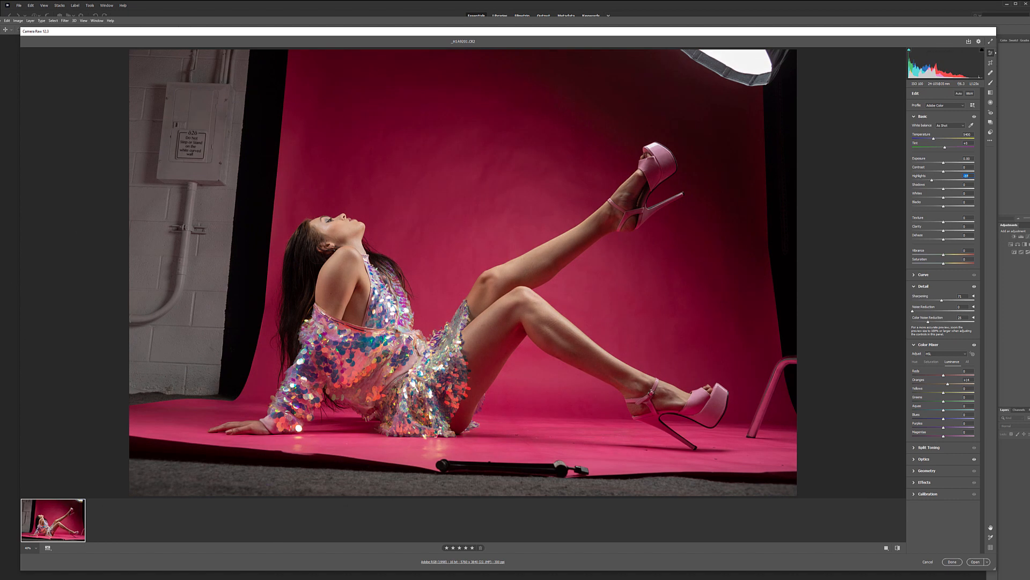
{"action": "left_click_drag", "start_coordinate": [934, 181], "coordinate": [928, 181]}
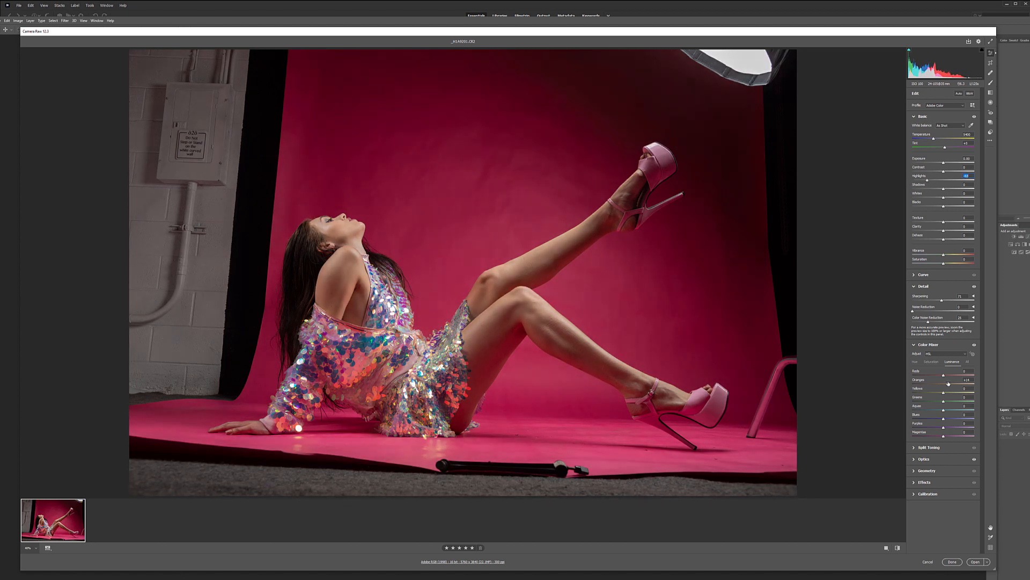
{"action": "mouse_move", "coordinate": [948, 384]}
{"action": "left_mouse_down"}
{"action": "mouse_move", "coordinate": [928, 384]}
{"action": "mouse_move", "coordinate": [947, 385]}
{"action": "left_mouse_up"}
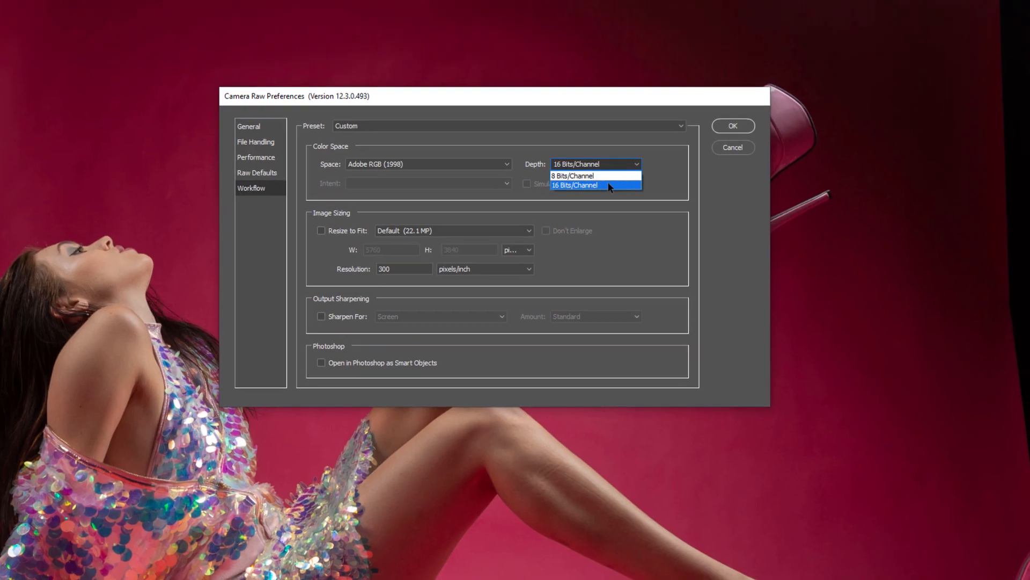
Step: Review the available color spaces in the Camera Raw workflow preferences and close the dialog
{"action": "left_click", "coordinate": [609, 185]}
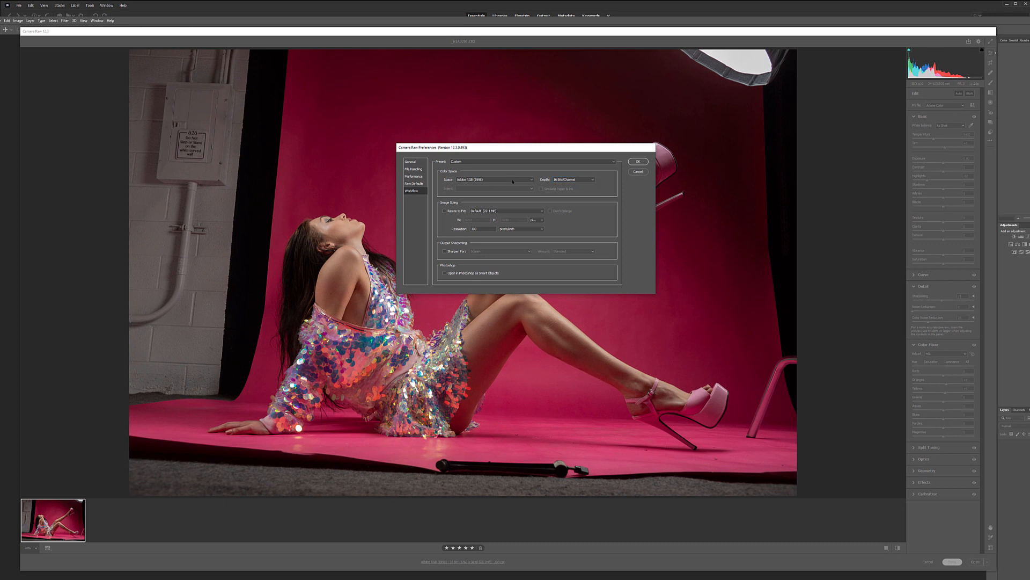
{"action": "left_click", "coordinate": [512, 181]}
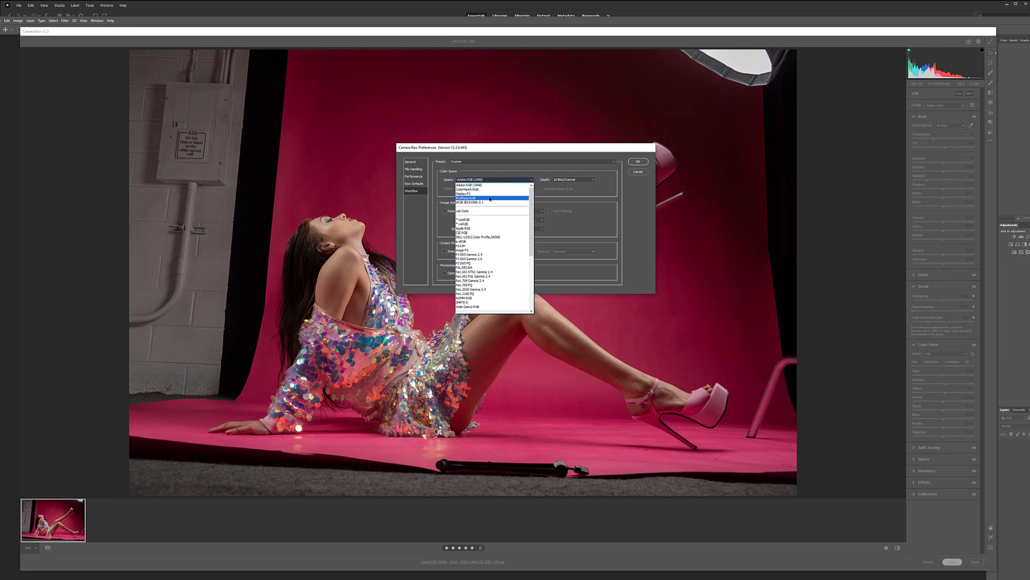
{"action": "left_click", "coordinate": [632, 203]}
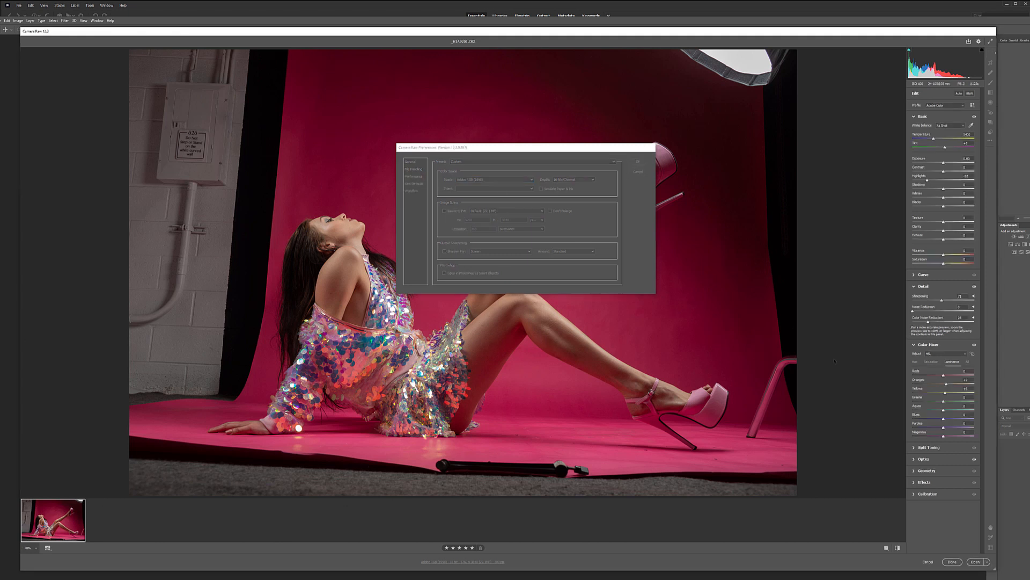
{"action": "left_click", "coordinate": [637, 162]}
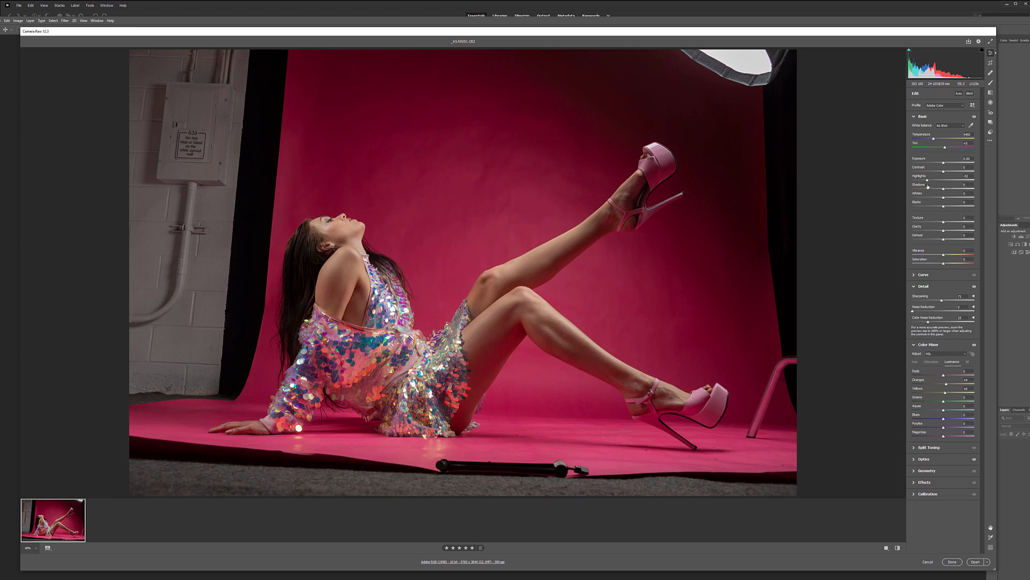
Step: Set Shadows to +15 and Highlights to about -60, finish the raw edit and open the photo in Photoshop
{"action": "left_click_drag", "start_coordinate": [945, 189], "coordinate": [951, 186]}
{"action": "left_click_drag", "start_coordinate": [927, 181], "coordinate": [925, 181]}
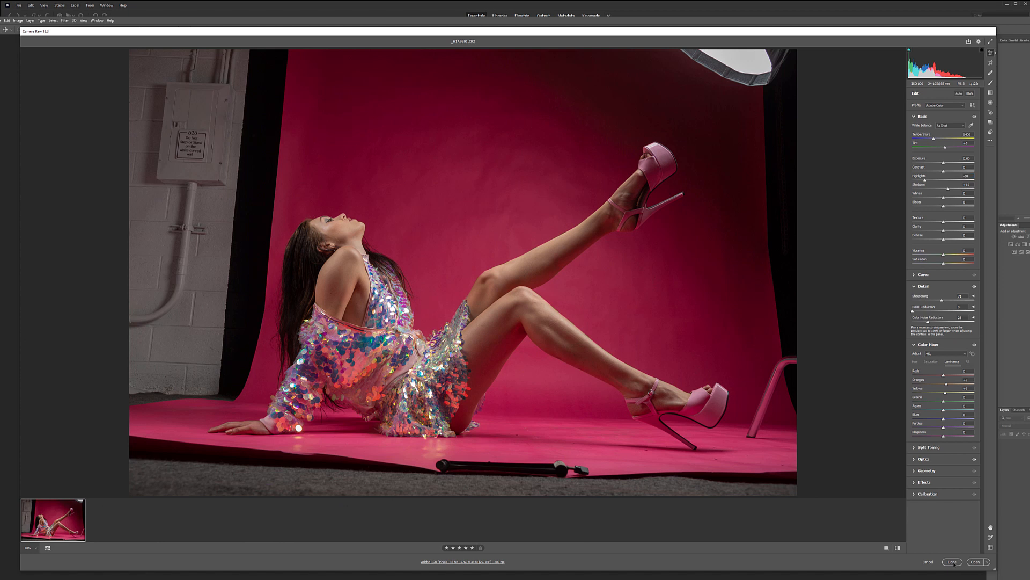
{"action": "left_click", "coordinate": [952, 562]}
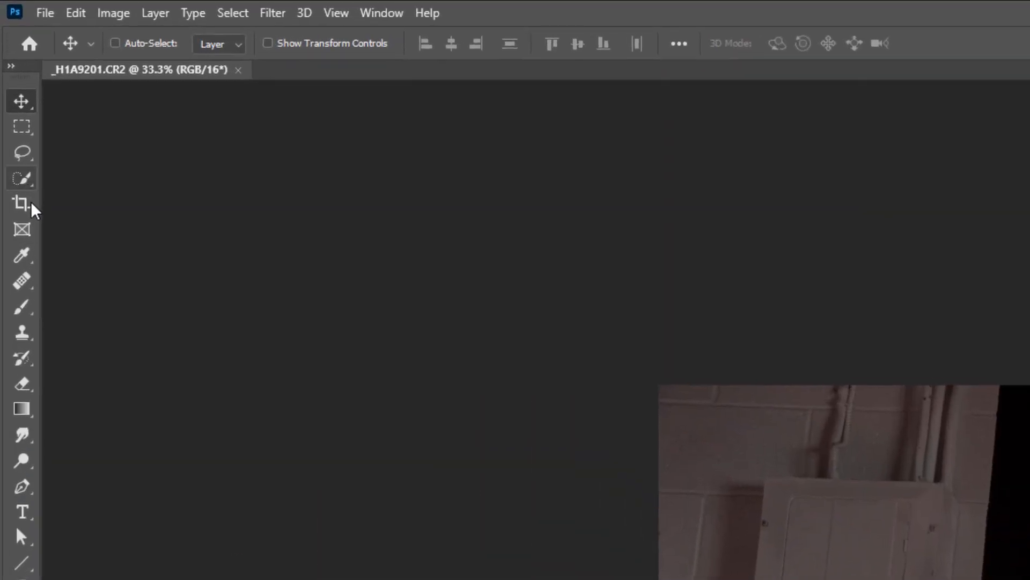
Step: Activate the Crop tool with Content-Aware enabled and rotate the photo slightly counterclockwise to straighten the backdrop
{"action": "left_click", "coordinate": [32, 206]}
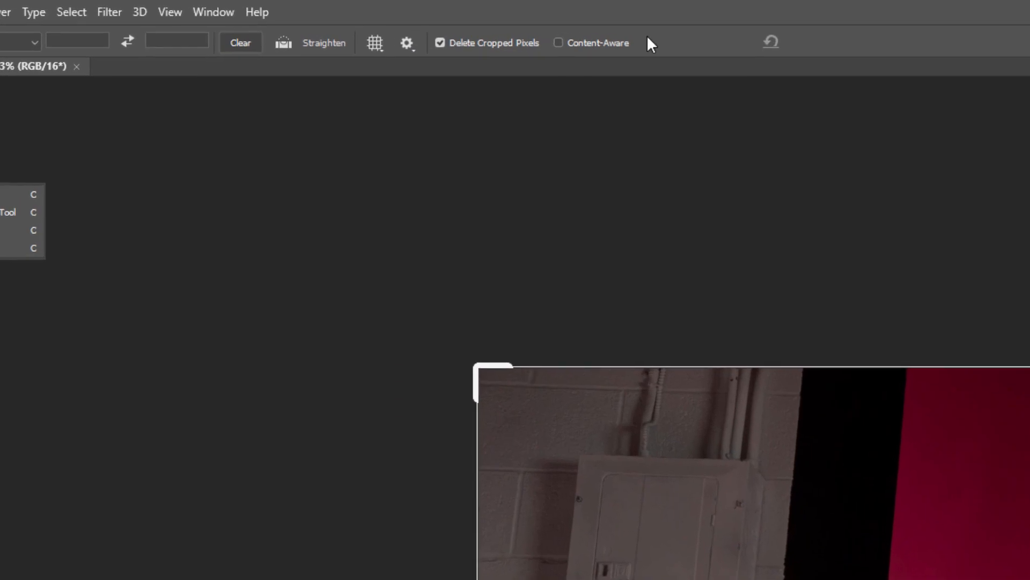
{"action": "left_click", "coordinate": [581, 50]}
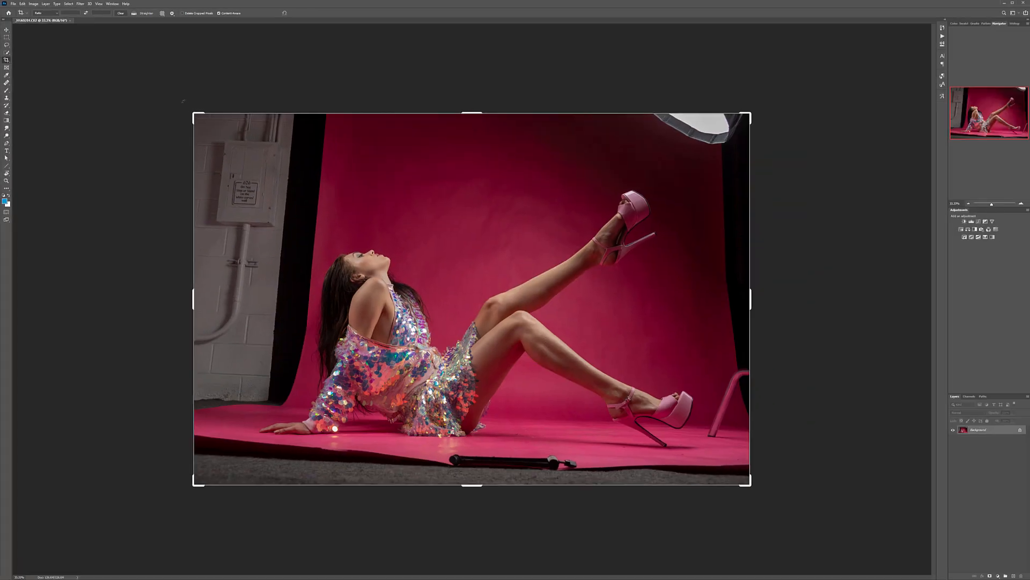
{"action": "left_click_drag", "start_coordinate": [439, 326], "coordinate": [435, 341]}
{"action": "left_click_drag", "start_coordinate": [180, 104], "coordinate": [177, 111]}
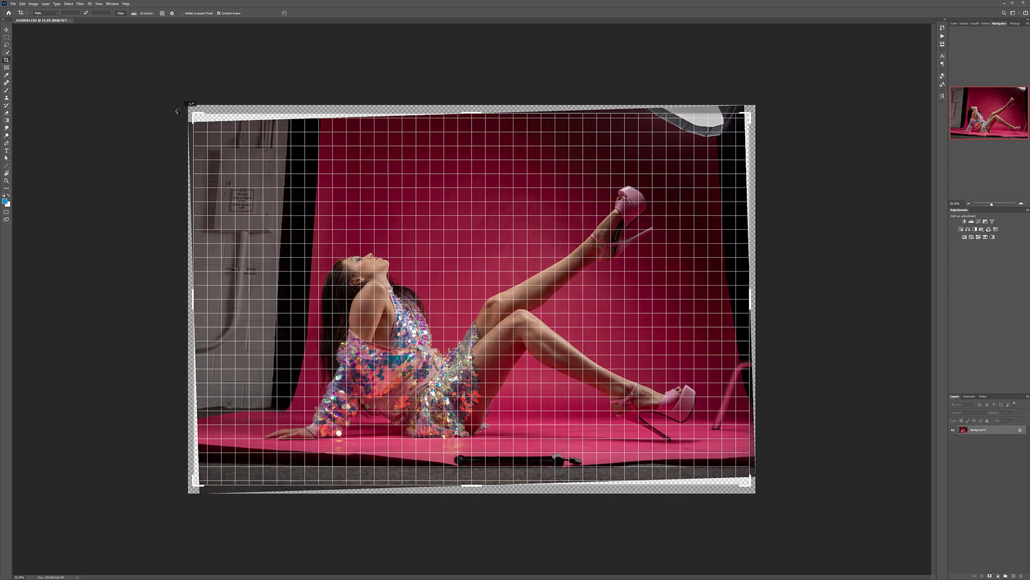
{"action": "left_click_drag", "start_coordinate": [178, 111], "coordinate": [175, 109]}
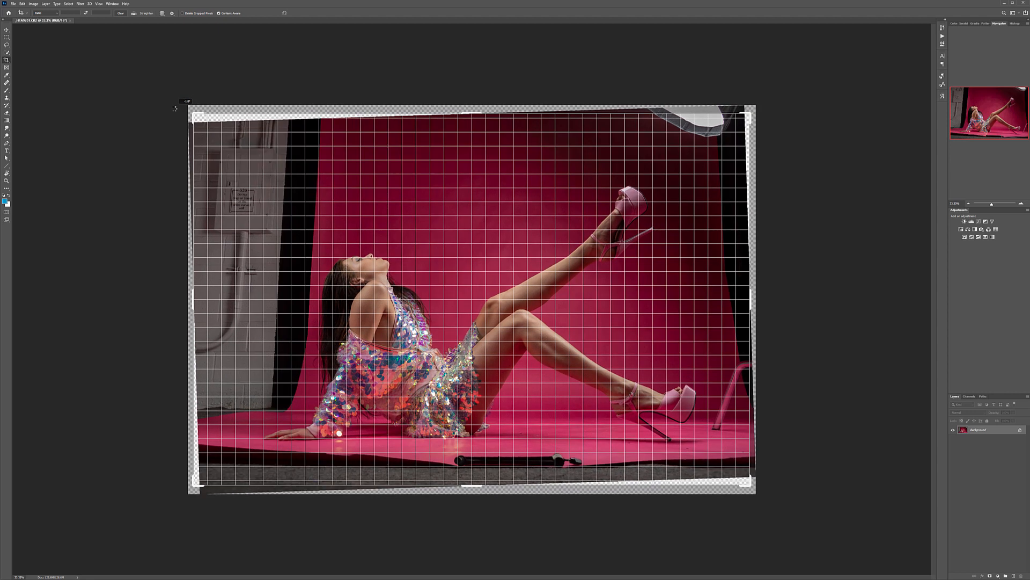
{"action": "left_click_drag", "start_coordinate": [175, 109], "coordinate": [175, 107]}
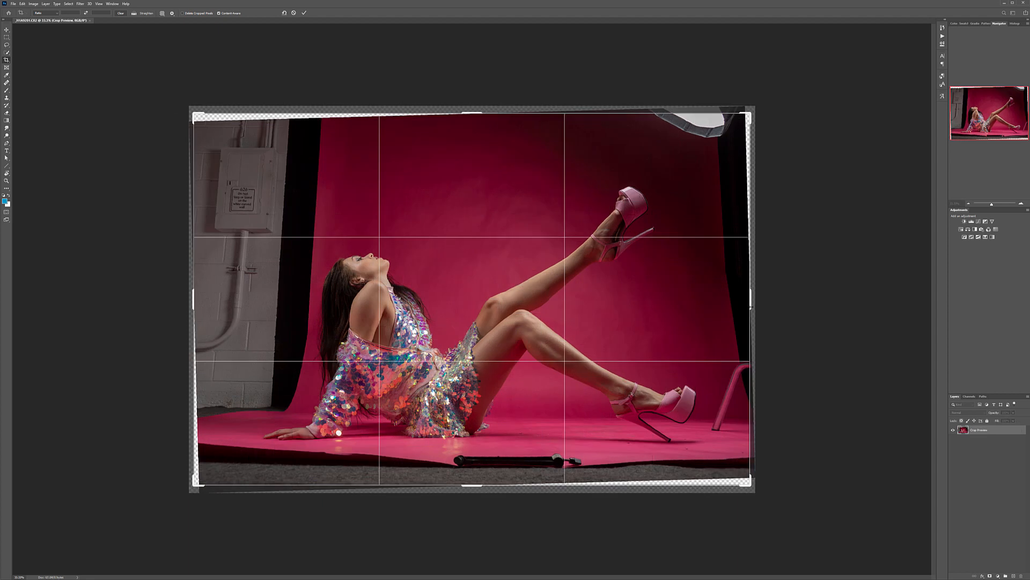
Step: Tighten the crop on both sides, below the pink floor and above the raised shoe to exclude the softbox, and apply it
{"action": "mouse_move", "coordinate": [751, 316]}
{"action": "left_mouse_down"}
{"action": "mouse_move", "coordinate": [759, 310]}
{"action": "mouse_move", "coordinate": [723, 304]}
{"action": "mouse_move", "coordinate": [749, 300]}
{"action": "left_mouse_up"}
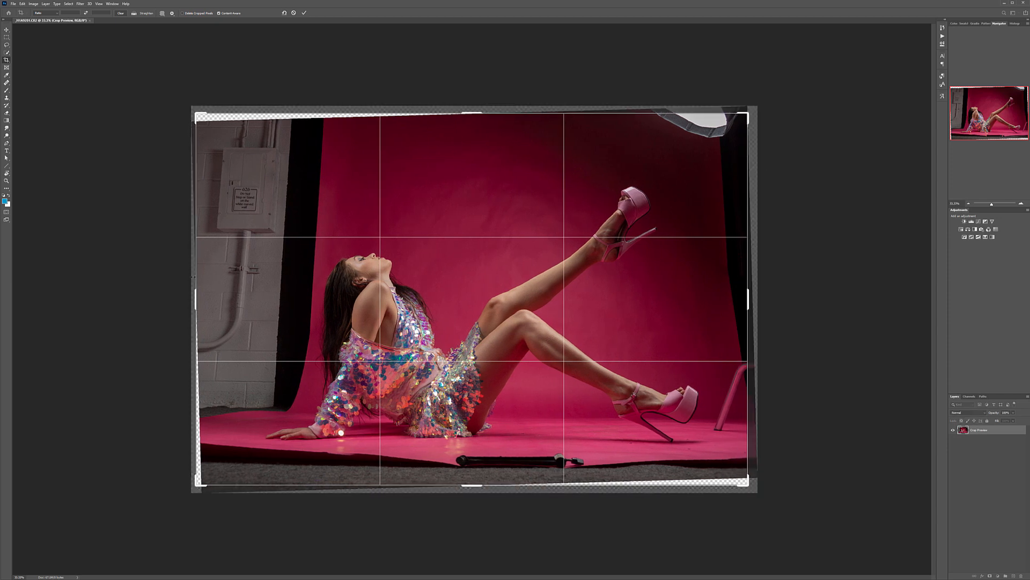
{"action": "left_click_drag", "start_coordinate": [194, 276], "coordinate": [203, 276]}
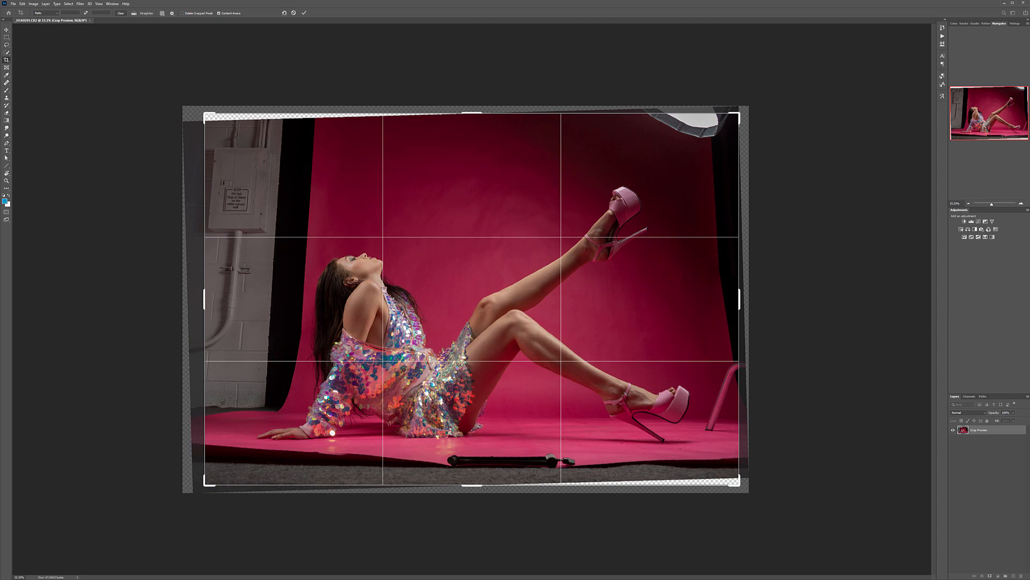
{"action": "left_click_drag", "start_coordinate": [485, 488], "coordinate": [486, 475]}
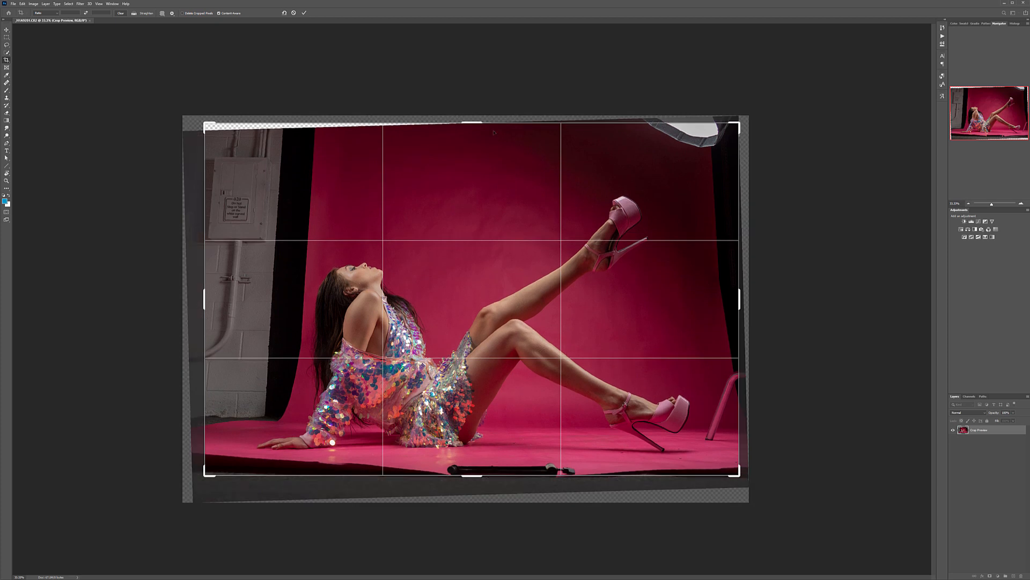
{"action": "left_click_drag", "start_coordinate": [495, 120], "coordinate": [496, 138]}
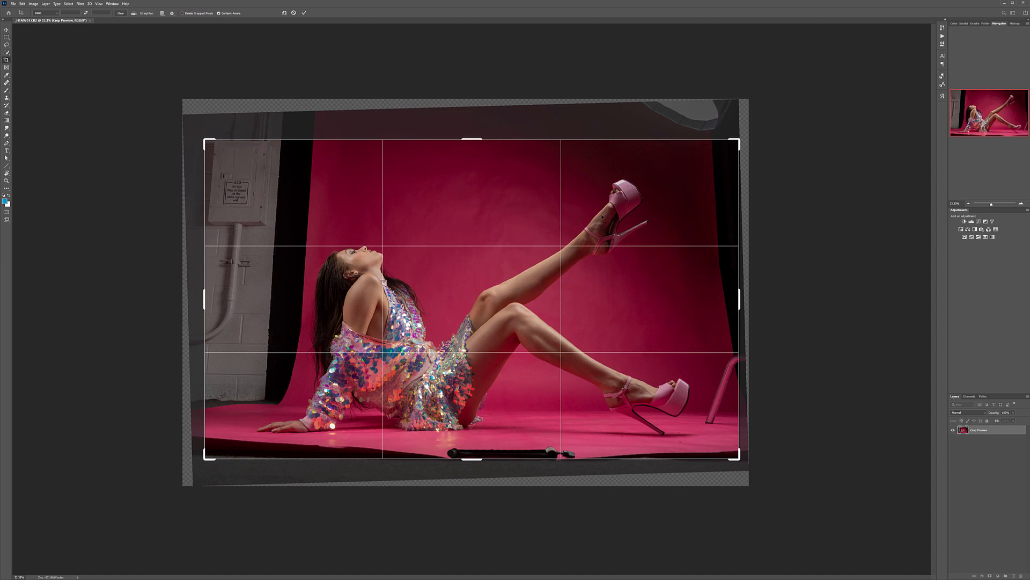
{"action": "key", "text": "Return"}
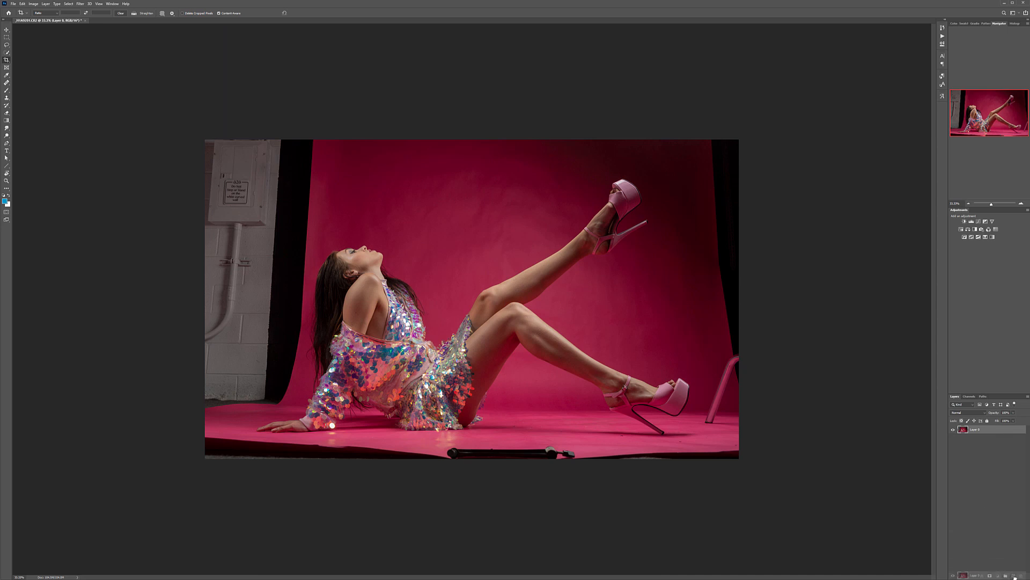
Step: Duplicate the photo layer and name the copy "retouching back"
{"action": "key", "text": "ctrl+j"}
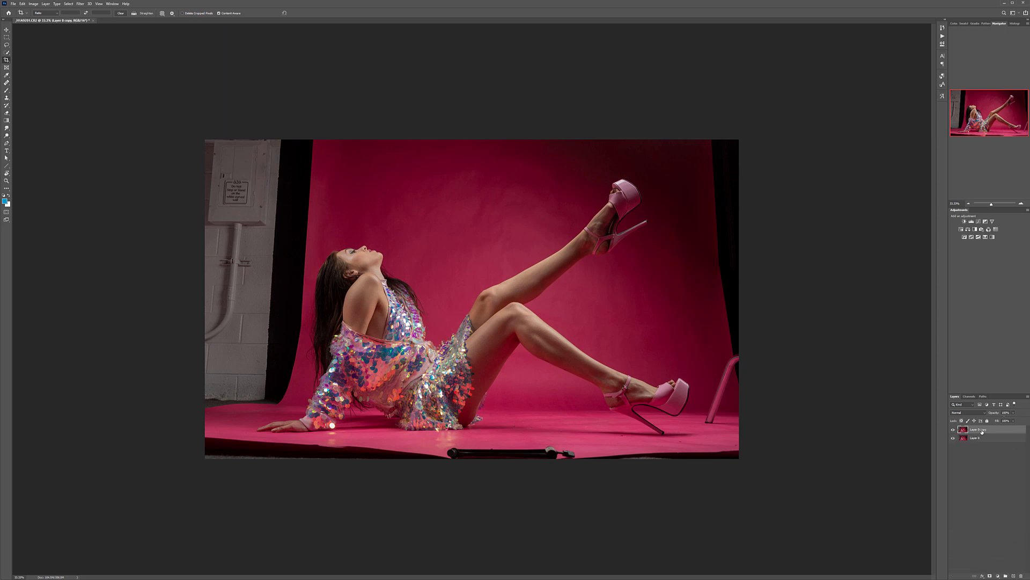
{"action": "type", "text": "retouching back"}
{"action": "key", "text": "Return"}
Step: Use the Patch tool to cover the upper part of the backdrop's right edge with nearby pink backdrop
{"action": "left_click", "coordinate": [6, 83]}
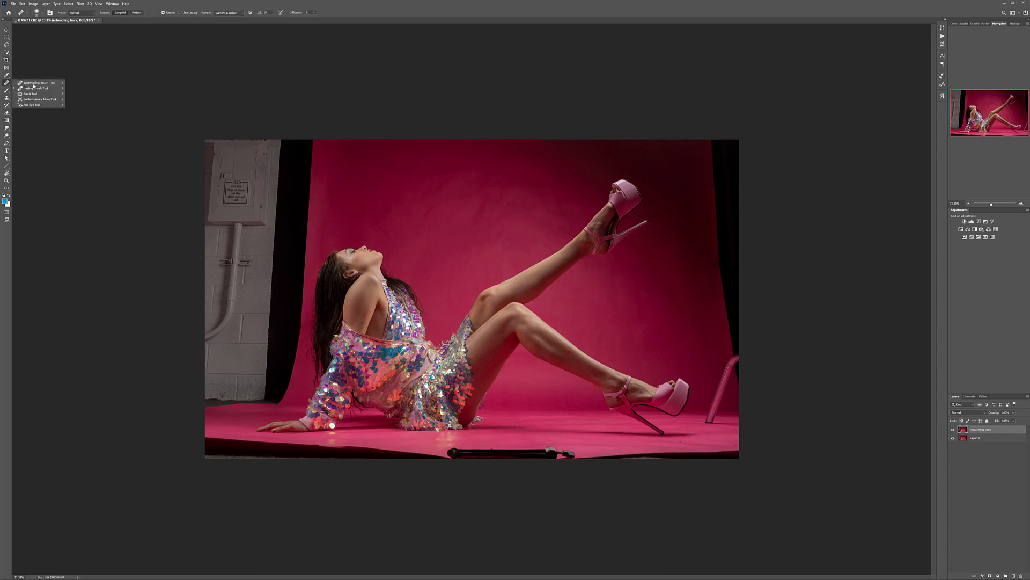
{"action": "left_click", "coordinate": [32, 93]}
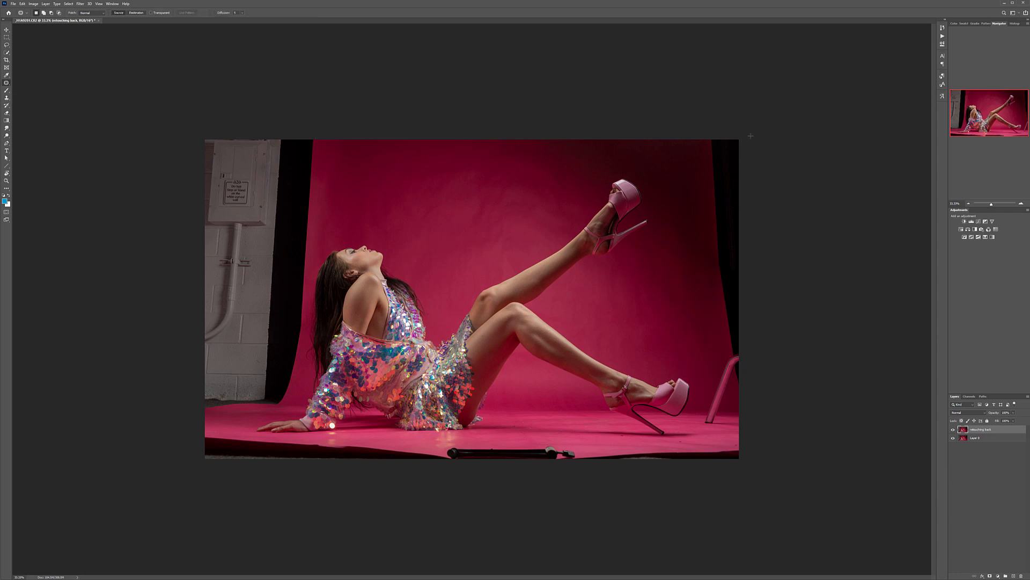
{"action": "mouse_move", "coordinate": [718, 133]}
{"action": "left_mouse_down"}
{"action": "mouse_move", "coordinate": [703, 141]}
{"action": "mouse_move", "coordinate": [714, 250]}
{"action": "mouse_move", "coordinate": [764, 213]}
{"action": "mouse_move", "coordinate": [704, 209]}
{"action": "left_mouse_up"}
{"action": "key", "text": "ctrl+d"}
{"action": "mouse_move", "coordinate": [743, 271]}
{"action": "left_mouse_down"}
{"action": "mouse_move", "coordinate": [719, 277]}
{"action": "mouse_move", "coordinate": [731, 349]}
{"action": "mouse_move", "coordinate": [745, 331]}
{"action": "mouse_move", "coordinate": [758, 247]}
{"action": "mouse_move", "coordinate": [696, 295]}
{"action": "left_mouse_up"}
{"action": "key", "text": "ctrl+d"}
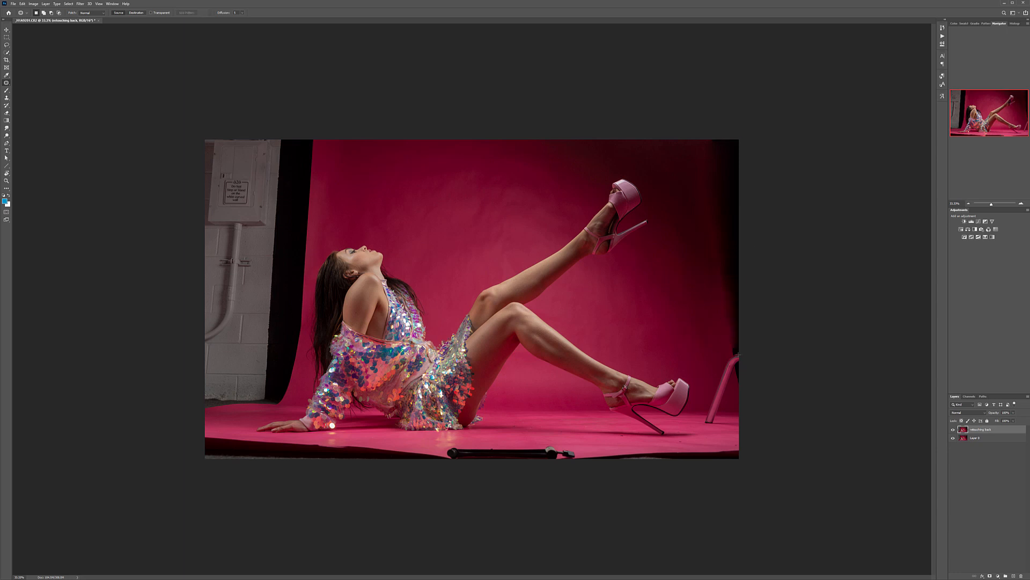
Step: Patch out the pink chair beside the lower shoe, including its leg and the shadow left on the floor
{"action": "mouse_move", "coordinate": [739, 350]}
{"action": "left_mouse_down"}
{"action": "mouse_move", "coordinate": [714, 391]}
{"action": "mouse_move", "coordinate": [744, 376]}
{"action": "mouse_move", "coordinate": [708, 329]}
{"action": "mouse_move", "coordinate": [731, 385]}
{"action": "mouse_move", "coordinate": [749, 375]}
{"action": "mouse_move", "coordinate": [719, 321]}
{"action": "left_mouse_up"}
{"action": "key", "text": "ctrl+d"}
{"action": "key", "text": "ctrl+d"}
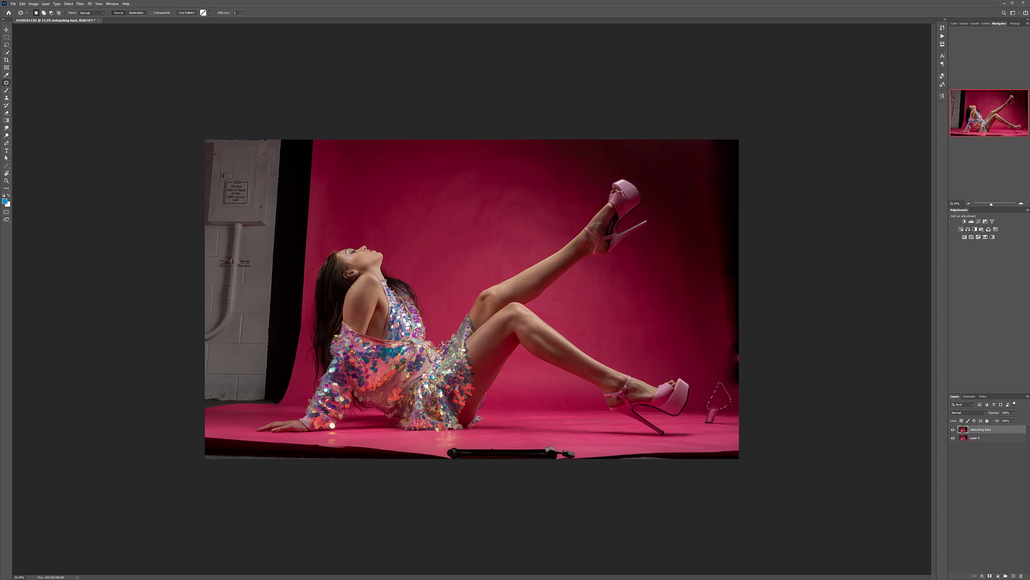
{"action": "scroll", "coordinate": [722, 422], "scroll_direction": "up", "scroll_amount": 11}
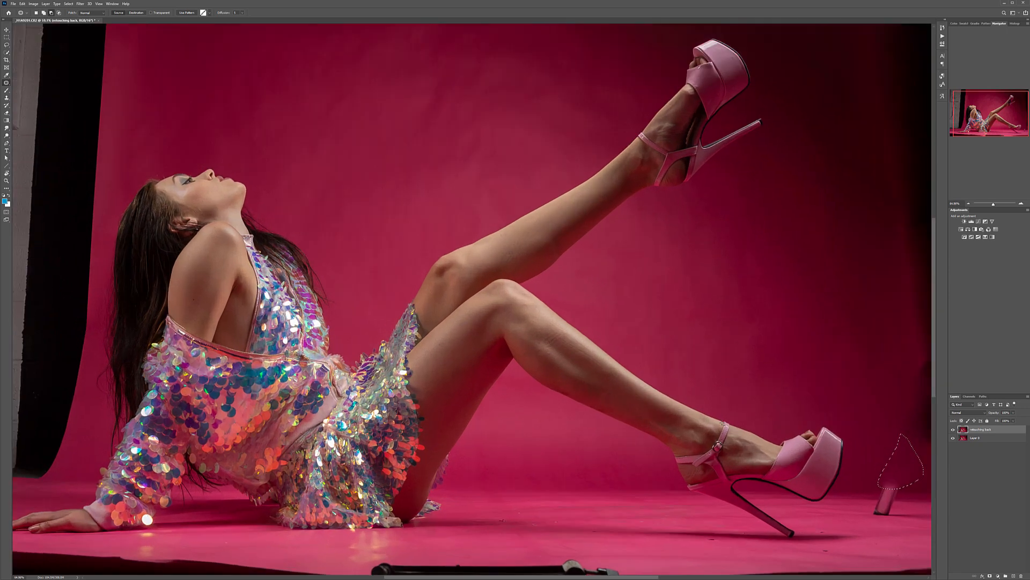
{"action": "left_click_drag", "start_coordinate": [742, 410], "coordinate": [306, 124]}
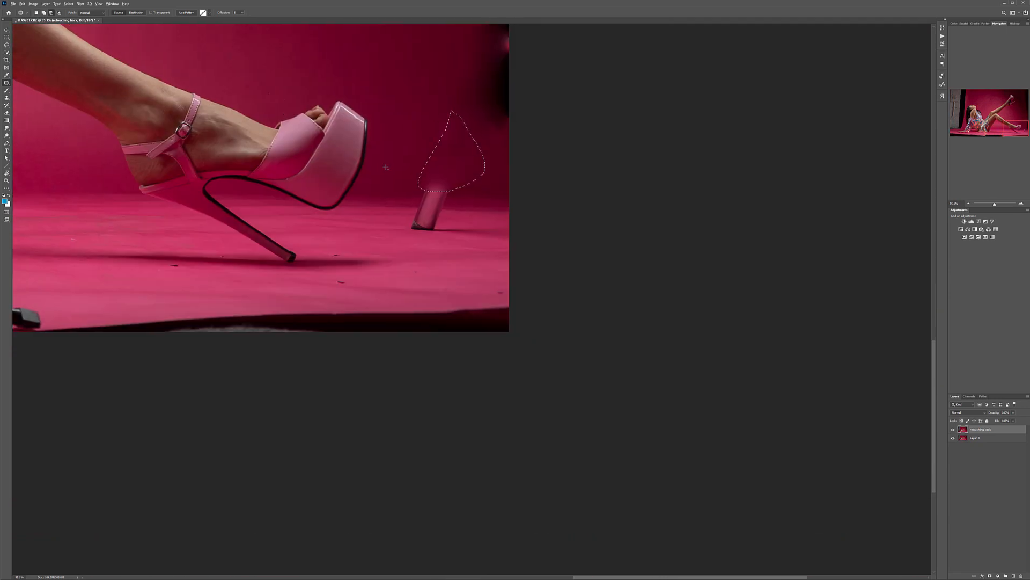
{"action": "scroll", "coordinate": [385, 167], "scroll_direction": "up", "scroll_amount": 5}
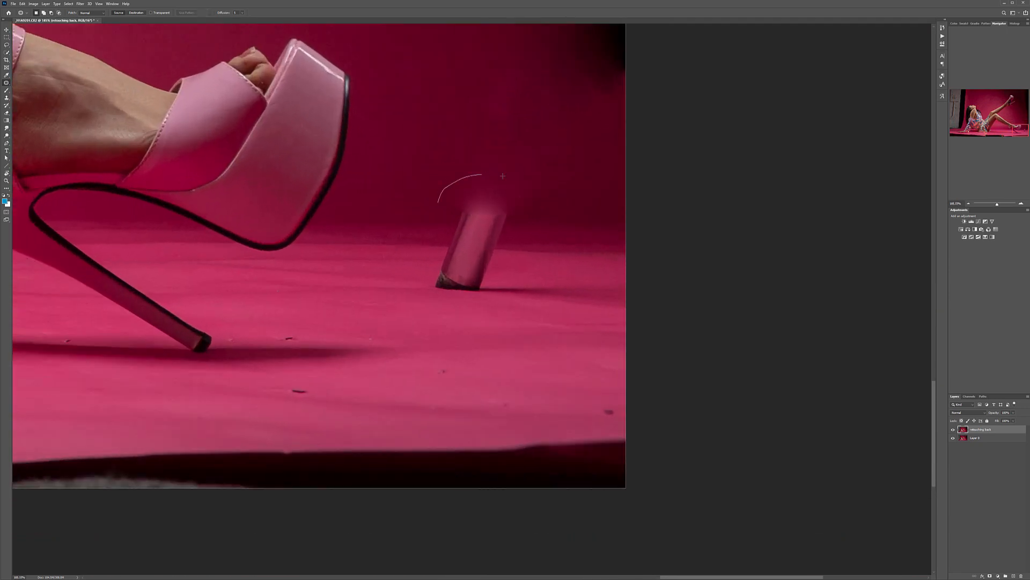
{"action": "left_click_drag", "start_coordinate": [472, 214], "coordinate": [402, 217]}
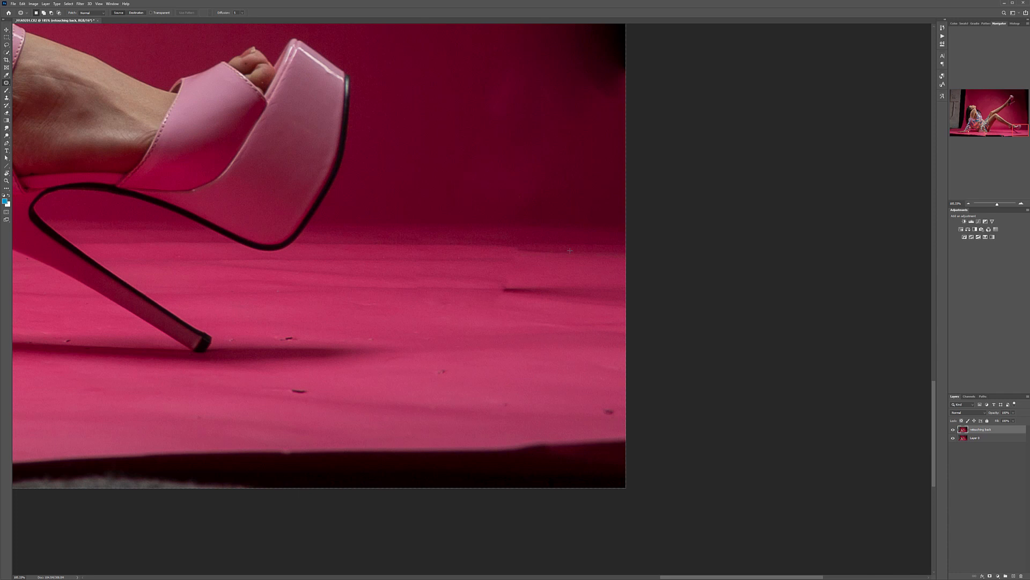
{"action": "left_click_drag", "start_coordinate": [543, 267], "coordinate": [512, 264]}
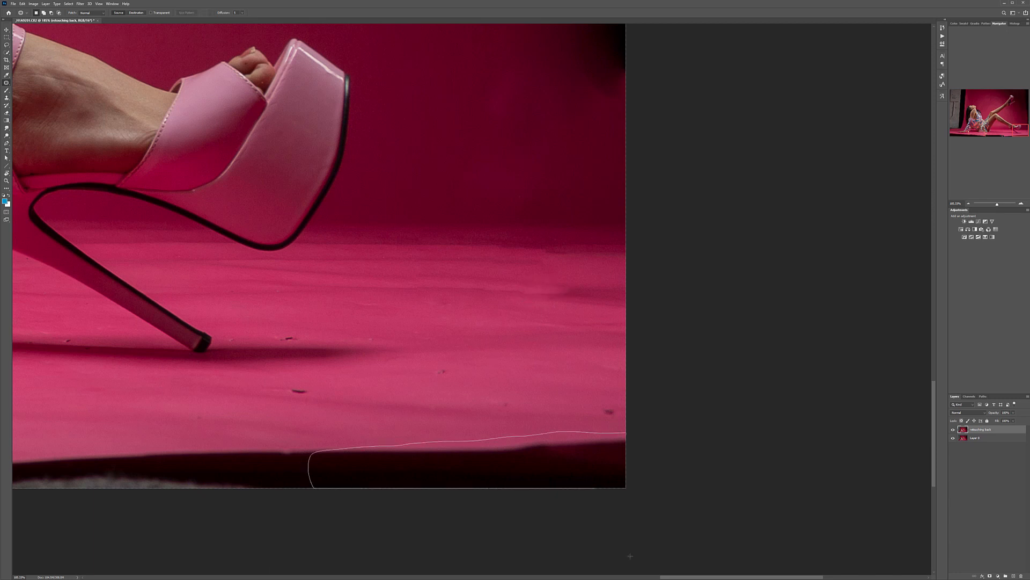
Step: Patch the dark floor edge in the photo's lower-right corner with pink floor and remove small specks from the floor
{"action": "left_click_drag", "start_coordinate": [523, 464], "coordinate": [447, 369]}
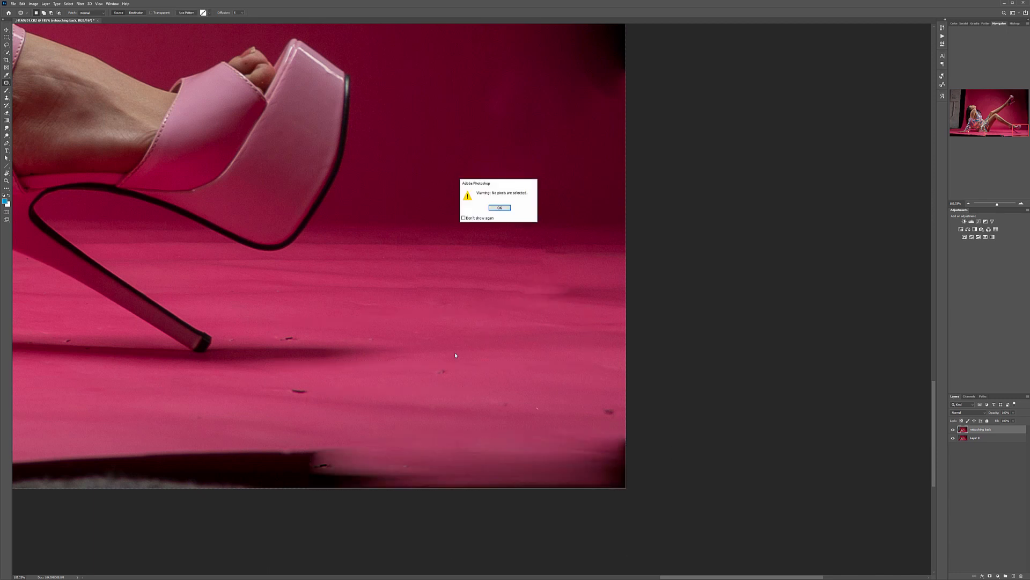
{"action": "left_click", "coordinate": [500, 208]}
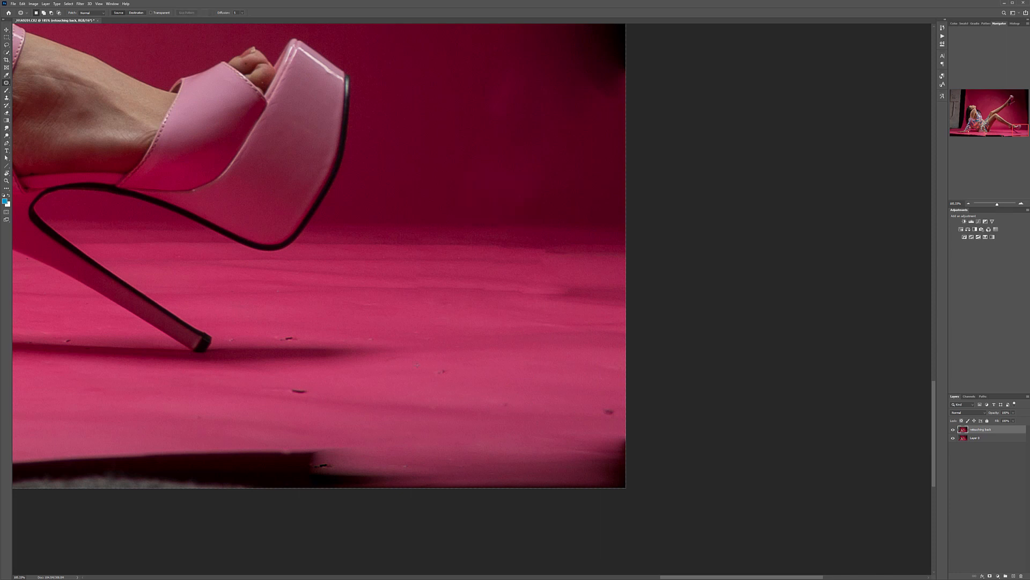
{"action": "left_click_drag", "start_coordinate": [468, 364], "coordinate": [467, 315]}
{"action": "key", "text": "ctrl+d"}
{"action": "left_click", "coordinate": [561, 330]}
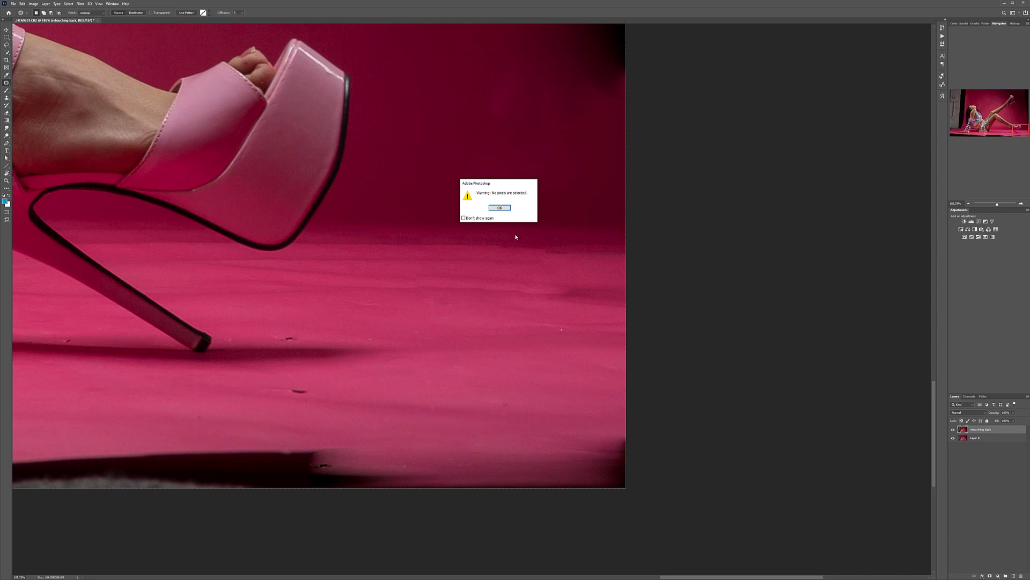
{"action": "left_click", "coordinate": [495, 210]}
Step: Patch the dark blotches and leftover pink spot along the photo's right edge above the floor
{"action": "scroll", "coordinate": [565, 268], "scroll_direction": "down", "scroll_amount": 6}
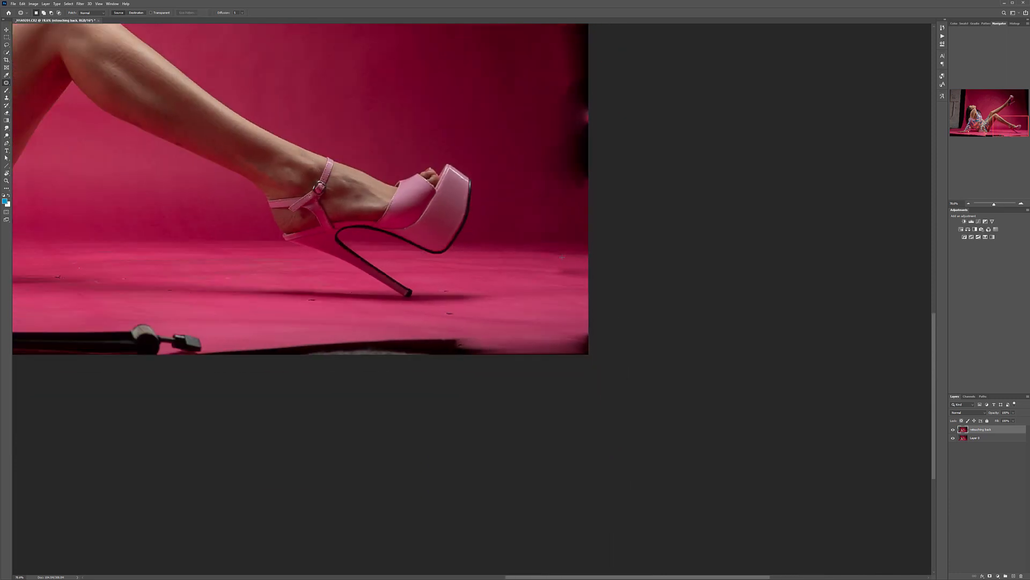
{"action": "scroll", "coordinate": [654, 243], "scroll_direction": "up", "scroll_amount": 1}
{"action": "left_click_drag", "start_coordinate": [809, 319], "coordinate": [412, 284]}
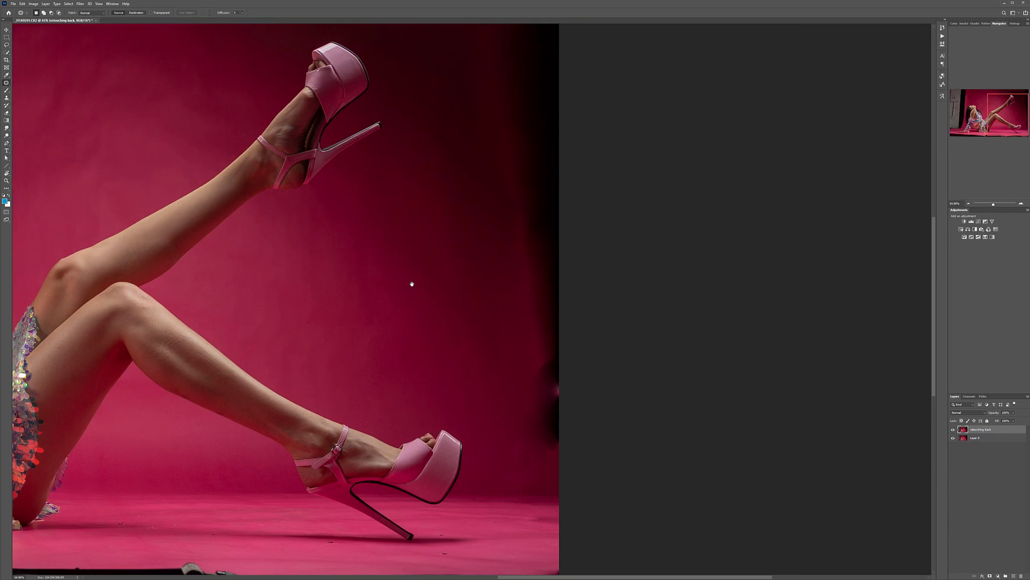
{"action": "mouse_move", "coordinate": [581, 457]}
{"action": "left_mouse_down"}
{"action": "mouse_move", "coordinate": [584, 311]}
{"action": "mouse_move", "coordinate": [438, 266]}
{"action": "left_mouse_up"}
{"action": "left_click", "coordinate": [596, 396]}
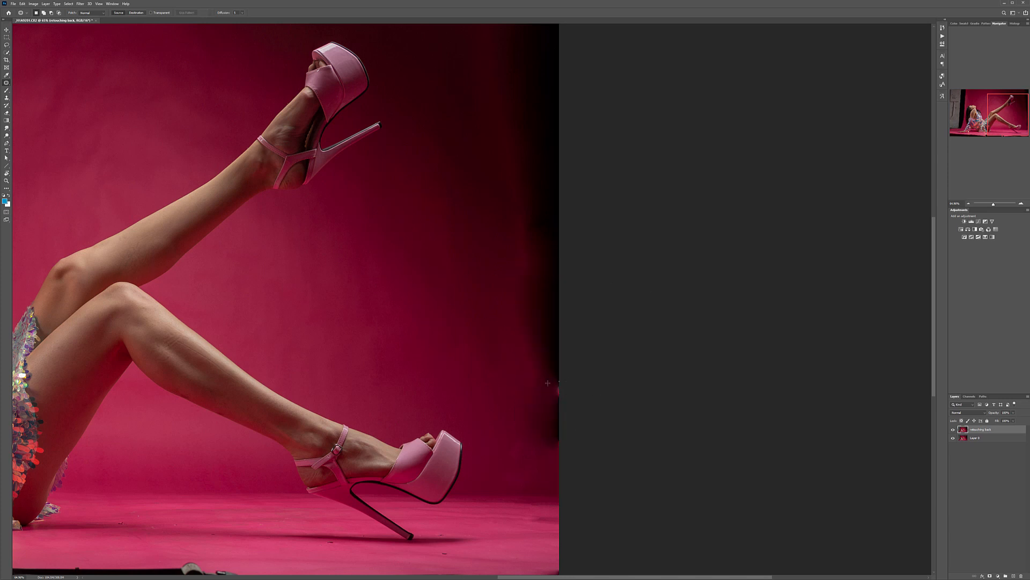
{"action": "left_click_drag", "start_coordinate": [546, 414], "coordinate": [447, 339]}
{"action": "left_click", "coordinate": [613, 334]}
{"action": "key", "text": "ctrl+0"}
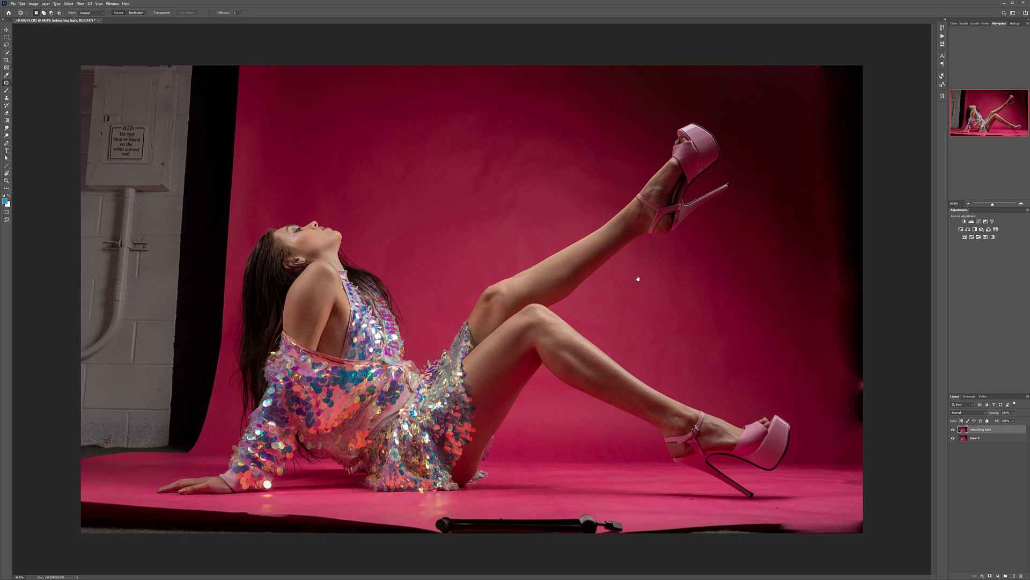
Step: Use the Clone Stamp with a large soft brush to cover the black strip along the photo's right edge with backdrop
{"action": "left_click", "coordinate": [6, 99]}
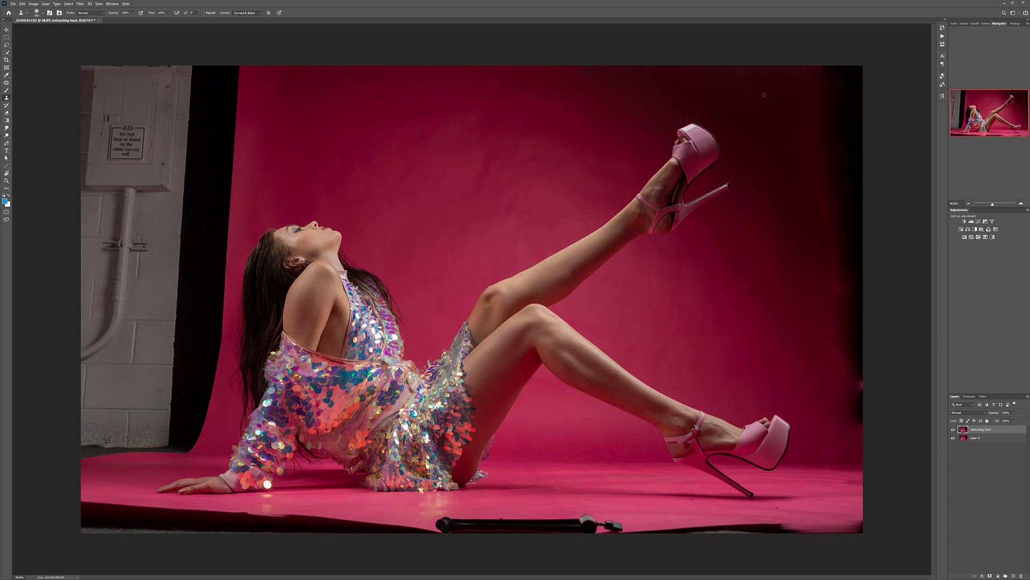
{"action": "left_click", "coordinate": [803, 87], "text": "alt"}
{"action": "mouse_move", "coordinate": [874, 71]}
{"action": "left_mouse_down"}
{"action": "mouse_move", "coordinate": [817, 71]}
{"action": "mouse_move", "coordinate": [853, 89]}
{"action": "mouse_move", "coordinate": [839, 112]}
{"action": "mouse_move", "coordinate": [848, 111]}
{"action": "mouse_move", "coordinate": [833, 105]}
{"action": "mouse_move", "coordinate": [863, 169]}
{"action": "mouse_move", "coordinate": [879, 180]}
{"action": "mouse_move", "coordinate": [869, 201]}
{"action": "mouse_move", "coordinate": [879, 238]}
{"action": "mouse_move", "coordinate": [863, 223]}
{"action": "mouse_move", "coordinate": [857, 168]}
{"action": "mouse_move", "coordinate": [872, 289]}
{"action": "mouse_move", "coordinate": [868, 326]}
{"action": "mouse_move", "coordinate": [852, 323]}
{"action": "mouse_move", "coordinate": [863, 393]}
{"action": "left_mouse_up"}
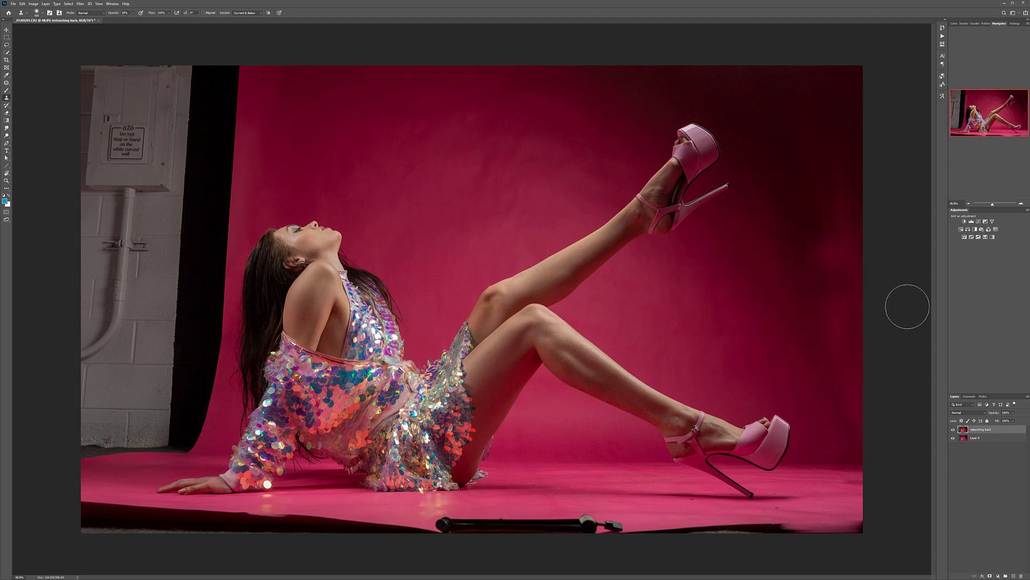
Step: Clone backdrop tones over the uneven patches around the raised shoe and the right side of the backdrop to blend them
{"action": "mouse_move", "coordinate": [840, 252]}
{"action": "left_mouse_down"}
{"action": "mouse_move", "coordinate": [830, 256]}
{"action": "mouse_move", "coordinate": [833, 274]}
{"action": "mouse_move", "coordinate": [846, 223]}
{"action": "mouse_move", "coordinate": [859, 267]}
{"action": "mouse_move", "coordinate": [878, 248]}
{"action": "mouse_move", "coordinate": [805, 278]}
{"action": "mouse_move", "coordinate": [852, 248]}
{"action": "mouse_move", "coordinate": [768, 291]}
{"action": "mouse_move", "coordinate": [816, 336]}
{"action": "mouse_move", "coordinate": [841, 417]}
{"action": "left_mouse_up"}
{"action": "left_click", "coordinate": [780, 298], "text": "alt"}
{"action": "left_click", "coordinate": [807, 205], "text": "alt"}
{"action": "mouse_move", "coordinate": [753, 166]}
{"action": "left_mouse_down"}
{"action": "mouse_move", "coordinate": [757, 255]}
{"action": "mouse_move", "coordinate": [772, 155]}
{"action": "mouse_move", "coordinate": [771, 288]}
{"action": "mouse_move", "coordinate": [784, 274]}
{"action": "left_mouse_up"}
{"action": "mouse_move", "coordinate": [819, 180]}
{"action": "left_mouse_down"}
{"action": "mouse_move", "coordinate": [861, 166]}
{"action": "mouse_move", "coordinate": [863, 218]}
{"action": "left_mouse_up"}
{"action": "left_click", "coordinate": [736, 248], "text": "alt"}
{"action": "left_click_drag", "start_coordinate": [841, 126], "coordinate": [866, 107]}
{"action": "mouse_move", "coordinate": [769, 188]}
{"action": "left_mouse_down"}
{"action": "mouse_move", "coordinate": [798, 217]}
{"action": "mouse_move", "coordinate": [813, 303]}
{"action": "left_mouse_up"}
{"action": "left_click", "coordinate": [772, 299]}
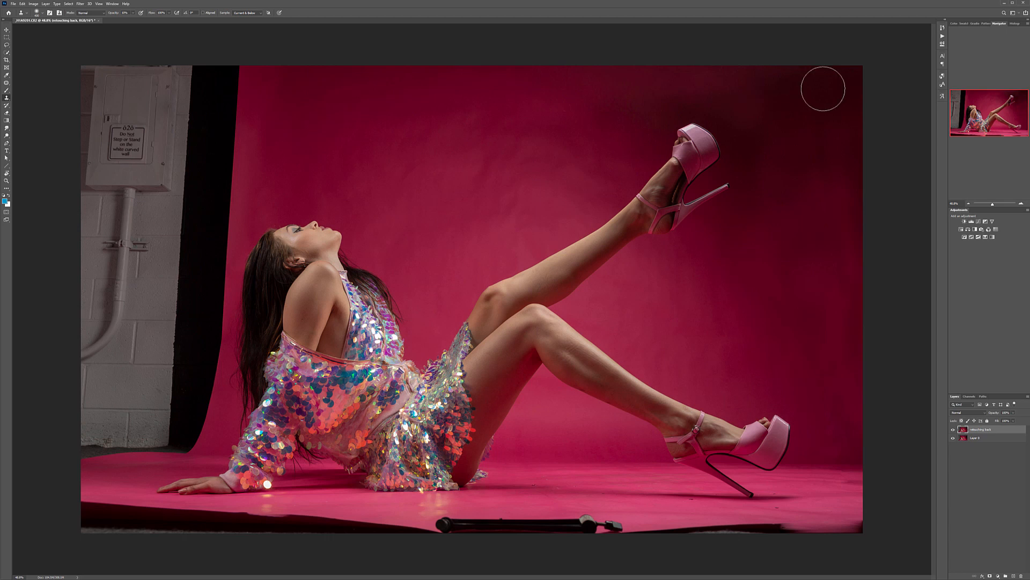
{"action": "left_click", "coordinate": [808, 116]}
Step: Set the Clone Stamp to 100% opacity and clone pink backdrop over the upper wall, electrical box and top of the black curtain
{"action": "mouse_move", "coordinate": [210, 69]}
{"action": "left_mouse_down"}
{"action": "mouse_move", "coordinate": [242, 73]}
{"action": "mouse_move", "coordinate": [202, 80]}
{"action": "mouse_move", "coordinate": [244, 97]}
{"action": "mouse_move", "coordinate": [226, 134]}
{"action": "mouse_move", "coordinate": [153, 166]}
{"action": "left_mouse_up"}
{"action": "key", "text": "0"}
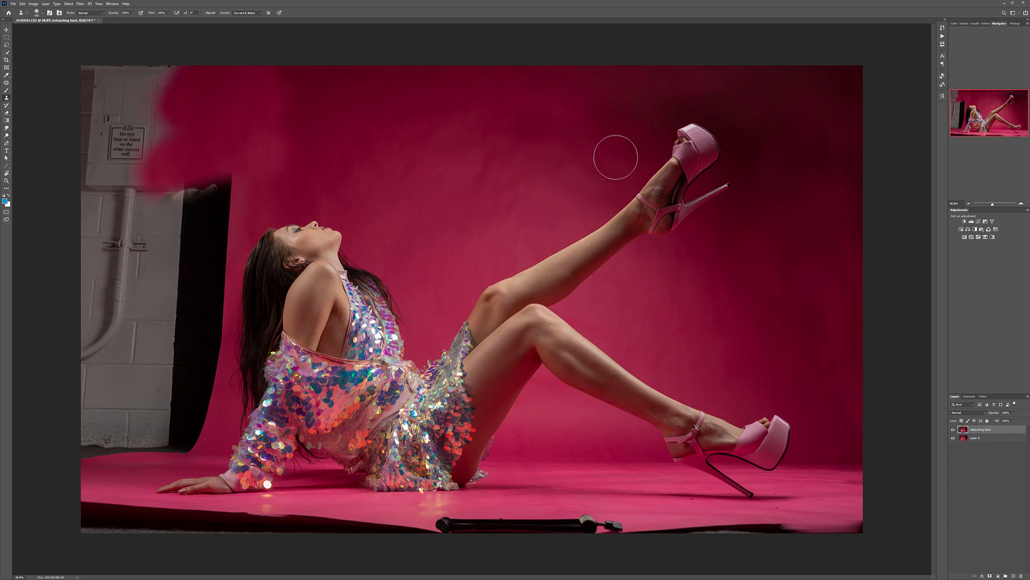
{"action": "mouse_move", "coordinate": [156, 59]}
{"action": "left_mouse_down"}
{"action": "mouse_move", "coordinate": [202, 75]}
{"action": "mouse_move", "coordinate": [276, 78]}
{"action": "mouse_move", "coordinate": [39, 136]}
{"action": "mouse_move", "coordinate": [159, 156]}
{"action": "mouse_move", "coordinate": [213, 187]}
{"action": "mouse_move", "coordinate": [172, 188]}
{"action": "left_mouse_up"}
{"action": "mouse_move", "coordinate": [236, 192]}
{"action": "left_mouse_down"}
{"action": "mouse_move", "coordinate": [60, 218]}
{"action": "mouse_move", "coordinate": [61, 182]}
{"action": "left_mouse_up"}
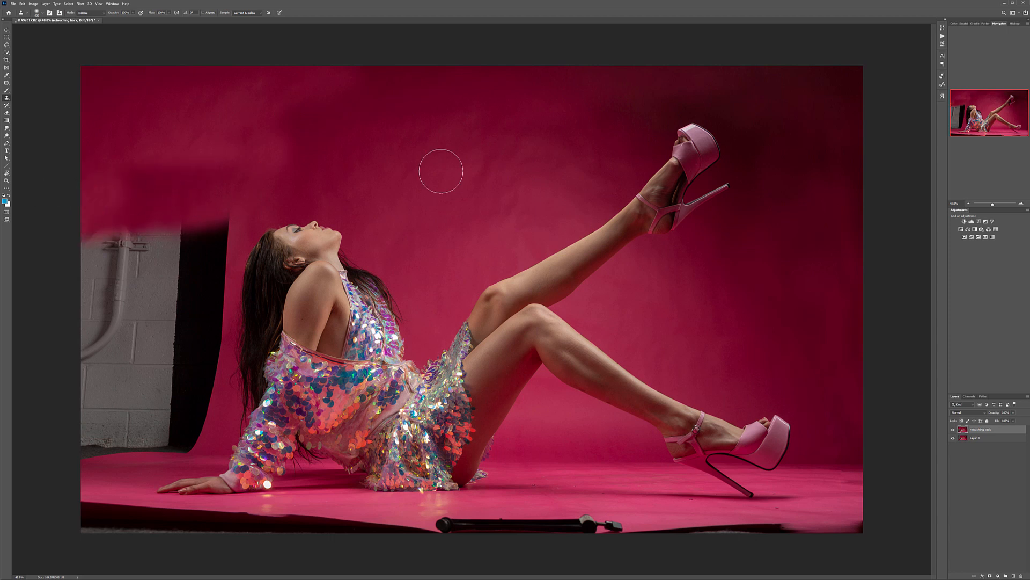
Step: Clone pink backdrop down over the pipe and outer part of the grey wall, undoing the misplaced strokes
{"action": "mouse_move", "coordinate": [105, 220]}
{"action": "left_mouse_down"}
{"action": "mouse_move", "coordinate": [154, 237]}
{"action": "mouse_move", "coordinate": [98, 266]}
{"action": "mouse_move", "coordinate": [234, 218]}
{"action": "mouse_move", "coordinate": [97, 286]}
{"action": "mouse_move", "coordinate": [122, 255]}
{"action": "left_mouse_up"}
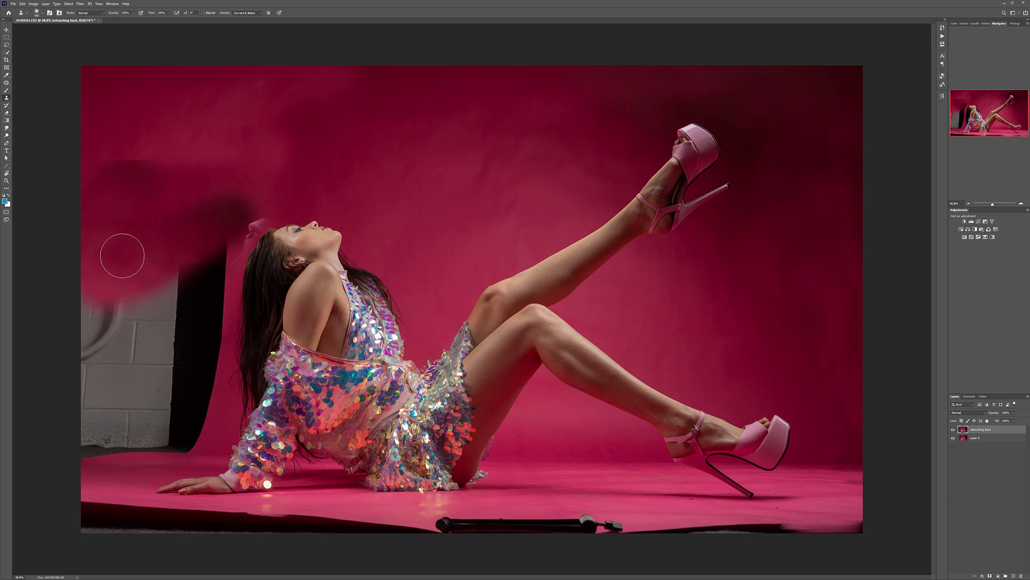
{"action": "key", "text": "ctrl+z"}
{"action": "mouse_move", "coordinate": [182, 247]}
{"action": "left_mouse_down"}
{"action": "mouse_move", "coordinate": [137, 240]}
{"action": "mouse_move", "coordinate": [124, 221]}
{"action": "mouse_move", "coordinate": [89, 244]}
{"action": "mouse_move", "coordinate": [116, 273]}
{"action": "mouse_move", "coordinate": [107, 251]}
{"action": "mouse_move", "coordinate": [136, 292]}
{"action": "left_mouse_up"}
{"action": "mouse_move", "coordinate": [100, 258]}
{"action": "left_mouse_down"}
{"action": "mouse_move", "coordinate": [108, 340]}
{"action": "mouse_move", "coordinate": [92, 372]}
{"action": "mouse_move", "coordinate": [92, 472]}
{"action": "mouse_move", "coordinate": [86, 446]}
{"action": "mouse_move", "coordinate": [120, 396]}
{"action": "mouse_move", "coordinate": [150, 299]}
{"action": "left_mouse_up"}
{"action": "key", "text": "ctrl+z"}
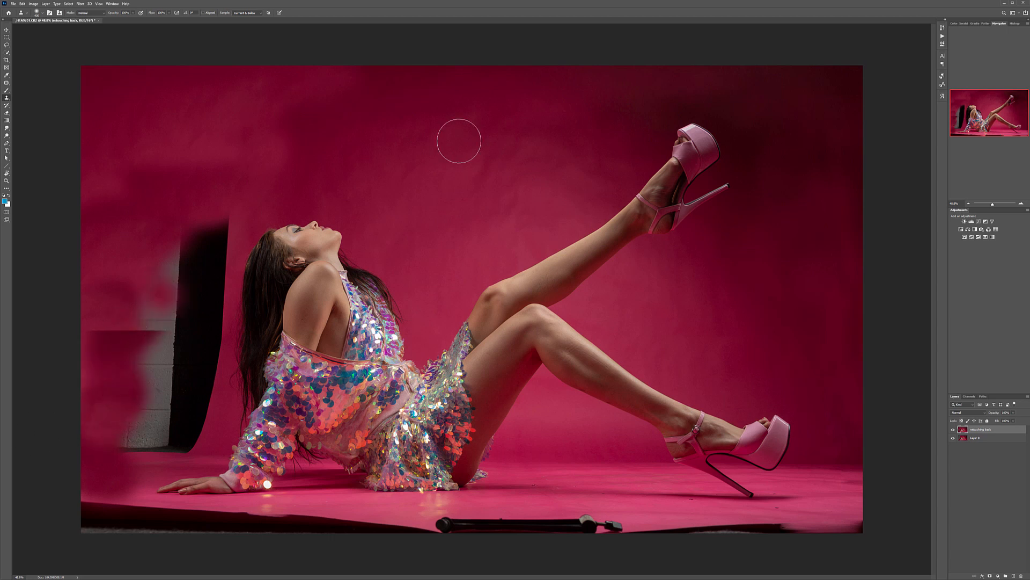
Step: Clone pink backdrop over more of the remaining grey wall and the upper part of the black curtain
{"action": "mouse_move", "coordinate": [94, 330]}
{"action": "left_mouse_down"}
{"action": "mouse_move", "coordinate": [137, 317]}
{"action": "mouse_move", "coordinate": [172, 231]}
{"action": "left_mouse_up"}
{"action": "mouse_move", "coordinate": [96, 246]}
{"action": "left_mouse_down"}
{"action": "mouse_move", "coordinate": [145, 253]}
{"action": "mouse_move", "coordinate": [203, 221]}
{"action": "mouse_move", "coordinate": [180, 266]}
{"action": "left_mouse_up"}
{"action": "mouse_move", "coordinate": [195, 300]}
{"action": "left_mouse_down"}
{"action": "mouse_move", "coordinate": [189, 245]}
{"action": "mouse_move", "coordinate": [208, 213]}
{"action": "mouse_move", "coordinate": [186, 282]}
{"action": "left_mouse_up"}
{"action": "scroll", "coordinate": [186, 282], "scroll_direction": "up", "scroll_amount": 5}
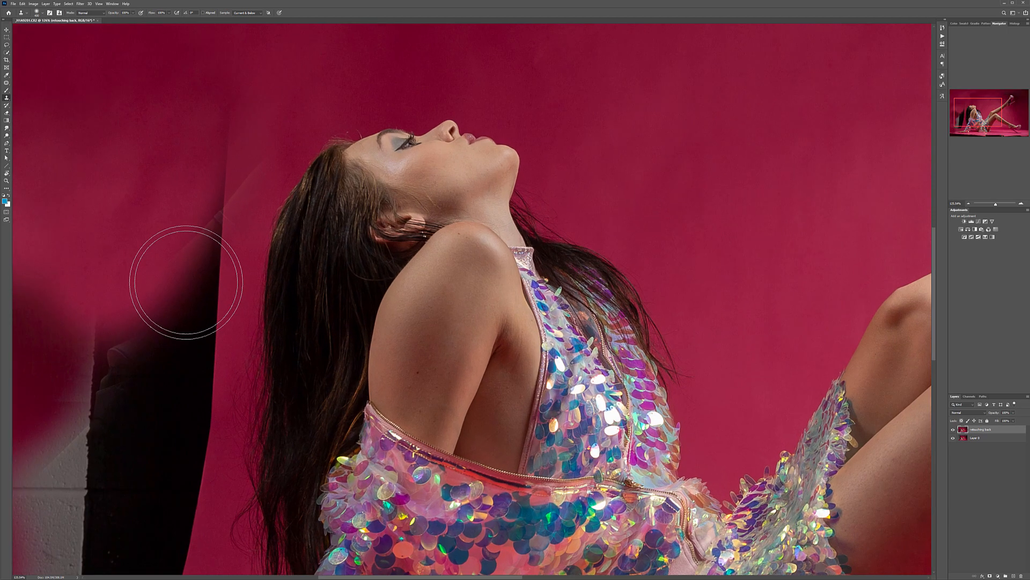
Step: Reduce the brush size and clone backdrop over the black curtain's upper edge and the seam beside the model's hair
{"action": "left_click_drag", "start_coordinate": [173, 356], "coordinate": [573, 474]}
{"action": "left_click", "coordinate": [460, 122], "text": "alt"}
{"action": "left_click_drag", "start_coordinate": [567, 288], "coordinate": [612, 290]}
{"action": "key", "text": "bracketleft"}
{"action": "key", "text": "bracketleft"}
{"action": "key", "text": "bracketleft"}
{"action": "key", "text": "bracketleft"}
{"action": "key", "text": "bracketleft"}
{"action": "left_click_drag", "start_coordinate": [629, 236], "coordinate": [609, 325]}
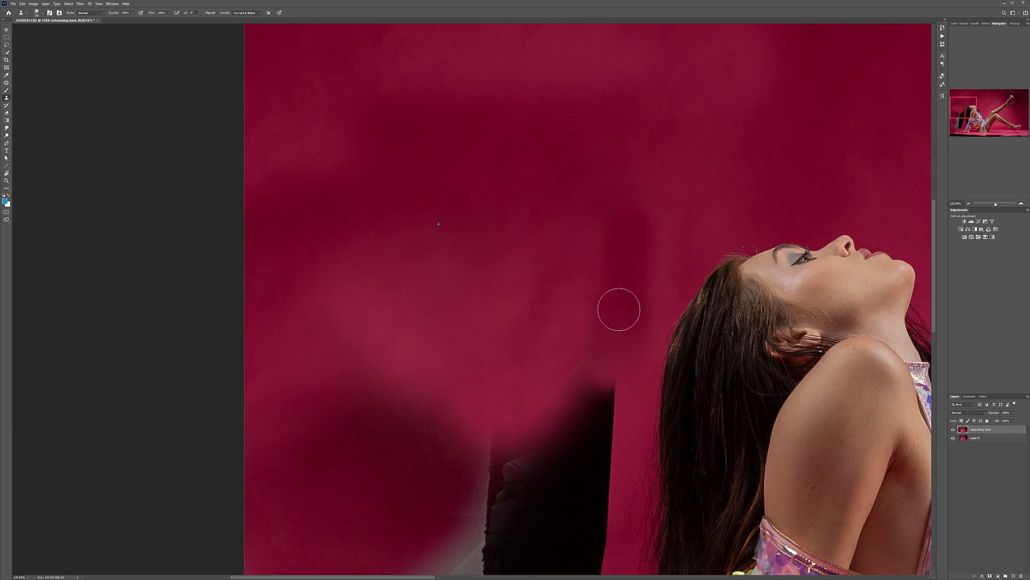
Step: Clone pink backdrop over the rest of the black curtain and the last bit of grey wall above the model's hand
{"action": "mouse_move", "coordinate": [546, 392]}
{"action": "left_mouse_down"}
{"action": "mouse_move", "coordinate": [485, 433]}
{"action": "mouse_move", "coordinate": [584, 401]}
{"action": "mouse_move", "coordinate": [603, 448]}
{"action": "mouse_move", "coordinate": [486, 445]}
{"action": "mouse_move", "coordinate": [495, 528]}
{"action": "mouse_move", "coordinate": [428, 156]}
{"action": "mouse_move", "coordinate": [407, 116]}
{"action": "left_mouse_up"}
{"action": "mouse_move", "coordinate": [278, 179]}
{"action": "left_mouse_down"}
{"action": "mouse_move", "coordinate": [395, 145]}
{"action": "mouse_move", "coordinate": [283, 227]}
{"action": "mouse_move", "coordinate": [329, 299]}
{"action": "mouse_move", "coordinate": [254, 409]}
{"action": "mouse_move", "coordinate": [413, 384]}
{"action": "mouse_move", "coordinate": [457, 340]}
{"action": "mouse_move", "coordinate": [348, 368]}
{"action": "mouse_move", "coordinate": [370, 248]}
{"action": "left_mouse_up"}
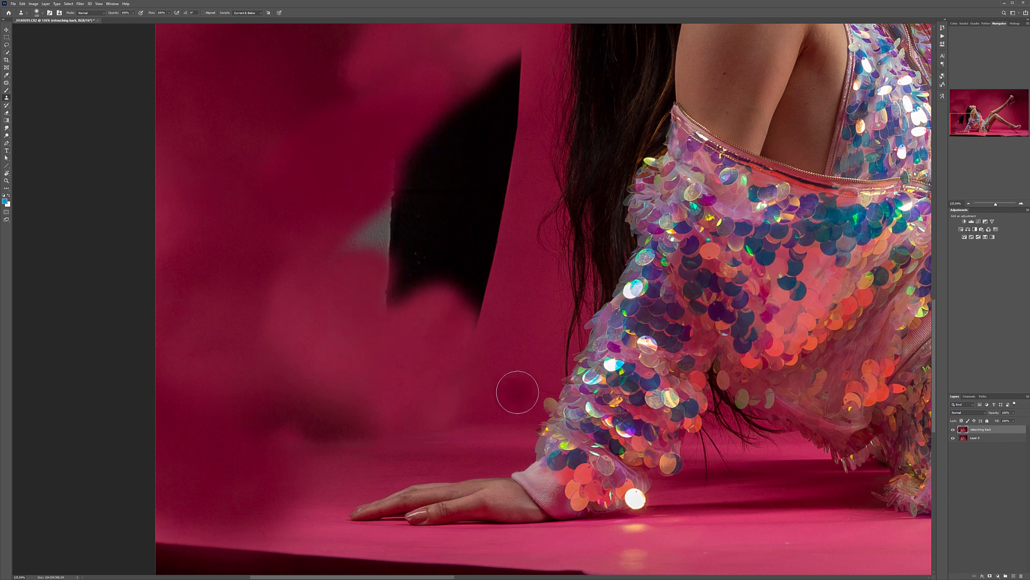
{"action": "mouse_move", "coordinate": [443, 356]}
{"action": "left_mouse_down"}
{"action": "mouse_move", "coordinate": [472, 295]}
{"action": "mouse_move", "coordinate": [494, 310]}
{"action": "mouse_move", "coordinate": [476, 224]}
{"action": "mouse_move", "coordinate": [385, 295]}
{"action": "mouse_move", "coordinate": [391, 221]}
{"action": "mouse_move", "coordinate": [368, 189]}
{"action": "mouse_move", "coordinate": [427, 184]}
{"action": "left_mouse_up"}
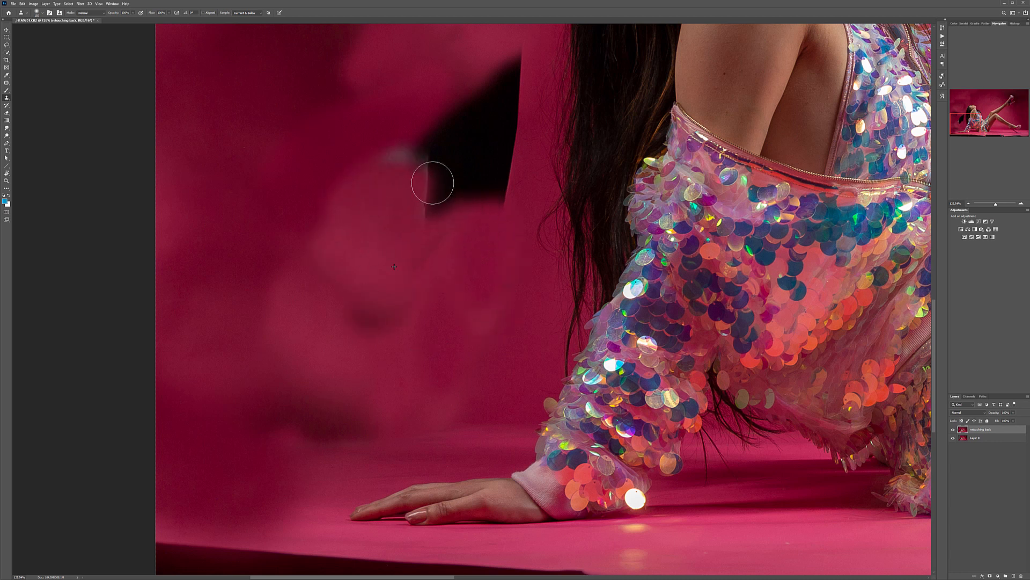
{"action": "mouse_move", "coordinate": [443, 141]}
{"action": "left_mouse_down"}
{"action": "mouse_move", "coordinate": [406, 218]}
{"action": "mouse_move", "coordinate": [514, 158]}
{"action": "mouse_move", "coordinate": [501, 109]}
{"action": "mouse_move", "coordinate": [444, 145]}
{"action": "mouse_move", "coordinate": [508, 54]}
{"action": "mouse_move", "coordinate": [462, 227]}
{"action": "left_mouse_up"}
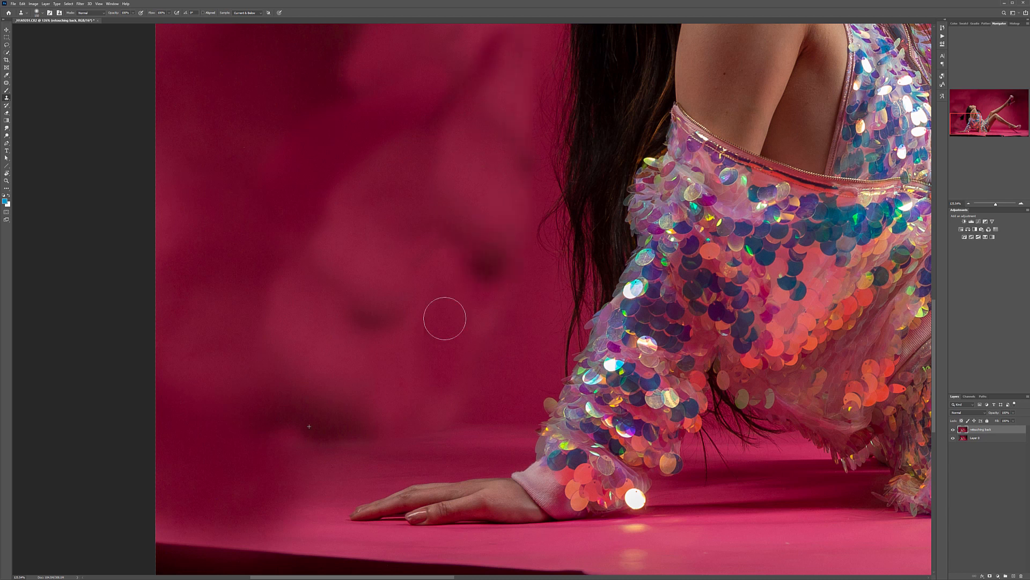
{"action": "scroll", "coordinate": [462, 360], "scroll_direction": "down", "scroll_amount": 2}
{"action": "scroll", "coordinate": [461, 357], "scroll_direction": "down", "scroll_amount": 2}
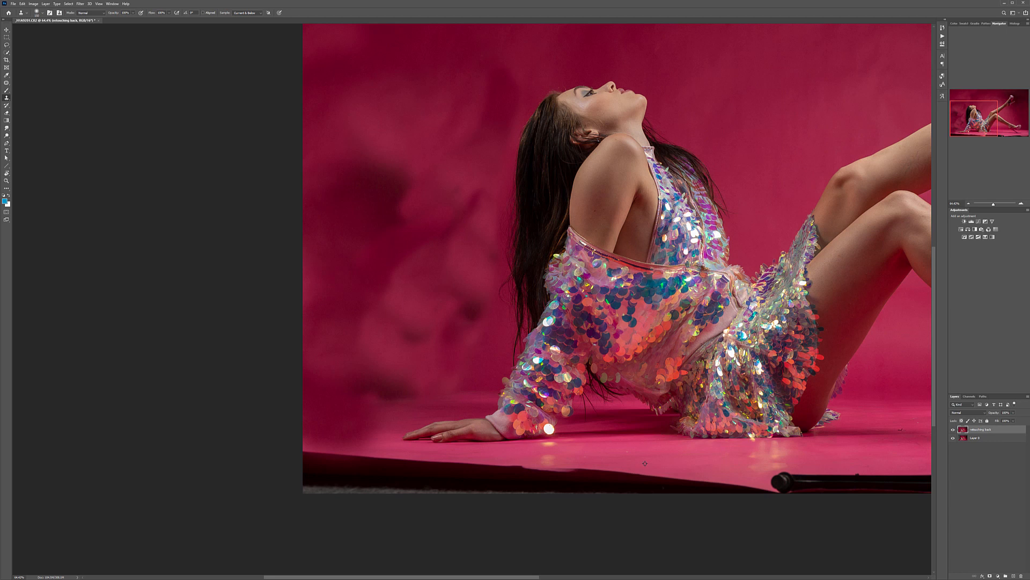
Step: Clone pink floor over the dark strip along the photo's lower edge beneath the model's hand and dress
{"action": "left_click_drag", "start_coordinate": [694, 488], "coordinate": [744, 485]}
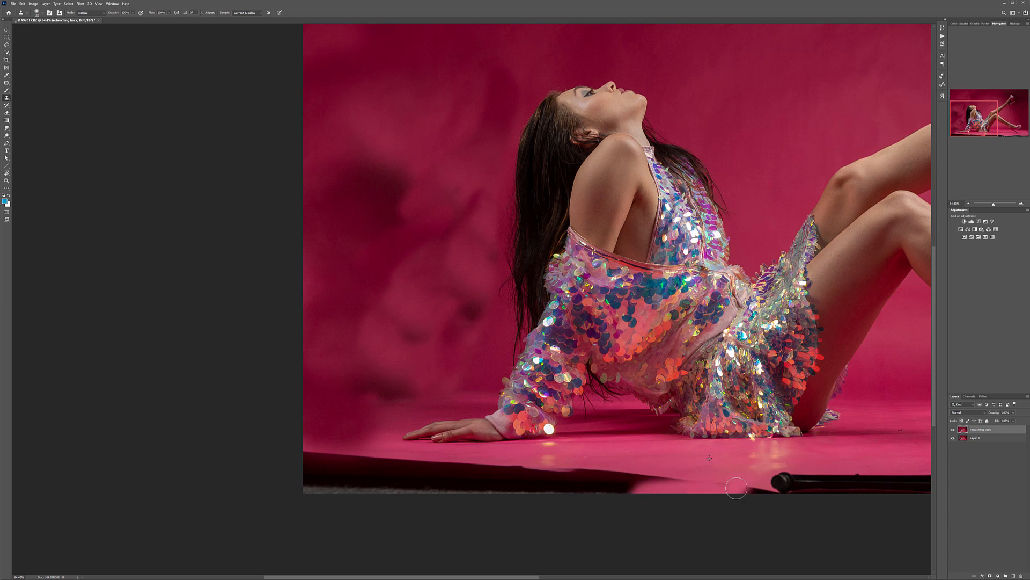
{"action": "mouse_move", "coordinate": [662, 482]}
{"action": "left_mouse_down"}
{"action": "mouse_move", "coordinate": [598, 499]}
{"action": "mouse_move", "coordinate": [607, 481]}
{"action": "mouse_move", "coordinate": [597, 474]}
{"action": "mouse_move", "coordinate": [492, 480]}
{"action": "mouse_move", "coordinate": [620, 476]}
{"action": "mouse_move", "coordinate": [546, 489]}
{"action": "mouse_move", "coordinate": [521, 485]}
{"action": "mouse_move", "coordinate": [539, 478]}
{"action": "mouse_move", "coordinate": [486, 485]}
{"action": "mouse_move", "coordinate": [510, 490]}
{"action": "mouse_move", "coordinate": [479, 485]}
{"action": "left_mouse_up"}
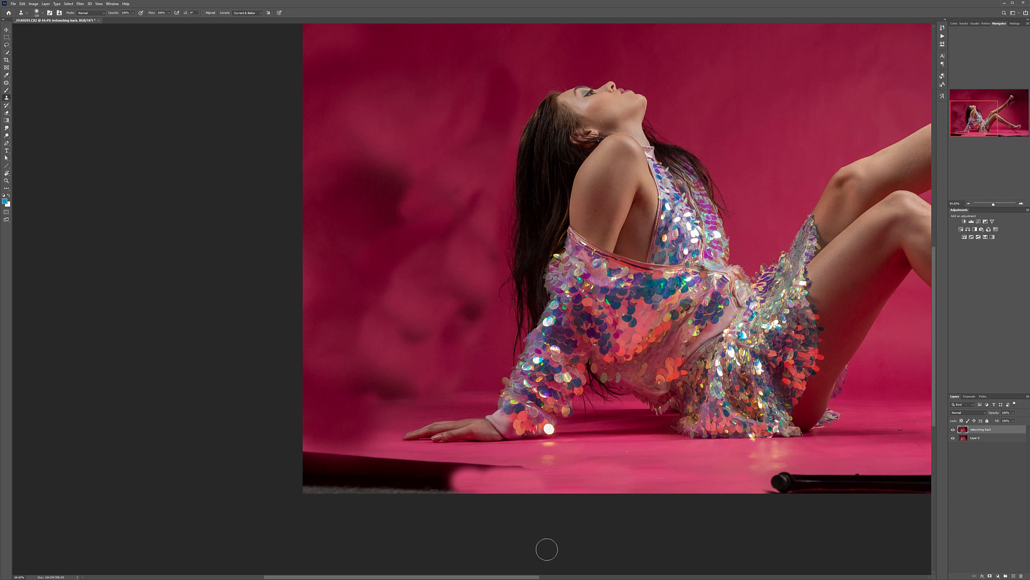
{"action": "mouse_move", "coordinate": [441, 487]}
{"action": "left_mouse_down"}
{"action": "mouse_move", "coordinate": [293, 479]}
{"action": "mouse_move", "coordinate": [369, 476]}
{"action": "mouse_move", "coordinate": [314, 470]}
{"action": "mouse_move", "coordinate": [313, 461]}
{"action": "mouse_move", "coordinate": [336, 465]}
{"action": "mouse_move", "coordinate": [307, 459]}
{"action": "mouse_move", "coordinate": [403, 468]}
{"action": "mouse_move", "coordinate": [382, 463]}
{"action": "mouse_move", "coordinate": [412, 512]}
{"action": "mouse_move", "coordinate": [329, 489]}
{"action": "mouse_move", "coordinate": [381, 474]}
{"action": "mouse_move", "coordinate": [417, 478]}
{"action": "mouse_move", "coordinate": [381, 459]}
{"action": "mouse_move", "coordinate": [403, 469]}
{"action": "mouse_move", "coordinate": [392, 454]}
{"action": "mouse_move", "coordinate": [466, 484]}
{"action": "mouse_move", "coordinate": [384, 465]}
{"action": "mouse_move", "coordinate": [385, 448]}
{"action": "mouse_move", "coordinate": [408, 465]}
{"action": "left_mouse_up"}
{"action": "left_click_drag", "start_coordinate": [427, 467], "coordinate": [562, 482]}
Step: Clone pink floor over the light stand and dark strip along the lower edge beneath the legs, undoing the misplaced stroke
{"action": "mouse_move", "coordinate": [660, 502]}
{"action": "left_mouse_down"}
{"action": "mouse_move", "coordinate": [308, 462]}
{"action": "mouse_move", "coordinate": [371, 436]}
{"action": "left_mouse_up"}
{"action": "left_click_drag", "start_coordinate": [286, 445], "coordinate": [304, 445]}
{"action": "key", "text": "ctrl+z"}
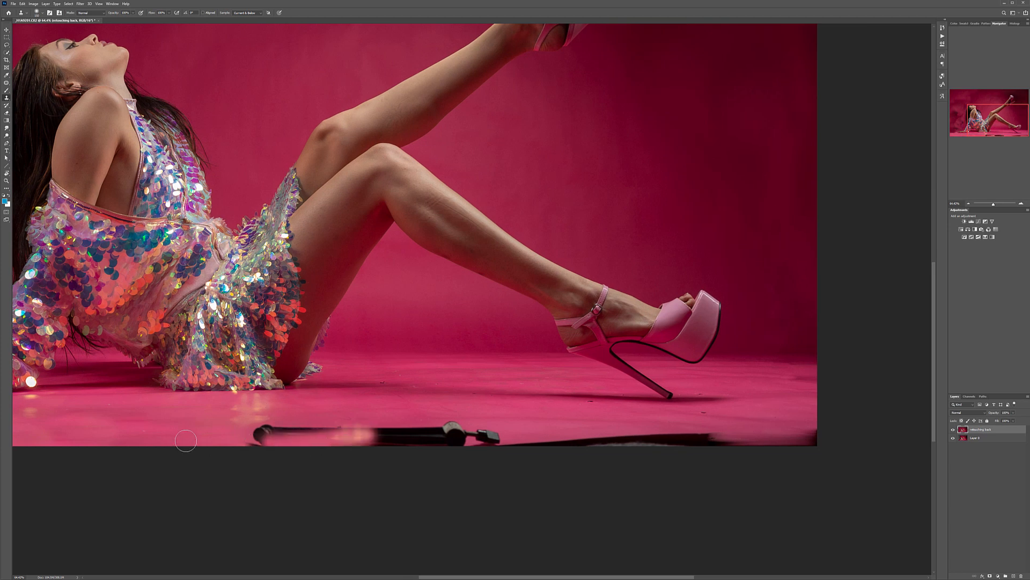
{"action": "left_click", "coordinate": [135, 419], "text": "alt"}
{"action": "mouse_move", "coordinate": [258, 442]}
{"action": "left_mouse_down"}
{"action": "mouse_move", "coordinate": [298, 432]}
{"action": "mouse_move", "coordinate": [259, 435]}
{"action": "mouse_move", "coordinate": [435, 444]}
{"action": "mouse_move", "coordinate": [375, 431]}
{"action": "mouse_move", "coordinate": [455, 430]}
{"action": "mouse_move", "coordinate": [501, 440]}
{"action": "mouse_move", "coordinate": [338, 426]}
{"action": "mouse_move", "coordinate": [550, 450]}
{"action": "mouse_move", "coordinate": [504, 444]}
{"action": "mouse_move", "coordinate": [726, 442]}
{"action": "mouse_move", "coordinate": [650, 440]}
{"action": "mouse_move", "coordinate": [686, 452]}
{"action": "mouse_move", "coordinate": [819, 433]}
{"action": "mouse_move", "coordinate": [776, 450]}
{"action": "mouse_move", "coordinate": [821, 441]}
{"action": "left_mouse_up"}
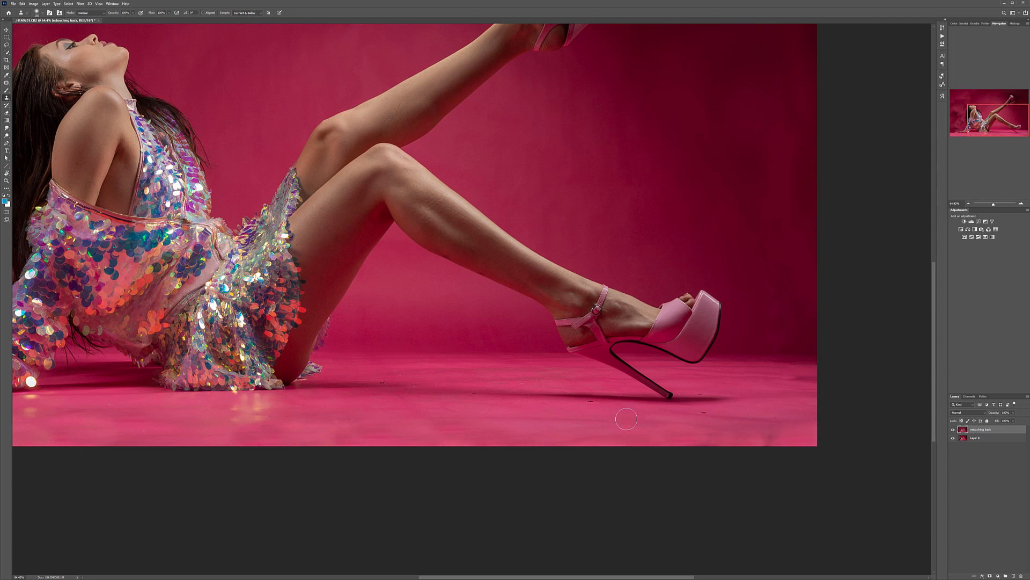
Step: Patch the debris specks around the lower shoe's heel and the dark mark on the floor in front of the toe
{"action": "scroll", "coordinate": [651, 417], "scroll_direction": "up", "scroll_amount": 3}
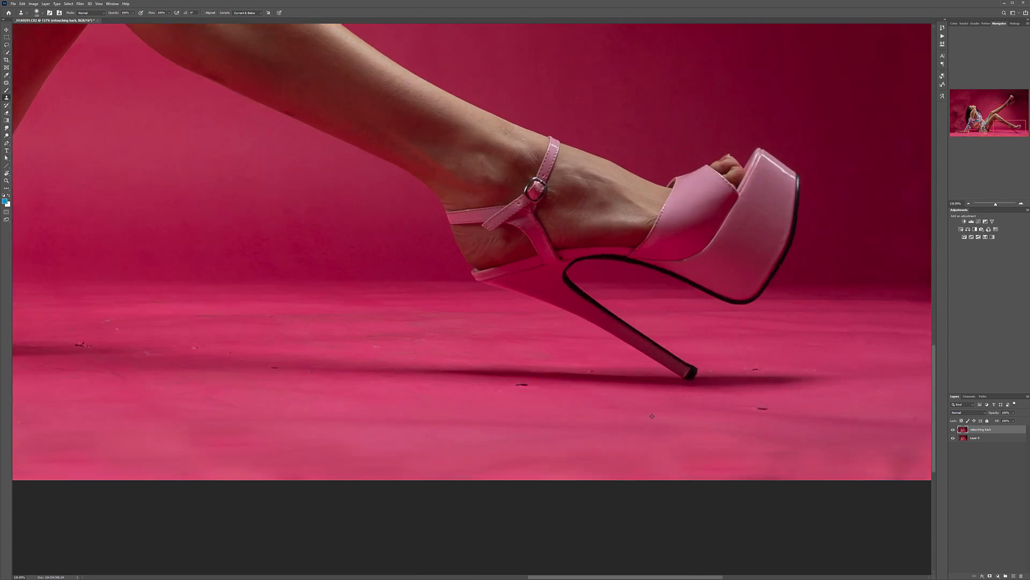
{"action": "left_click", "coordinate": [6, 82]}
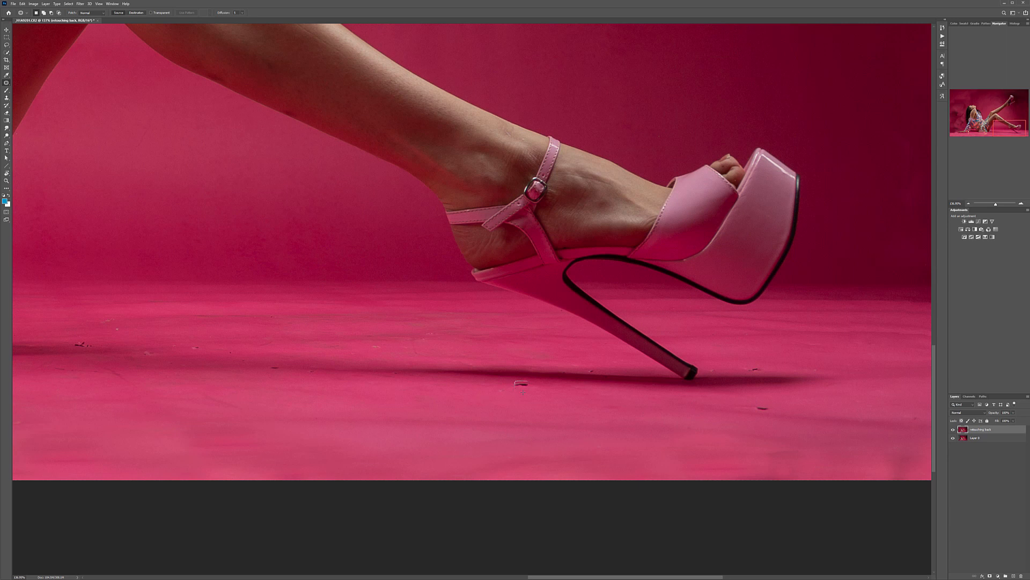
{"action": "left_click_drag", "start_coordinate": [525, 383], "coordinate": [533, 392]}
{"action": "key", "text": "ctrl+d"}
{"action": "mouse_move", "coordinate": [774, 403]}
{"action": "left_mouse_down"}
{"action": "mouse_move", "coordinate": [790, 423]}
{"action": "mouse_move", "coordinate": [743, 416]}
{"action": "left_mouse_up"}
{"action": "left_click_drag", "start_coordinate": [754, 363], "coordinate": [758, 370]}
{"action": "left_click_drag", "start_coordinate": [908, 374], "coordinate": [463, 421]}
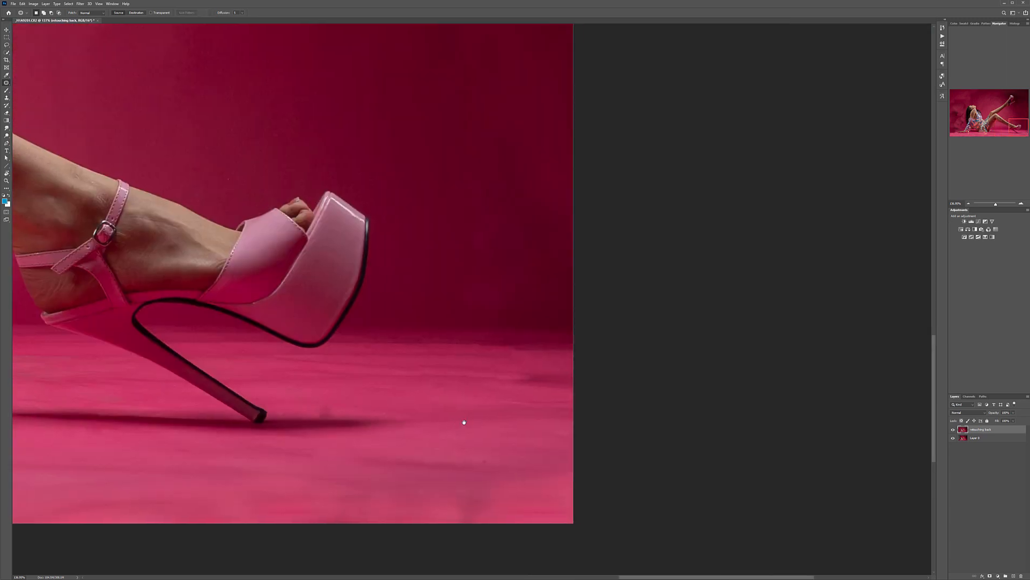
{"action": "left_click_drag", "start_coordinate": [470, 461], "coordinate": [488, 459]}
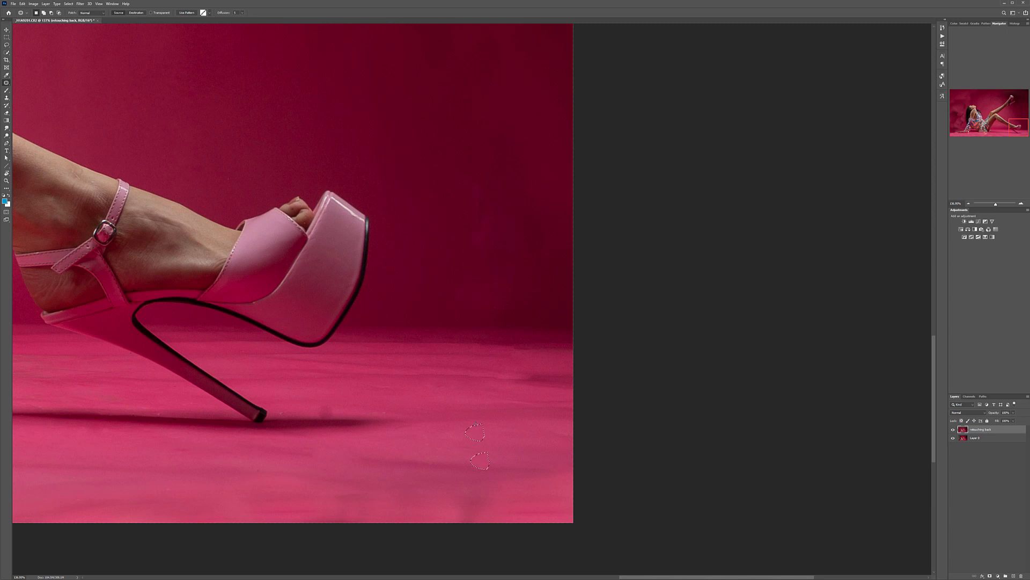
Step: Patch the uneven backdrop along the photo's upper-right edge with cleaner areas from the middle of the wall
{"action": "scroll", "coordinate": [513, 408], "scroll_direction": "down", "scroll_amount": 4}
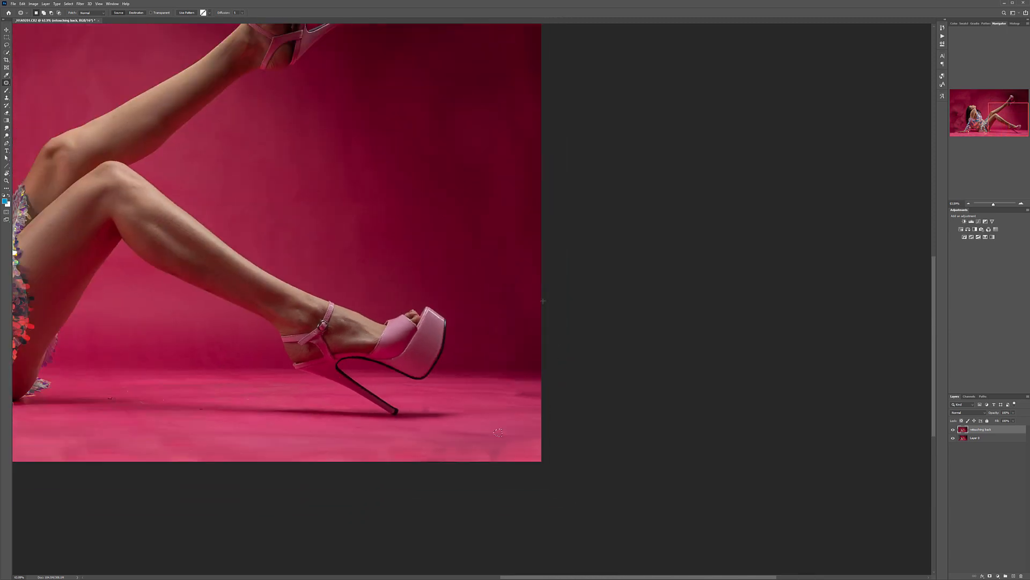
{"action": "mouse_move", "coordinate": [506, 281]}
{"action": "left_mouse_down"}
{"action": "mouse_move", "coordinate": [509, 351]}
{"action": "mouse_move", "coordinate": [544, 311]}
{"action": "mouse_move", "coordinate": [340, 191]}
{"action": "left_mouse_up"}
{"action": "key", "text": "ctrl+d"}
{"action": "scroll", "coordinate": [520, 249], "scroll_direction": "down", "scroll_amount": 2}
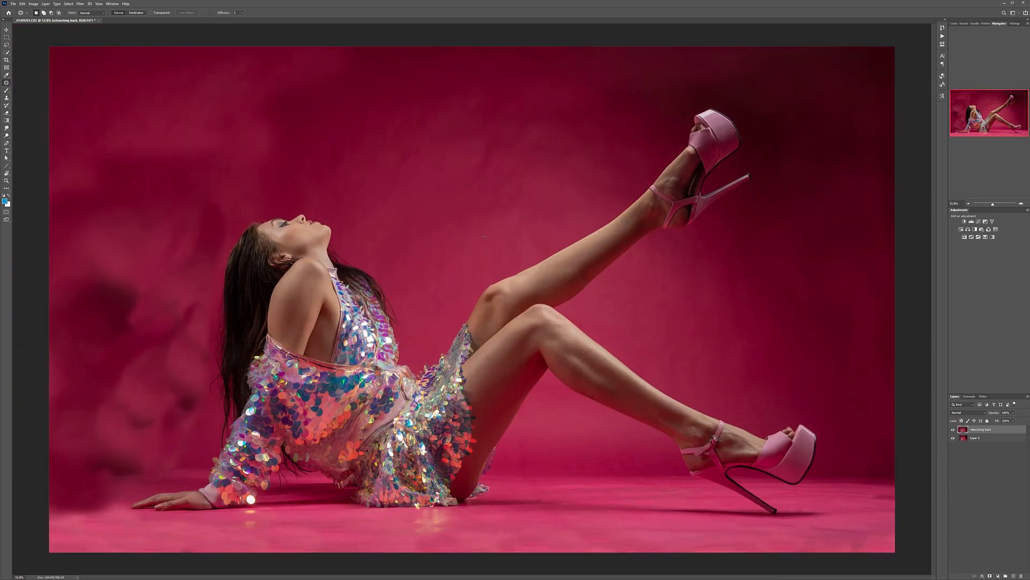
{"action": "mouse_move", "coordinate": [907, 201]}
{"action": "left_mouse_down"}
{"action": "mouse_move", "coordinate": [865, 149]}
{"action": "mouse_move", "coordinate": [781, 255]}
{"action": "mouse_move", "coordinate": [763, 308]}
{"action": "mouse_move", "coordinate": [907, 370]}
{"action": "left_mouse_up"}
{"action": "mouse_move", "coordinate": [832, 260]}
{"action": "left_mouse_down"}
{"action": "mouse_move", "coordinate": [386, 173]}
{"action": "mouse_move", "coordinate": [428, 155]}
{"action": "left_mouse_up"}
{"action": "key", "text": "ctrl+d"}
{"action": "mouse_move", "coordinate": [819, 45]}
{"action": "left_mouse_down"}
{"action": "mouse_move", "coordinate": [785, 120]}
{"action": "mouse_move", "coordinate": [897, 155]}
{"action": "mouse_move", "coordinate": [816, 45]}
{"action": "left_mouse_up"}
{"action": "left_click_drag", "start_coordinate": [842, 104], "coordinate": [458, 126]}
{"action": "key", "text": "ctrl+d"}
Step: Patch the uneven backdrop along the photo's right edge between the raised shoe and the lower shoe
{"action": "mouse_move", "coordinate": [897, 132]}
{"action": "left_mouse_down"}
{"action": "mouse_move", "coordinate": [817, 189]}
{"action": "mouse_move", "coordinate": [897, 209]}
{"action": "left_mouse_up"}
{"action": "left_click_drag", "start_coordinate": [858, 162], "coordinate": [704, 330]}
{"action": "key", "text": "ctrl+d"}
{"action": "mouse_move", "coordinate": [822, 200]}
{"action": "left_mouse_down"}
{"action": "mouse_move", "coordinate": [837, 268]}
{"action": "mouse_move", "coordinate": [895, 268]}
{"action": "left_mouse_up"}
{"action": "mouse_move", "coordinate": [899, 193]}
{"action": "left_mouse_down"}
{"action": "mouse_move", "coordinate": [802, 215]}
{"action": "mouse_move", "coordinate": [757, 301]}
{"action": "mouse_move", "coordinate": [899, 382]}
{"action": "left_mouse_up"}
{"action": "left_click_drag", "start_coordinate": [873, 312], "coordinate": [428, 173]}
{"action": "key", "text": "ctrl+d"}
Step: Patch the blotchy backdrop along the photo's left edge using clean wall from above the model
{"action": "mouse_move", "coordinate": [53, 201]}
{"action": "left_mouse_down"}
{"action": "mouse_move", "coordinate": [179, 285]}
{"action": "mouse_move", "coordinate": [49, 309]}
{"action": "left_mouse_up"}
{"action": "left_click_drag", "start_coordinate": [102, 235], "coordinate": [446, 106]}
{"action": "key", "text": "ctrl+d"}
{"action": "mouse_move", "coordinate": [43, 161]}
{"action": "left_mouse_down"}
{"action": "mouse_move", "coordinate": [84, 177]}
{"action": "mouse_move", "coordinate": [144, 338]}
{"action": "mouse_move", "coordinate": [49, 367]}
{"action": "left_mouse_up"}
{"action": "left_click_drag", "start_coordinate": [73, 280], "coordinate": [447, 145]}
{"action": "mouse_move", "coordinate": [49, 322]}
{"action": "left_mouse_down"}
{"action": "mouse_move", "coordinate": [154, 315]}
{"action": "mouse_move", "coordinate": [174, 372]}
{"action": "mouse_move", "coordinate": [49, 443]}
{"action": "left_mouse_up"}
{"action": "left_click_drag", "start_coordinate": [117, 358], "coordinate": [468, 123]}
{"action": "key", "text": "ctrl+d"}
Step: Patch the large upper-left backdrop area and the uneven strips beside the model's head and hair
{"action": "mouse_move", "coordinate": [48, 328]}
{"action": "left_mouse_down"}
{"action": "mouse_move", "coordinate": [198, 239]}
{"action": "mouse_move", "coordinate": [161, 46]}
{"action": "mouse_move", "coordinate": [49, 161]}
{"action": "left_mouse_up"}
{"action": "left_click_drag", "start_coordinate": [220, 210], "coordinate": [554, 150]}
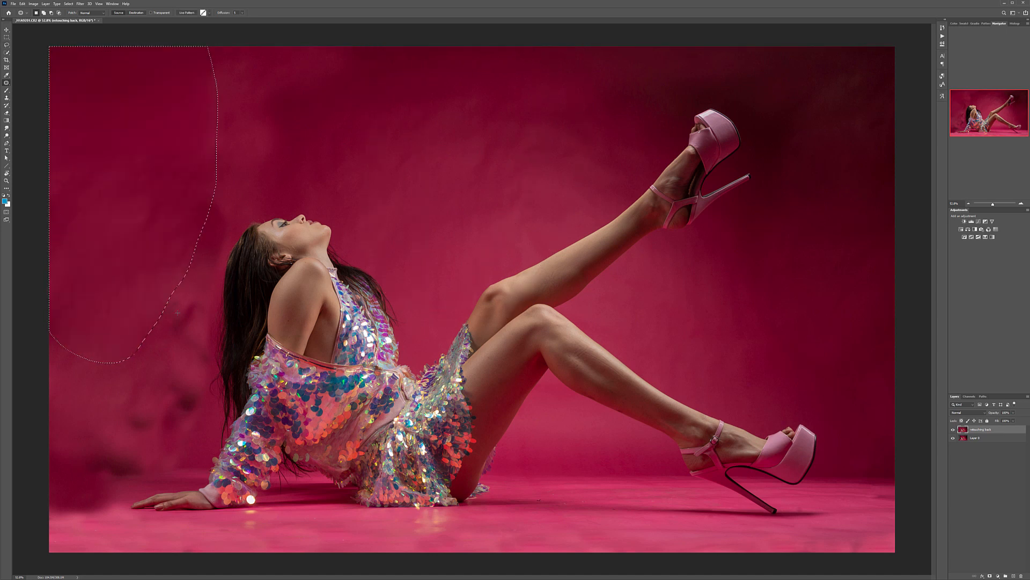
{"action": "key", "text": "ctrl+d"}
{"action": "mouse_move", "coordinate": [231, 235]}
{"action": "left_mouse_down"}
{"action": "mouse_move", "coordinate": [181, 195]}
{"action": "mouse_move", "coordinate": [204, 196]}
{"action": "left_mouse_up"}
{"action": "left_click_drag", "start_coordinate": [203, 230], "coordinate": [245, 118]}
{"action": "key", "text": "ctrl+d"}
{"action": "mouse_move", "coordinate": [142, 300]}
{"action": "left_mouse_down"}
{"action": "mouse_move", "coordinate": [175, 359]}
{"action": "mouse_move", "coordinate": [144, 292]}
{"action": "mouse_move", "coordinate": [138, 101]}
{"action": "left_mouse_up"}
{"action": "key", "text": "ctrl+d"}
{"action": "mouse_move", "coordinate": [182, 262]}
{"action": "left_mouse_down"}
{"action": "mouse_move", "coordinate": [209, 336]}
{"action": "mouse_move", "coordinate": [180, 252]}
{"action": "left_mouse_up"}
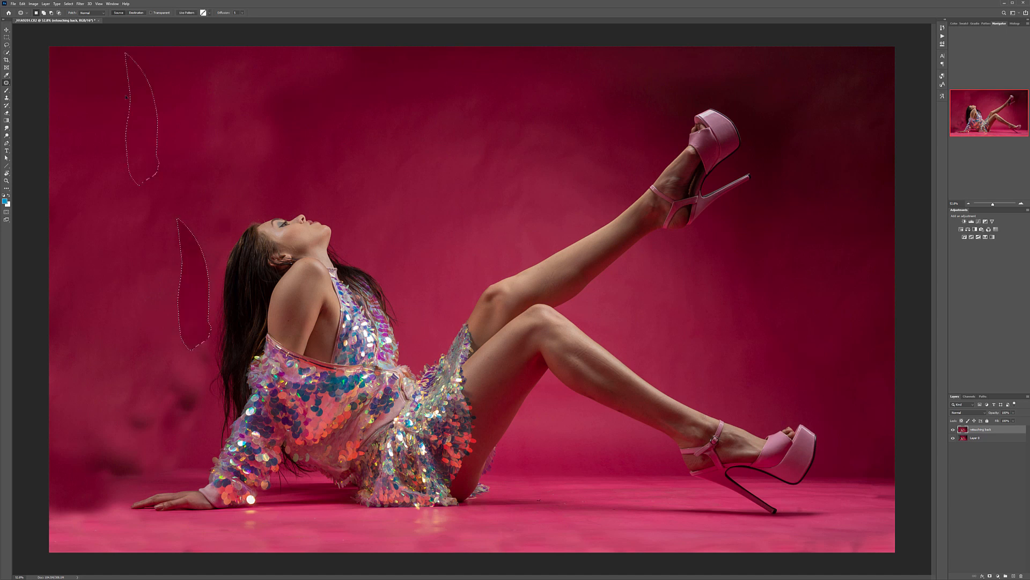
Step: Patch the blotches in the middle of the left backdrop with cleaner wall from above, dismissing the empty-selection warnings
{"action": "mouse_move", "coordinate": [138, 350]}
{"action": "left_mouse_down"}
{"action": "mouse_move", "coordinate": [143, 469]}
{"action": "mouse_move", "coordinate": [139, 351]}
{"action": "left_mouse_up"}
{"action": "left_click_drag", "start_coordinate": [136, 386], "coordinate": [111, 167]}
{"action": "left_click", "coordinate": [122, 385]}
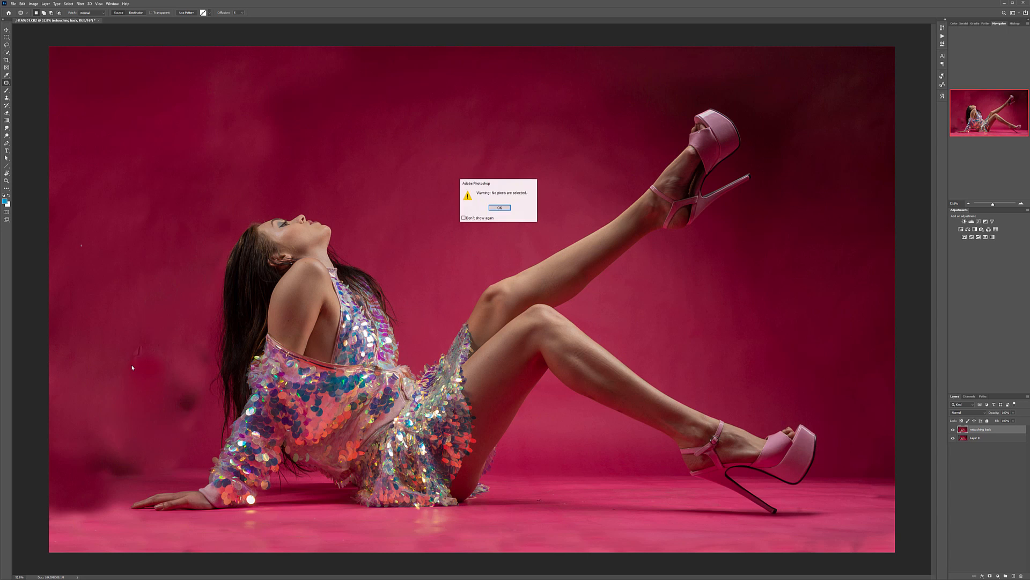
{"action": "left_click", "coordinate": [506, 209]}
{"action": "mouse_move", "coordinate": [135, 321]}
{"action": "left_mouse_down"}
{"action": "mouse_move", "coordinate": [149, 414]}
{"action": "mouse_move", "coordinate": [173, 398]}
{"action": "mouse_move", "coordinate": [124, 125]}
{"action": "left_mouse_up"}
{"action": "left_click", "coordinate": [139, 365]}
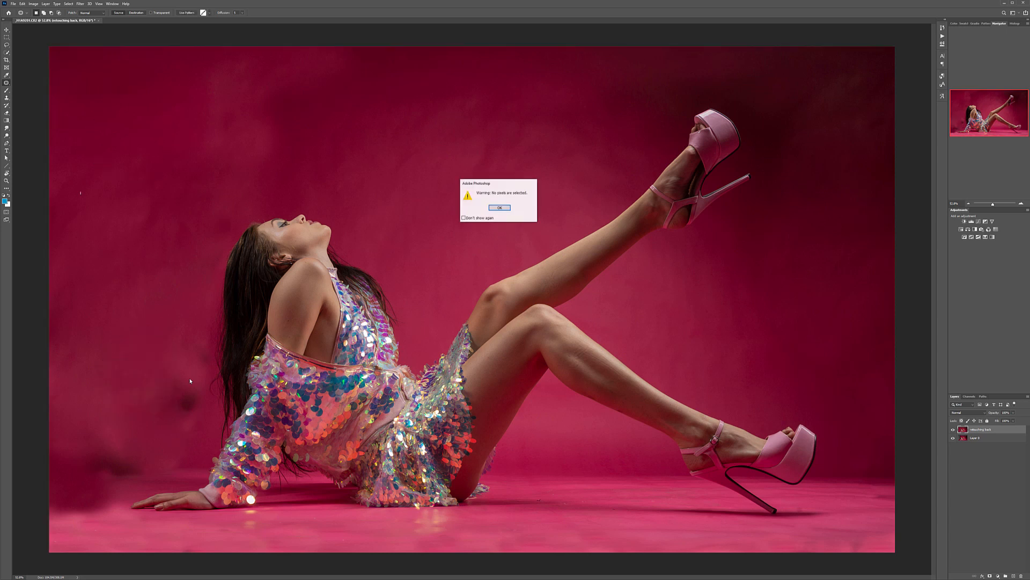
{"action": "left_click", "coordinate": [500, 209]}
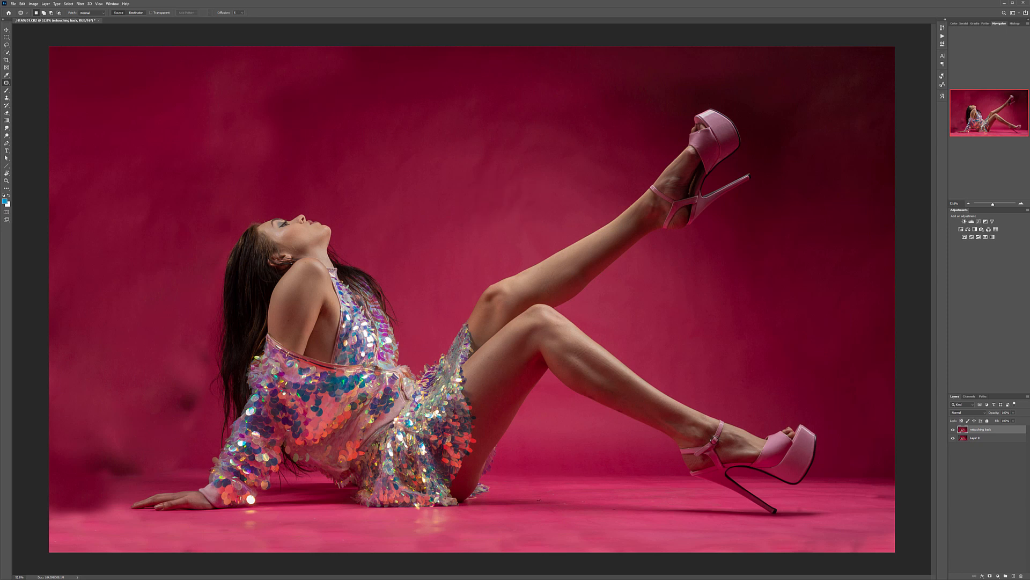
Step: Patch the dark lower-left wall with cleaner backdrop and the adjoining floor line with a clean section from beneath the legs
{"action": "mouse_move", "coordinate": [31, 329]}
{"action": "left_mouse_down"}
{"action": "mouse_move", "coordinate": [132, 417]}
{"action": "mouse_move", "coordinate": [115, 513]}
{"action": "mouse_move", "coordinate": [38, 536]}
{"action": "left_mouse_up"}
{"action": "left_click_drag", "start_coordinate": [80, 421], "coordinate": [140, 198]}
{"action": "left_click", "coordinate": [139, 476]}
{"action": "mouse_move", "coordinate": [49, 462]}
{"action": "left_mouse_down"}
{"action": "mouse_move", "coordinate": [145, 465]}
{"action": "mouse_move", "coordinate": [87, 490]}
{"action": "mouse_move", "coordinate": [185, 475]}
{"action": "mouse_move", "coordinate": [173, 474]}
{"action": "mouse_move", "coordinate": [623, 485]}
{"action": "left_mouse_up"}
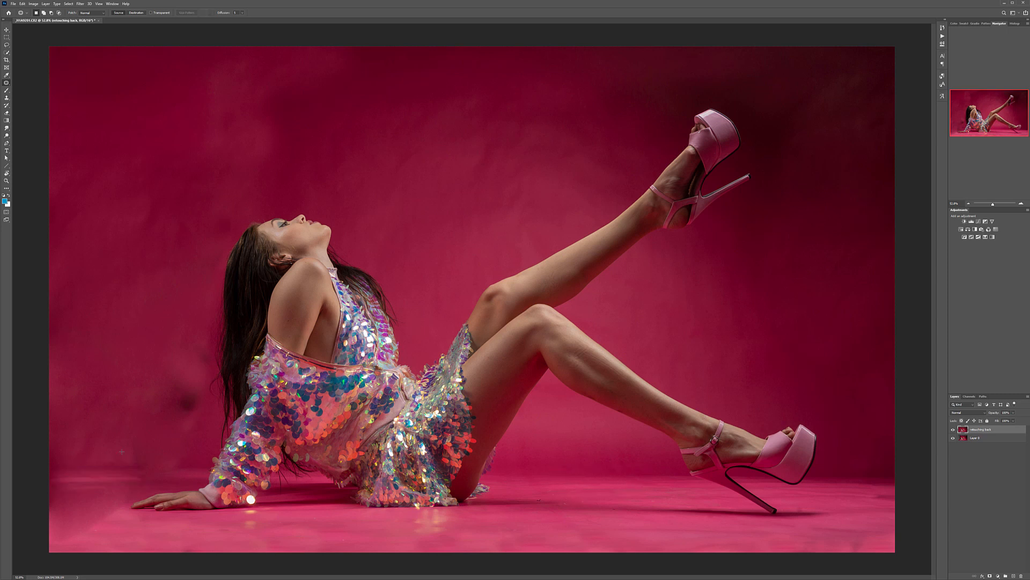
Step: Patch the remaining uneven floor around the resting hand and the dark smudge on the wall beside the hair
{"action": "left_click_drag", "start_coordinate": [183, 460], "coordinate": [127, 467]}
{"action": "mouse_move", "coordinate": [187, 484]}
{"action": "left_mouse_down"}
{"action": "mouse_move", "coordinate": [188, 458]}
{"action": "mouse_move", "coordinate": [424, 479]}
{"action": "mouse_move", "coordinate": [605, 477]}
{"action": "left_mouse_up"}
{"action": "mouse_move", "coordinate": [53, 518]}
{"action": "left_mouse_down"}
{"action": "mouse_move", "coordinate": [129, 537]}
{"action": "mouse_move", "coordinate": [63, 498]}
{"action": "mouse_move", "coordinate": [344, 523]}
{"action": "mouse_move", "coordinate": [598, 524]}
{"action": "left_mouse_up"}
{"action": "mouse_move", "coordinate": [136, 415]}
{"action": "left_mouse_down"}
{"action": "mouse_move", "coordinate": [175, 428]}
{"action": "mouse_move", "coordinate": [185, 369]}
{"action": "left_mouse_up"}
{"action": "key", "text": "ctrl+d"}
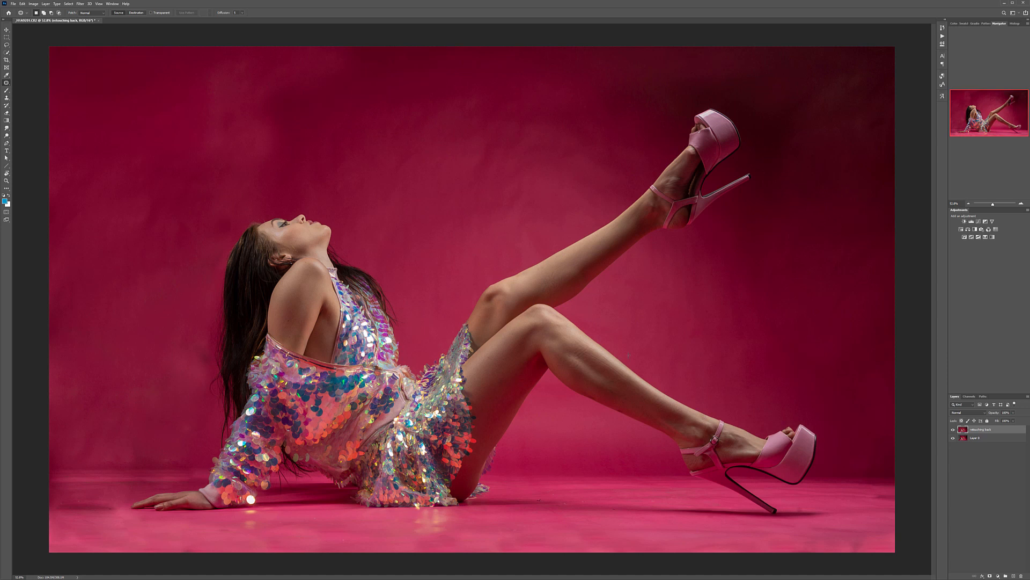
Step: Compare the photo before and after the background retouch by toggling the retouching back layer's visibility
{"action": "scroll", "coordinate": [629, 355], "scroll_direction": "down", "scroll_amount": 5}
{"action": "scroll", "coordinate": [628, 355], "scroll_direction": "up", "scroll_amount": 2}
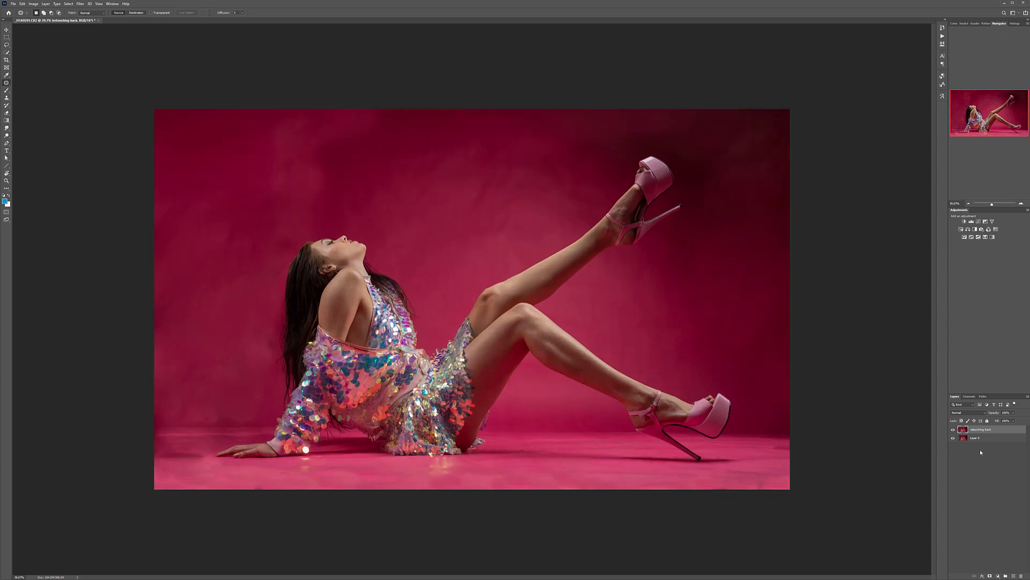
{"action": "left_click", "coordinate": [954, 430]}
{"action": "left_click", "coordinate": [954, 430]}
{"action": "left_click", "coordinate": [954, 430]}
{"action": "left_click", "coordinate": [954, 430]}
{"action": "left_click", "coordinate": [954, 429]}
{"action": "left_click", "coordinate": [954, 430]}
{"action": "left_click", "coordinate": [954, 430]}
{"action": "left_click", "coordinate": [953, 430]}
Step: Duplicate the retouching back layer and apply the Dust & Scratches filter to the copy
{"action": "left_click_drag", "start_coordinate": [1009, 444], "coordinate": [1014, 576]}
{"action": "left_click", "coordinate": [83, 6]}
{"action": "mouse_move", "coordinate": [129, 86]}
{"action": "left_click", "coordinate": [169, 97]}
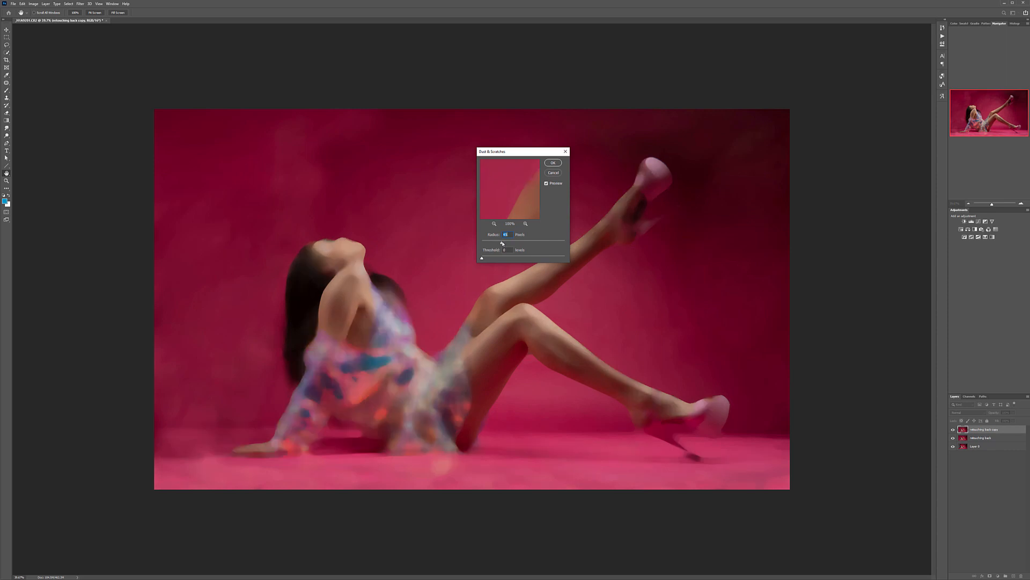
{"action": "left_click", "coordinate": [553, 163]}
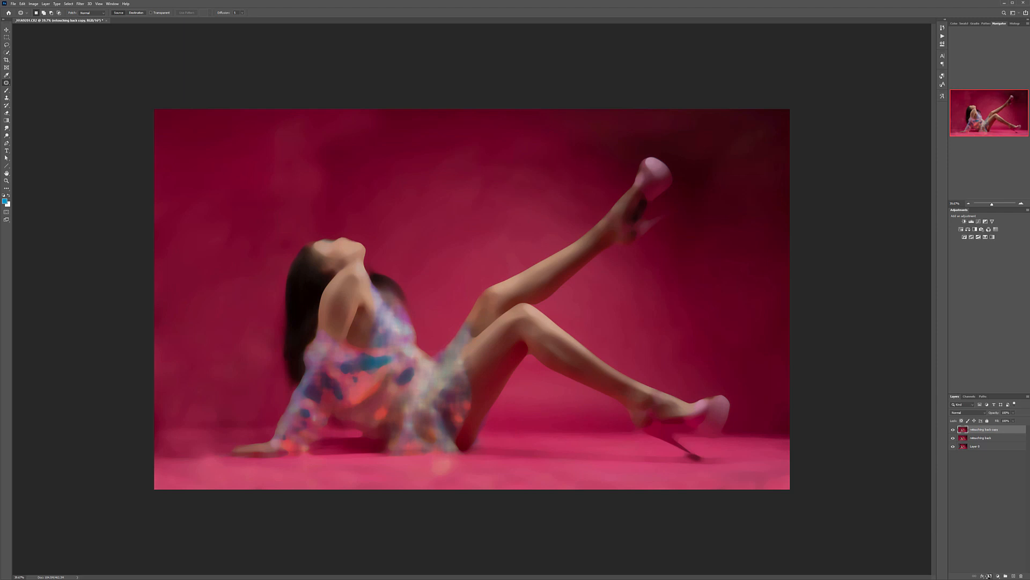
Step: Hide the filtered copy behind a black layer mask and set up an enlarged white brush for painting on it
{"action": "left_click", "coordinate": [989, 576], "text": "alt"}
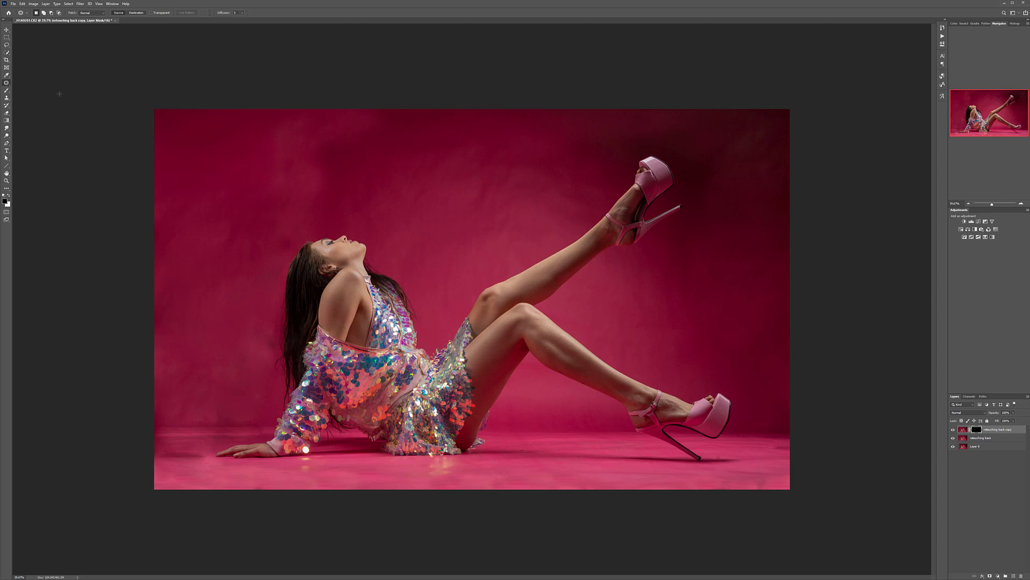
{"action": "left_click", "coordinate": [8, 92]}
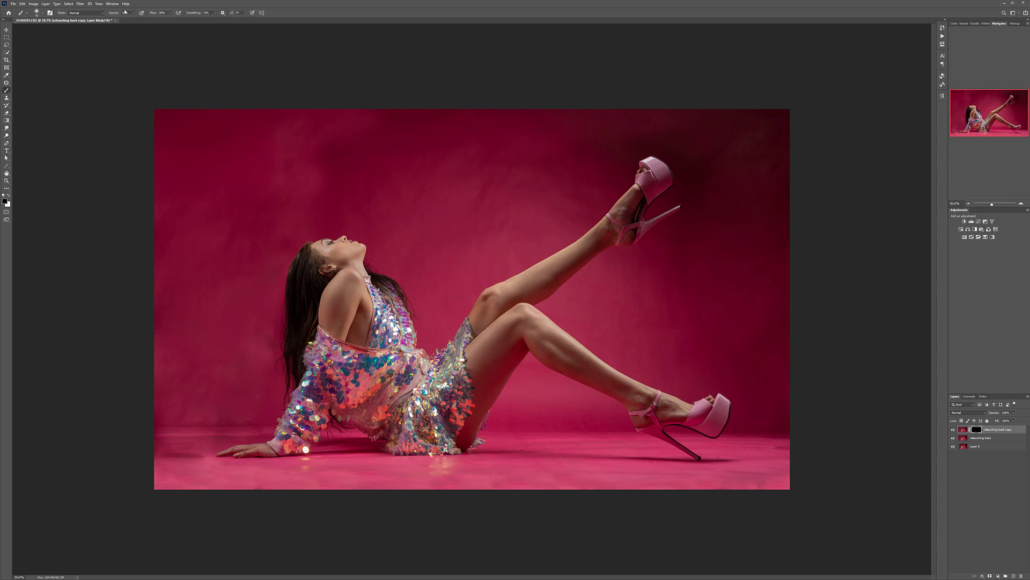
{"action": "key", "text": "x"}
{"action": "key", "text": "bracketright"}
{"action": "key", "text": "bracketright"}
{"action": "key", "text": "bracketright"}
{"action": "key", "text": "bracketright"}
{"action": "key", "text": "bracketright"}
{"action": "key", "text": "bracketright"}
{"action": "key", "text": "bracketright"}
{"action": "key", "text": "bracketright"}
{"action": "key", "text": "bracketright"}
{"action": "key", "text": "bracketright"}
Step: Paint white on the mask over the wall beside the model's hair and arm, setting the brush opacity to 20%
{"action": "left_click_drag", "start_coordinate": [170, 304], "coordinate": [193, 312]}
{"action": "scroll", "coordinate": [186, 348], "scroll_direction": "up", "scroll_amount": 7}
{"action": "scroll", "coordinate": [186, 347], "scroll_direction": "up", "scroll_amount": 10}
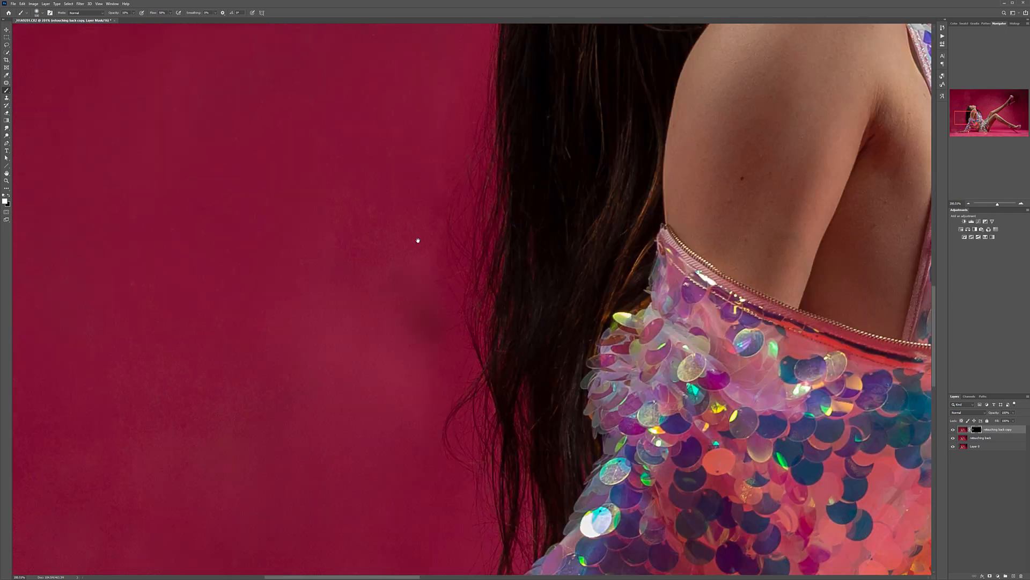
{"action": "mouse_move", "coordinate": [417, 239]}
{"action": "left_mouse_down"}
{"action": "mouse_move", "coordinate": [644, 62]}
{"action": "mouse_move", "coordinate": [486, 170]}
{"action": "left_mouse_up"}
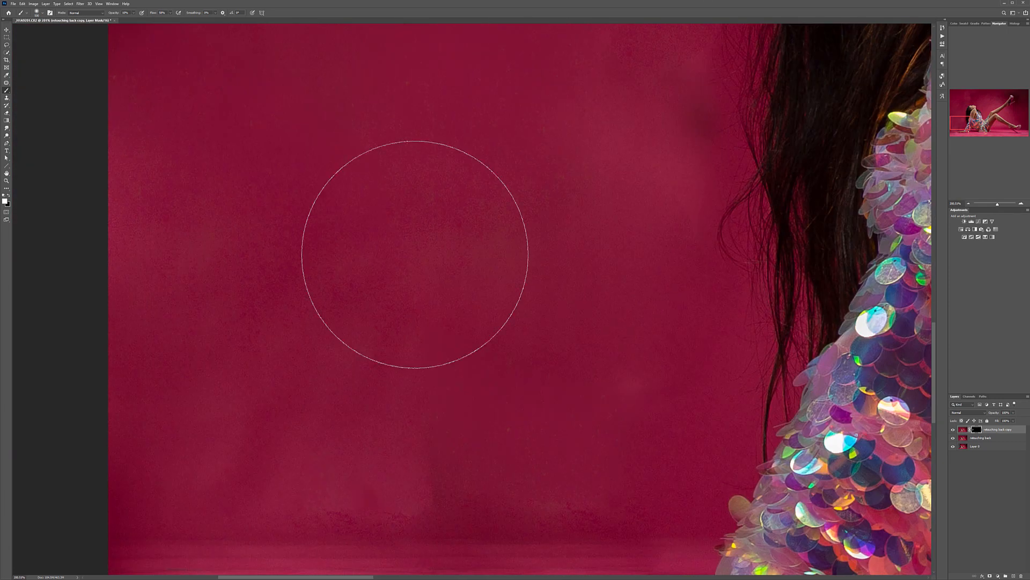
{"action": "key", "text": "2"}
{"action": "mouse_move", "coordinate": [312, 296]}
{"action": "left_mouse_down"}
{"action": "mouse_move", "coordinate": [196, 247]}
{"action": "mouse_move", "coordinate": [161, 327]}
{"action": "mouse_move", "coordinate": [147, 216]}
{"action": "mouse_move", "coordinate": [283, 356]}
{"action": "mouse_move", "coordinate": [260, 460]}
{"action": "mouse_move", "coordinate": [424, 402]}
{"action": "mouse_move", "coordinate": [513, 430]}
{"action": "mouse_move", "coordinate": [173, 409]}
{"action": "mouse_move", "coordinate": [430, 432]}
{"action": "mouse_move", "coordinate": [410, 30]}
{"action": "left_mouse_up"}
{"action": "mouse_move", "coordinate": [217, 217]}
{"action": "left_mouse_down"}
{"action": "mouse_move", "coordinate": [216, 276]}
{"action": "mouse_move", "coordinate": [133, 272]}
{"action": "left_mouse_up"}
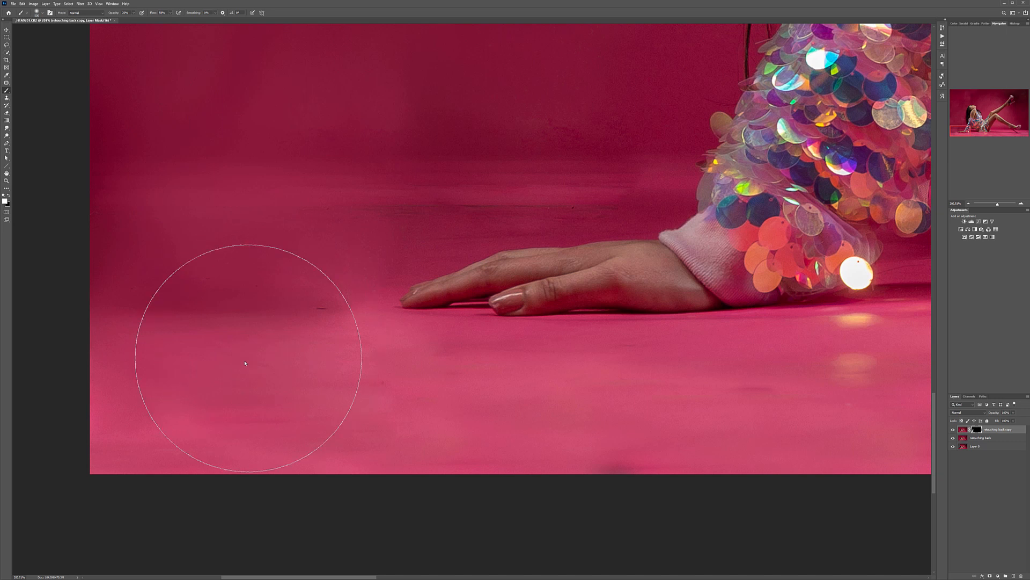
Step: Reveal the smoothing on the floor around the hand and in front of the dress, reducing the brush size
{"action": "left_click_drag", "start_coordinate": [140, 412], "coordinate": [231, 407]}
{"action": "key", "text": "bracketleft"}
{"action": "key", "text": "bracketleft"}
{"action": "key", "text": "bracketleft"}
{"action": "key", "text": "bracketleft"}
{"action": "key", "text": "bracketleft"}
{"action": "left_click_drag", "start_coordinate": [772, 413], "coordinate": [176, 373]}
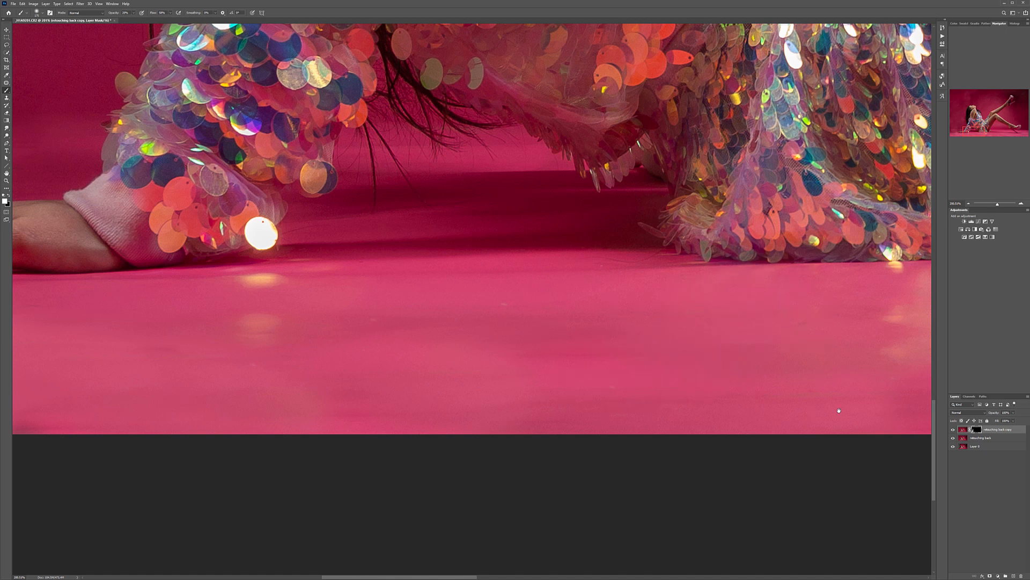
{"action": "left_click_drag", "start_coordinate": [847, 410], "coordinate": [246, 359]}
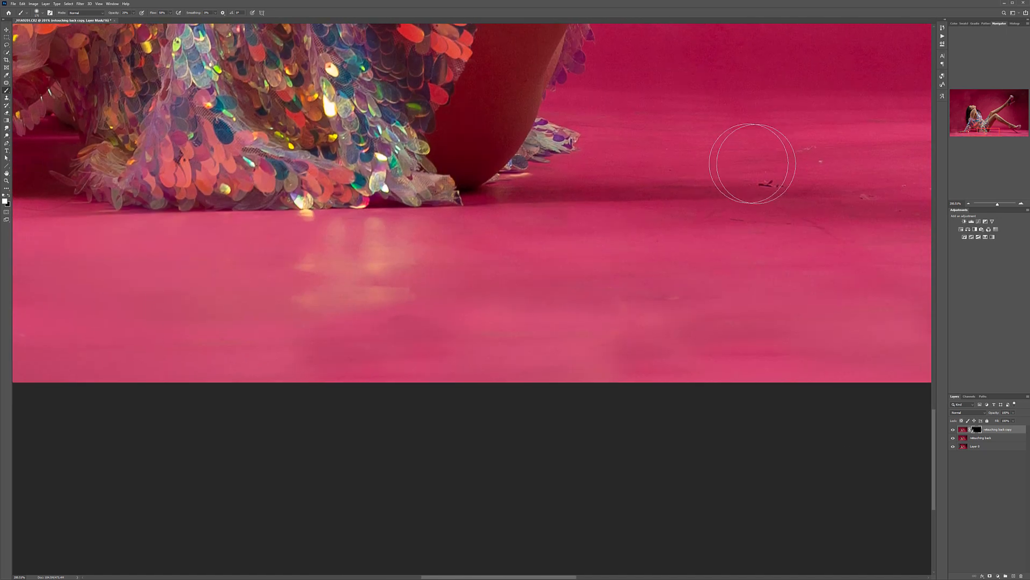
Step: Reveal the smoothing on the floor between the dress and the heel and on the backdrop beneath the bent leg
{"action": "mouse_move", "coordinate": [890, 178]}
{"action": "left_mouse_down"}
{"action": "mouse_move", "coordinate": [654, 243]}
{"action": "mouse_move", "coordinate": [468, 255]}
{"action": "left_mouse_up"}
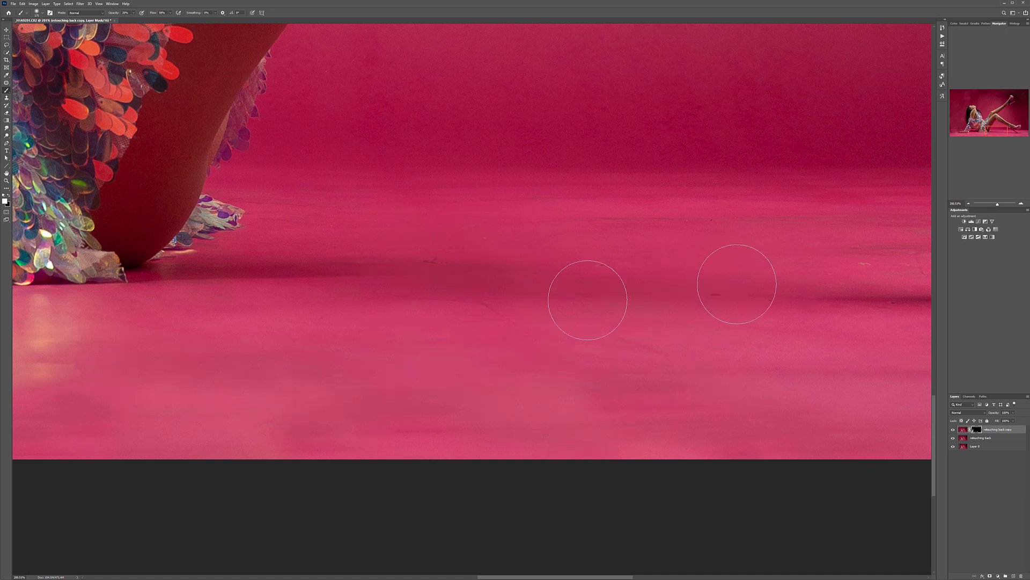
{"action": "scroll", "coordinate": [549, 273], "scroll_direction": "down", "scroll_amount": 3}
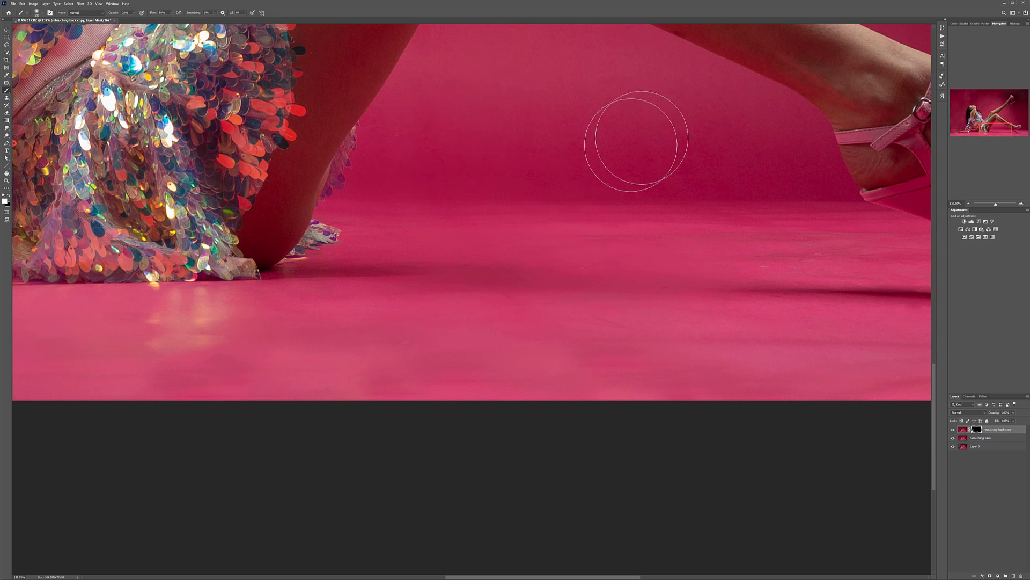
{"action": "left_click_drag", "start_coordinate": [598, 179], "coordinate": [485, 340]}
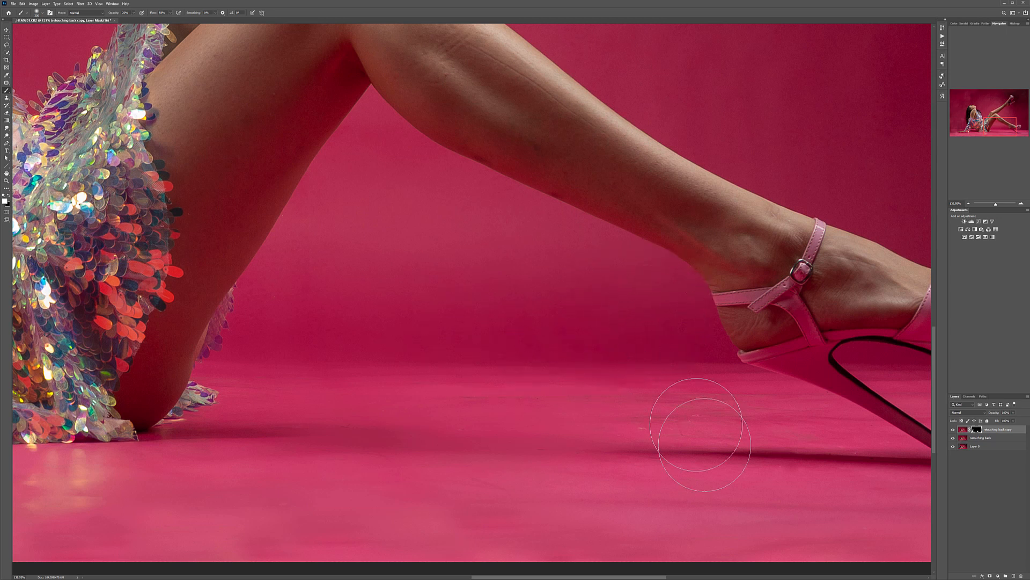
Step: Reveal the smoothing on the floor around the grounded heel and on the backdrop between the grounded shoe and the raised leg
{"action": "left_click_drag", "start_coordinate": [698, 462], "coordinate": [488, 178]}
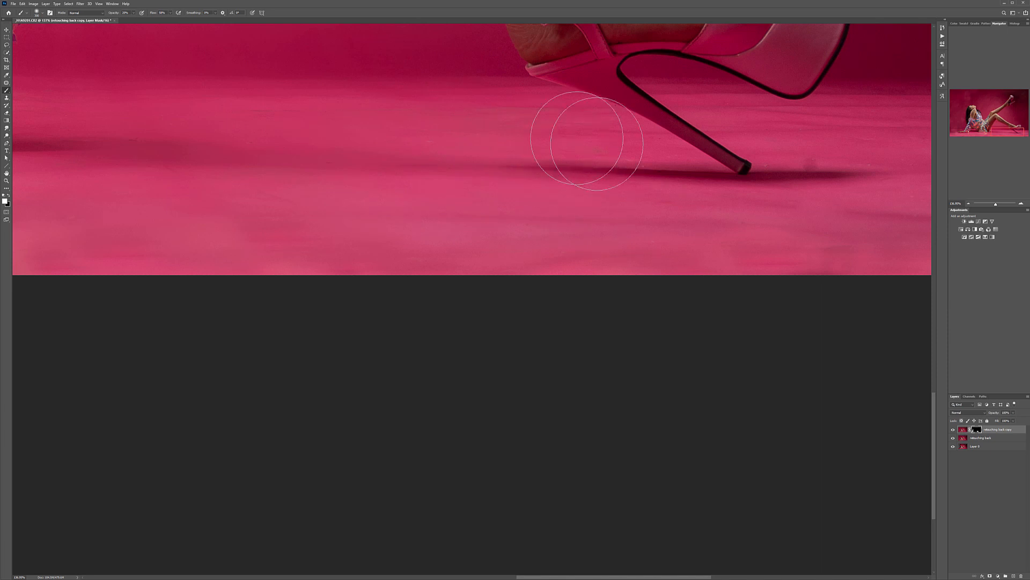
{"action": "mouse_move", "coordinate": [892, 239]}
{"action": "left_mouse_down"}
{"action": "mouse_move", "coordinate": [428, 358]}
{"action": "mouse_move", "coordinate": [459, 351]}
{"action": "left_mouse_up"}
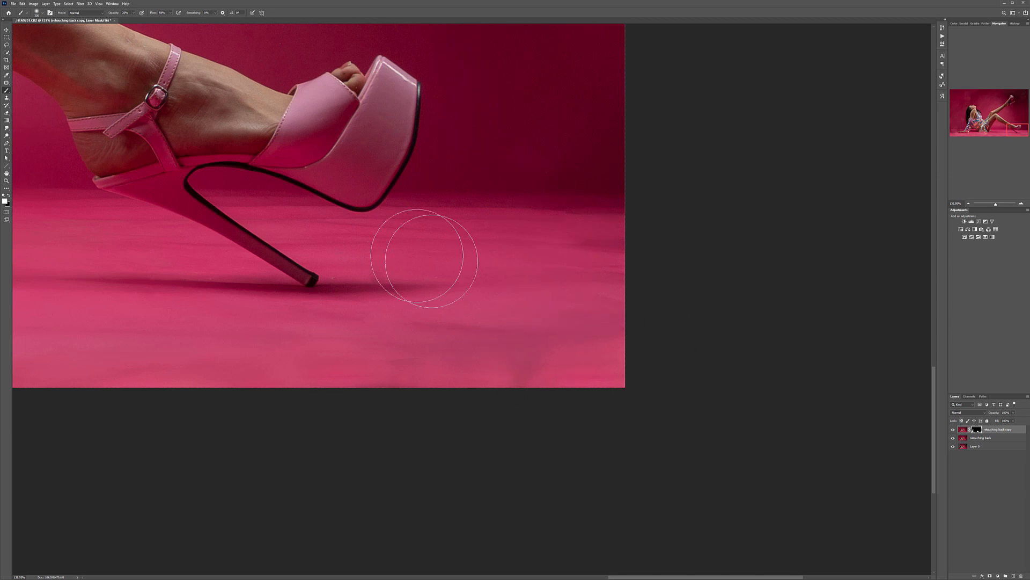
{"action": "left_click_drag", "start_coordinate": [544, 296], "coordinate": [577, 541]}
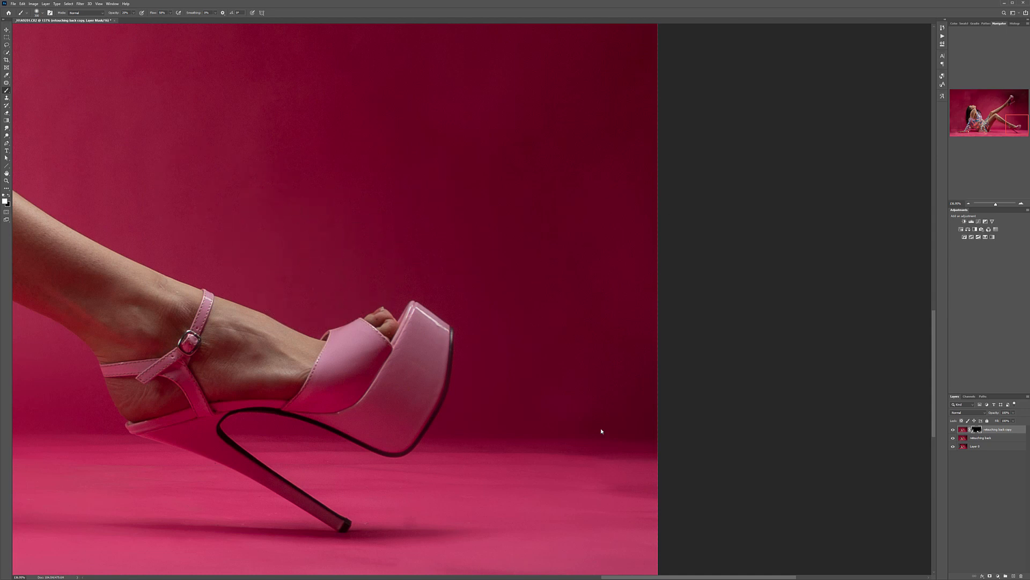
{"action": "mouse_move", "coordinate": [478, 201]}
{"action": "left_mouse_down"}
{"action": "mouse_move", "coordinate": [614, 234]}
{"action": "mouse_move", "coordinate": [816, 253]}
{"action": "left_mouse_up"}
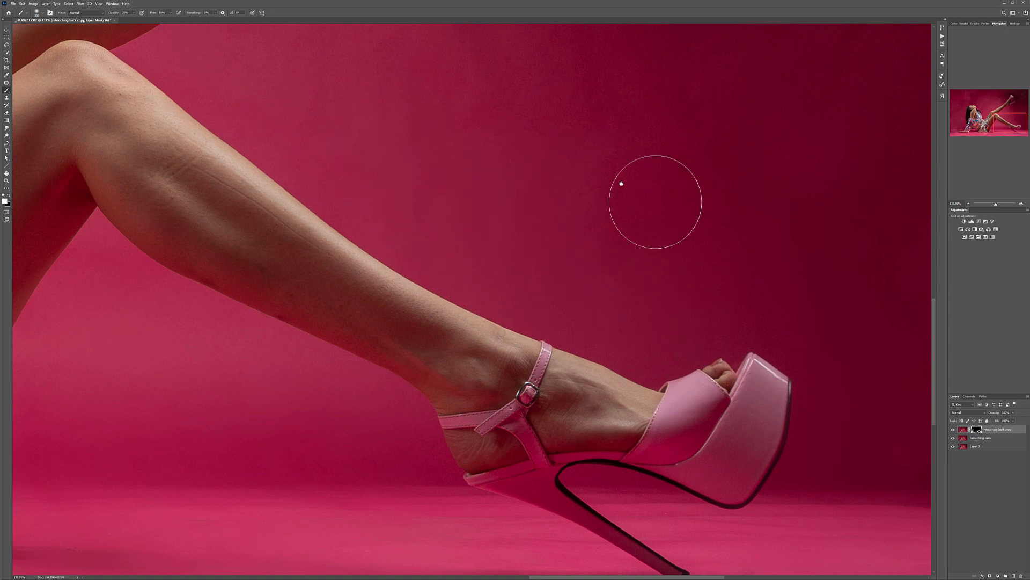
{"action": "scroll", "coordinate": [701, 247], "scroll_direction": "up", "scroll_amount": 3}
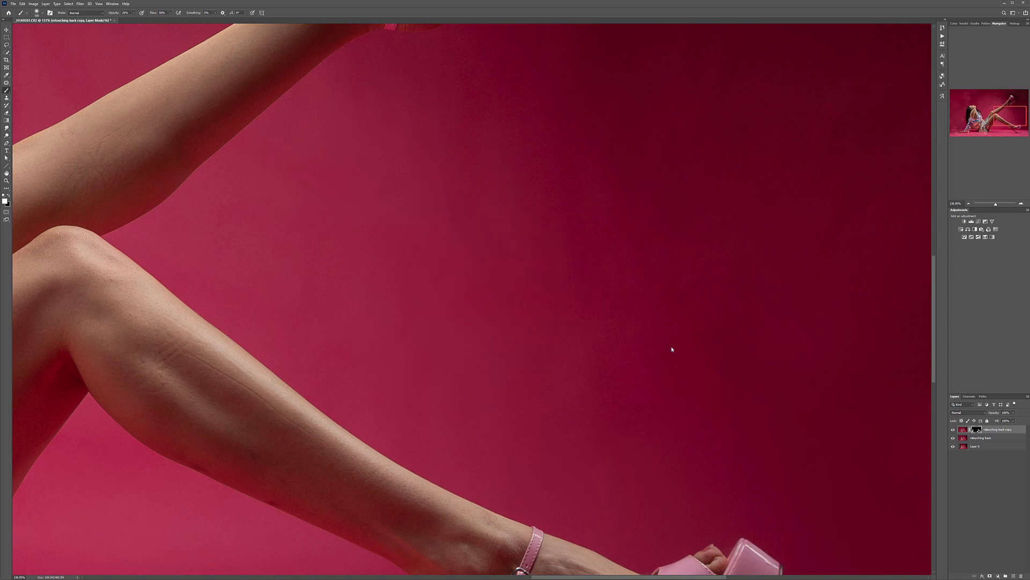
{"action": "scroll", "coordinate": [565, 258], "scroll_direction": "down", "scroll_amount": 5}
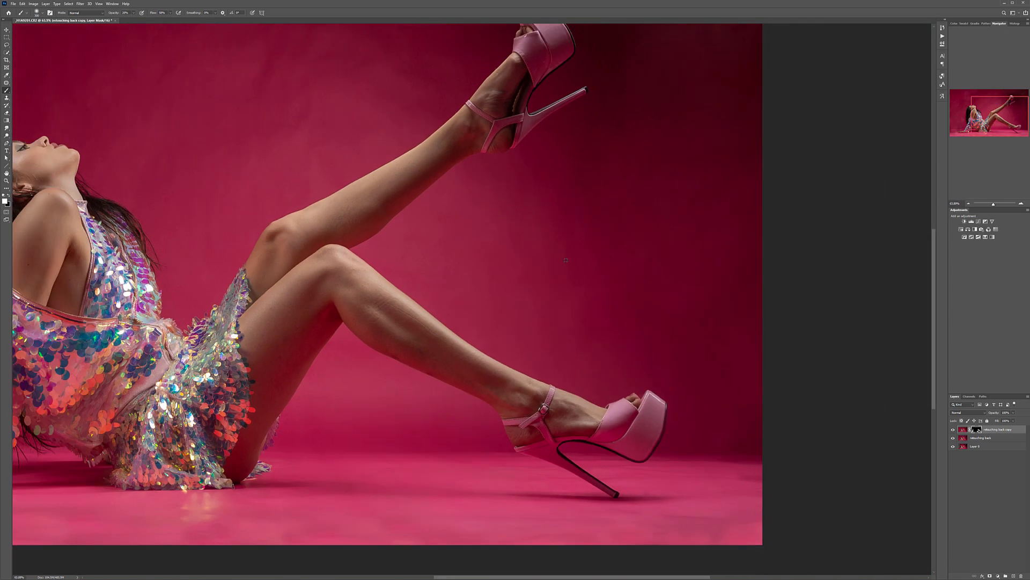
Step: Paint white on the mask over the backdrop along the back of the model's hair and down the sequined sleeve to the hand
{"action": "scroll", "coordinate": [304, 198], "scroll_direction": "up", "scroll_amount": 6}
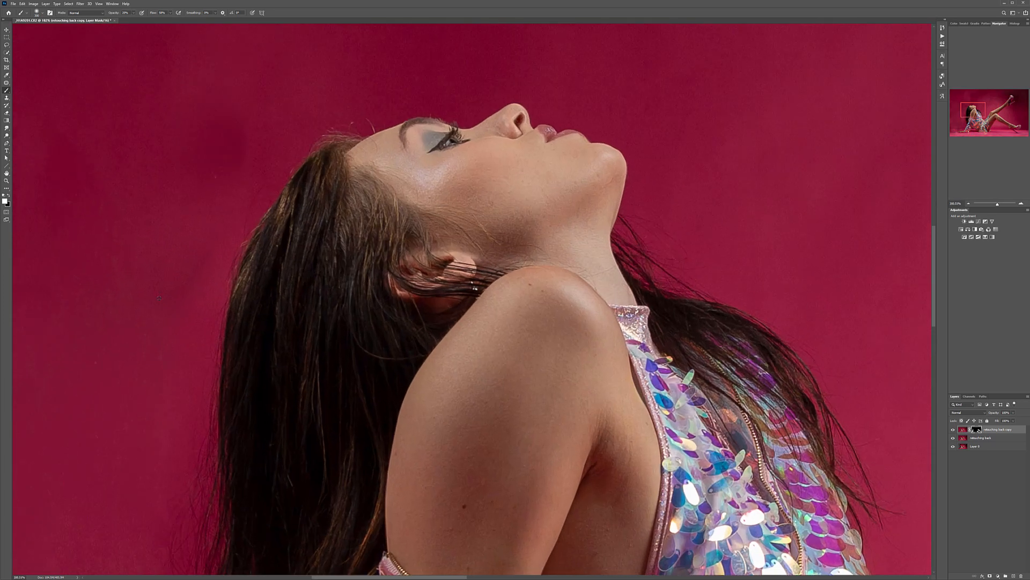
{"action": "scroll", "coordinate": [159, 298], "scroll_direction": "up", "scroll_amount": 2}
{"action": "left_click_drag", "start_coordinate": [124, 310], "coordinate": [290, 124]}
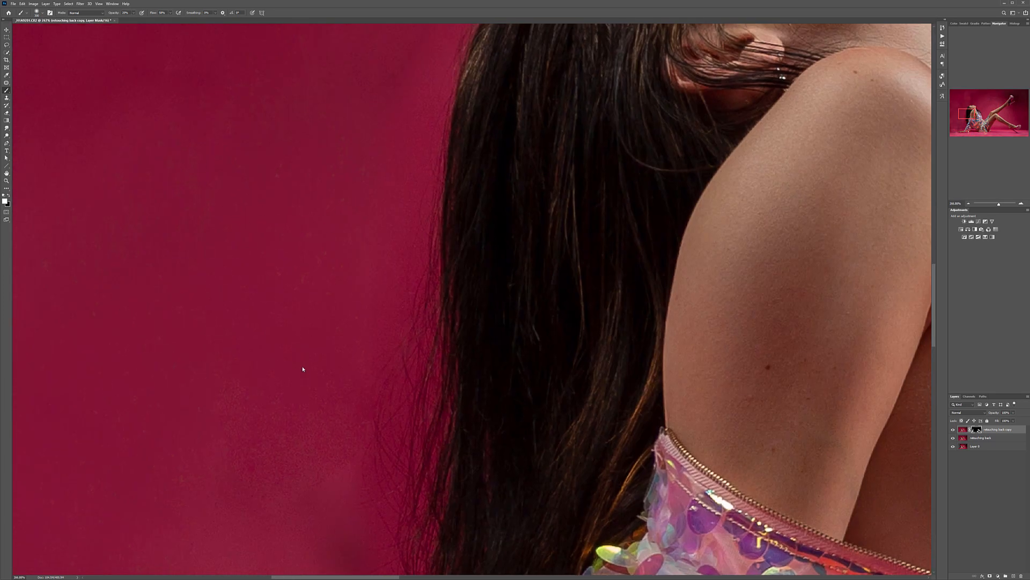
{"action": "left_click_drag", "start_coordinate": [293, 444], "coordinate": [386, 145]}
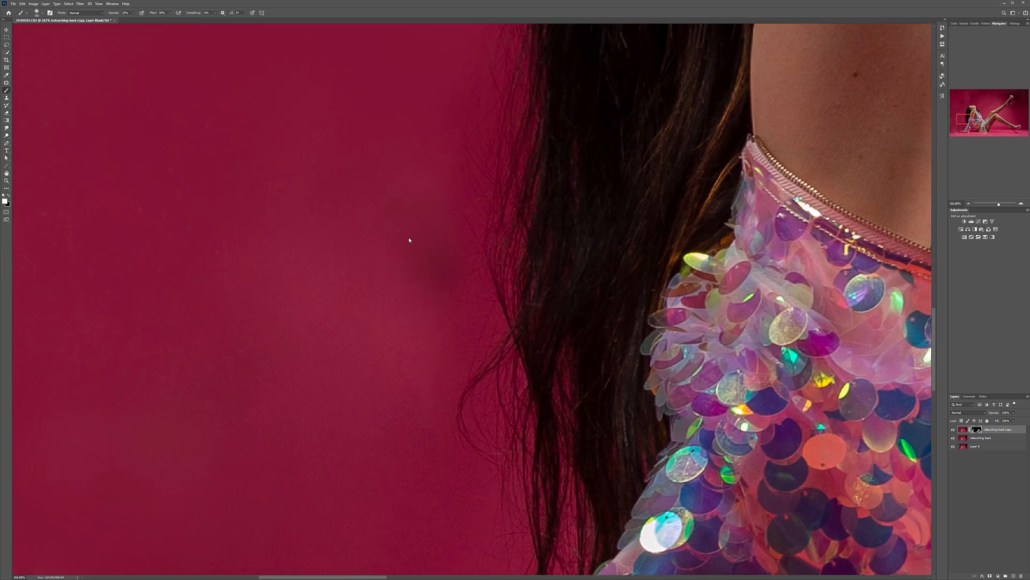
{"action": "left_click_drag", "start_coordinate": [413, 375], "coordinate": [286, 140]}
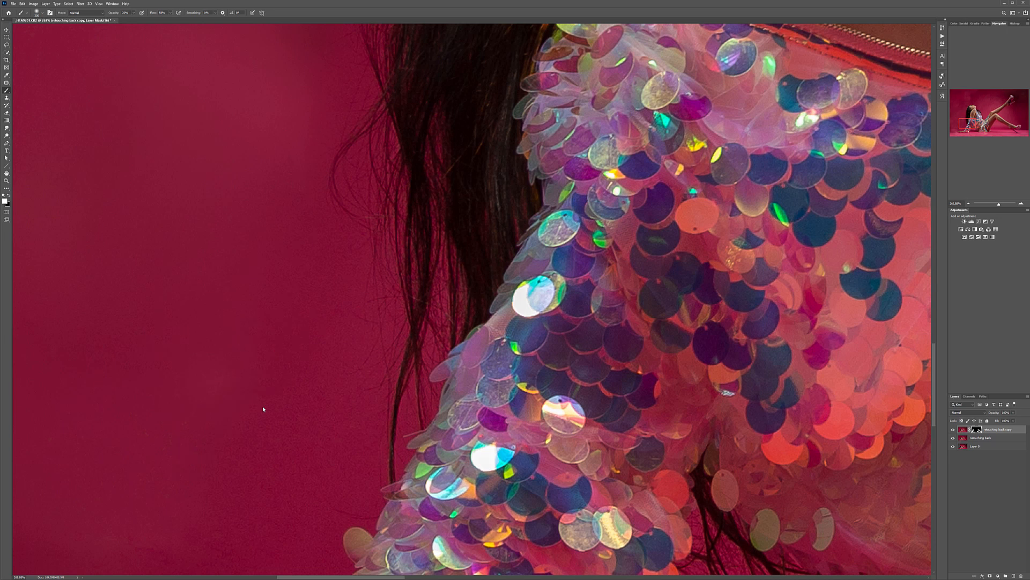
{"action": "left_click_drag", "start_coordinate": [277, 421], "coordinate": [424, 207]}
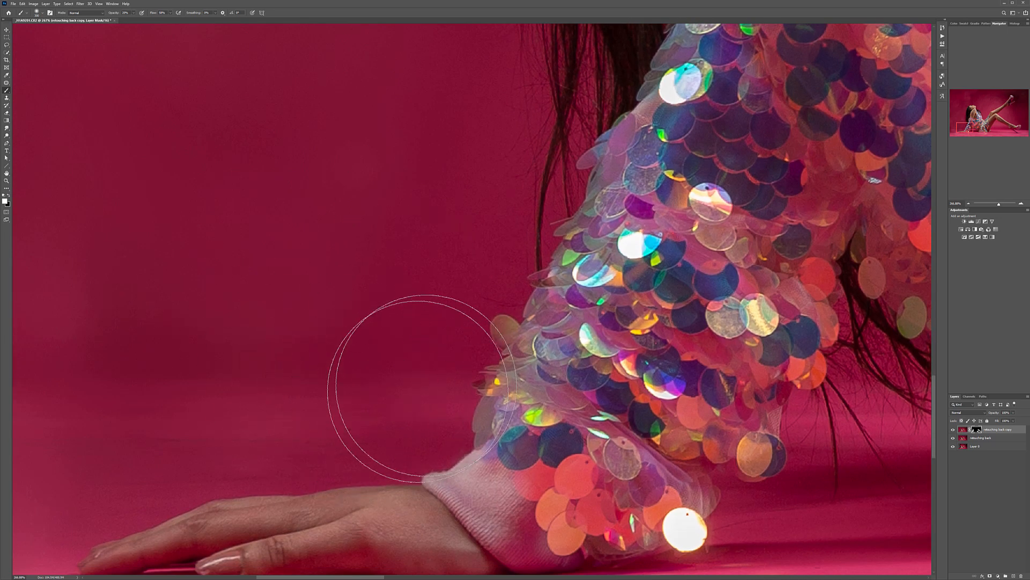
Step: Reveal the smoothing on the backdrop around the top of the hair and above the model's face
{"action": "left_click_drag", "start_coordinate": [462, 267], "coordinate": [237, 541]}
{"action": "left_click_drag", "start_coordinate": [408, 129], "coordinate": [320, 536]}
{"action": "left_click_drag", "start_coordinate": [389, 169], "coordinate": [408, 413]}
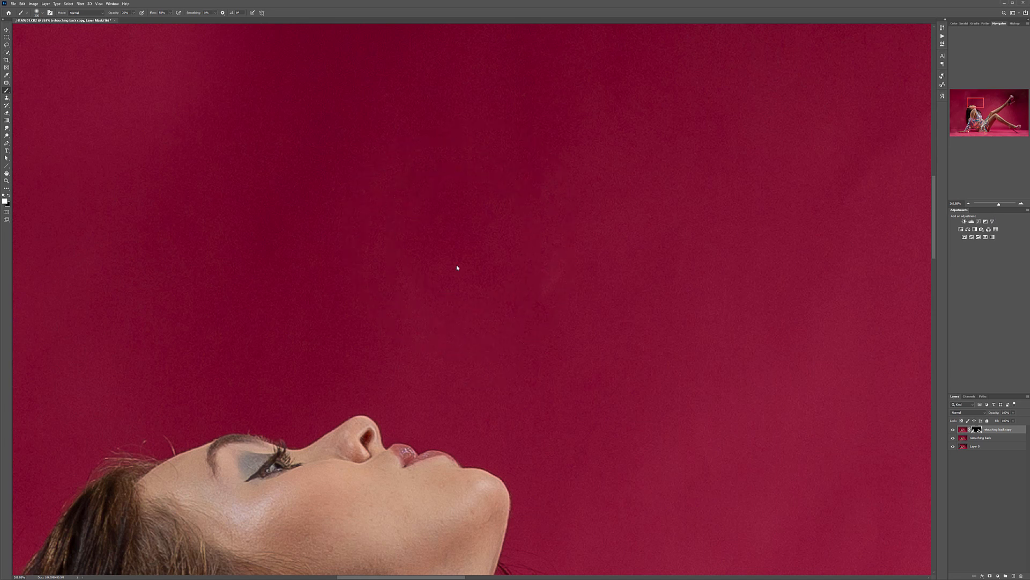
{"action": "left_click_drag", "start_coordinate": [329, 246], "coordinate": [714, 145]}
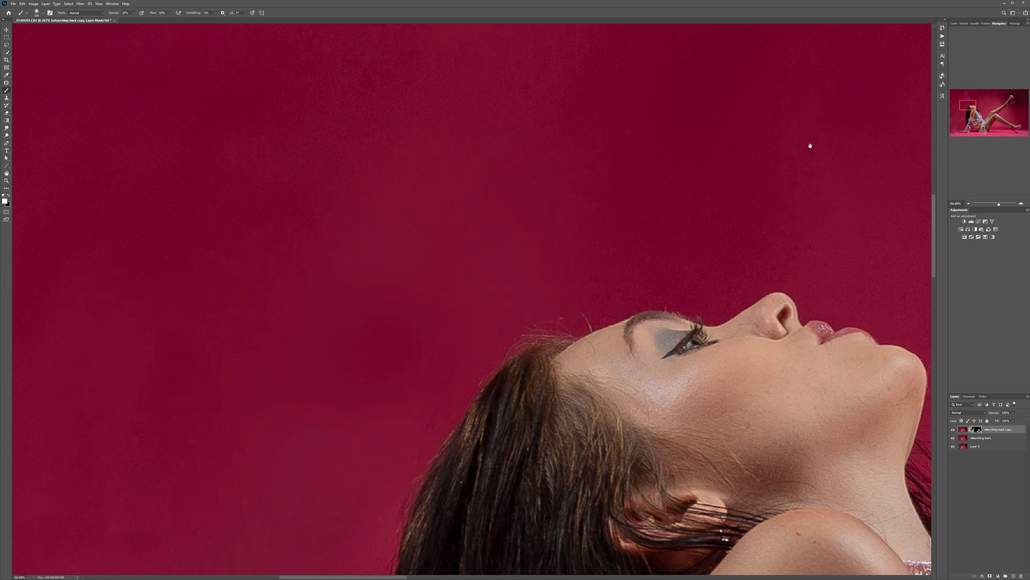
{"action": "left_click_drag", "start_coordinate": [794, 143], "coordinate": [324, 270]}
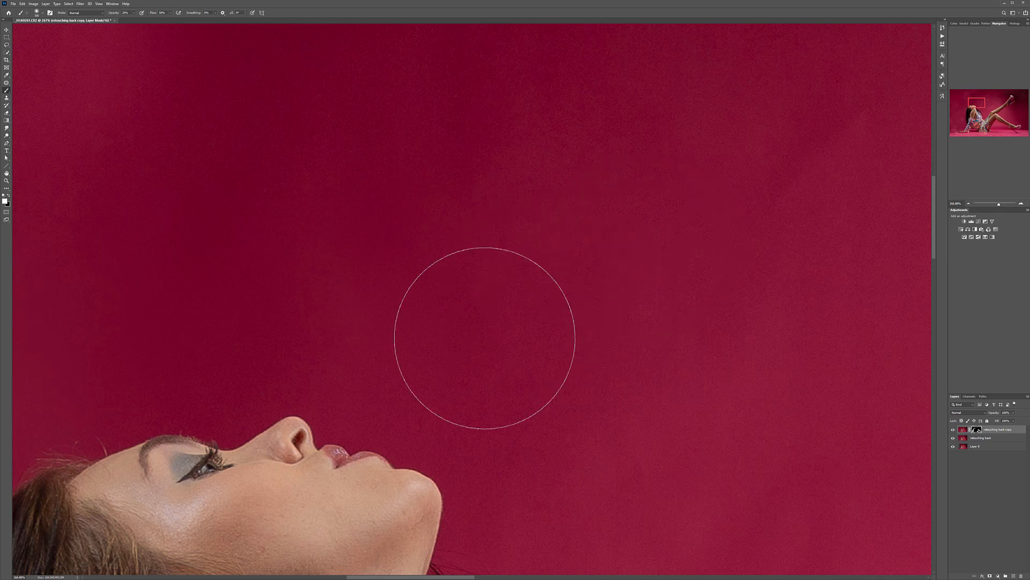
{"action": "mouse_move", "coordinate": [630, 436]}
{"action": "left_mouse_down"}
{"action": "mouse_move", "coordinate": [561, 329]}
{"action": "mouse_move", "coordinate": [445, 191]}
{"action": "left_mouse_up"}
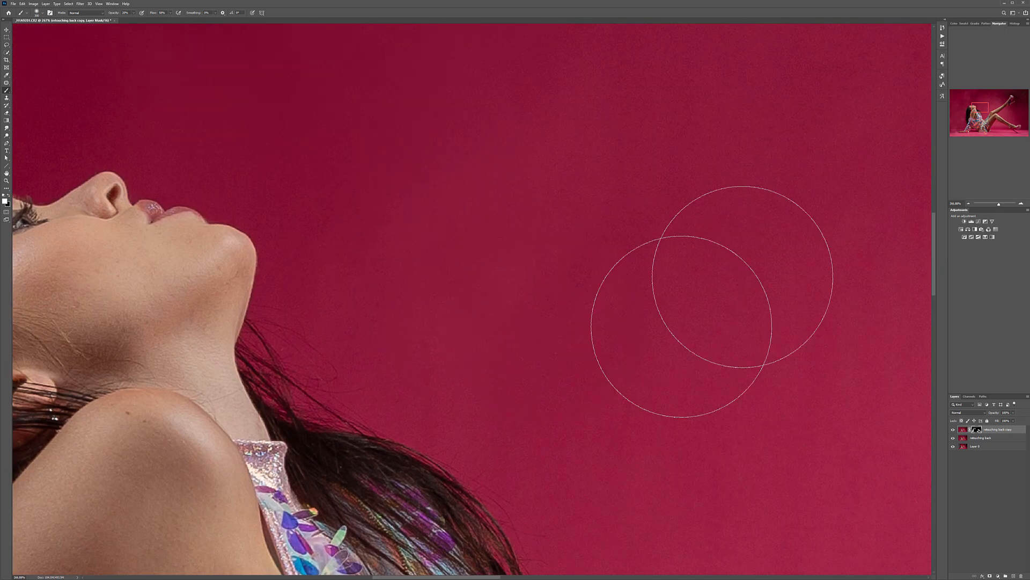
Step: Reveal the smoothing on the backdrop between the model's chin, chest and raised knee
{"action": "mouse_move", "coordinate": [641, 276]}
{"action": "left_mouse_down"}
{"action": "mouse_move", "coordinate": [585, 163]}
{"action": "mouse_move", "coordinate": [511, 67]}
{"action": "left_mouse_up"}
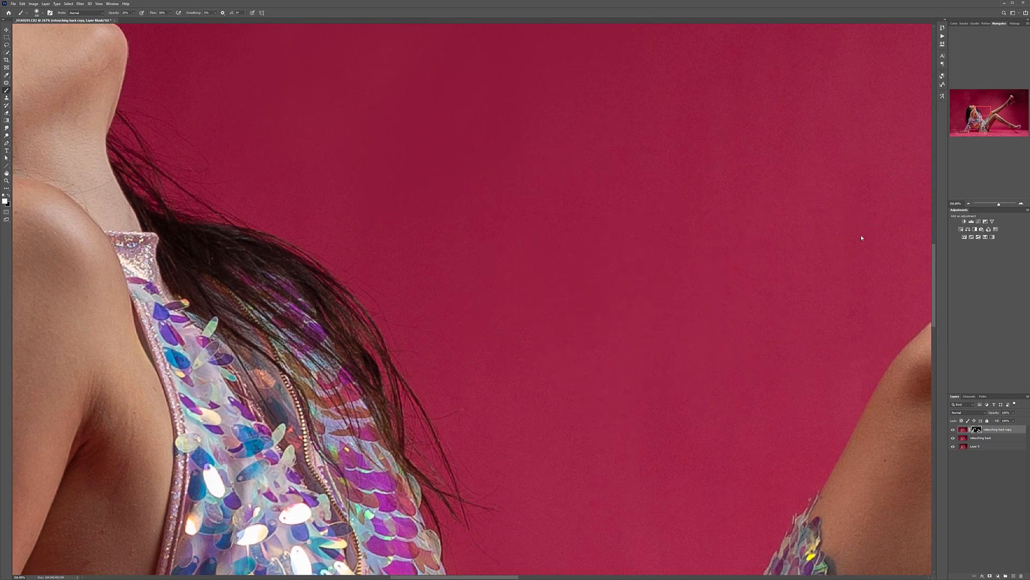
{"action": "mouse_move", "coordinate": [628, 432]}
{"action": "left_mouse_down"}
{"action": "mouse_move", "coordinate": [547, 126]}
{"action": "mouse_move", "coordinate": [554, 141]}
{"action": "left_mouse_up"}
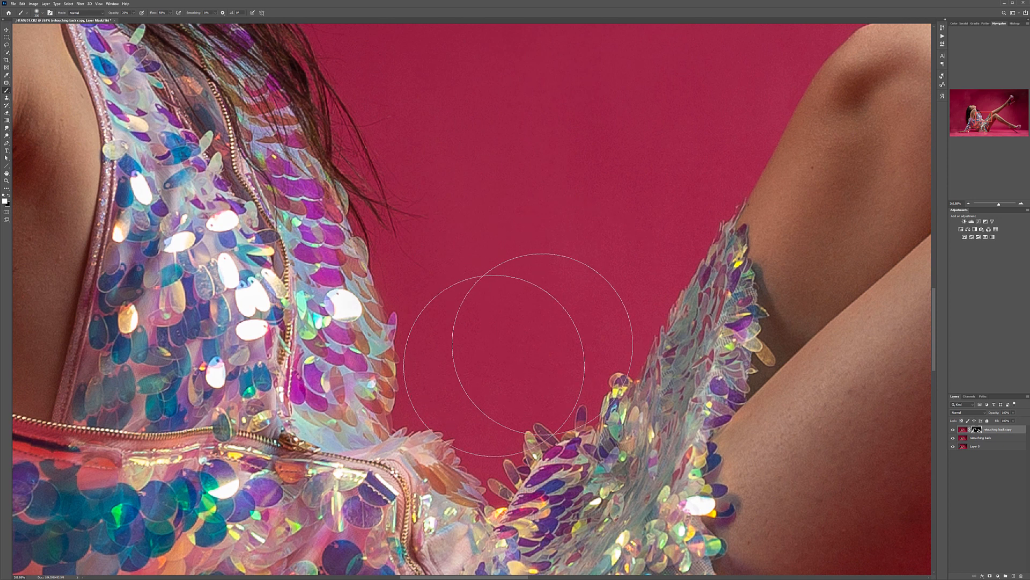
{"action": "left_click_drag", "start_coordinate": [662, 164], "coordinate": [120, 488]}
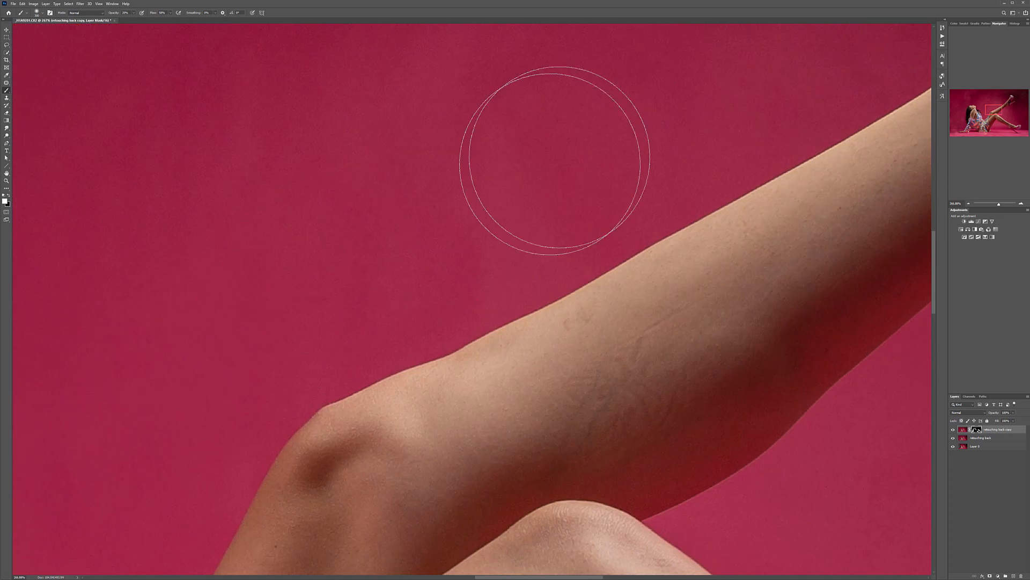
Step: Paint white on the mask along the upper edge of the raised leg and around its shoe and heel
{"action": "left_click_drag", "start_coordinate": [688, 173], "coordinate": [290, 346]}
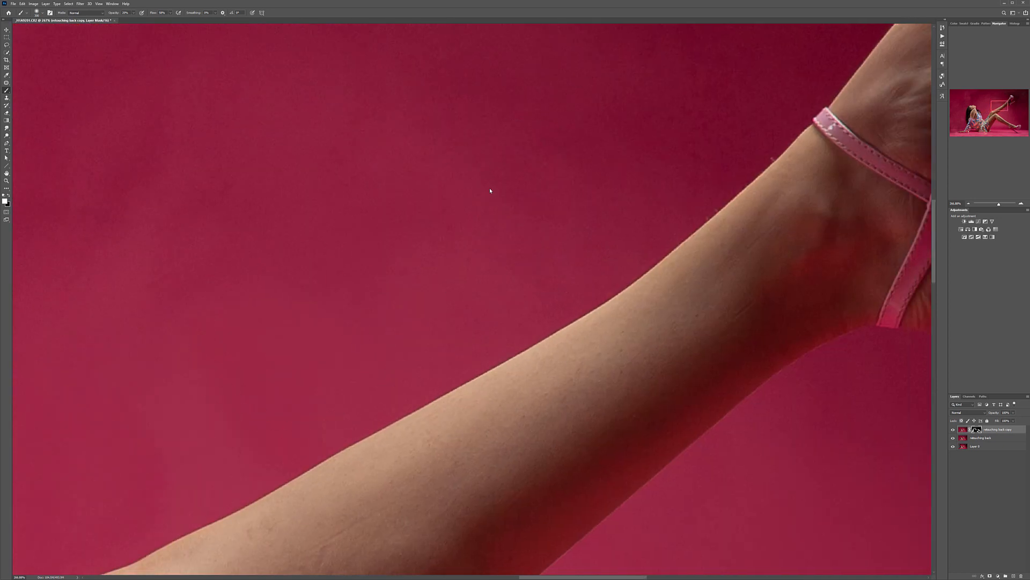
{"action": "left_click_drag", "start_coordinate": [713, 112], "coordinate": [334, 357]}
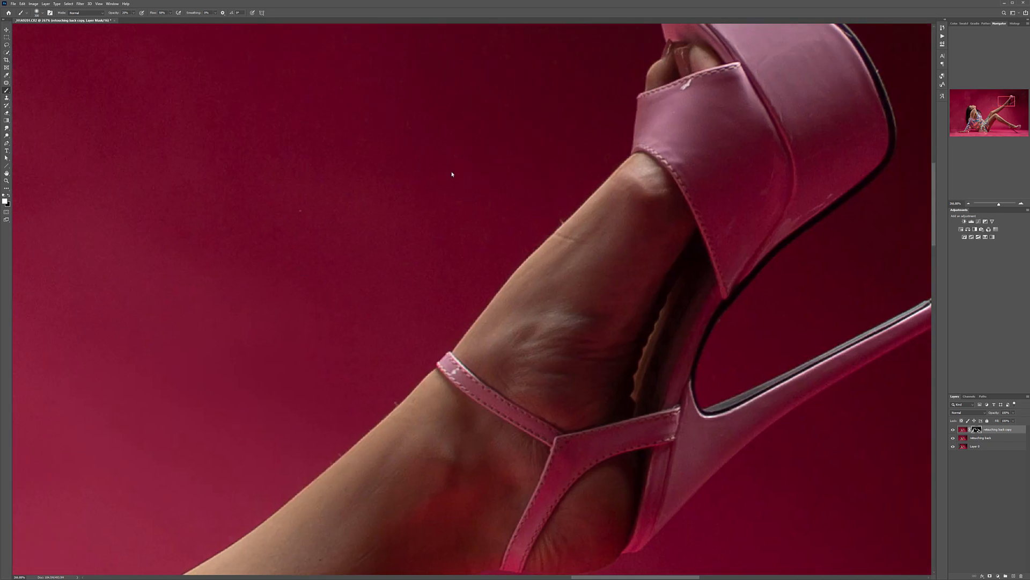
{"action": "left_click_drag", "start_coordinate": [449, 196], "coordinate": [247, 448]}
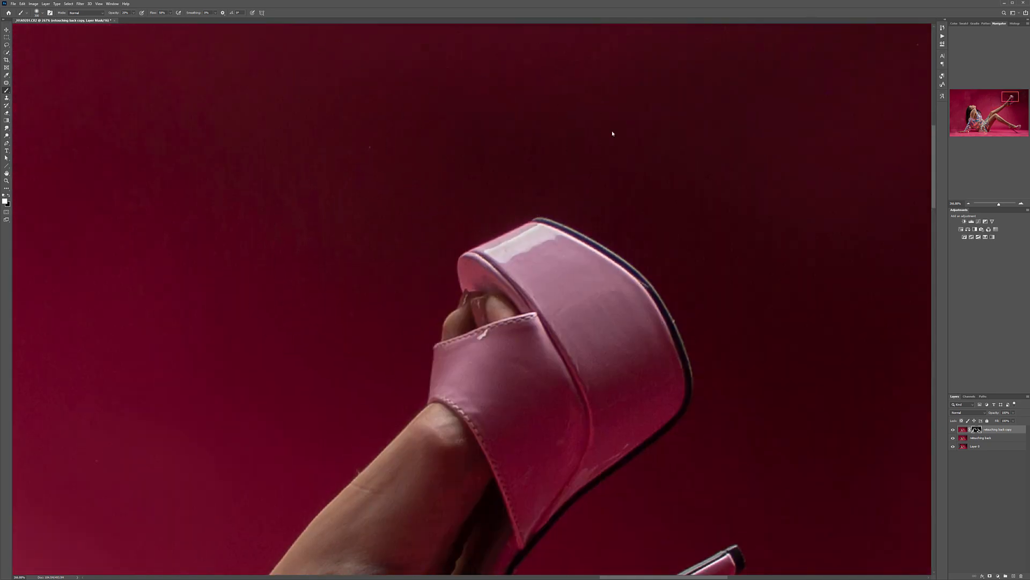
{"action": "left_click_drag", "start_coordinate": [801, 386], "coordinate": [660, 237]}
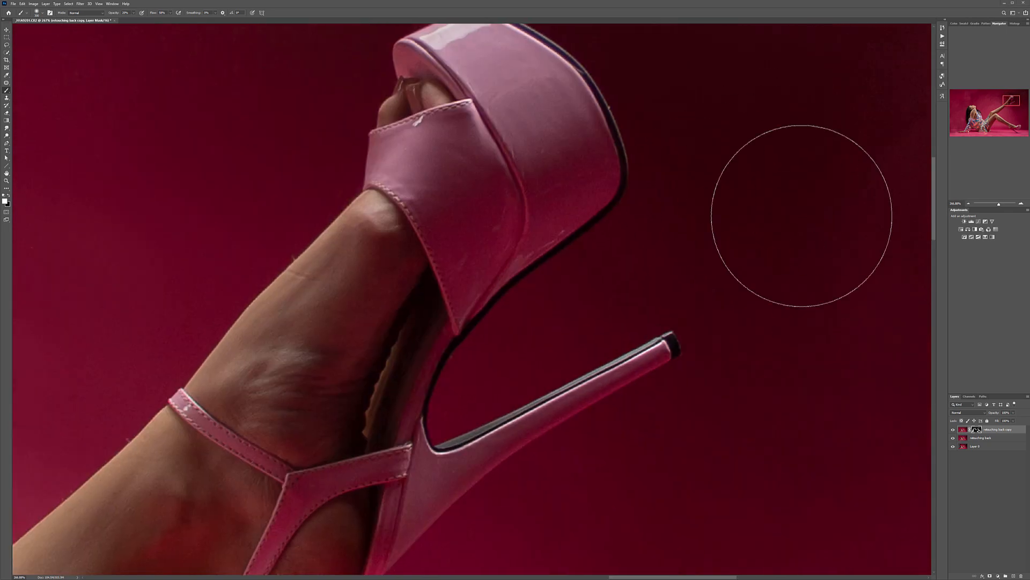
{"action": "mouse_move", "coordinate": [741, 236]}
{"action": "left_mouse_down"}
{"action": "mouse_move", "coordinate": [732, 175]}
{"action": "mouse_move", "coordinate": [613, 26]}
{"action": "left_mouse_up"}
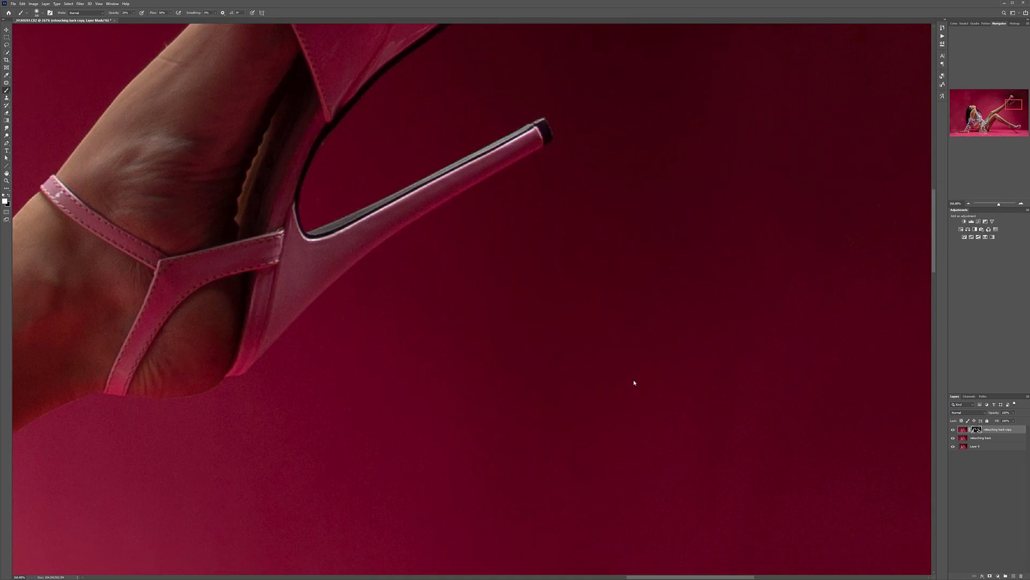
{"action": "scroll", "coordinate": [605, 367], "scroll_direction": "down", "scroll_amount": 17}
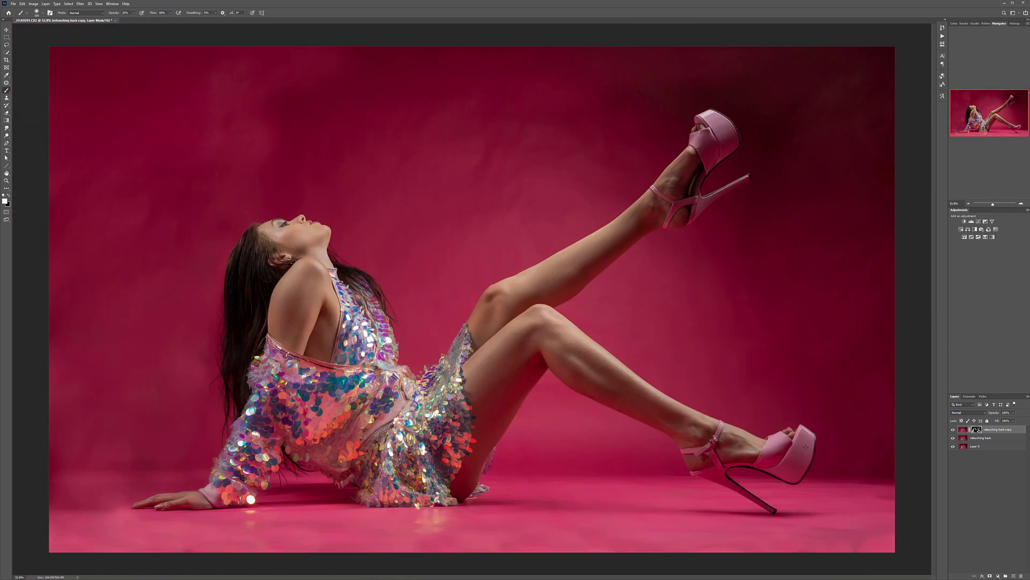
Step: Display the layer mask alone and paint white over its black gaps below the raised shoe and across the upper-left backdrop
{"action": "left_click", "coordinate": [980, 431], "text": "alt"}
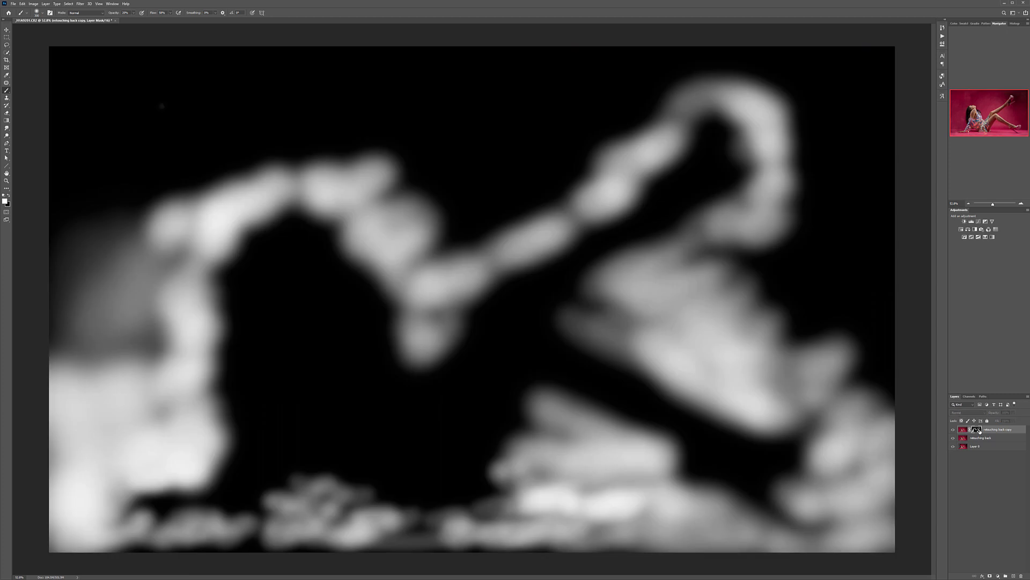
{"action": "mouse_move", "coordinate": [744, 253]}
{"action": "left_mouse_down"}
{"action": "mouse_move", "coordinate": [692, 238]}
{"action": "mouse_move", "coordinate": [752, 285]}
{"action": "mouse_move", "coordinate": [821, 233]}
{"action": "mouse_move", "coordinate": [798, 287]}
{"action": "mouse_move", "coordinate": [763, 323]}
{"action": "left_mouse_up"}
{"action": "scroll", "coordinate": [763, 323], "scroll_direction": "down", "scroll_amount": 5}
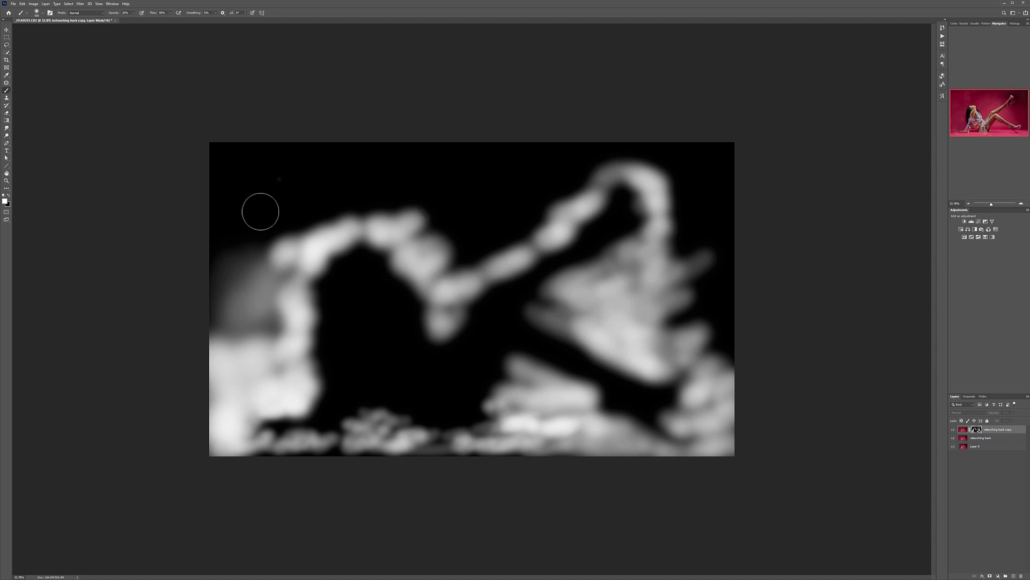
{"action": "mouse_move", "coordinate": [209, 203]}
{"action": "left_mouse_down"}
{"action": "mouse_move", "coordinate": [225, 156]}
{"action": "mouse_move", "coordinate": [343, 166]}
{"action": "mouse_move", "coordinate": [193, 272]}
{"action": "mouse_move", "coordinate": [242, 301]}
{"action": "mouse_move", "coordinate": [266, 333]}
{"action": "mouse_move", "coordinate": [252, 252]}
{"action": "mouse_move", "coordinate": [272, 216]}
{"action": "mouse_move", "coordinate": [389, 178]}
{"action": "mouse_move", "coordinate": [368, 142]}
{"action": "mouse_move", "coordinate": [501, 151]}
{"action": "mouse_move", "coordinate": [478, 157]}
{"action": "left_mouse_up"}
{"action": "mouse_move", "coordinate": [388, 201]}
{"action": "left_mouse_down"}
{"action": "mouse_move", "coordinate": [353, 198]}
{"action": "mouse_move", "coordinate": [474, 200]}
{"action": "mouse_move", "coordinate": [431, 215]}
{"action": "mouse_move", "coordinate": [441, 232]}
{"action": "mouse_move", "coordinate": [478, 230]}
{"action": "mouse_move", "coordinate": [458, 239]}
{"action": "mouse_move", "coordinate": [456, 272]}
{"action": "mouse_move", "coordinate": [470, 242]}
{"action": "mouse_move", "coordinate": [537, 198]}
{"action": "mouse_move", "coordinate": [509, 235]}
{"action": "mouse_move", "coordinate": [509, 221]}
{"action": "mouse_move", "coordinate": [470, 236]}
{"action": "mouse_move", "coordinate": [462, 203]}
{"action": "mouse_move", "coordinate": [519, 208]}
{"action": "mouse_move", "coordinate": [504, 226]}
{"action": "mouse_move", "coordinate": [426, 189]}
{"action": "mouse_move", "coordinate": [432, 195]}
{"action": "mouse_move", "coordinate": [256, 306]}
{"action": "left_mouse_up"}
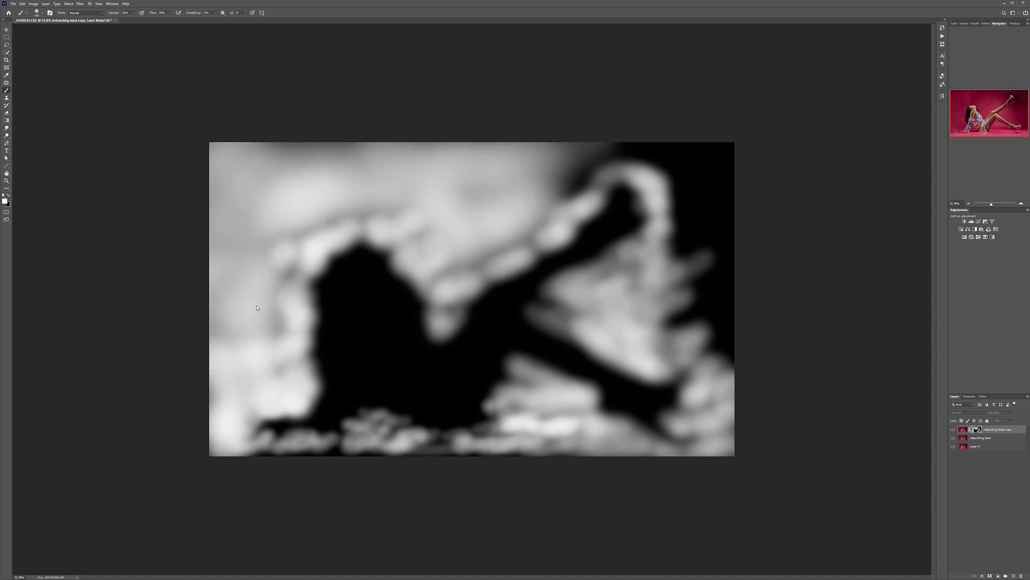
Step: Fill the remaining dark mask areas along the image's right, bottom and top edges with white, and return to the image view
{"action": "mouse_move", "coordinate": [532, 182]}
{"action": "left_mouse_down"}
{"action": "mouse_move", "coordinate": [591, 146]}
{"action": "mouse_move", "coordinate": [690, 142]}
{"action": "mouse_move", "coordinate": [718, 157]}
{"action": "mouse_move", "coordinate": [642, 136]}
{"action": "mouse_move", "coordinate": [691, 185]}
{"action": "mouse_move", "coordinate": [693, 230]}
{"action": "mouse_move", "coordinate": [722, 186]}
{"action": "mouse_move", "coordinate": [711, 243]}
{"action": "mouse_move", "coordinate": [674, 251]}
{"action": "mouse_move", "coordinate": [685, 185]}
{"action": "mouse_move", "coordinate": [676, 299]}
{"action": "mouse_move", "coordinate": [743, 296]}
{"action": "mouse_move", "coordinate": [736, 336]}
{"action": "left_mouse_up"}
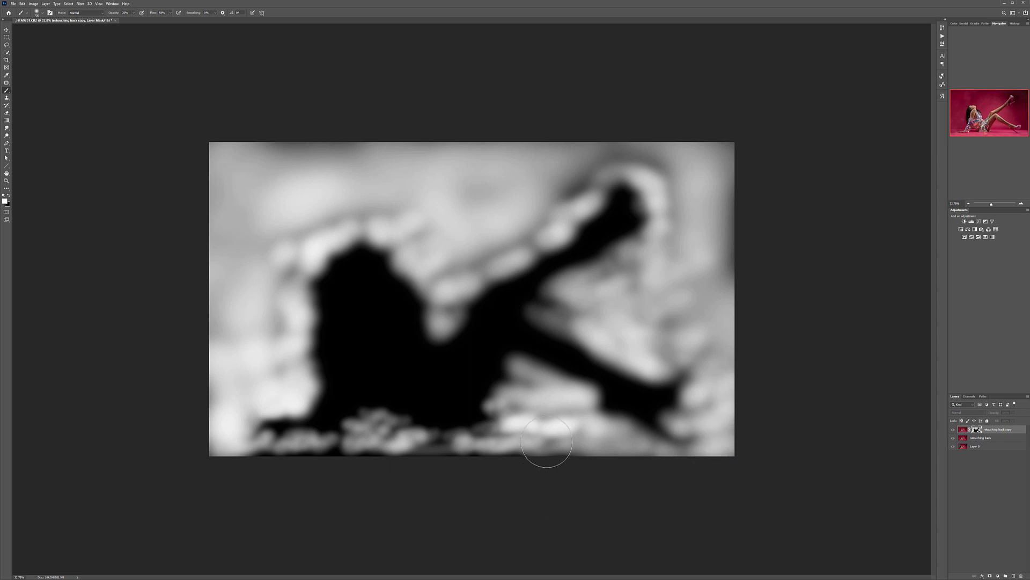
{"action": "left_click_drag", "start_coordinate": [552, 435], "coordinate": [540, 454]}
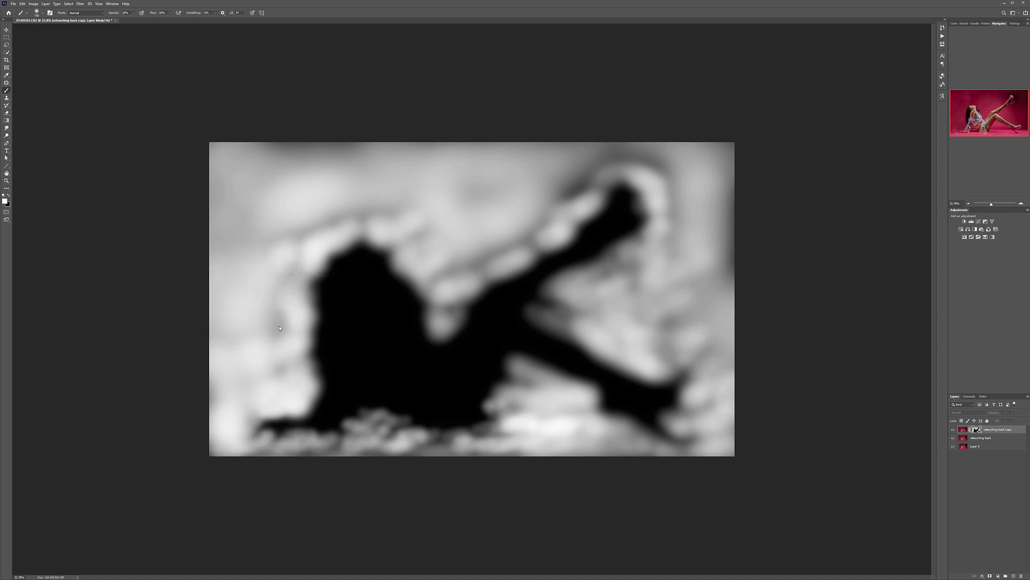
{"action": "mouse_move", "coordinate": [289, 169]}
{"action": "left_mouse_down"}
{"action": "mouse_move", "coordinate": [322, 143]}
{"action": "mouse_move", "coordinate": [426, 154]}
{"action": "mouse_move", "coordinate": [655, 150]}
{"action": "mouse_move", "coordinate": [617, 156]}
{"action": "left_mouse_up"}
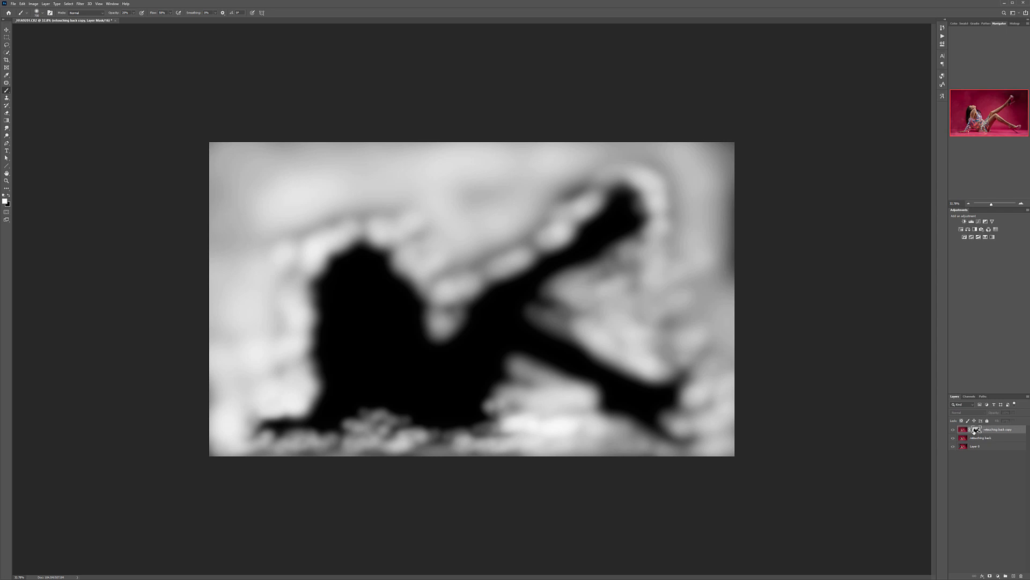
{"action": "left_click", "coordinate": [975, 430], "text": "alt"}
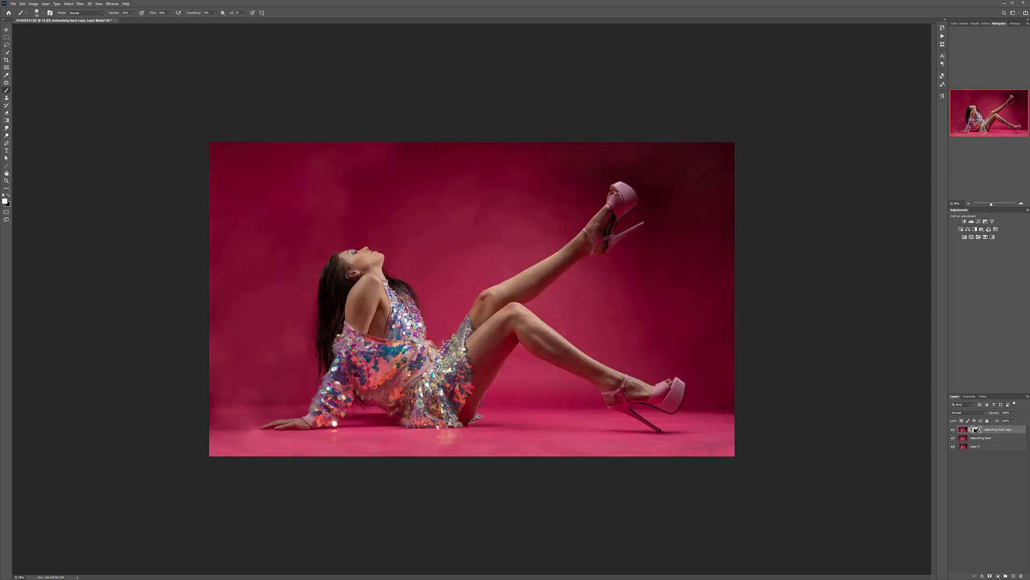
{"action": "scroll", "coordinate": [280, 224], "scroll_direction": "up", "scroll_amount": 2}
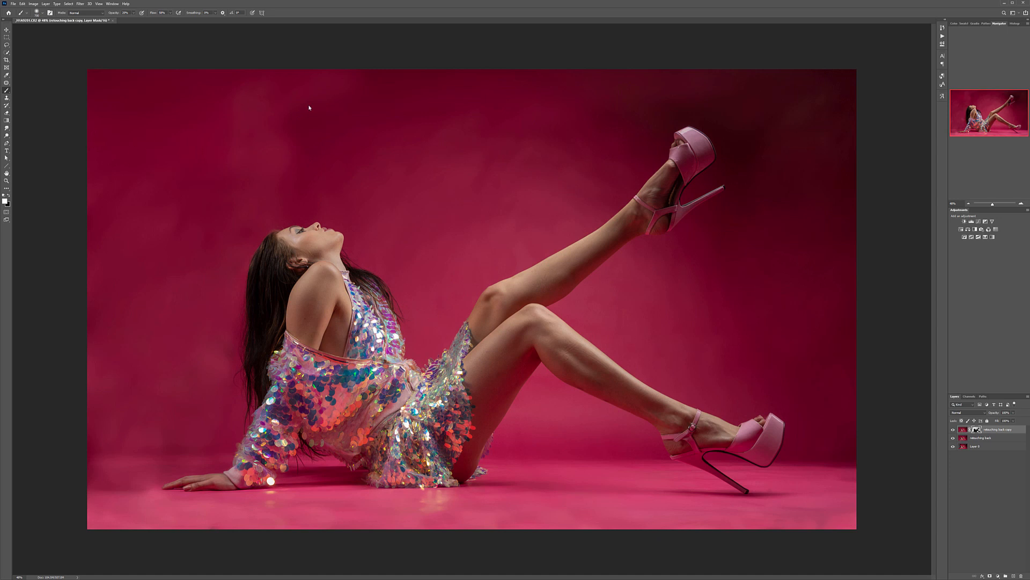
{"action": "scroll", "coordinate": [451, 175], "scroll_direction": "down", "scroll_amount": 1}
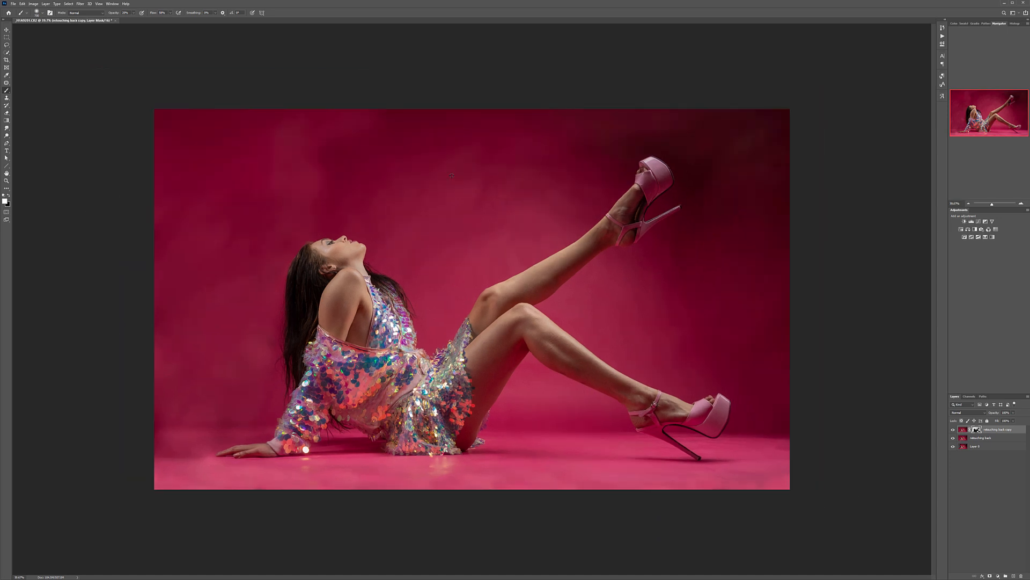
{"action": "scroll", "coordinate": [452, 176], "scroll_direction": "down", "scroll_amount": 2}
{"action": "scroll", "coordinate": [335, 227], "scroll_direction": "up", "scroll_amount": 13}
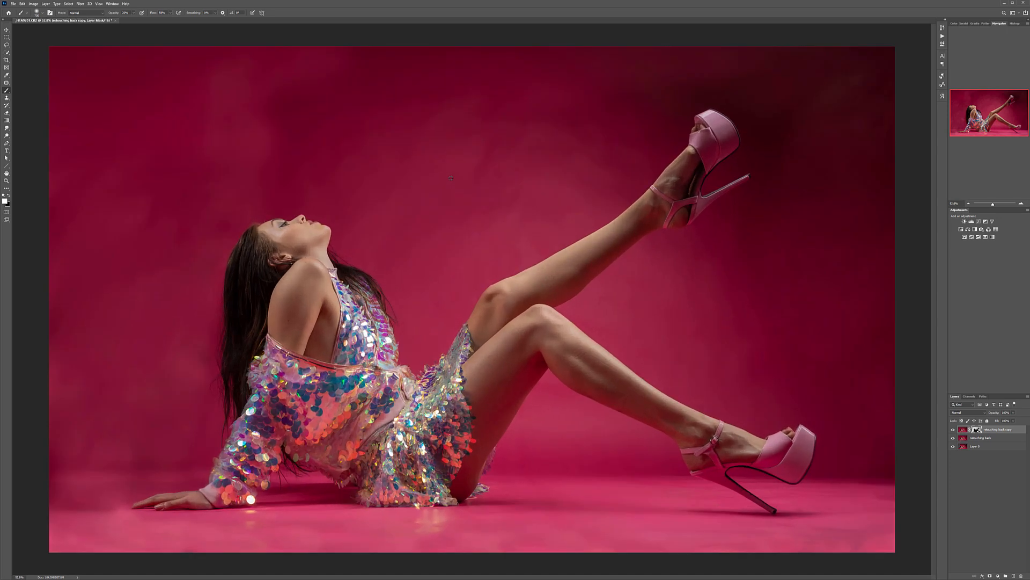
{"action": "scroll", "coordinate": [229, 245], "scroll_direction": "down", "scroll_amount": 8}
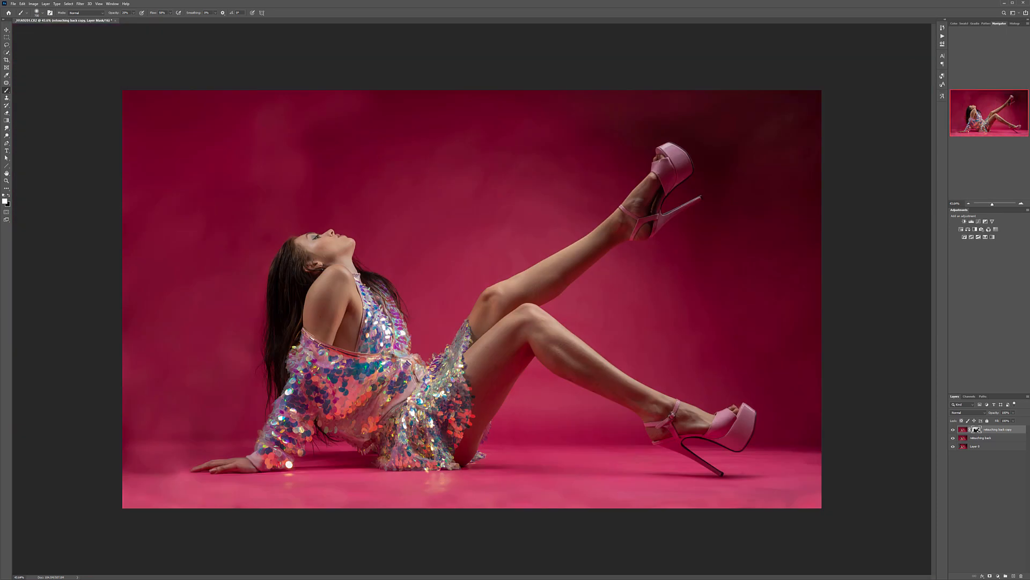
Step: Compare the image with and without the smoothing layer, and view the masked smoothing layer by itself
{"action": "left_click", "coordinate": [953, 430]}
{"action": "left_click", "coordinate": [953, 430]}
{"action": "left_click", "coordinate": [953, 429], "text": "alt"}
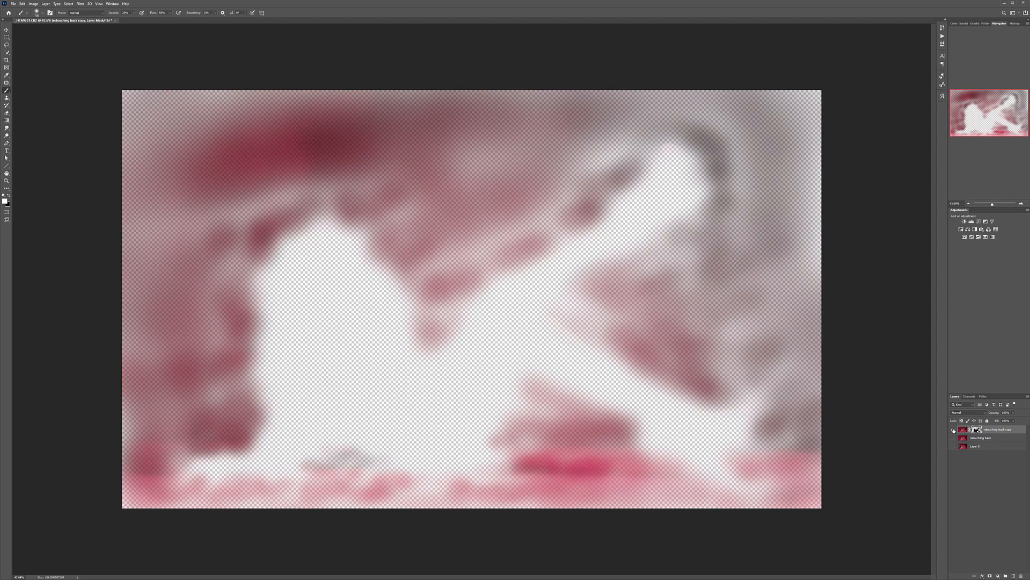
{"action": "left_click", "coordinate": [954, 430], "text": "alt"}
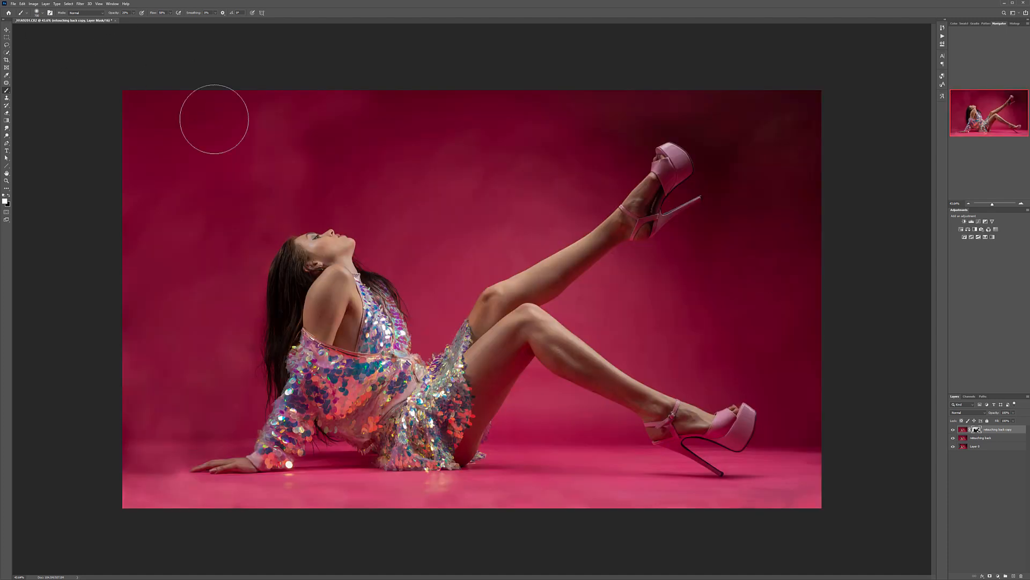
{"action": "scroll", "coordinate": [239, 188], "scroll_direction": "down", "scroll_amount": 3}
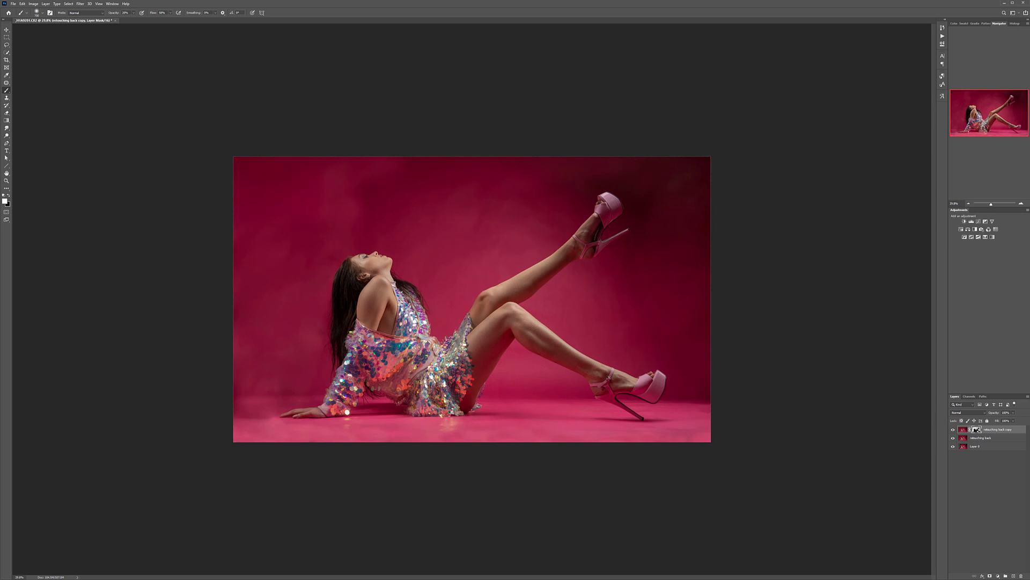
Step: Create a new layer and paint its upper-right backdrop with sampled dark red, using a larger soft brush at 100% opacity
{"action": "left_click", "coordinate": [1013, 576]}
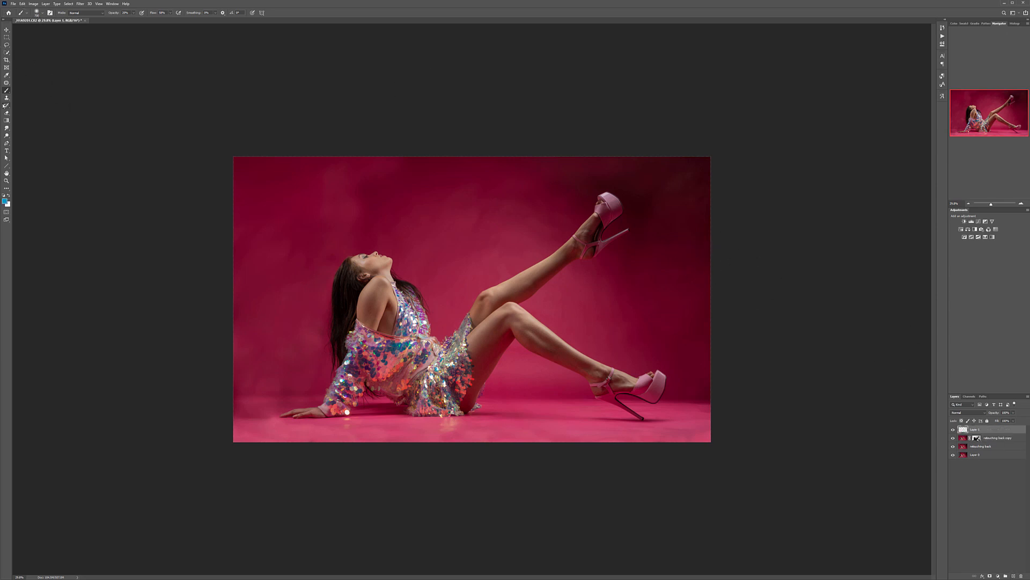
{"action": "left_click", "coordinate": [702, 173], "text": "alt"}
{"action": "key", "text": "bracketright"}
{"action": "key", "text": "bracketright"}
{"action": "key", "text": "bracketright"}
{"action": "mouse_move", "coordinate": [665, 159]}
{"action": "left_mouse_down"}
{"action": "mouse_move", "coordinate": [629, 163]}
{"action": "mouse_move", "coordinate": [706, 183]}
{"action": "left_mouse_up"}
{"action": "key", "text": "0"}
{"action": "mouse_move", "coordinate": [626, 186]}
{"action": "left_mouse_down"}
{"action": "mouse_move", "coordinate": [612, 200]}
{"action": "mouse_move", "coordinate": [678, 231]}
{"action": "left_mouse_up"}
Step: Paint sampled backdrop reds over the upper middle, around the knees, and behind the lower shoe
{"action": "left_click", "coordinate": [493, 172], "text": "alt"}
{"action": "mouse_move", "coordinate": [418, 167]}
{"action": "left_mouse_down"}
{"action": "mouse_move", "coordinate": [532, 177]}
{"action": "mouse_move", "coordinate": [476, 200]}
{"action": "mouse_move", "coordinate": [516, 218]}
{"action": "mouse_move", "coordinate": [403, 227]}
{"action": "left_mouse_up"}
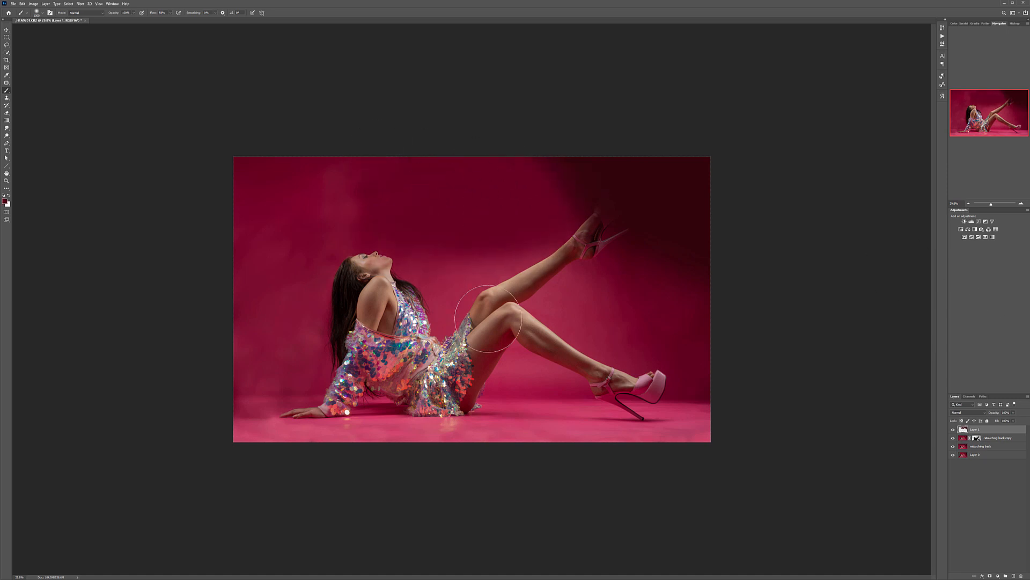
{"action": "mouse_move", "coordinate": [469, 289]}
{"action": "left_mouse_down"}
{"action": "mouse_move", "coordinate": [429, 306]}
{"action": "mouse_move", "coordinate": [504, 327]}
{"action": "left_mouse_up"}
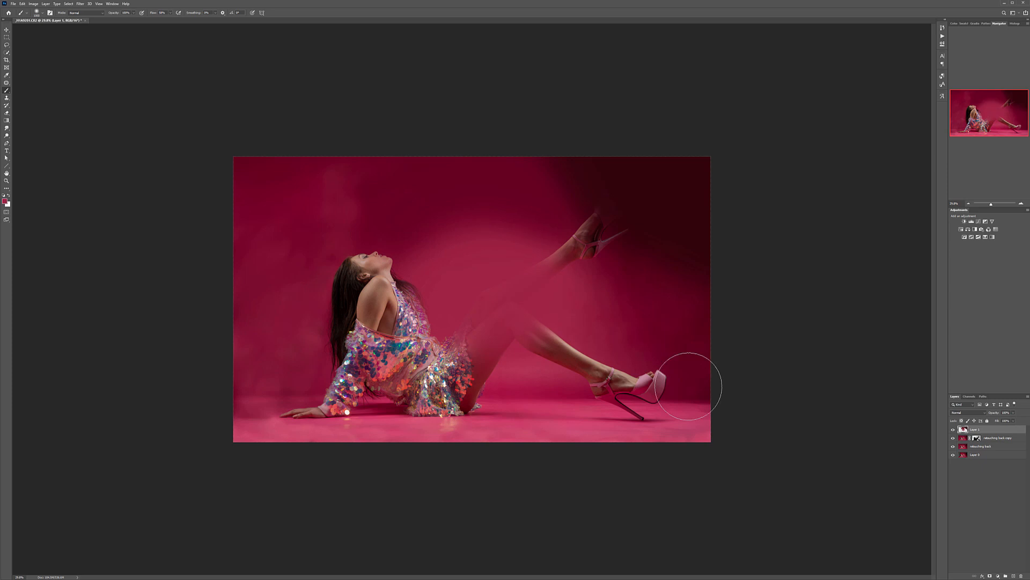
{"action": "mouse_move", "coordinate": [635, 324]}
{"action": "left_mouse_down"}
{"action": "mouse_move", "coordinate": [686, 350]}
{"action": "mouse_move", "coordinate": [588, 332]}
{"action": "mouse_move", "coordinate": [721, 362]}
{"action": "left_mouse_up"}
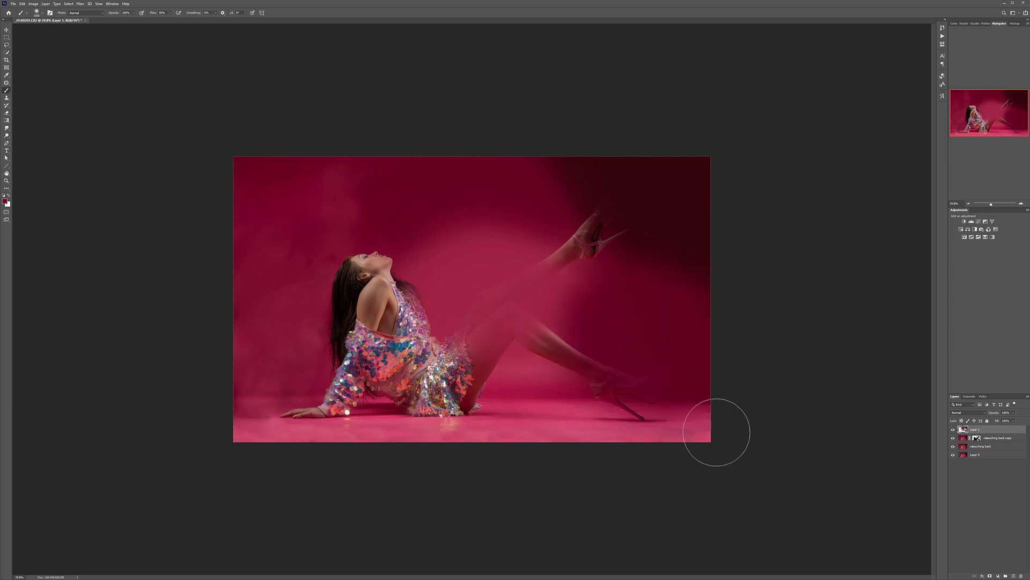
Step: Paint sampled floor pink in broad strokes across the full width of the floor
{"action": "left_click", "coordinate": [692, 436], "text": "alt"}
{"action": "mouse_move", "coordinate": [692, 436]}
{"action": "left_mouse_down"}
{"action": "mouse_move", "coordinate": [621, 430]}
{"action": "mouse_move", "coordinate": [184, 453]}
{"action": "left_mouse_up"}
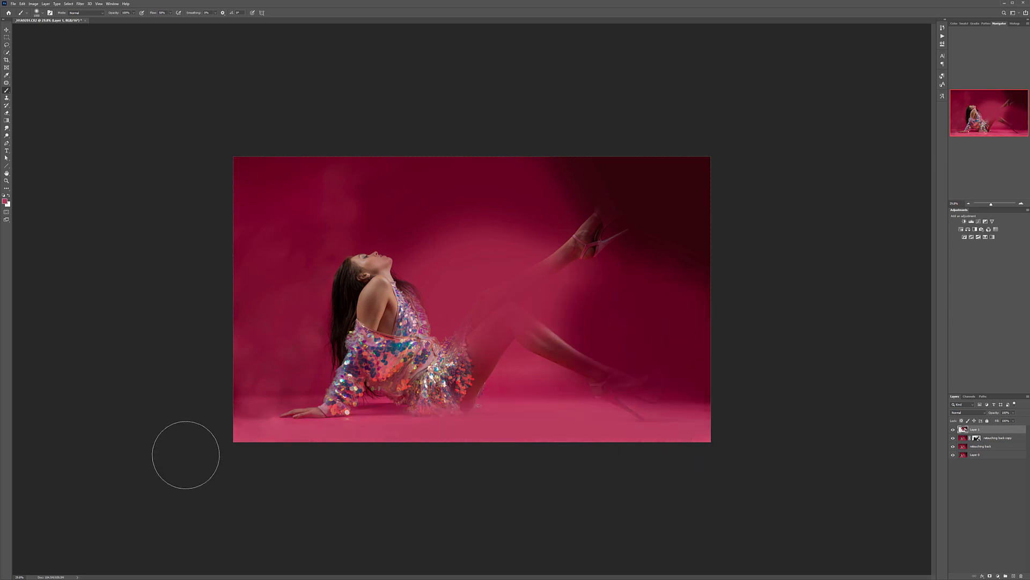
{"action": "left_click_drag", "start_coordinate": [274, 443], "coordinate": [709, 432]}
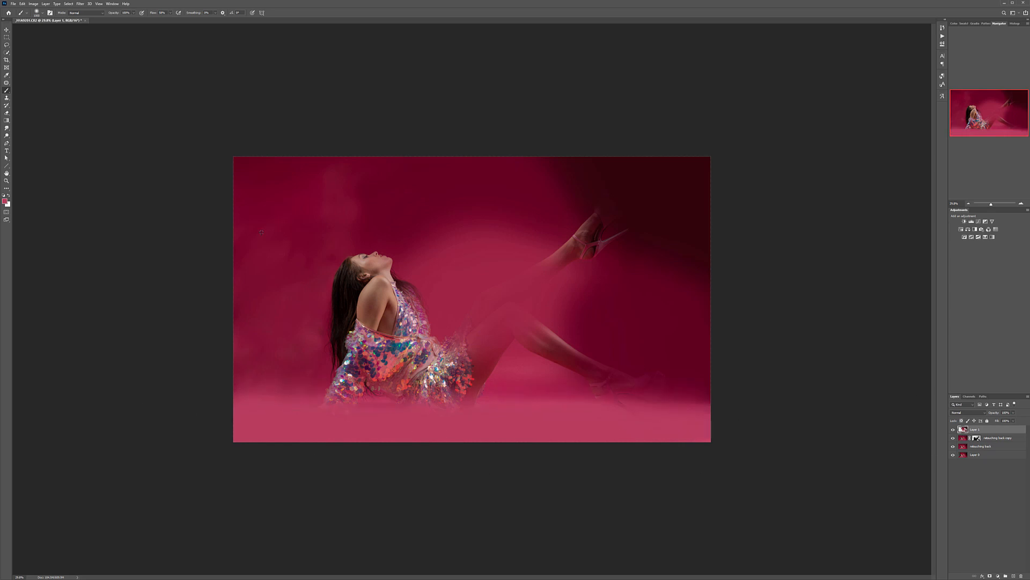
Step: Paint sampled reds over the upper-left backdrop and the area behind the model's head and hair
{"action": "left_click", "coordinate": [243, 170], "text": "alt"}
{"action": "mouse_move", "coordinate": [243, 170]}
{"action": "left_mouse_down"}
{"action": "mouse_move", "coordinate": [311, 197]}
{"action": "mouse_move", "coordinate": [241, 204]}
{"action": "mouse_move", "coordinate": [227, 166]}
{"action": "left_mouse_up"}
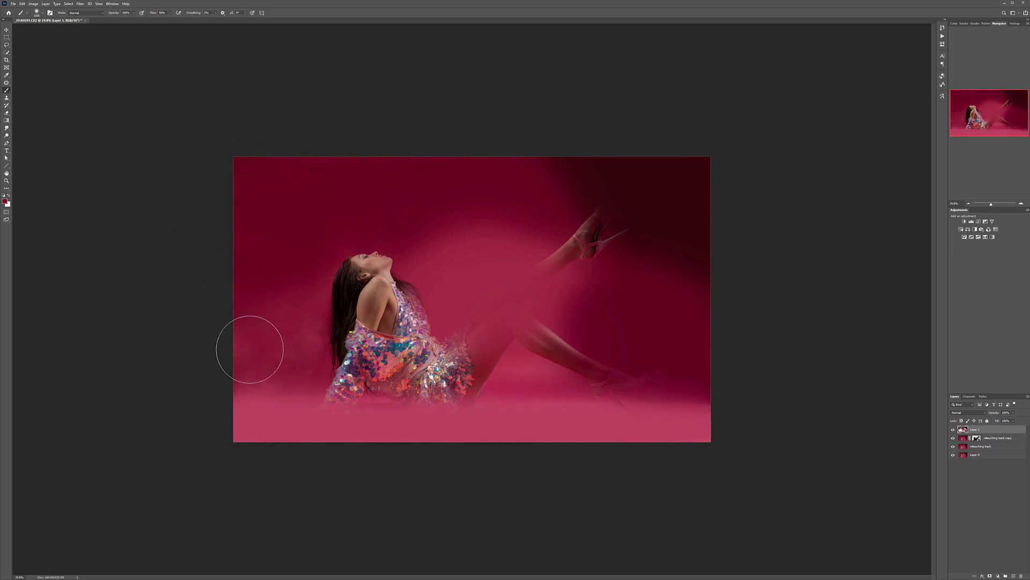
{"action": "mouse_move", "coordinate": [282, 277]}
{"action": "left_mouse_down"}
{"action": "mouse_move", "coordinate": [202, 375]}
{"action": "mouse_move", "coordinate": [315, 349]}
{"action": "mouse_move", "coordinate": [260, 251]}
{"action": "left_mouse_up"}
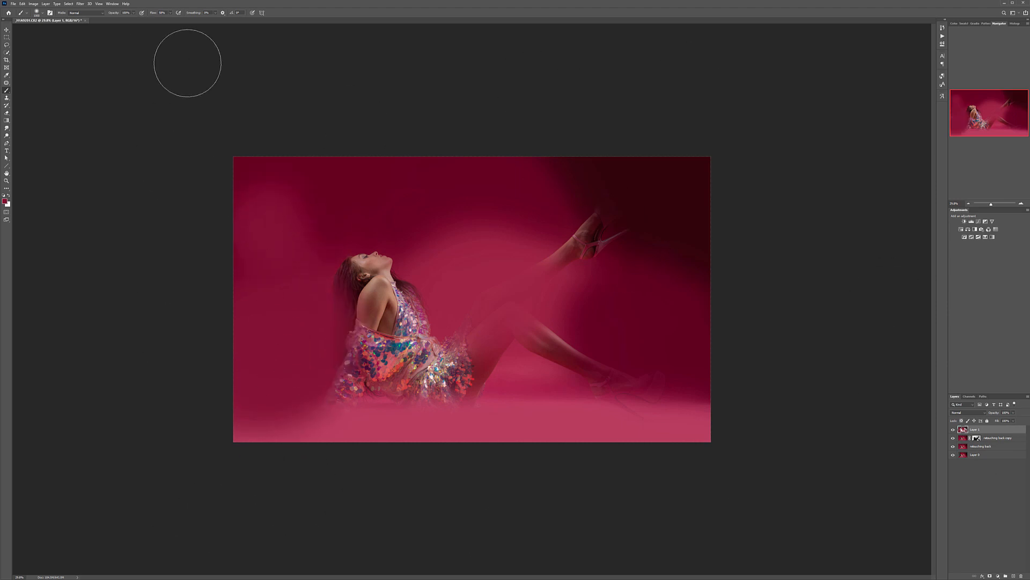
Step: Check the painted colour layer on its own and apply a Gaussian Blur to it
{"action": "left_click", "coordinate": [953, 430], "text": "alt"}
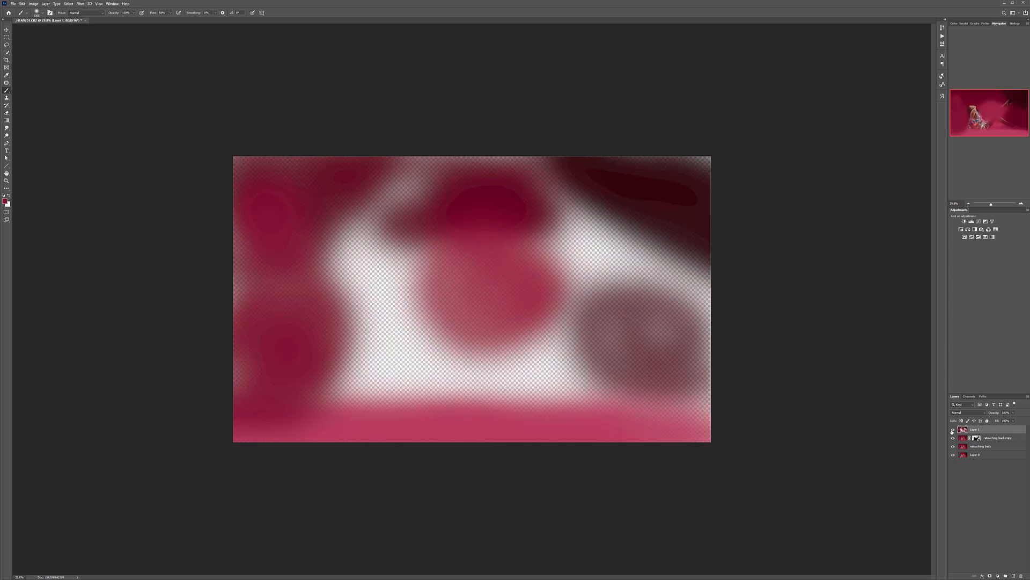
{"action": "left_click", "coordinate": [953, 430], "text": "alt"}
{"action": "left_click", "coordinate": [80, 4]}
{"action": "mouse_move", "coordinate": [123, 74]}
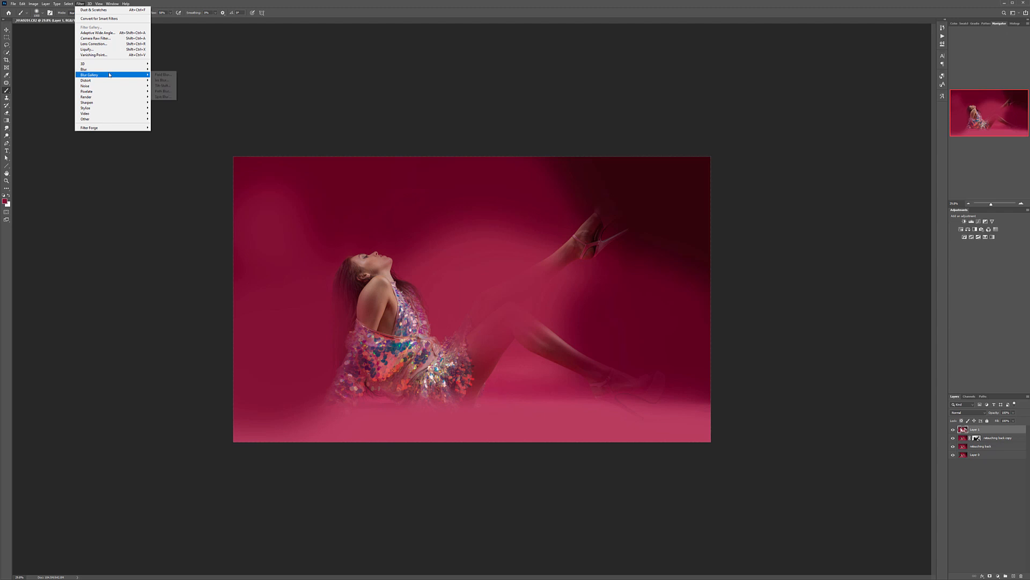
{"action": "left_click", "coordinate": [166, 91]}
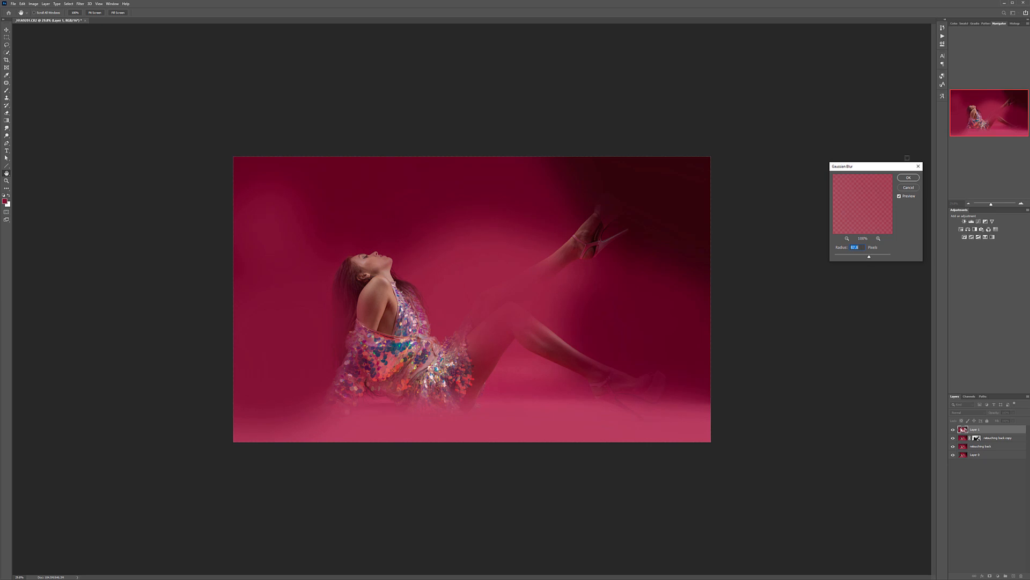
{"action": "left_click", "coordinate": [908, 178]}
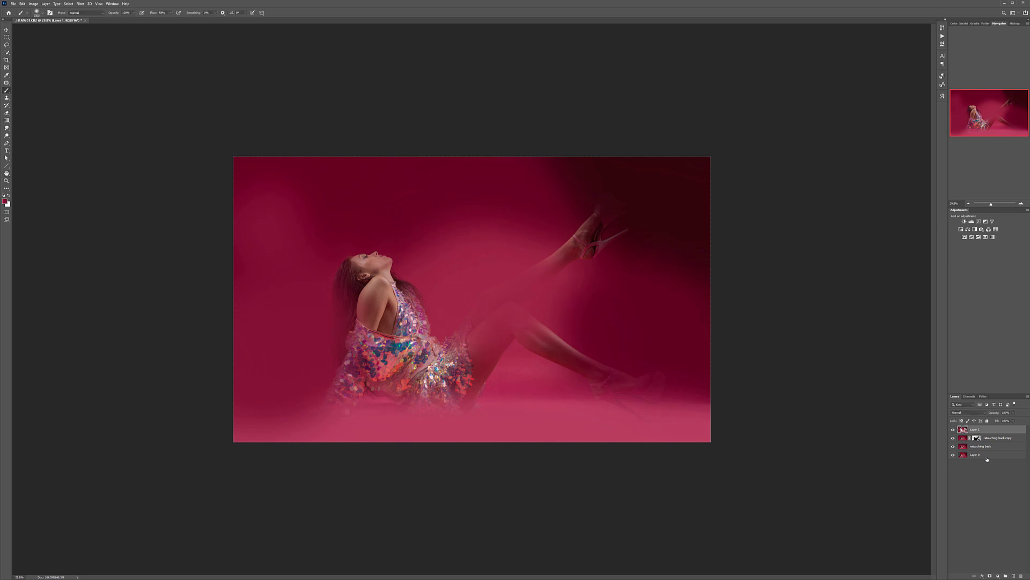
Step: Preview other blend modes such as Color Burn on the painted layer and return it to Normal
{"action": "left_click", "coordinate": [974, 412]}
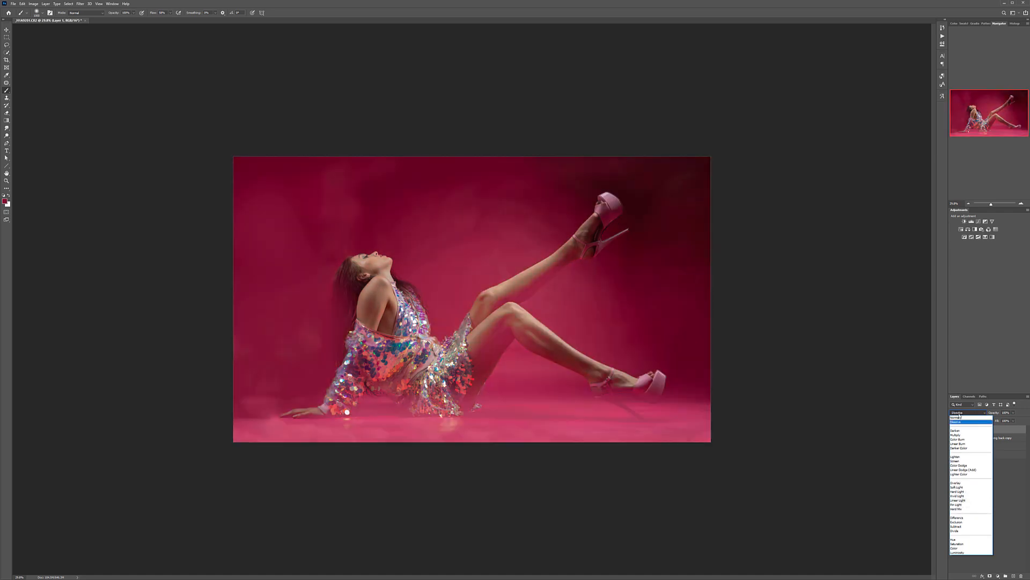
{"action": "left_click", "coordinate": [959, 418]}
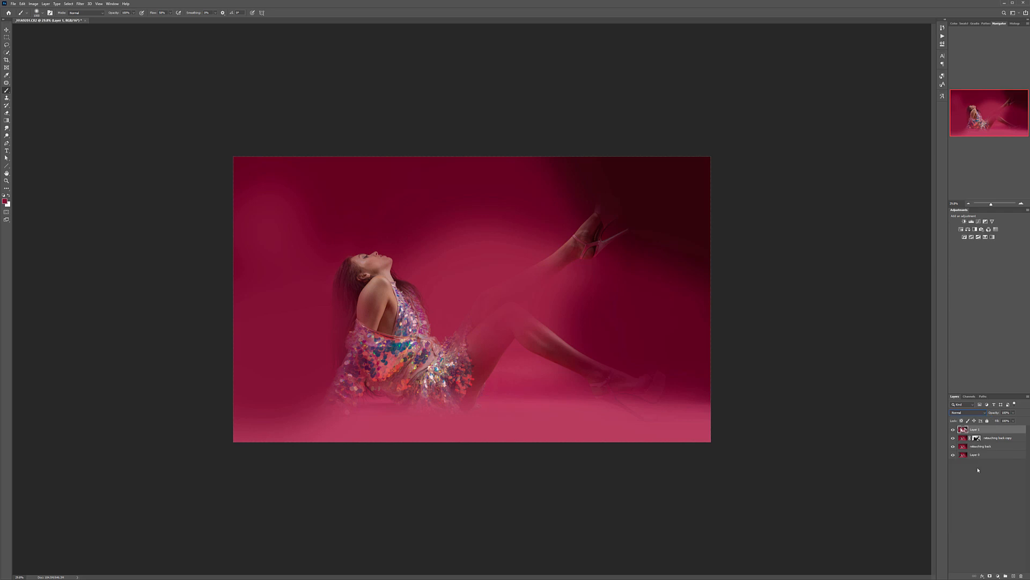
{"action": "left_click", "coordinate": [984, 412]}
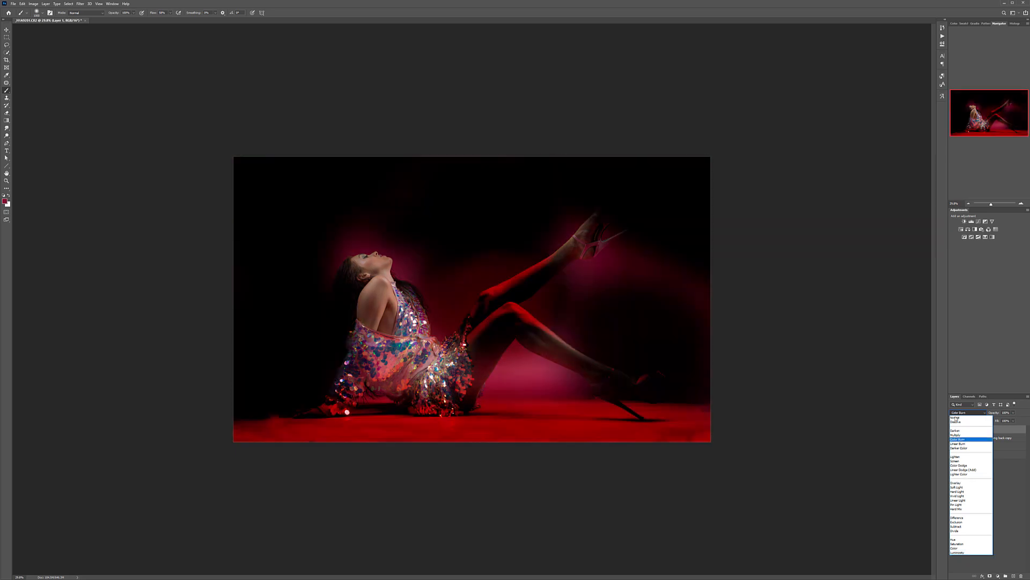
{"action": "left_click", "coordinate": [958, 418]}
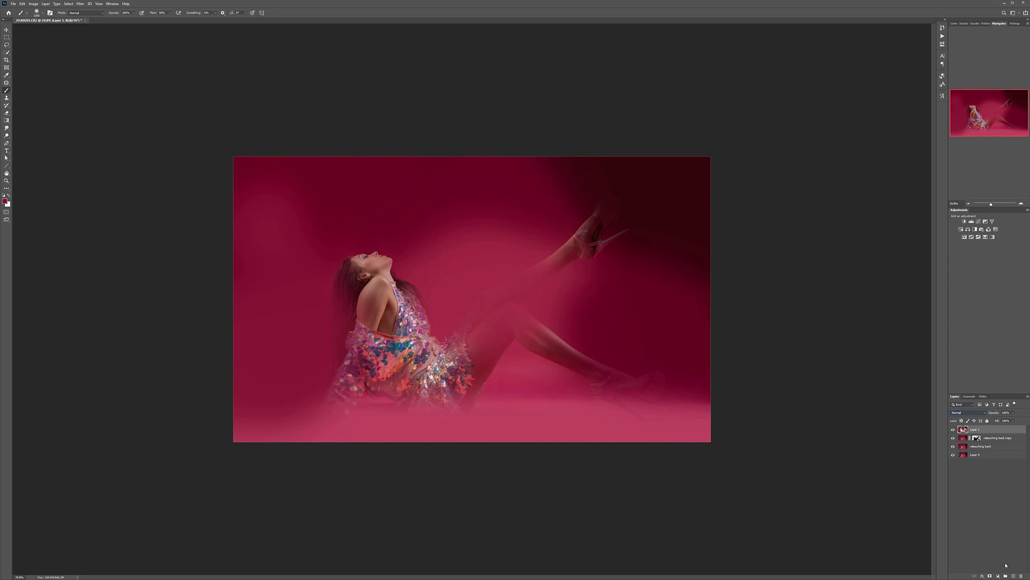
Step: Hide the painted layer with a black mask and reveal it over the backdrop behind the model's back, using a smaller white brush at 20% opacity
{"action": "left_click", "coordinate": [990, 576], "text": "alt"}
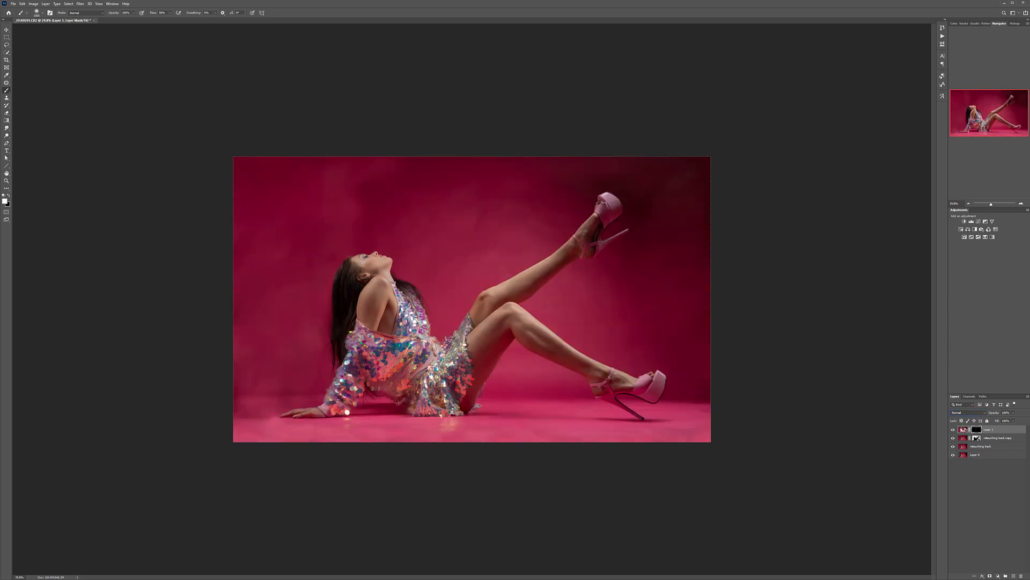
{"action": "scroll", "coordinate": [152, 295], "scroll_direction": "up", "scroll_amount": 8}
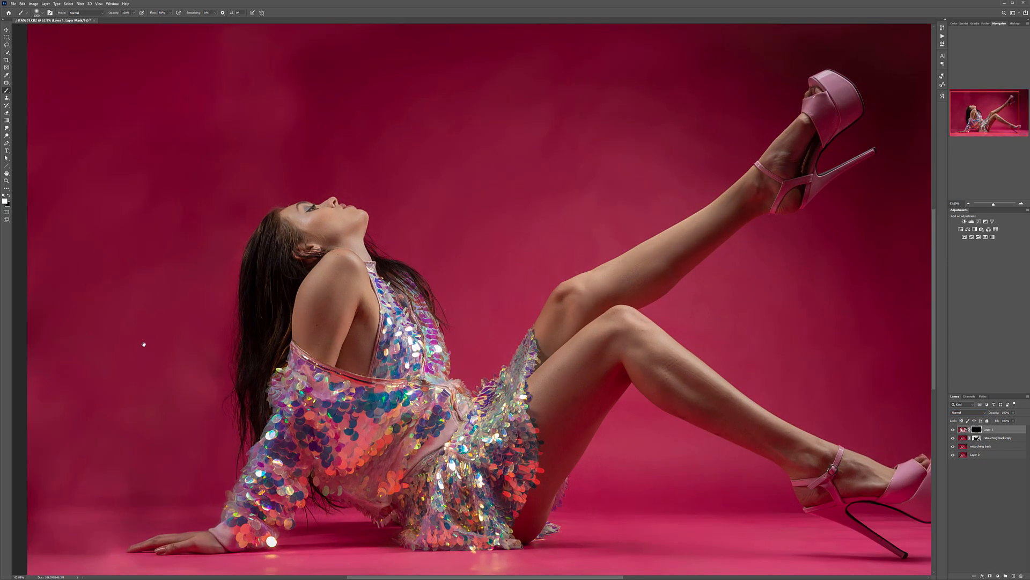
{"action": "left_click_drag", "start_coordinate": [142, 345], "coordinate": [465, 264]}
{"action": "key", "text": "2"}
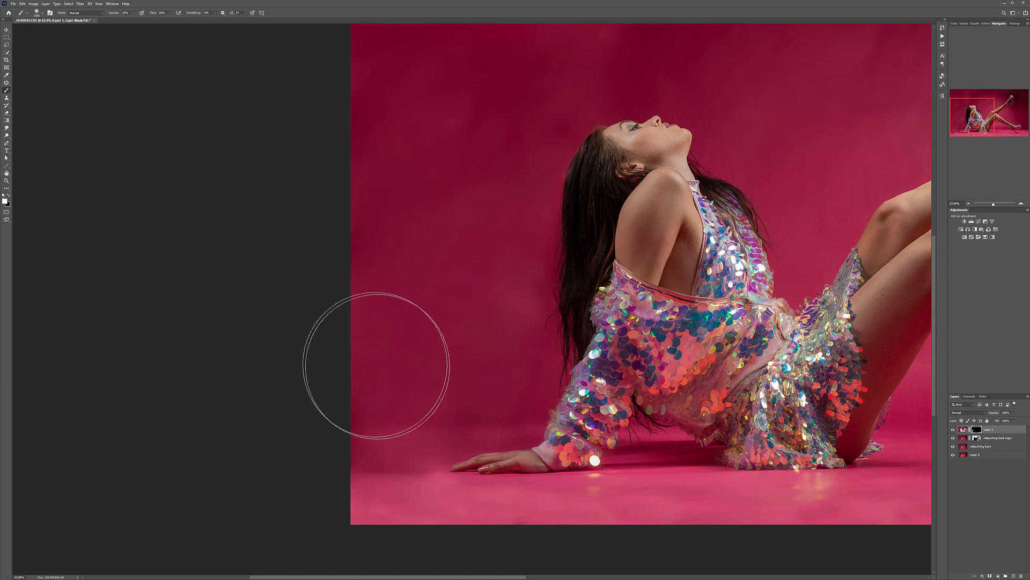
{"action": "key", "text": "bracketleft"}
{"action": "key", "text": "bracketleft"}
{"action": "key", "text": "bracketleft"}
{"action": "key", "text": "bracketleft"}
{"action": "key", "text": "bracketleft"}
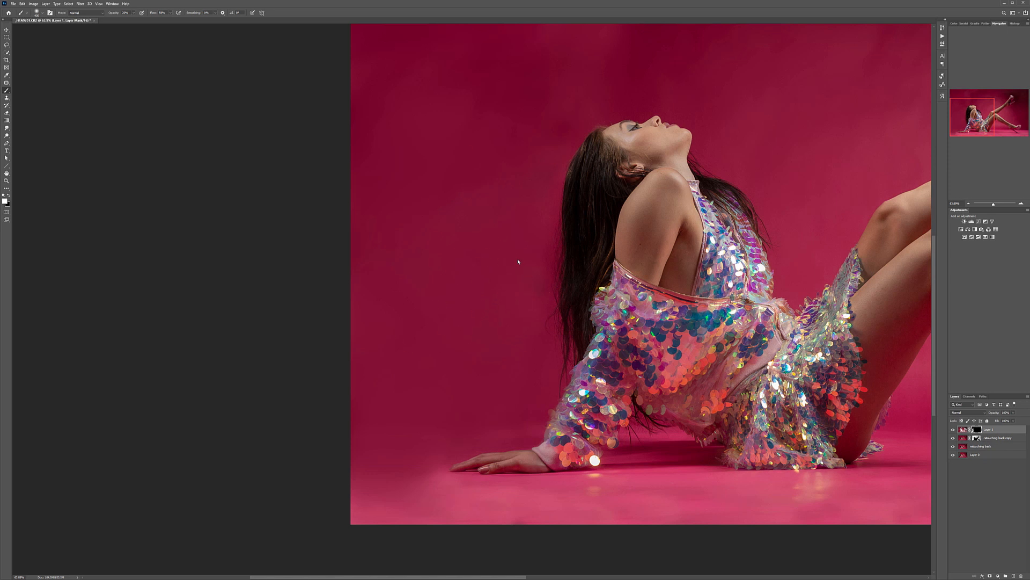
Step: Paint white on the mask to reveal the blurred colour across the remaining backdrop, including the dark area around the raised shoe
{"action": "key", "text": "ctrl+0"}
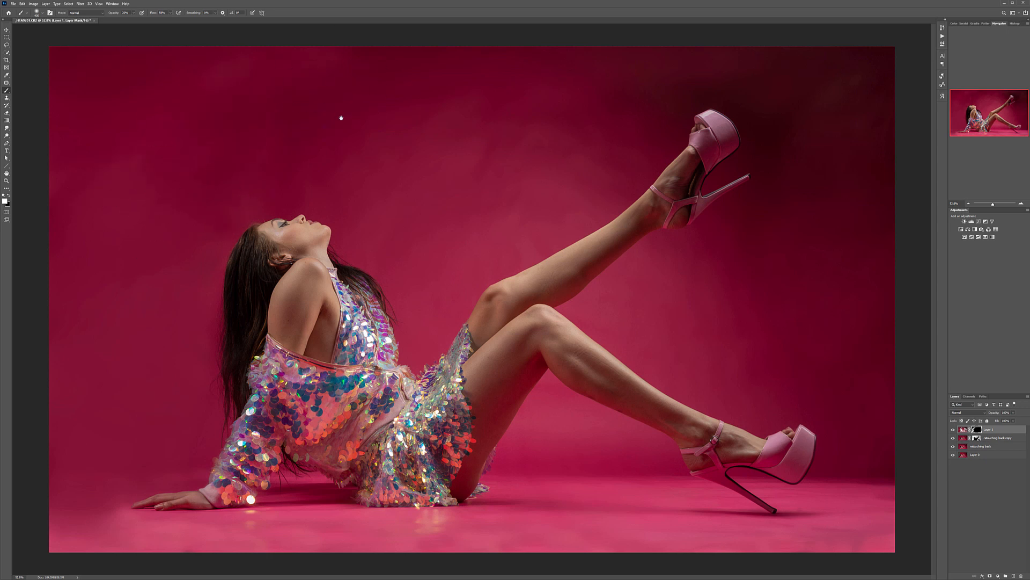
{"action": "key", "text": "s"}
{"action": "left_click", "coordinate": [7, 91]}
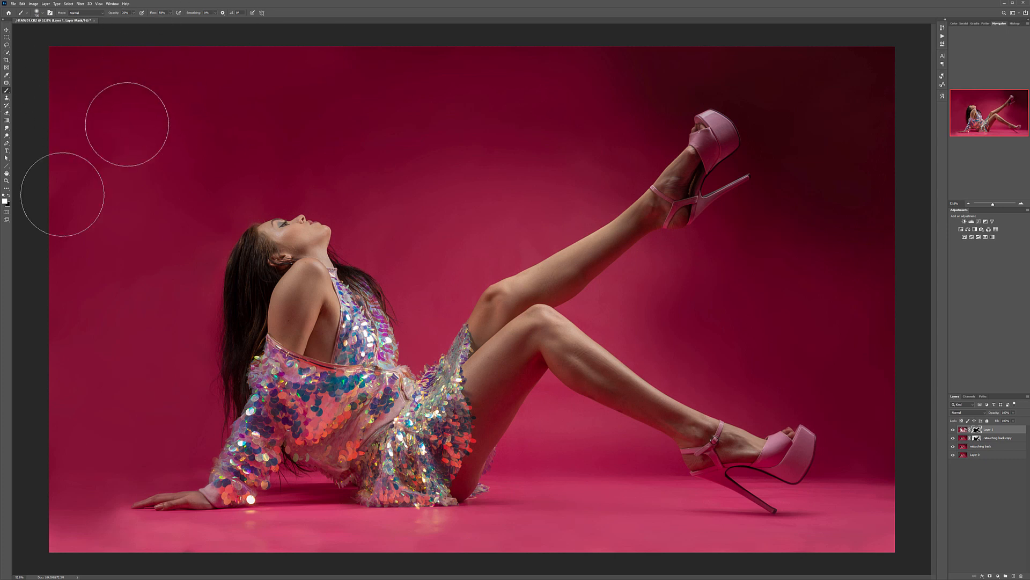
Step: Compare the whole image with and without the blurred colour layer
{"action": "scroll", "coordinate": [110, 324], "scroll_direction": "down", "scroll_amount": 2}
{"action": "scroll", "coordinate": [111, 323], "scroll_direction": "down", "scroll_amount": 1}
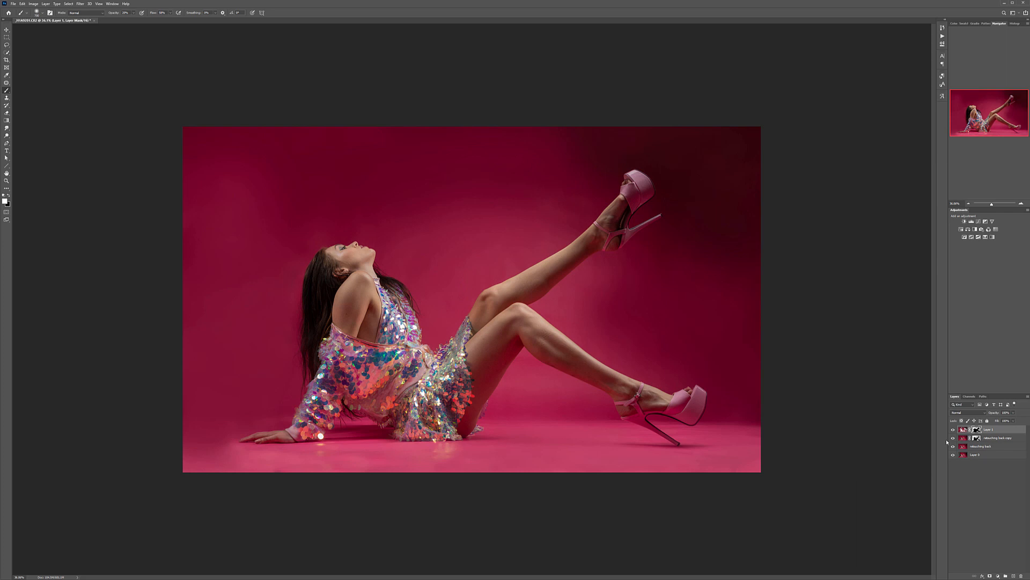
{"action": "scroll", "coordinate": [416, 279], "scroll_direction": "down", "scroll_amount": 7}
{"action": "scroll", "coordinate": [413, 258], "scroll_direction": "up", "scroll_amount": 7}
{"action": "left_click", "coordinate": [954, 429]}
{"action": "left_click", "coordinate": [953, 430]}
{"action": "left_click", "coordinate": [954, 430]}
{"action": "left_click", "coordinate": [954, 430]}
{"action": "left_click", "coordinate": [954, 430]}
{"action": "left_click", "coordinate": [953, 429]}
Step: Stamp all visible layers into a new top layer and select the Healing Brush tool
{"action": "key", "text": "ctrl+shift+alt+e"}
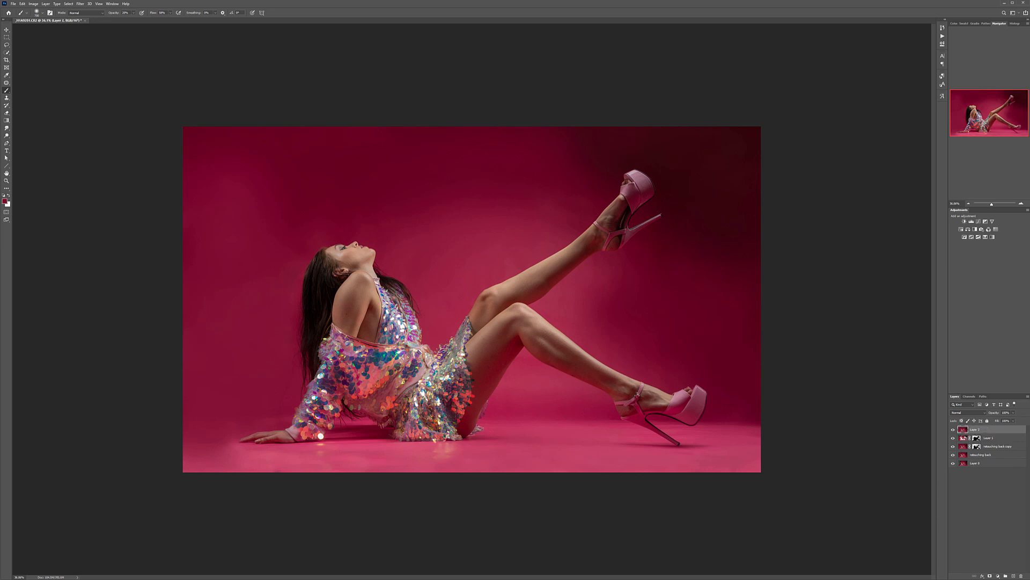
{"action": "left_click", "coordinate": [6, 31]}
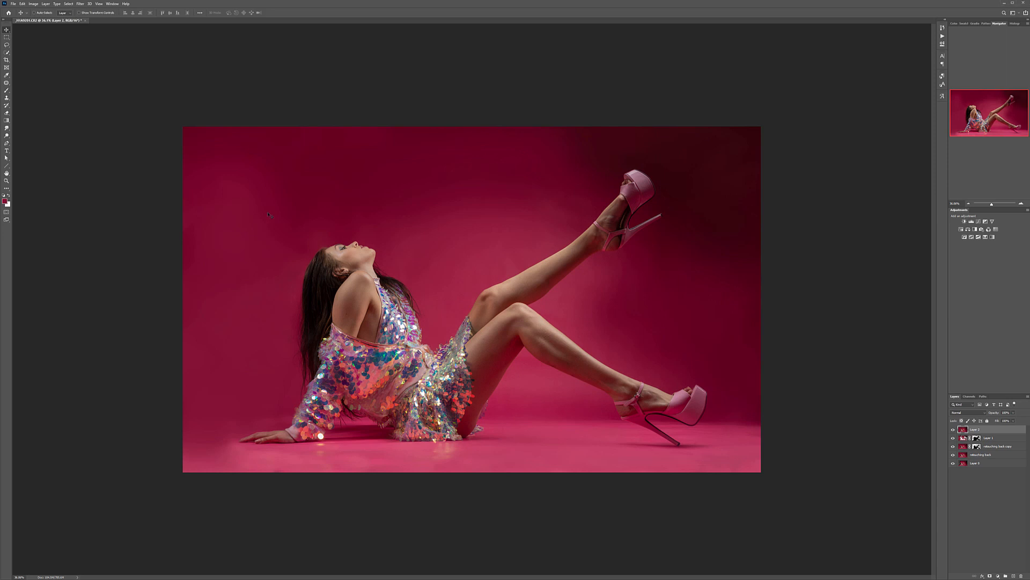
{"action": "right_click", "coordinate": [6, 83]}
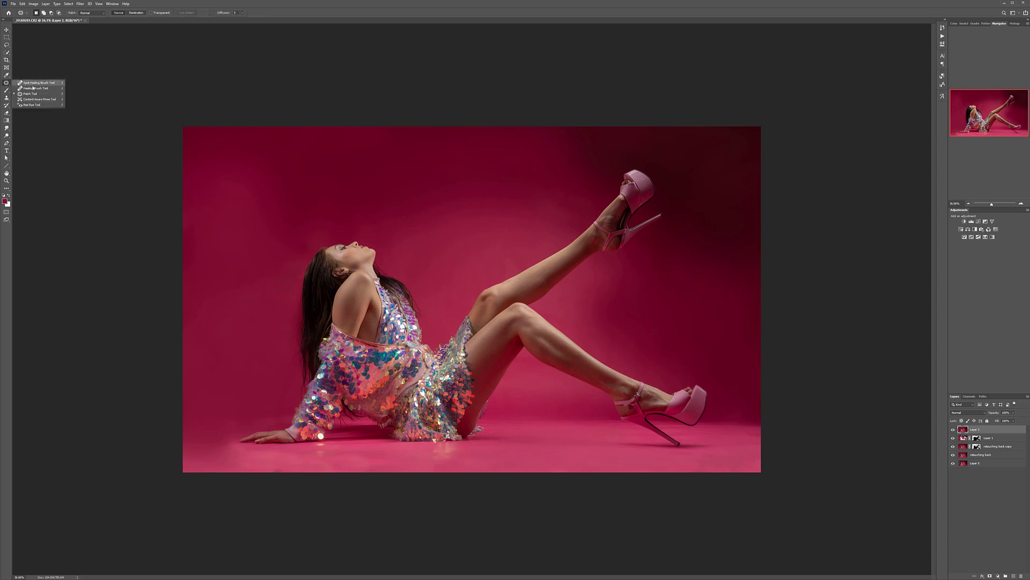
{"action": "left_click", "coordinate": [37, 89]}
Step: Heal the small blemishes on the model's face and the mole on her shoulder with a smaller brush
{"action": "scroll", "coordinate": [299, 213], "scroll_direction": "up", "scroll_amount": 8}
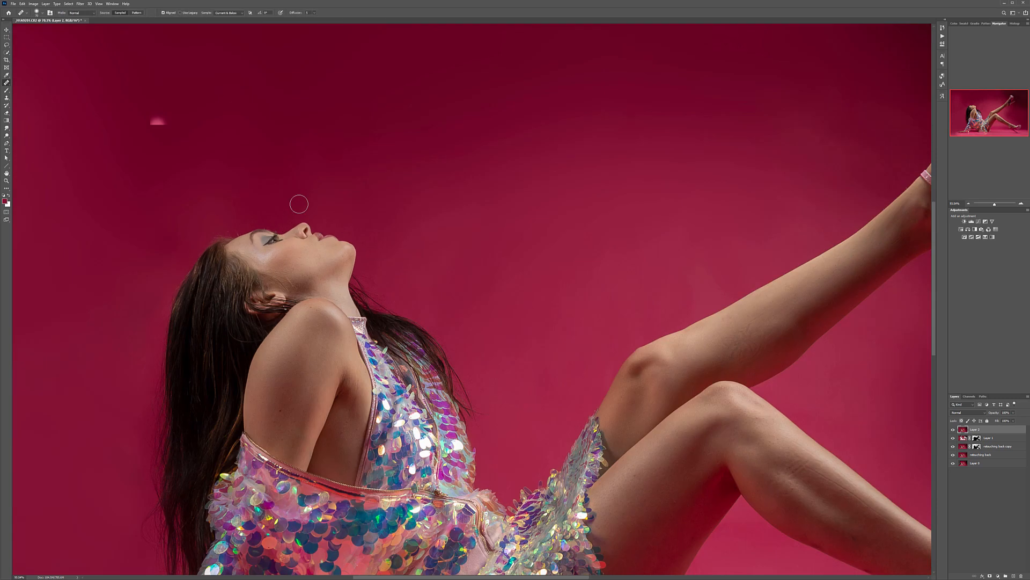
{"action": "scroll", "coordinate": [355, 319], "scroll_direction": "down", "scroll_amount": 3}
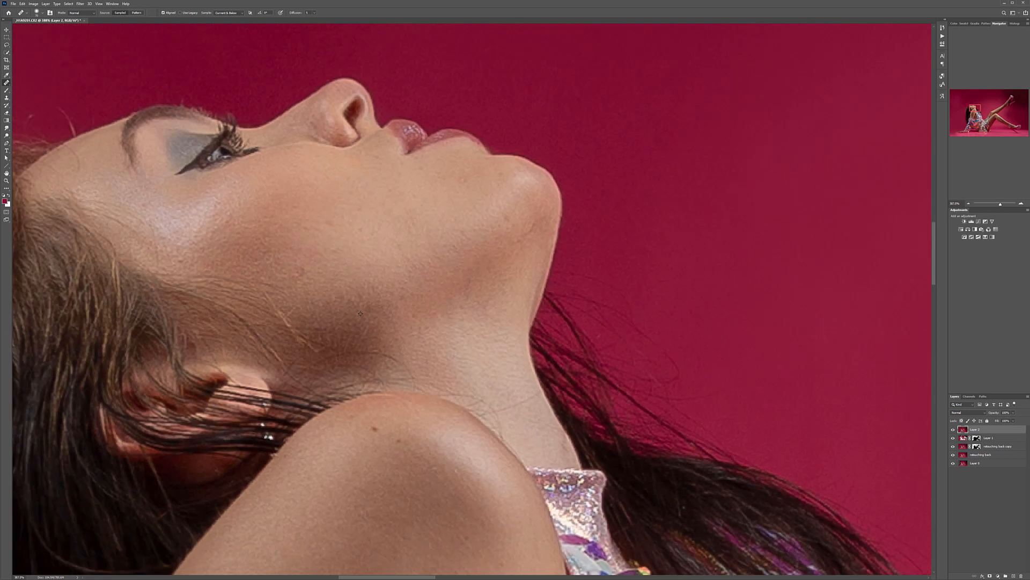
{"action": "left_click_drag", "start_coordinate": [483, 301], "coordinate": [504, 223]}
{"action": "left_click_drag", "start_coordinate": [407, 411], "coordinate": [388, 374]}
{"action": "mouse_move", "coordinate": [504, 121]}
{"action": "left_mouse_down"}
{"action": "mouse_move", "coordinate": [433, 223]}
{"action": "mouse_move", "coordinate": [434, 215]}
{"action": "left_mouse_up"}
{"action": "key", "text": "bracketleft"}
{"action": "key", "text": "bracketleft"}
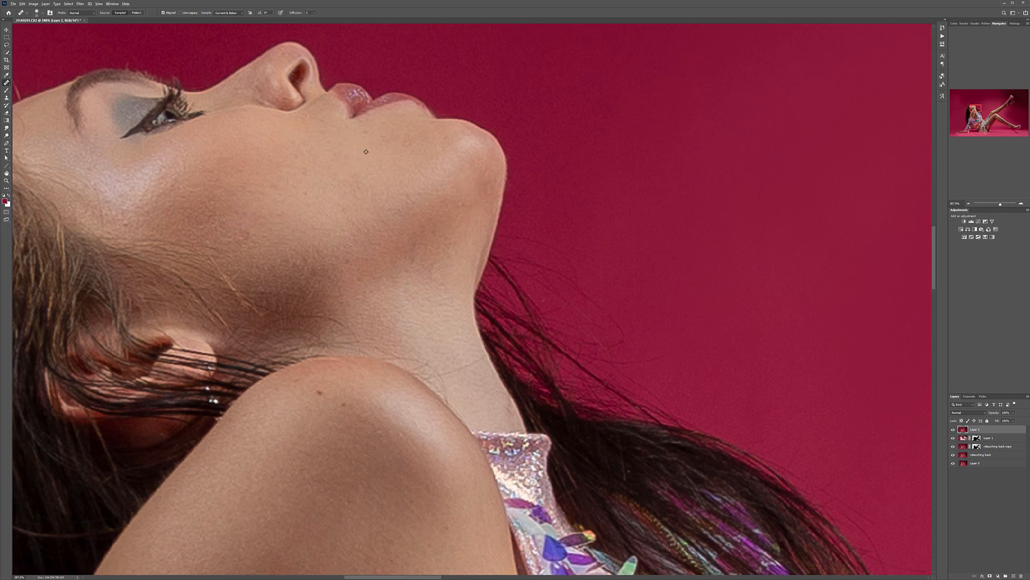
{"action": "left_click", "coordinate": [312, 393]}
Step: Heal the dark spots on the model's upper arm above the jacket's zipper edge
{"action": "left_click_drag", "start_coordinate": [379, 508], "coordinate": [504, 74]}
{"action": "left_click_drag", "start_coordinate": [346, 444], "coordinate": [404, 318]}
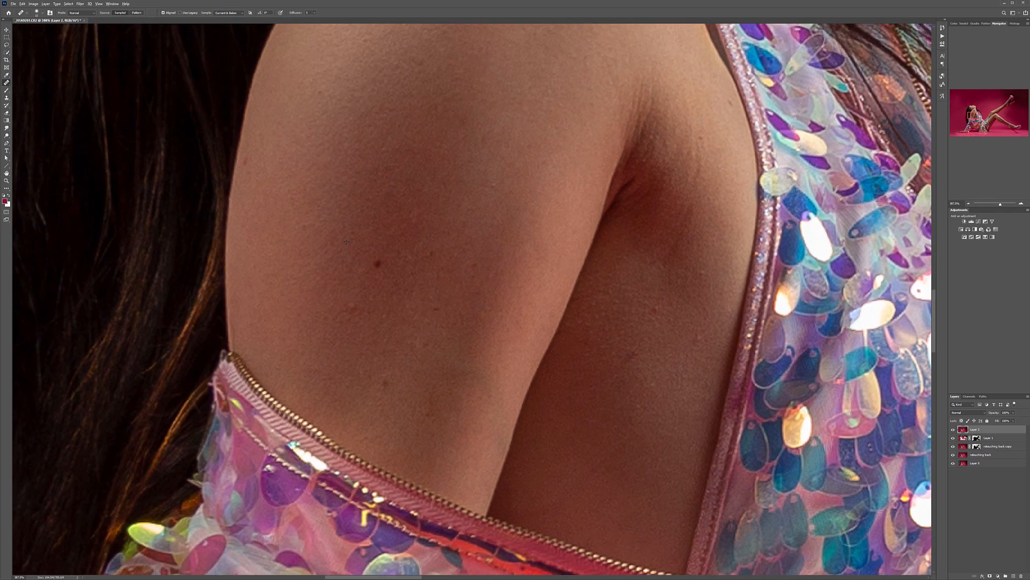
{"action": "left_click", "coordinate": [377, 263]}
{"action": "left_click", "coordinate": [351, 308]}
{"action": "left_click", "coordinate": [386, 386]}
Step: Heal the blemishes on the side of the torso below the armpit, undoing and redoing one unsuitable correction
{"action": "left_click", "coordinate": [668, 374], "text": "alt"}
{"action": "left_click", "coordinate": [557, 505]}
{"action": "key", "text": "ctrl+z"}
{"action": "left_click", "coordinate": [572, 486], "text": "alt"}
{"action": "left_click", "coordinate": [557, 511]}
{"action": "left_click", "coordinate": [563, 506]}
{"action": "left_click", "coordinate": [534, 511]}
{"action": "left_click", "coordinate": [614, 427]}
Step: Heal the small spots and blemishes on the model's thighs and around the bent knee
{"action": "mouse_move", "coordinate": [653, 330]}
{"action": "left_mouse_down"}
{"action": "mouse_move", "coordinate": [591, 530]}
{"action": "mouse_move", "coordinate": [645, 511]}
{"action": "mouse_move", "coordinate": [607, 233]}
{"action": "left_mouse_up"}
{"action": "left_click_drag", "start_coordinate": [327, 479], "coordinate": [564, 107]}
{"action": "left_click_drag", "start_coordinate": [213, 374], "coordinate": [85, 356]}
{"action": "left_click_drag", "start_coordinate": [733, 376], "coordinate": [134, 472]}
{"action": "left_click_drag", "start_coordinate": [794, 107], "coordinate": [233, 421]}
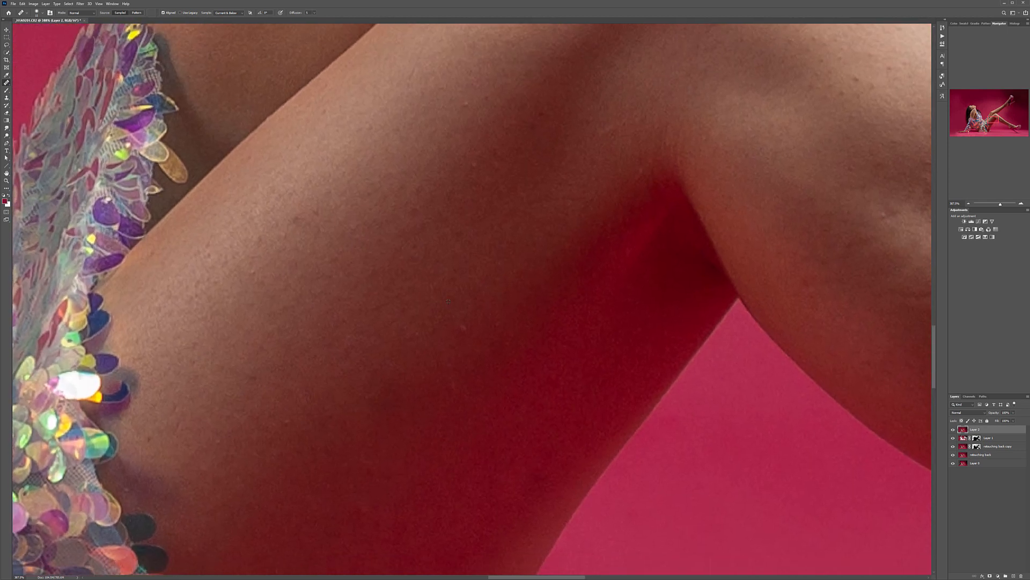
{"action": "left_click_drag", "start_coordinate": [502, 245], "coordinate": [465, 461]}
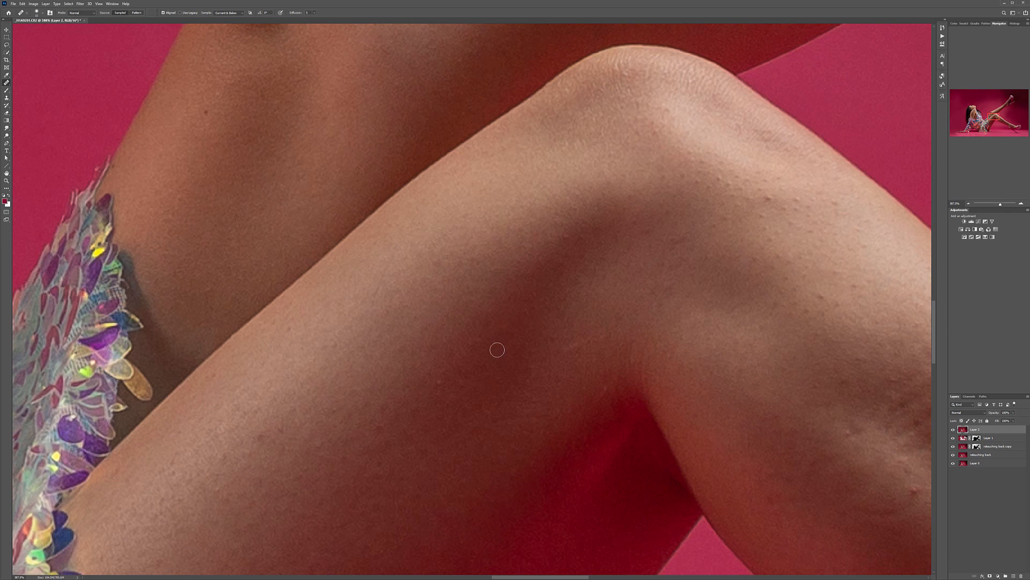
{"action": "mouse_move", "coordinate": [322, 233]}
{"action": "left_mouse_down"}
{"action": "mouse_move", "coordinate": [478, 466]}
{"action": "mouse_move", "coordinate": [470, 449]}
{"action": "left_mouse_up"}
{"action": "left_click", "coordinate": [371, 395], "text": "alt"}
{"action": "left_click", "coordinate": [355, 325]}
Step: Heal the crease marks and small blemishes on the skin of the raised leg between knee and ankle
{"action": "left_click_drag", "start_coordinate": [620, 260], "coordinate": [90, 492]}
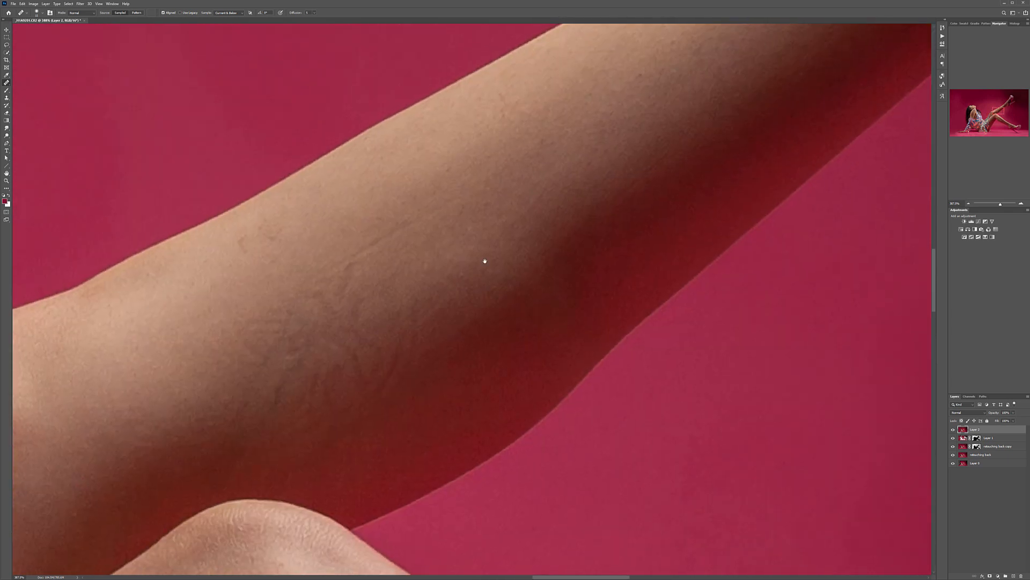
{"action": "left_click_drag", "start_coordinate": [536, 192], "coordinate": [520, 182]}
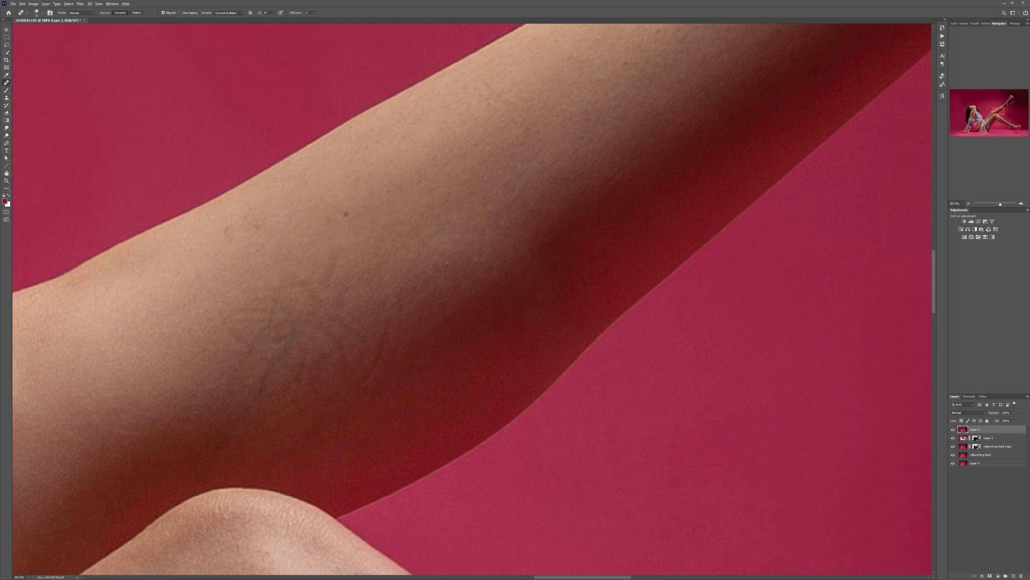
{"action": "left_click_drag", "start_coordinate": [292, 308], "coordinate": [264, 348]}
{"action": "left_click", "coordinate": [307, 265], "text": "alt"}
{"action": "mouse_move", "coordinate": [246, 313]}
{"action": "left_mouse_down"}
{"action": "mouse_move", "coordinate": [291, 332]}
{"action": "mouse_move", "coordinate": [265, 366]}
{"action": "left_mouse_up"}
{"action": "left_click_drag", "start_coordinate": [547, 113], "coordinate": [354, 373]}
{"action": "left_click", "coordinate": [179, 396], "text": "alt"}
{"action": "mouse_move", "coordinate": [217, 366]}
{"action": "left_mouse_down"}
{"action": "mouse_move", "coordinate": [202, 381]}
{"action": "mouse_move", "coordinate": [261, 367]}
{"action": "left_mouse_up"}
{"action": "left_click", "coordinate": [196, 412], "text": "alt"}
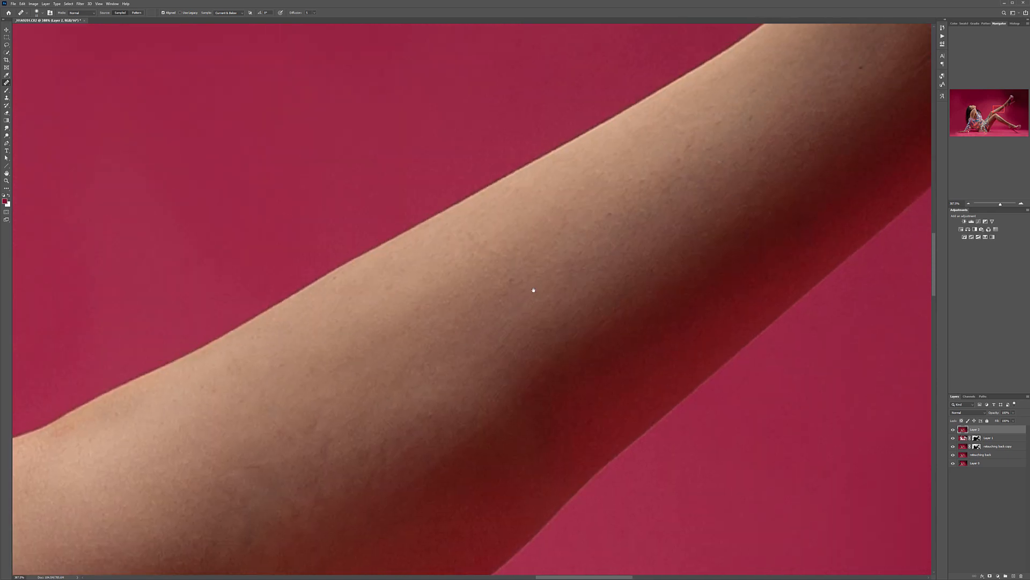
{"action": "left_click_drag", "start_coordinate": [710, 170], "coordinate": [191, 406]}
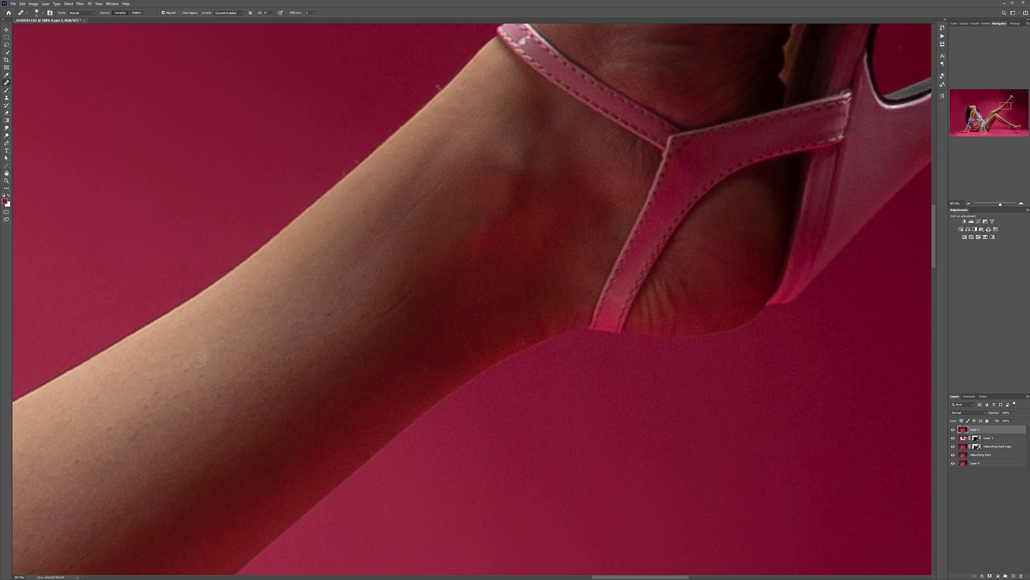
Step: Heal the creases and raised bumps just below the knee of the lowered leg
{"action": "left_click_drag", "start_coordinate": [593, 140], "coordinate": [617, 220]}
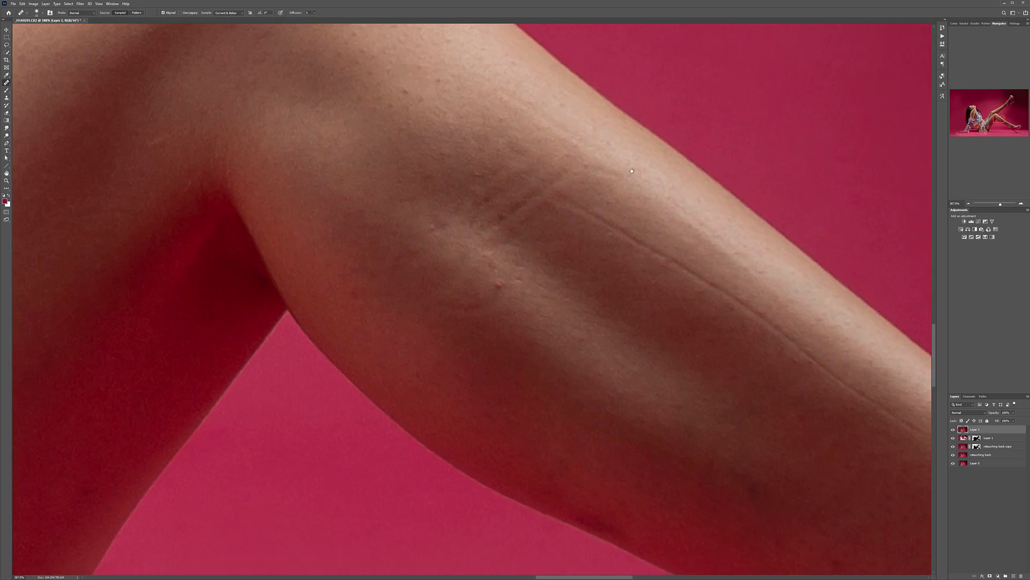
{"action": "left_click_drag", "start_coordinate": [504, 196], "coordinate": [566, 195]}
{"action": "left_click", "coordinate": [480, 240]}
{"action": "left_click", "coordinate": [464, 248]}
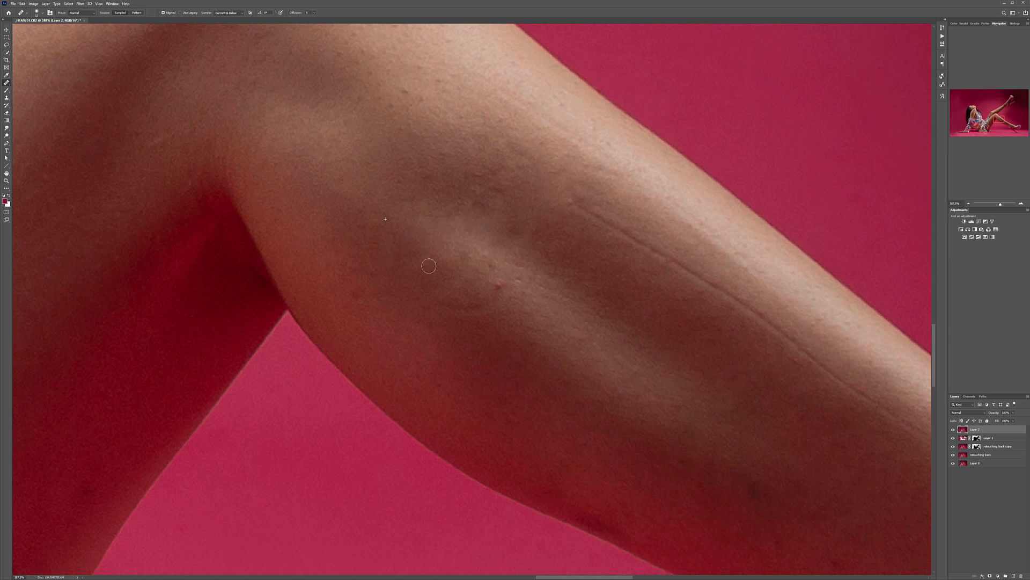
{"action": "left_click", "coordinate": [494, 286]}
Step: Heal the long indentation line running down the lowered leg's calf, together with the nearby spots
{"action": "left_click_drag", "start_coordinate": [577, 208], "coordinate": [743, 305]}
{"action": "left_click_drag", "start_coordinate": [665, 350], "coordinate": [221, 219]}
{"action": "left_click", "coordinate": [327, 156], "text": "alt"}
{"action": "left_click", "coordinate": [334, 188]}
{"action": "mouse_move", "coordinate": [334, 188]}
{"action": "left_mouse_down"}
{"action": "mouse_move", "coordinate": [404, 257]}
{"action": "mouse_move", "coordinate": [379, 248]}
{"action": "left_mouse_up"}
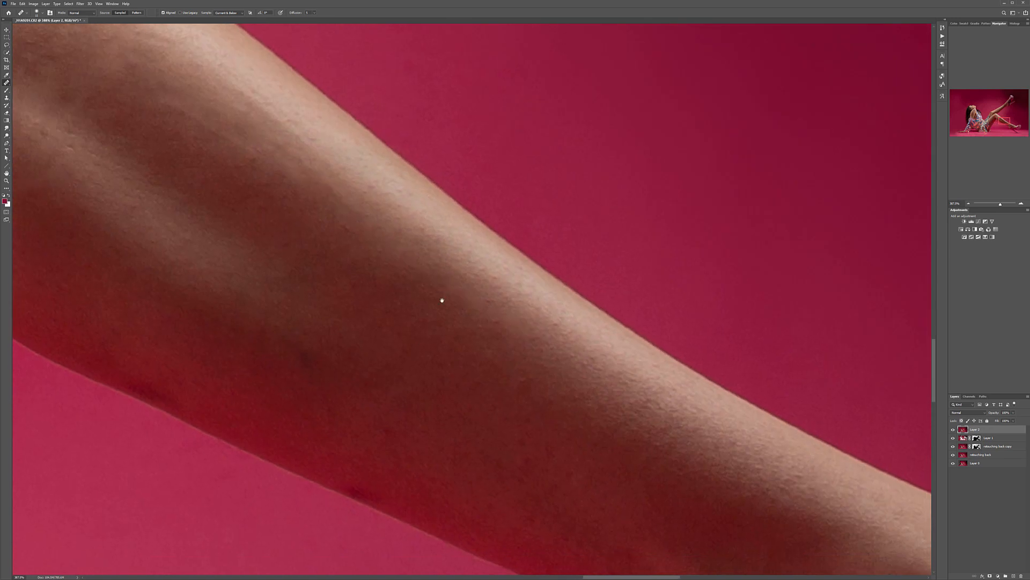
Step: Heal the dark marks along the underside of the lowered leg's calf
{"action": "left_click_drag", "start_coordinate": [540, 414], "coordinate": [340, 145]}
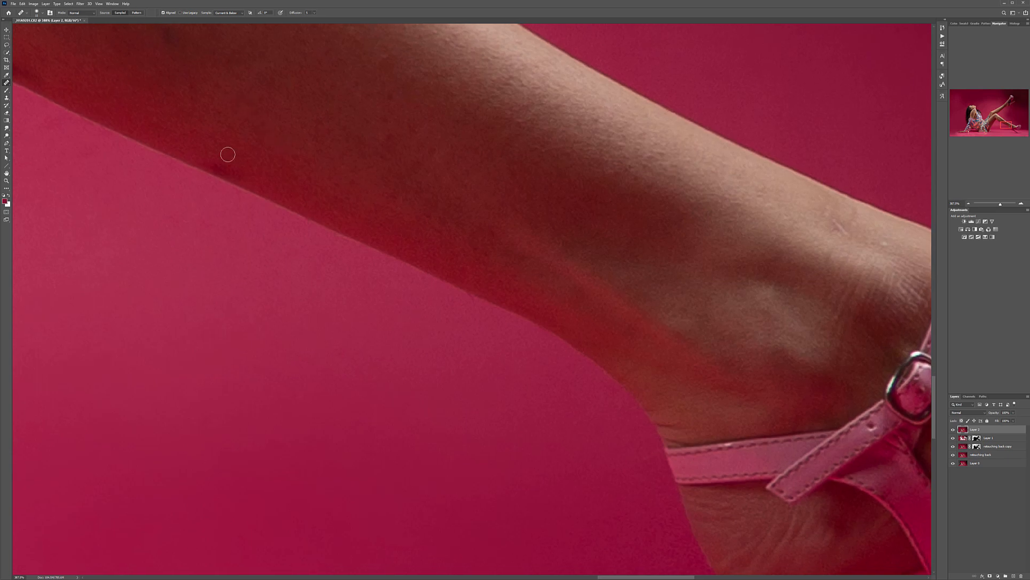
{"action": "left_click_drag", "start_coordinate": [311, 145], "coordinate": [380, 227]}
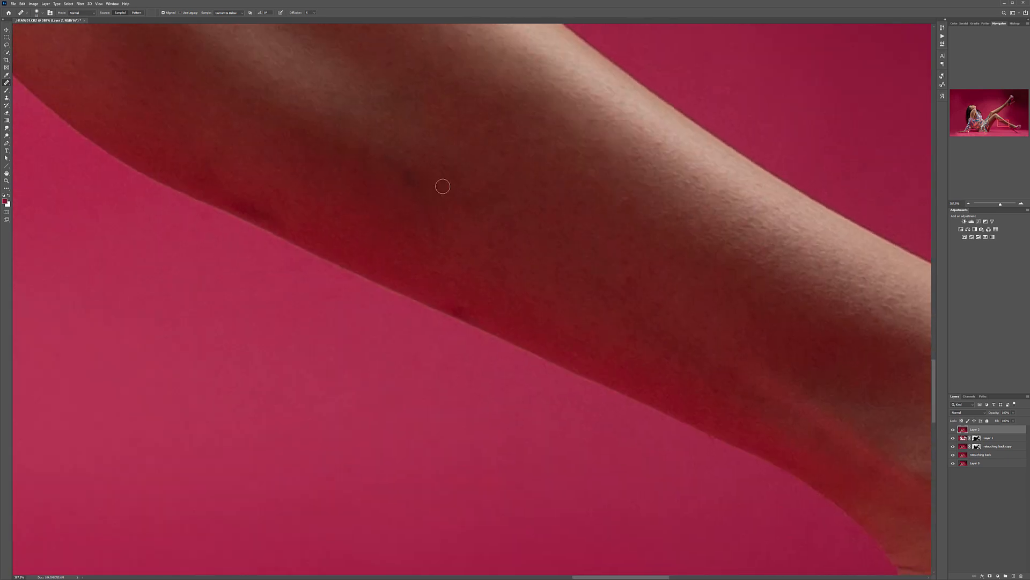
{"action": "scroll", "coordinate": [449, 218], "scroll_direction": "down", "scroll_amount": 1}
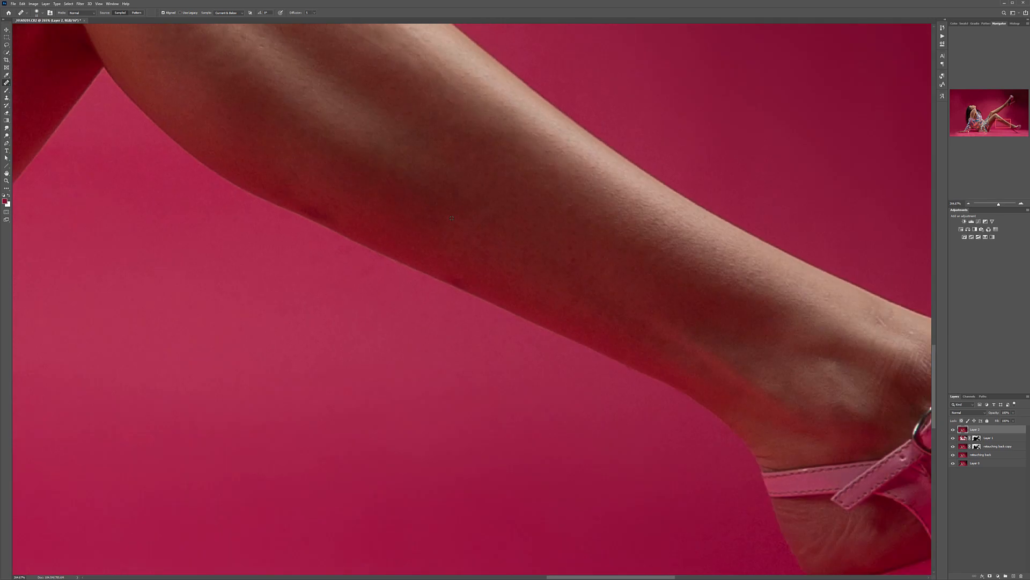
{"action": "scroll", "coordinate": [452, 218], "scroll_direction": "down", "scroll_amount": 2}
{"action": "scroll", "coordinate": [383, 205], "scroll_direction": "up", "scroll_amount": 5}
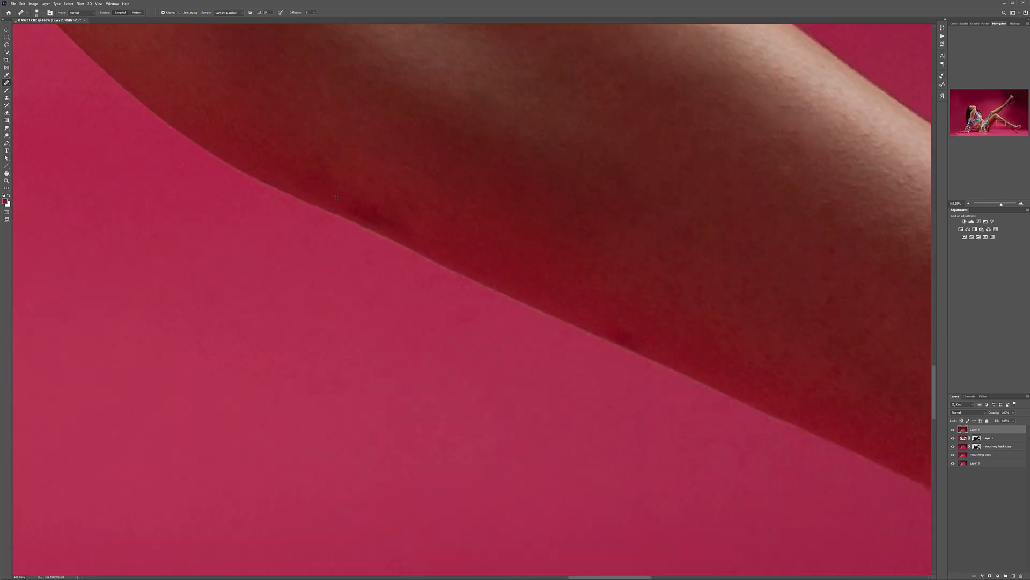
{"action": "scroll", "coordinate": [403, 232], "scroll_direction": "down", "scroll_amount": 1}
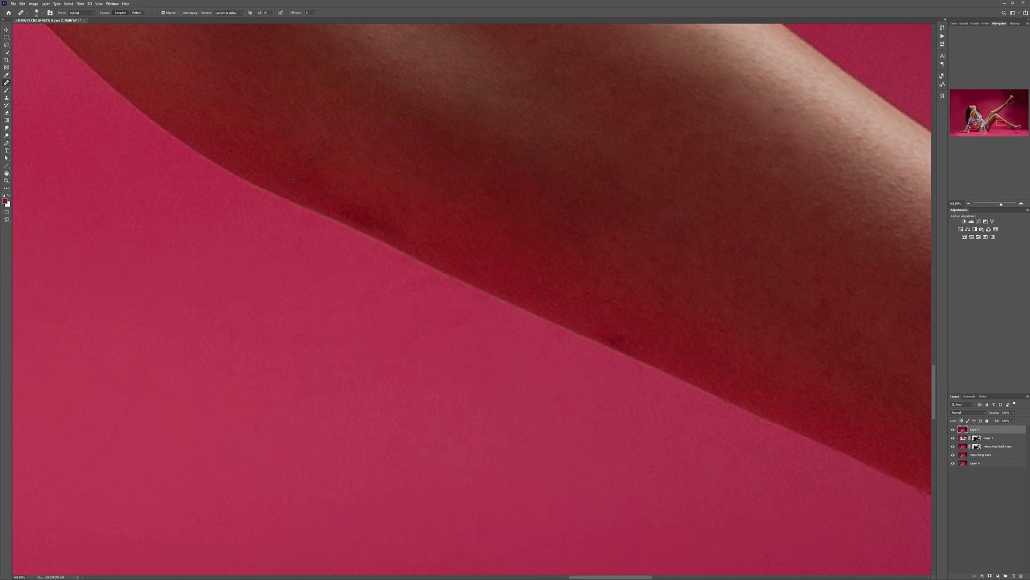
{"action": "mouse_move", "coordinate": [360, 214]}
{"action": "left_mouse_down"}
{"action": "mouse_move", "coordinate": [397, 224]}
{"action": "mouse_move", "coordinate": [341, 198]}
{"action": "mouse_move", "coordinate": [390, 223]}
{"action": "left_mouse_up"}
{"action": "mouse_move", "coordinate": [328, 188]}
{"action": "left_mouse_down"}
{"action": "mouse_move", "coordinate": [390, 223]}
{"action": "mouse_move", "coordinate": [365, 216]}
{"action": "left_mouse_up"}
{"action": "left_click", "coordinate": [500, 246], "text": "alt"}
{"action": "key", "text": "space"}
{"action": "left_click_drag", "start_coordinate": [637, 343], "coordinate": [300, 217]}
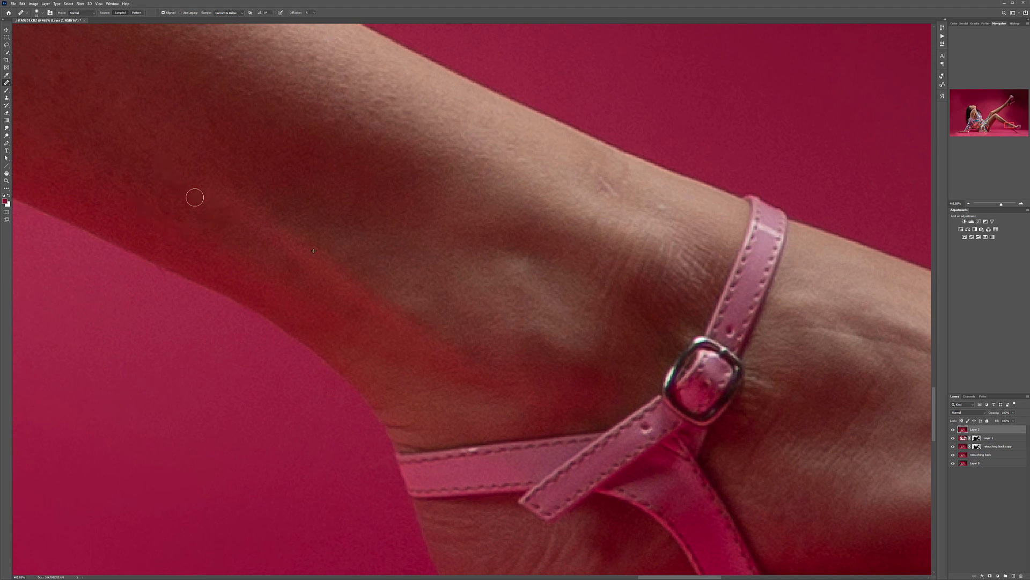
{"action": "scroll", "coordinate": [337, 243], "scroll_direction": "down", "scroll_amount": 3}
{"action": "scroll", "coordinate": [340, 244], "scroll_direction": "down", "scroll_amount": 6}
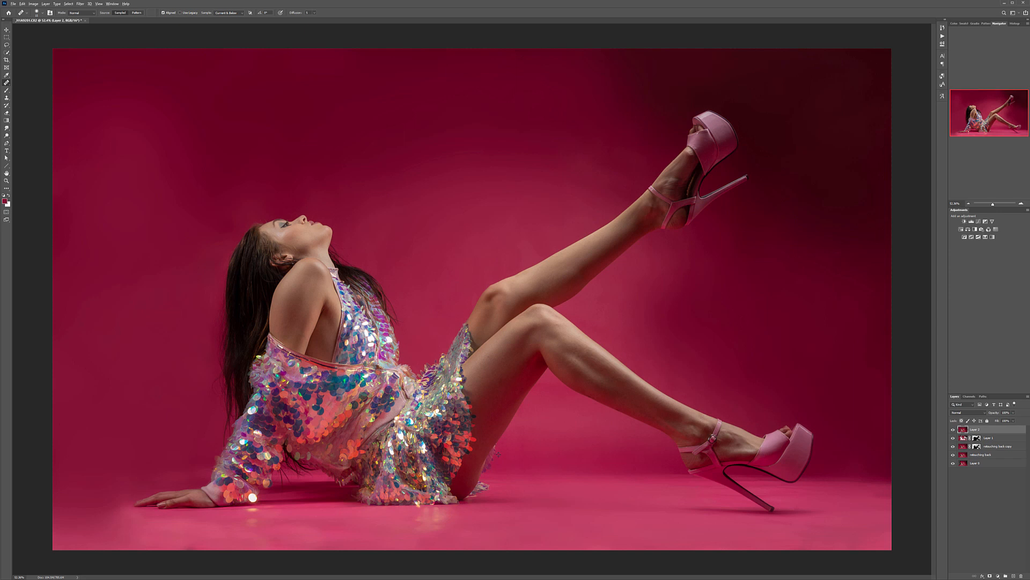
Step: Stamp all visible layers into a new top layer, naming the healed layer "retouching" and the new one "smoothing"
{"action": "scroll", "coordinate": [483, 429], "scroll_direction": "up", "scroll_amount": 1}
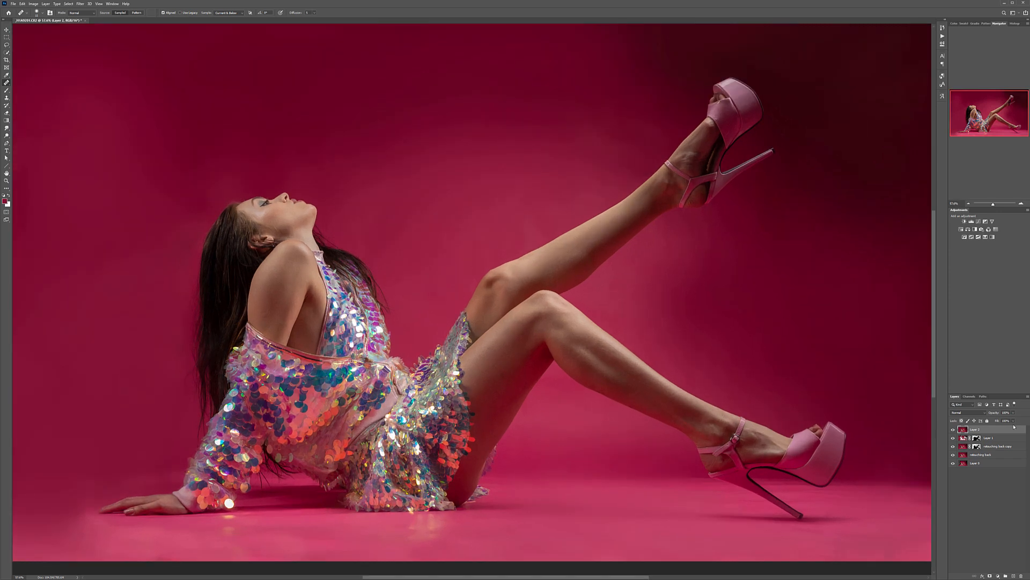
{"action": "key", "text": "ctrl+shift+alt+e"}
{"action": "double_click", "coordinate": [977, 437]}
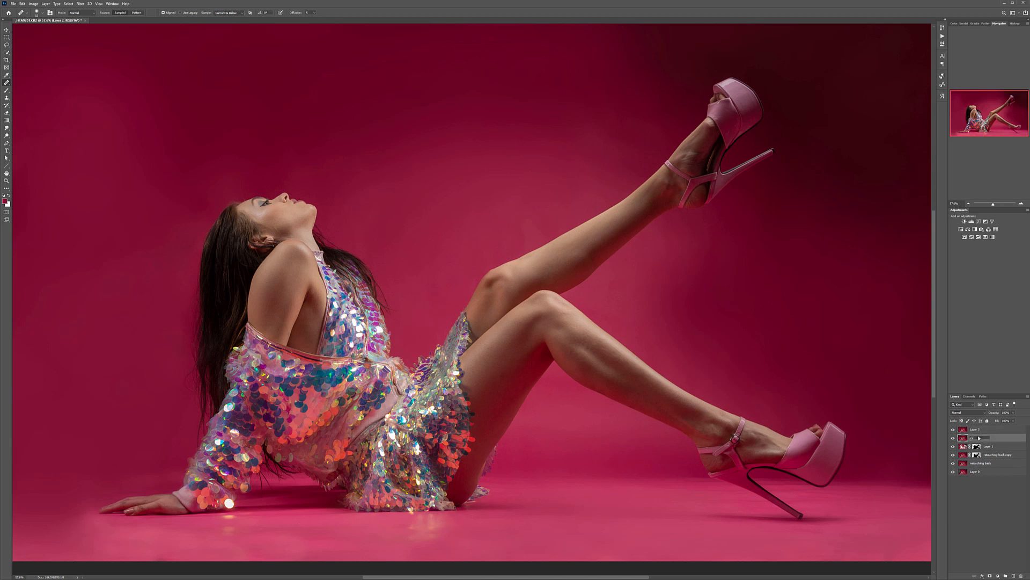
{"action": "left_click", "coordinate": [981, 431]}
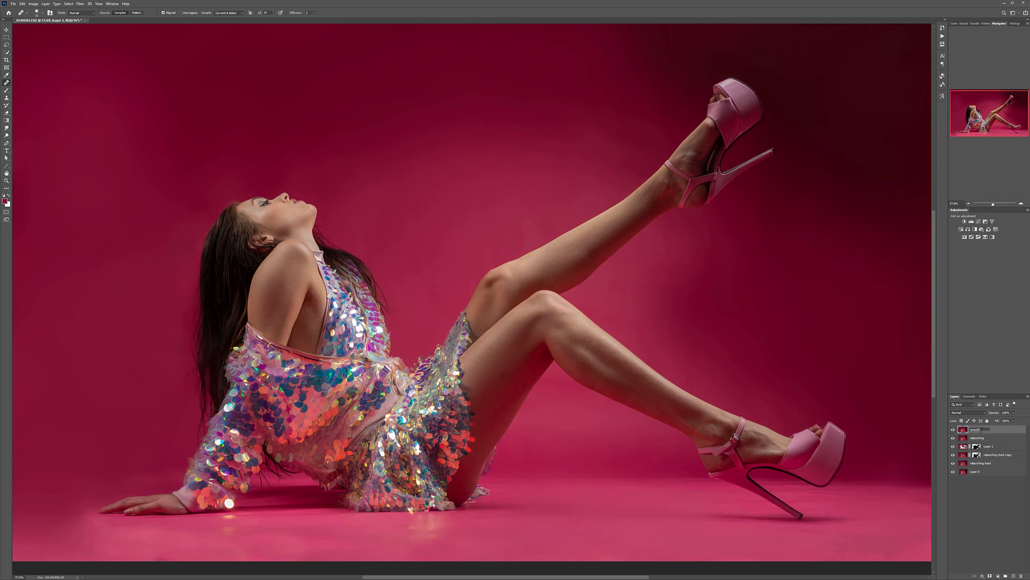
Step: Group Layer 1 and the two retouching back layers, and name the group "backdrop"
{"action": "left_click", "coordinate": [986, 448]}
{"action": "left_click", "coordinate": [991, 463], "text": "shift"}
{"action": "key", "text": "ctrl+g"}
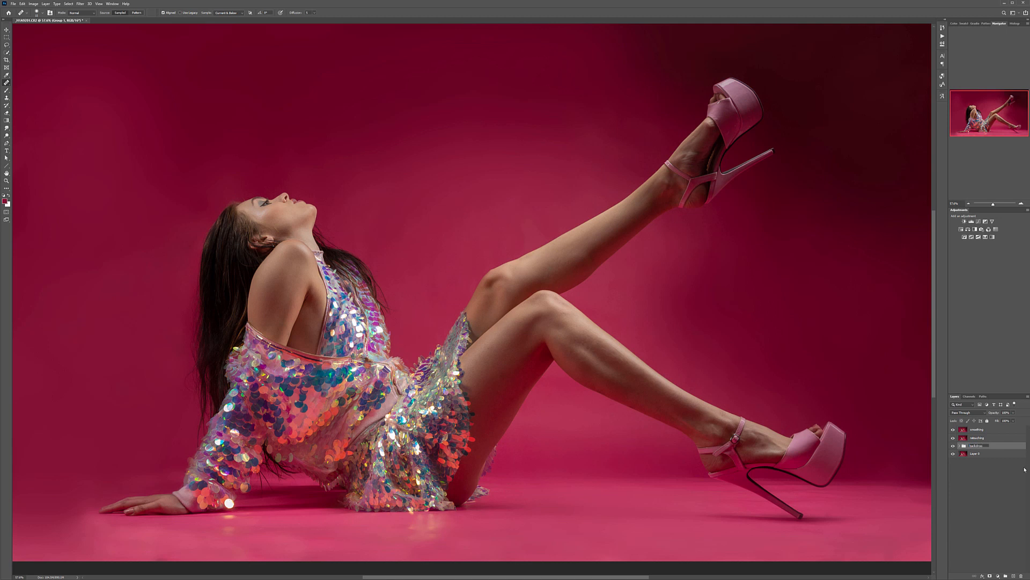
{"action": "key", "text": "Return"}
Step: Apply the Dust & Scratches filter to the smoothing layer with a reduced radius and a threshold of 0
{"action": "left_click", "coordinate": [977, 430]}
{"action": "left_click", "coordinate": [84, 4]}
{"action": "mouse_move", "coordinate": [134, 85]}
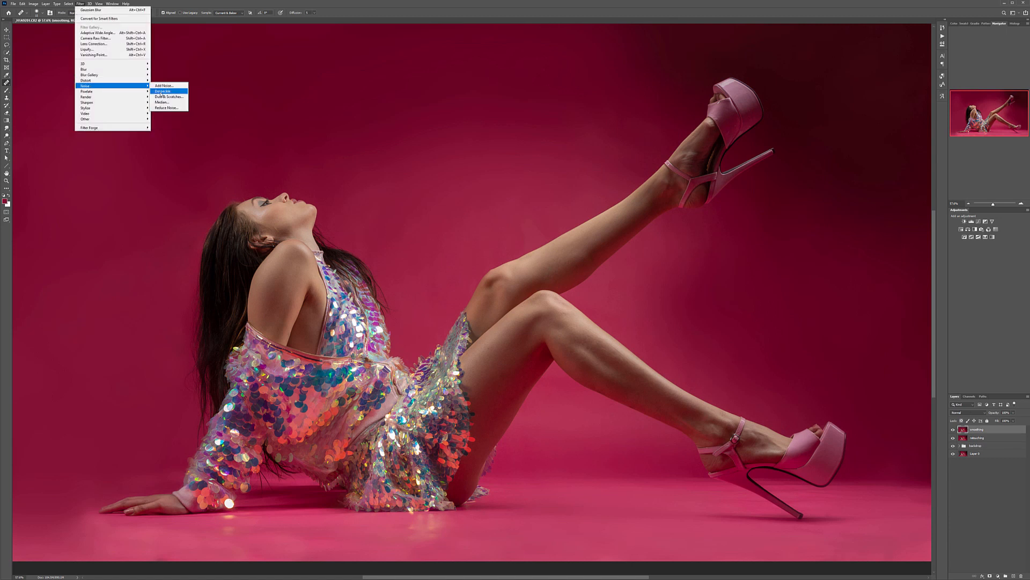
{"action": "left_click", "coordinate": [166, 97]}
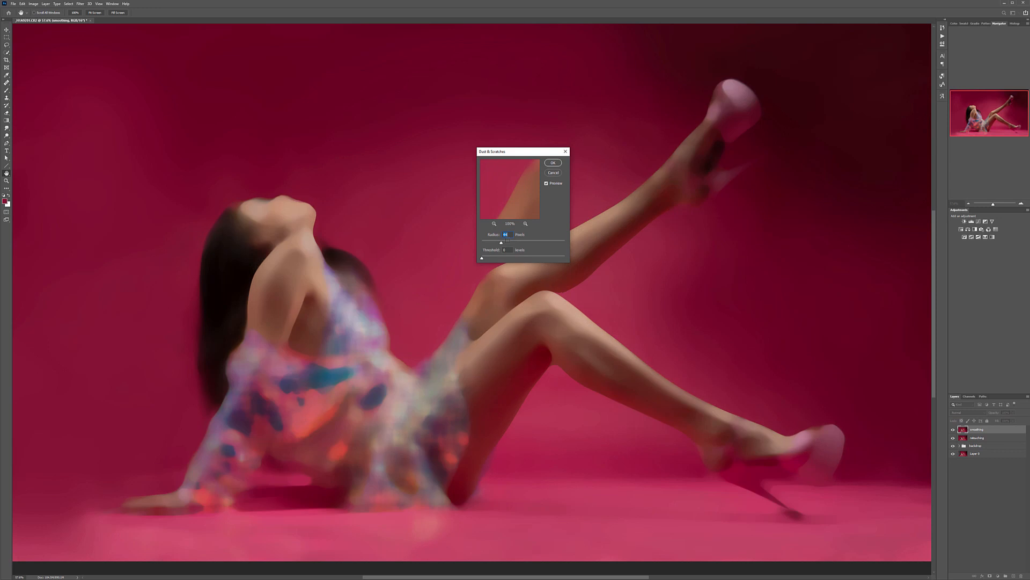
{"action": "left_click_drag", "start_coordinate": [497, 242], "coordinate": [493, 243]}
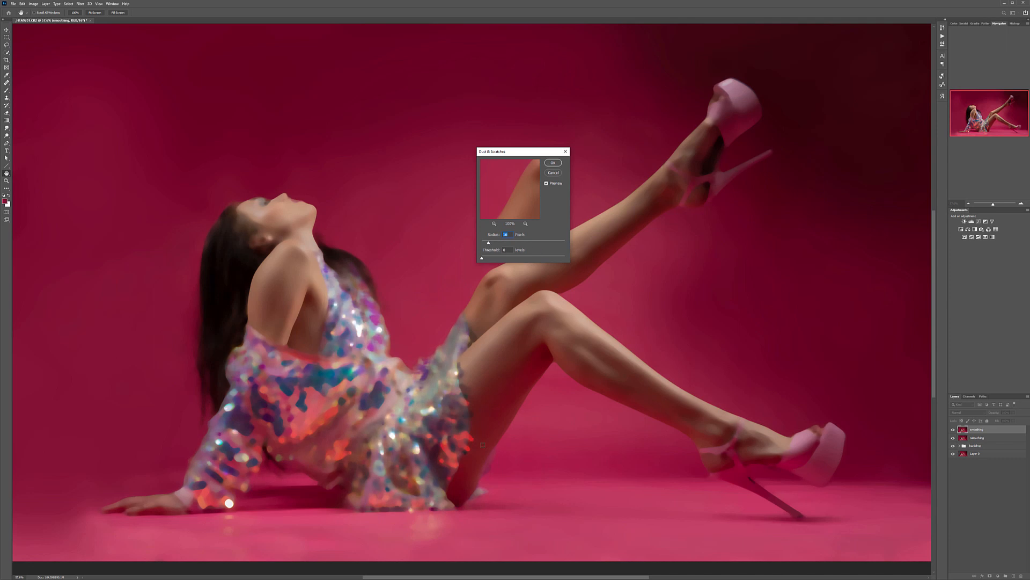
{"action": "left_click", "coordinate": [557, 164]}
Step: Add a black layer mask to the smoothing layer to hide its filtered effect completely
{"action": "key", "text": "j"}
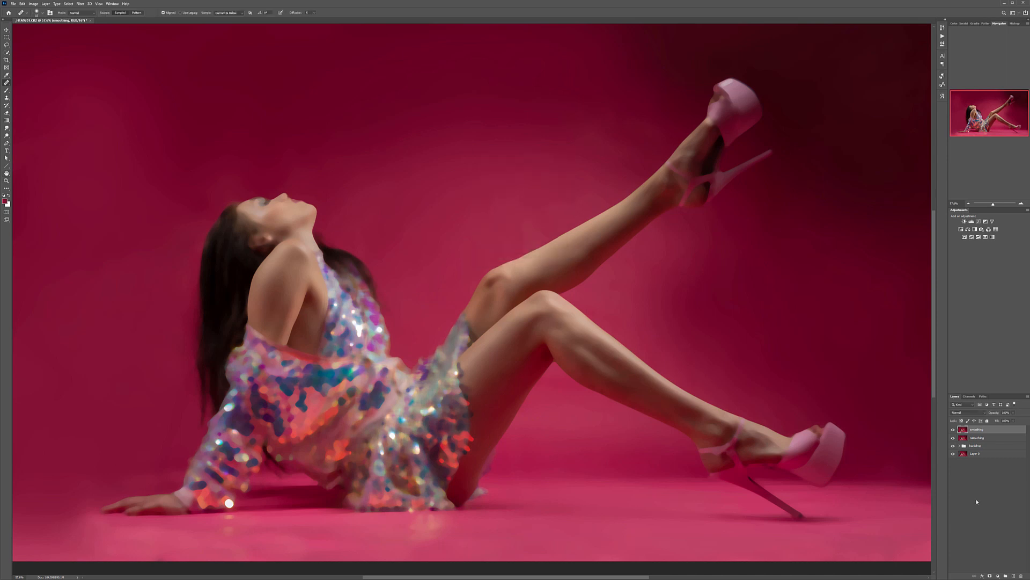
{"action": "left_click", "coordinate": [991, 576]}
{"action": "key", "text": "ctrl+z"}
{"action": "left_click", "coordinate": [991, 576], "text": "alt"}
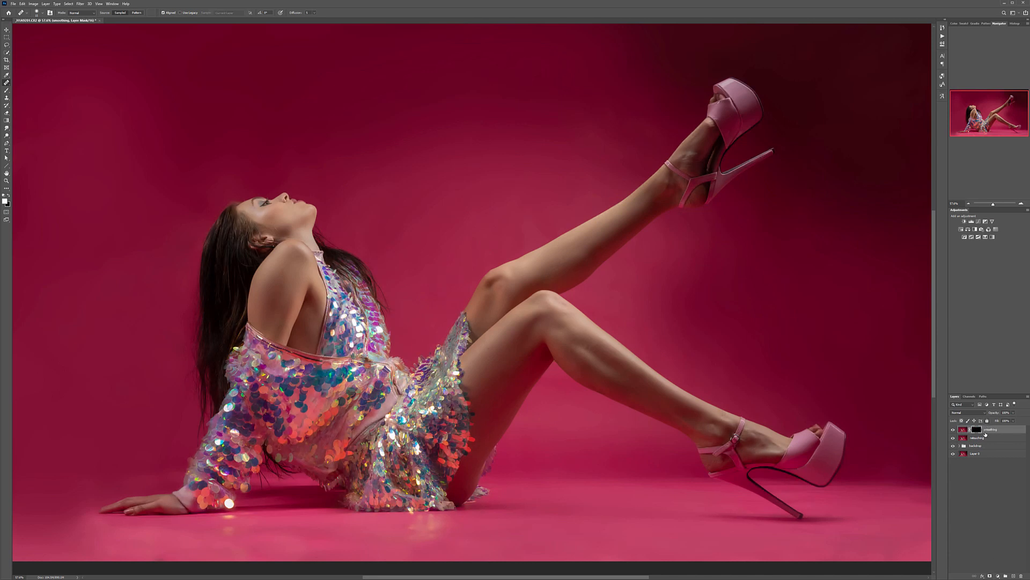
Step: Paint white on the smoothing layer's mask with a smaller brush to soften the skin of the face and neck
{"action": "left_click_drag", "start_coordinate": [238, 212], "coordinate": [382, 215]}
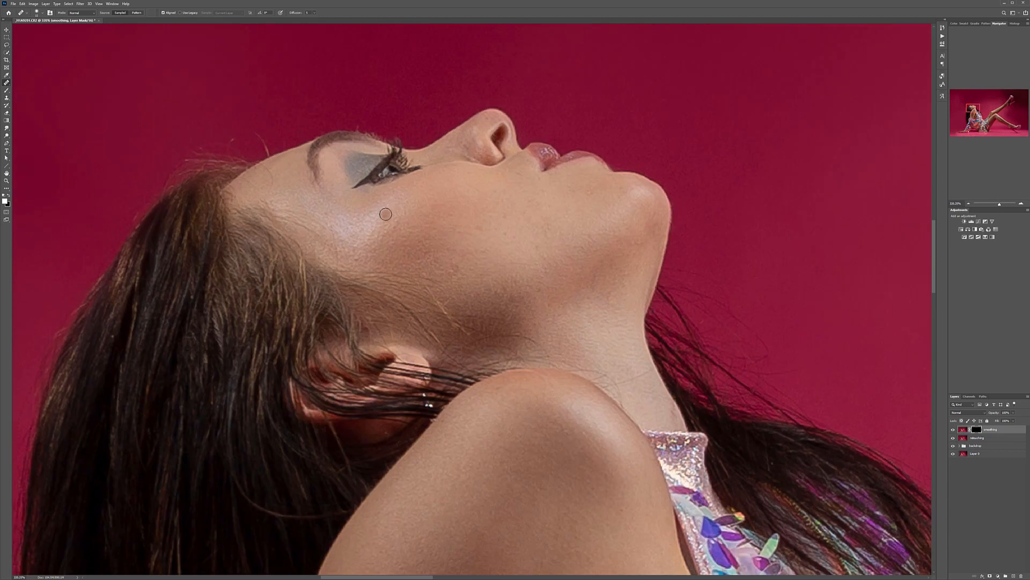
{"action": "left_click", "coordinate": [6, 91]}
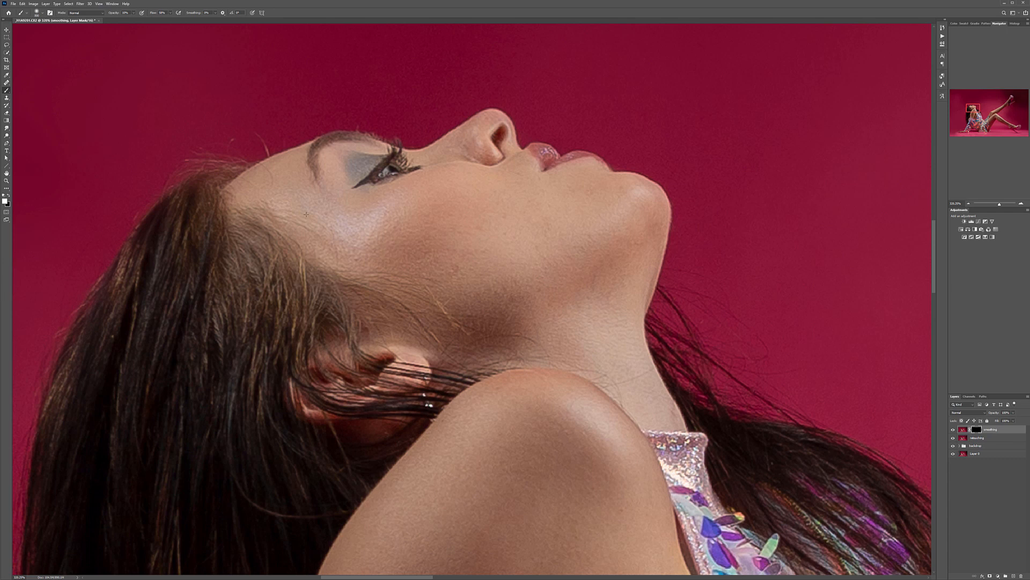
{"action": "key", "text": "bracketleft"}
{"action": "key", "text": "bracketleft"}
{"action": "key", "text": "bracketleft"}
{"action": "key", "text": "bracketleft"}
{"action": "key", "text": "bracketleft"}
{"action": "key", "text": "bracketleft"}
{"action": "key", "text": "bracketleft"}
{"action": "key", "text": "bracketleft"}
{"action": "key", "text": "bracketleft"}
{"action": "key", "text": "bracketleft"}
{"action": "key", "text": "bracketleft"}
{"action": "key", "text": "bracketleft"}
{"action": "key", "text": "bracketleft"}
{"action": "key", "text": "bracketleft"}
{"action": "key", "text": "bracketleft"}
{"action": "key", "text": "bracketleft"}
{"action": "key", "text": "bracketleft"}
{"action": "key", "text": "bracketleft"}
{"action": "left_click_drag", "start_coordinate": [619, 484], "coordinate": [410, 282]}
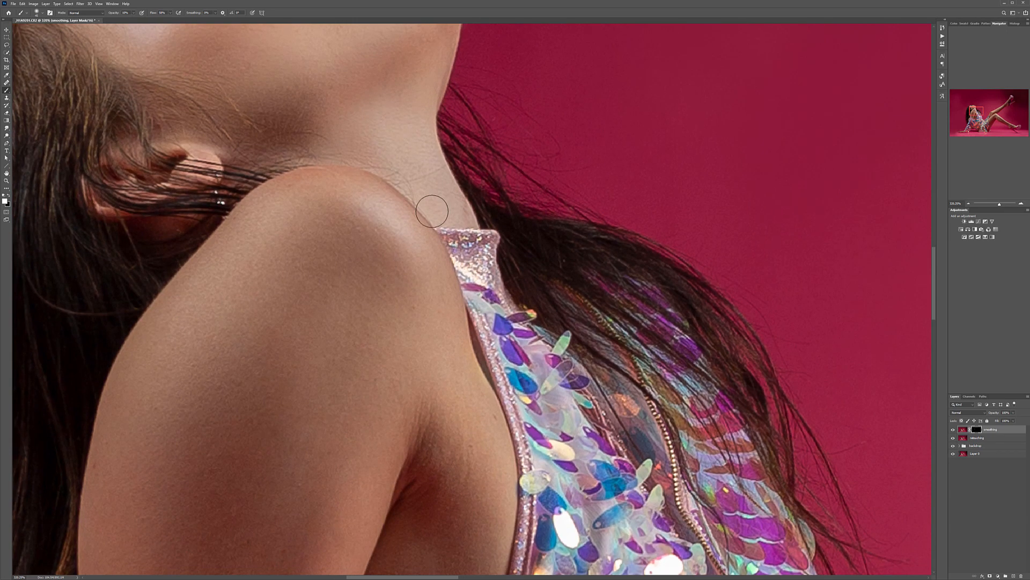
{"action": "left_click_drag", "start_coordinate": [368, 20], "coordinate": [327, 57]}
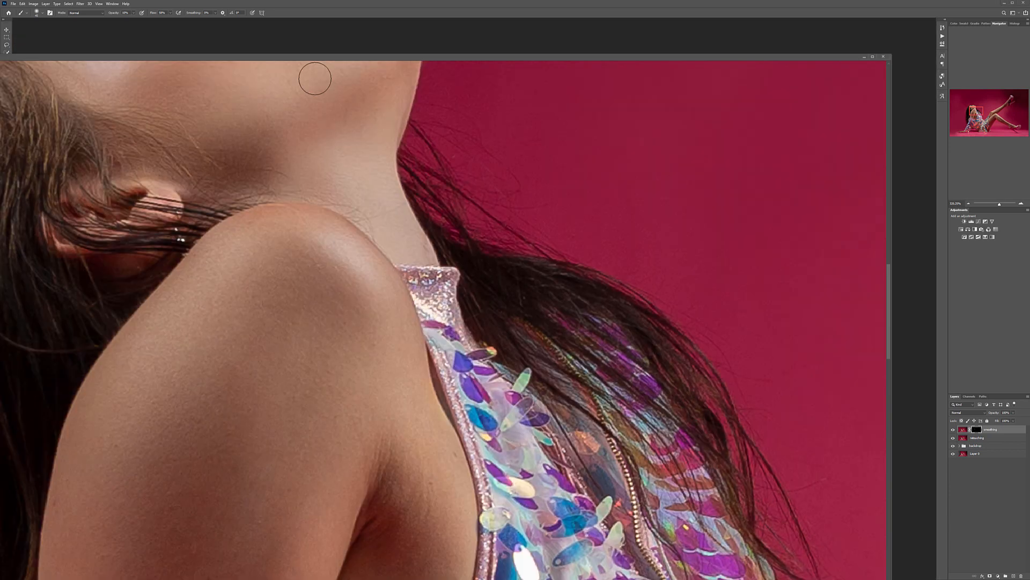
{"action": "left_click_drag", "start_coordinate": [405, 56], "coordinate": [446, 32]}
{"action": "left_click_drag", "start_coordinate": [448, 17], "coordinate": [448, 28]}
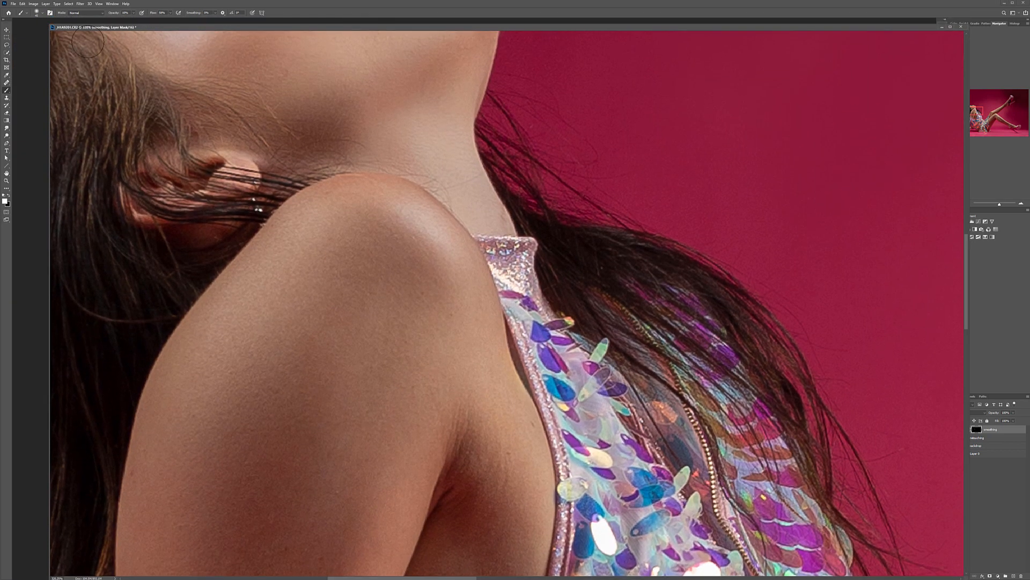
{"action": "left_click_drag", "start_coordinate": [75, 28], "coordinate": [99, 21]}
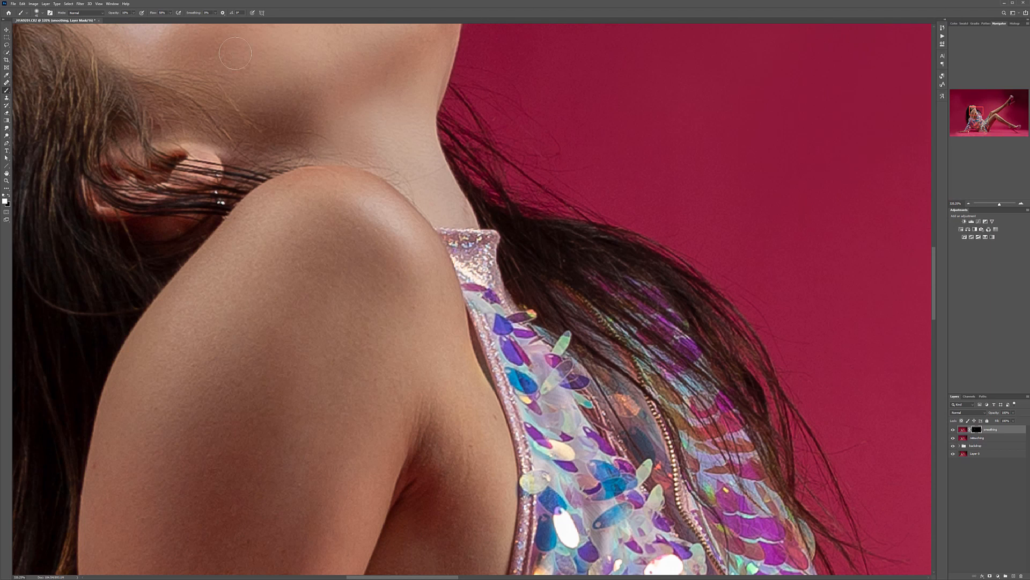
Step: Paint the smoothing over the model's shoulder, upper arm and underarm skin with a larger brush
{"action": "left_click_drag", "start_coordinate": [310, 359], "coordinate": [407, 284]}
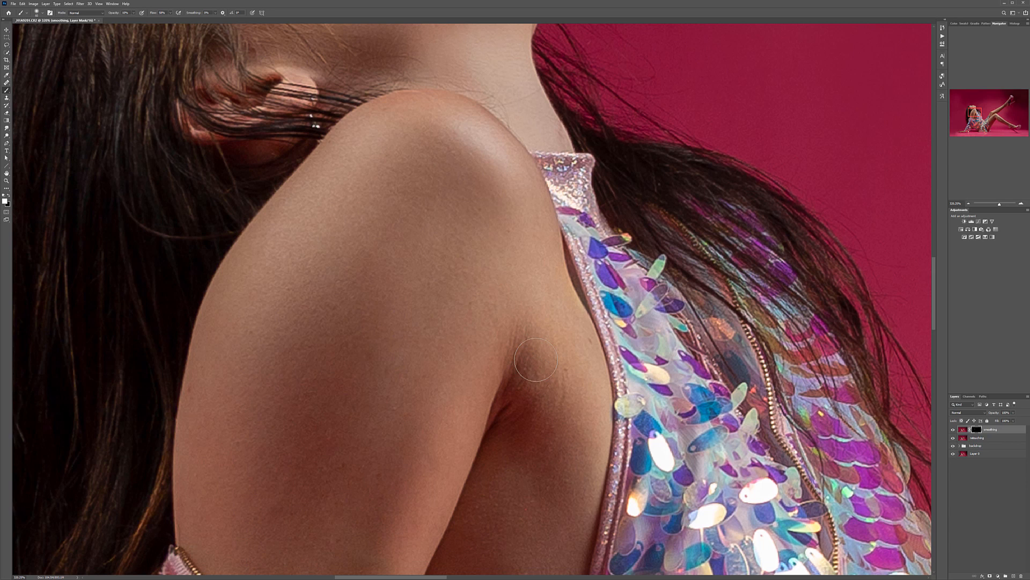
{"action": "key", "text": "bracketright"}
{"action": "left_click_drag", "start_coordinate": [412, 415], "coordinate": [439, 252]}
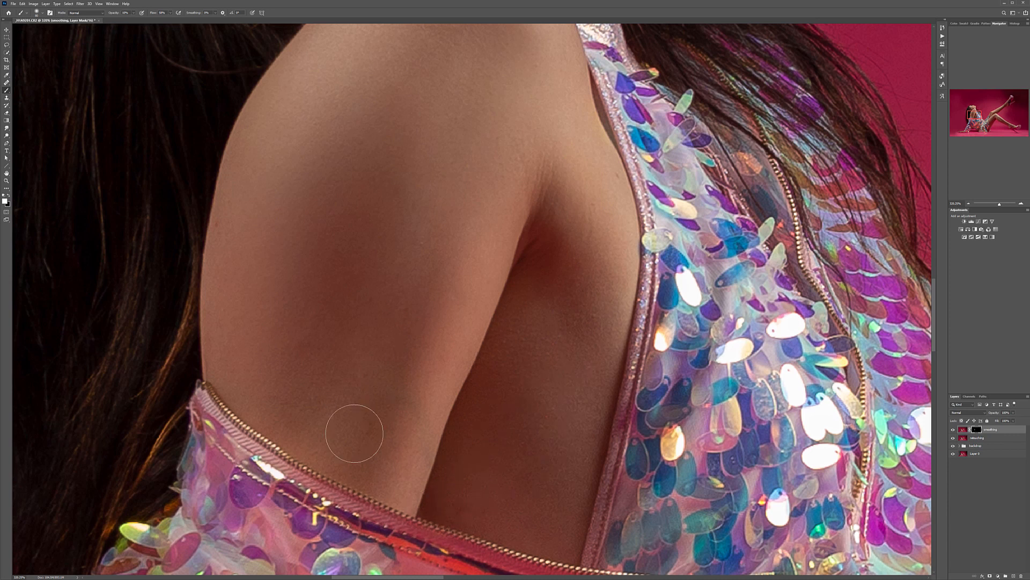
Step: Paint white on the smoothing layer's mask to soften the skin of the lower leg's thigh and knee
{"action": "left_click_drag", "start_coordinate": [537, 502], "coordinate": [327, 110]}
{"action": "left_click_drag", "start_coordinate": [510, 408], "coordinate": [349, 120]}
{"action": "mouse_move", "coordinate": [751, 376]}
{"action": "left_mouse_down"}
{"action": "mouse_move", "coordinate": [344, 142]}
{"action": "mouse_move", "coordinate": [317, 221]}
{"action": "mouse_move", "coordinate": [435, 208]}
{"action": "left_mouse_up"}
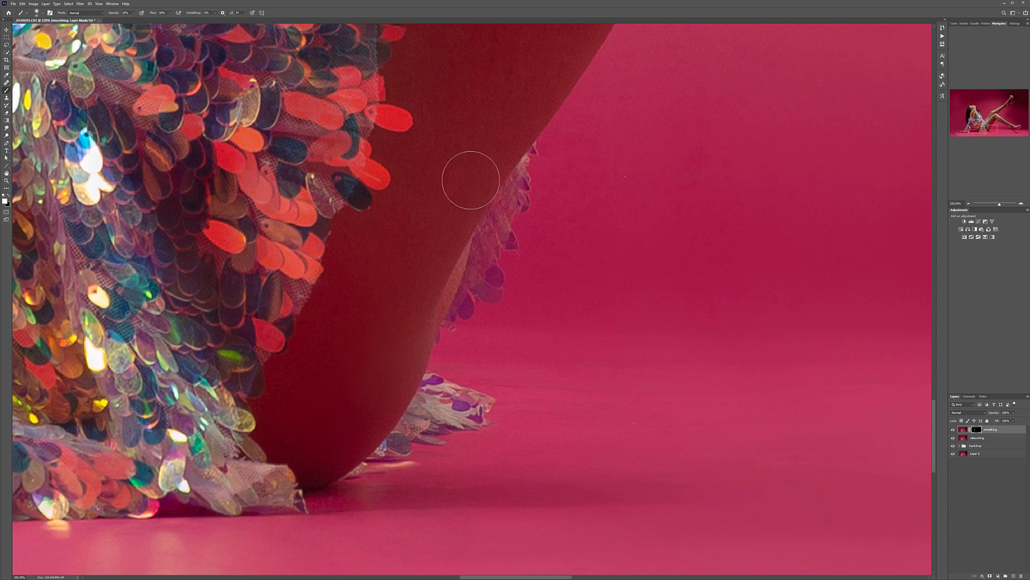
{"action": "mouse_move", "coordinate": [404, 90]}
{"action": "left_mouse_down"}
{"action": "mouse_move", "coordinate": [408, 278]}
{"action": "mouse_move", "coordinate": [276, 392]}
{"action": "left_mouse_up"}
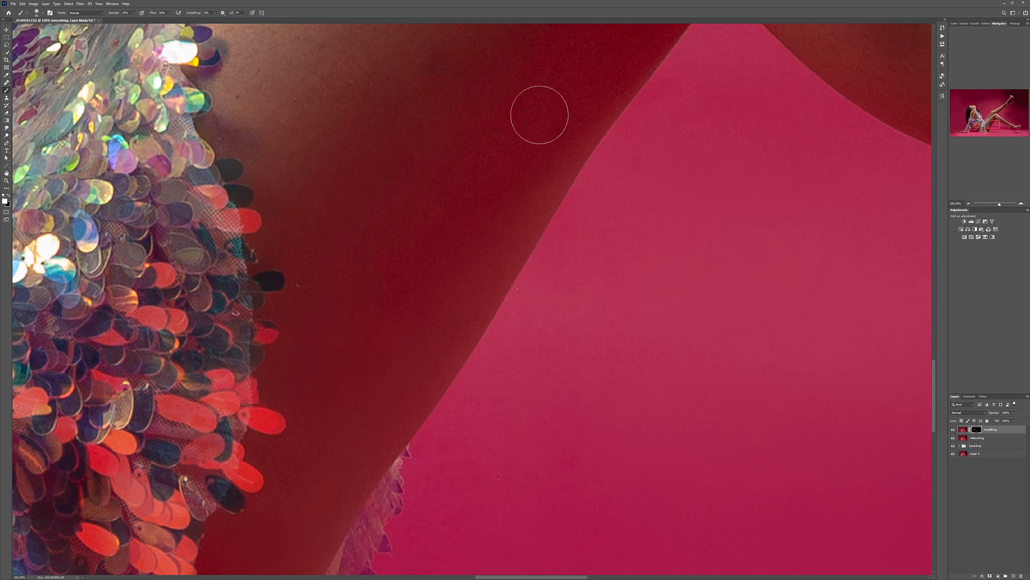
{"action": "scroll", "coordinate": [279, 336], "scroll_direction": "down", "scroll_amount": 4}
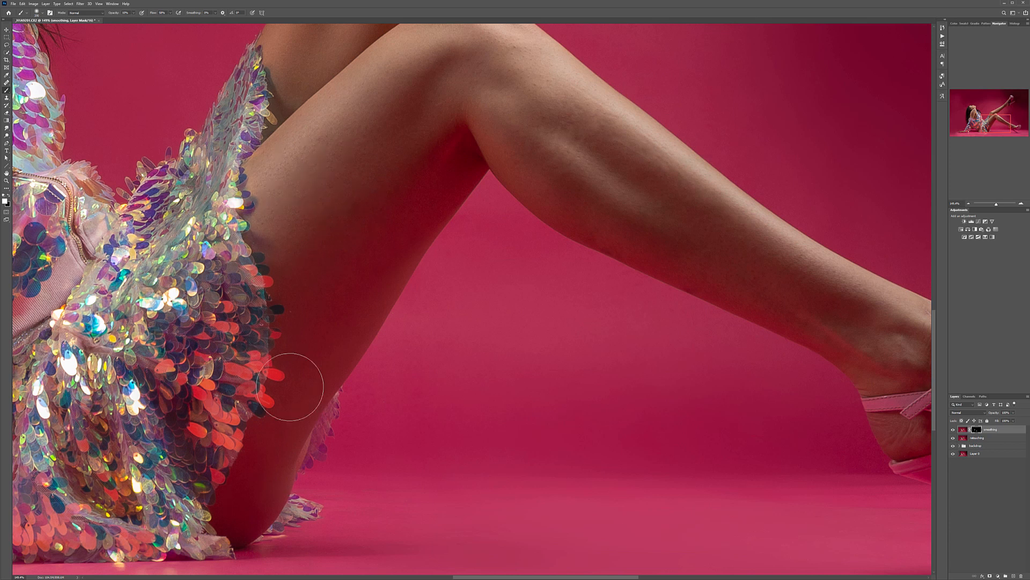
{"action": "left_click_drag", "start_coordinate": [477, 235], "coordinate": [474, 431]}
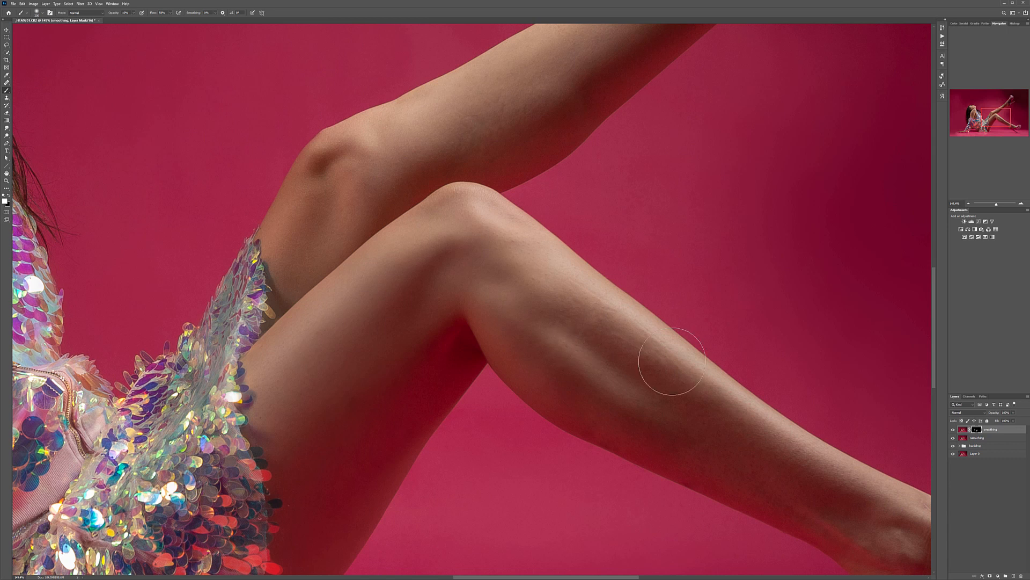
Step: Paint the smoothing over the calf and shin of the lower leg, down to the ankle
{"action": "mouse_move", "coordinate": [777, 471]}
{"action": "left_mouse_down"}
{"action": "mouse_move", "coordinate": [537, 362]}
{"action": "mouse_move", "coordinate": [537, 348]}
{"action": "left_mouse_up"}
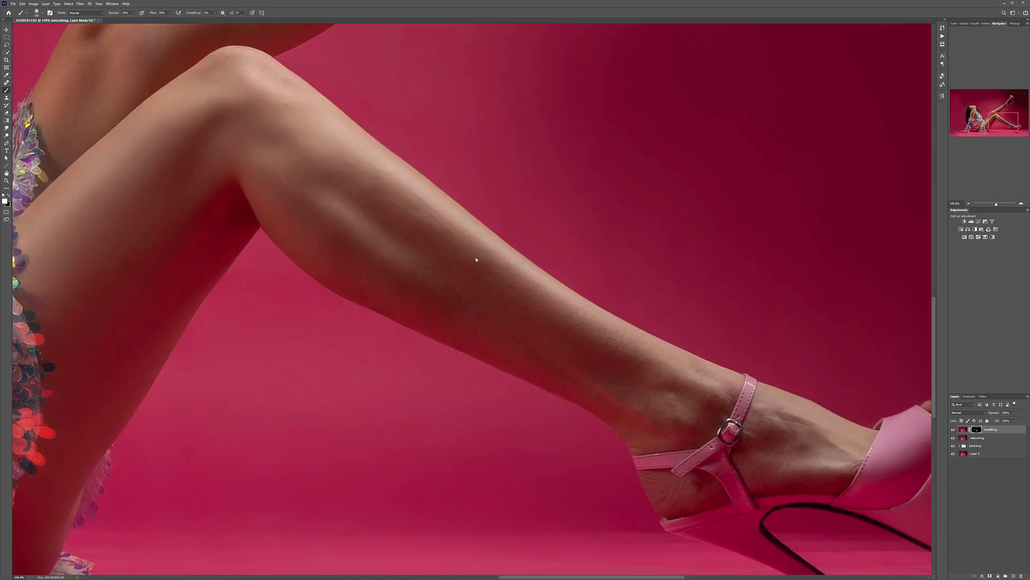
{"action": "left_click_drag", "start_coordinate": [452, 252], "coordinate": [526, 306]}
{"action": "mouse_move", "coordinate": [378, 280]}
{"action": "left_mouse_down"}
{"action": "mouse_move", "coordinate": [602, 379]}
{"action": "mouse_move", "coordinate": [416, 313]}
{"action": "mouse_move", "coordinate": [426, 321]}
{"action": "left_mouse_up"}
{"action": "mouse_move", "coordinate": [633, 352]}
{"action": "left_mouse_down"}
{"action": "mouse_move", "coordinate": [673, 369]}
{"action": "mouse_move", "coordinate": [656, 418]}
{"action": "mouse_move", "coordinate": [730, 388]}
{"action": "mouse_move", "coordinate": [714, 418]}
{"action": "left_mouse_up"}
{"action": "mouse_move", "coordinate": [608, 351]}
{"action": "left_mouse_down"}
{"action": "mouse_move", "coordinate": [662, 352]}
{"action": "mouse_move", "coordinate": [591, 331]}
{"action": "mouse_move", "coordinate": [651, 409]}
{"action": "mouse_move", "coordinate": [456, 344]}
{"action": "left_mouse_up"}
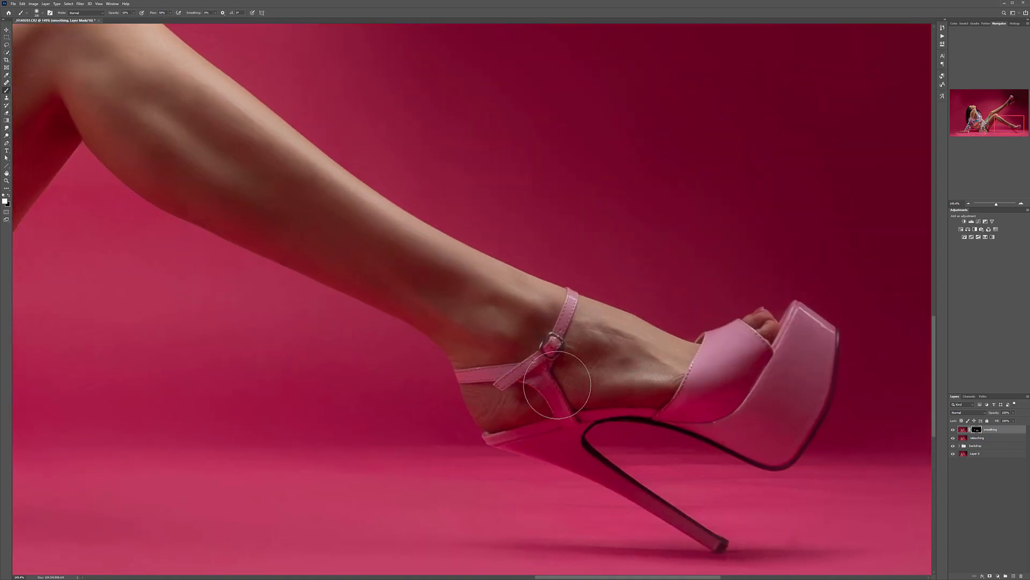
Step: Soften the ankle and foot skin around the straps of the lower shoe with a smaller brush
{"action": "key", "text": "bracketleft"}
{"action": "key", "text": "bracketleft"}
{"action": "key", "text": "bracketleft"}
{"action": "key", "text": "bracketleft"}
{"action": "key", "text": "bracketleft"}
{"action": "key", "text": "bracketleft"}
{"action": "mouse_move", "coordinate": [467, 395]}
{"action": "left_mouse_down"}
{"action": "mouse_move", "coordinate": [495, 419]}
{"action": "mouse_move", "coordinate": [498, 398]}
{"action": "left_mouse_up"}
Step: Paint the smoothing over the model's hand resting on the floor and review the smoothed skin across the whole photo
{"action": "left_click_drag", "start_coordinate": [333, 386], "coordinate": [880, 309]}
{"action": "left_click_drag", "start_coordinate": [115, 356], "coordinate": [698, 397]}
{"action": "left_click_drag", "start_coordinate": [340, 311], "coordinate": [354, 290]}
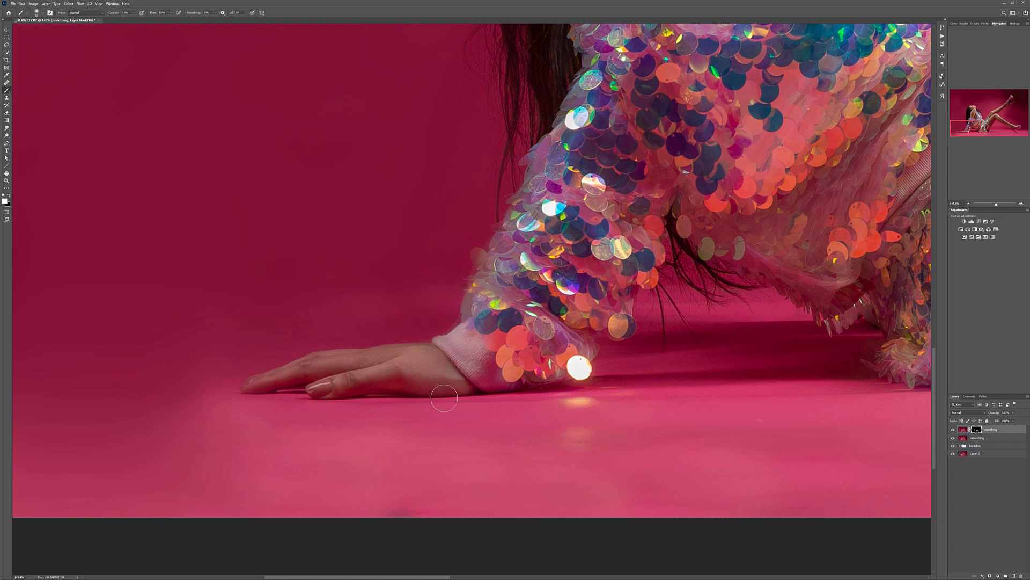
{"action": "scroll", "coordinate": [645, 325], "scroll_direction": "down", "scroll_amount": 5}
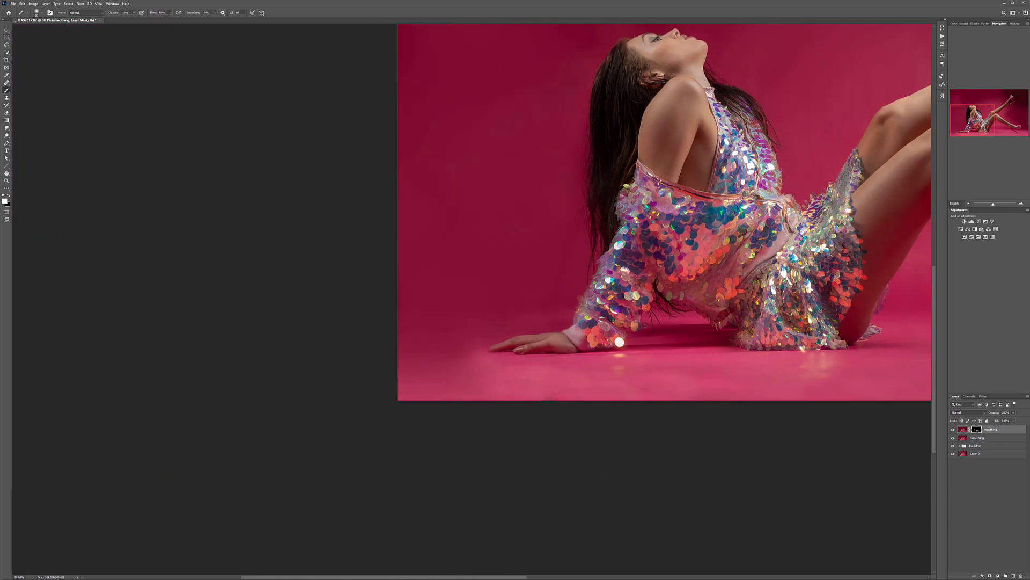
{"action": "left_click_drag", "start_coordinate": [813, 139], "coordinate": [443, 337]}
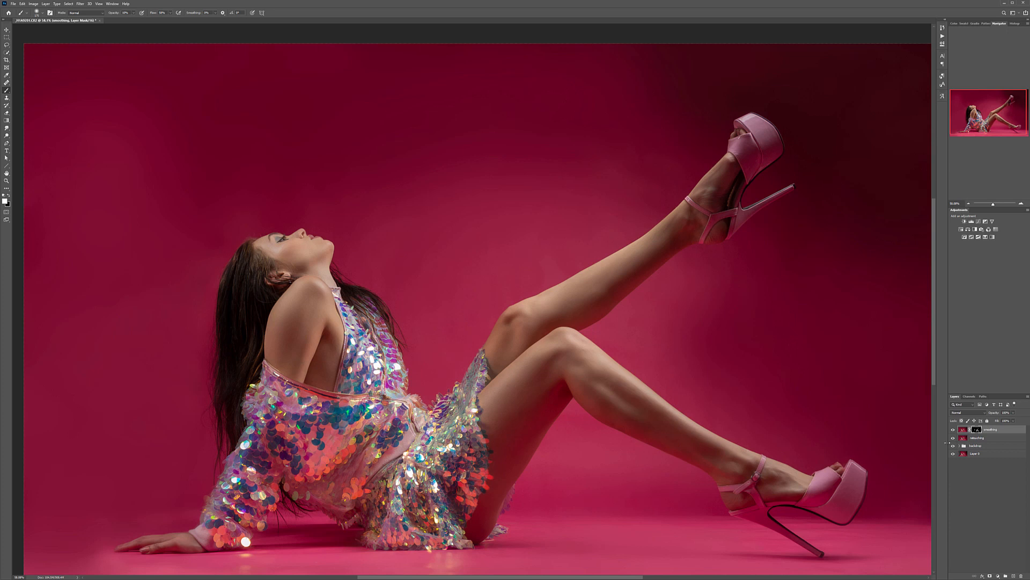
{"action": "scroll", "coordinate": [398, 380], "scroll_direction": "up", "scroll_amount": 5}
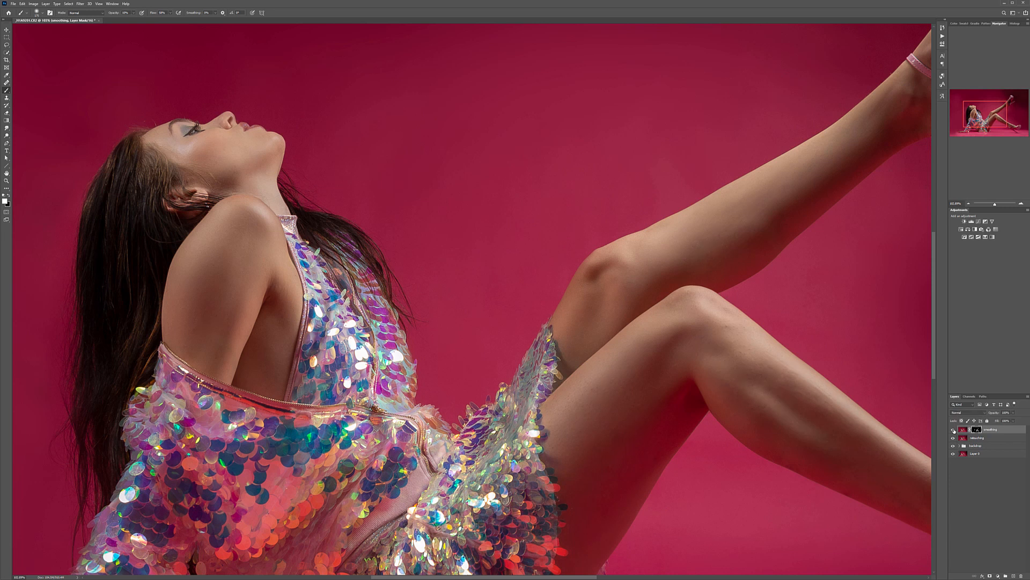
{"action": "scroll", "coordinate": [394, 324], "scroll_direction": "down", "scroll_amount": 6}
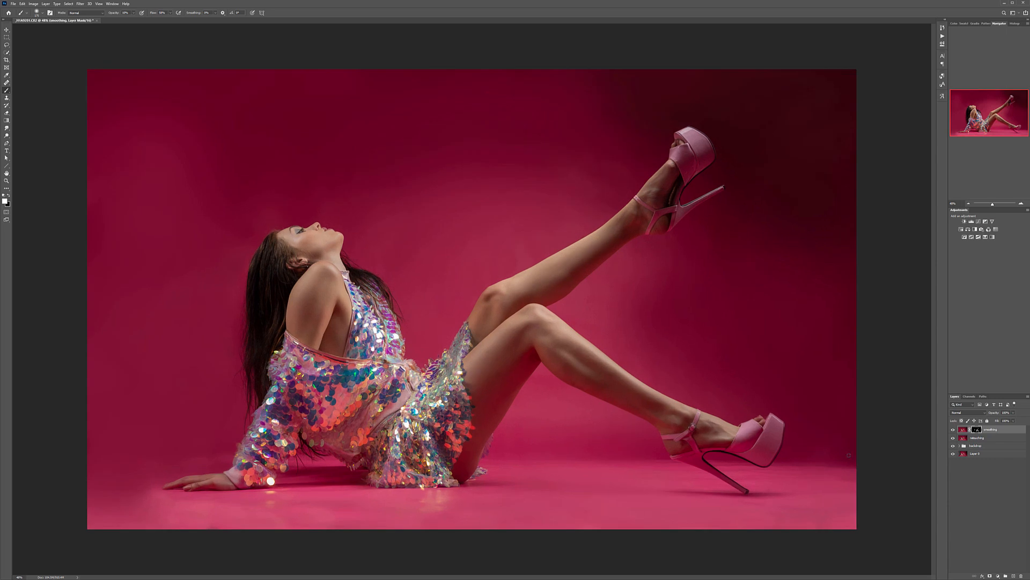
Step: Stamp the visible layers into a new layer named hair and apply the Oil Paint filter with Stylization 10.0 and Scale 0.1
{"action": "key", "text": "ctrl+shift+alt+e"}
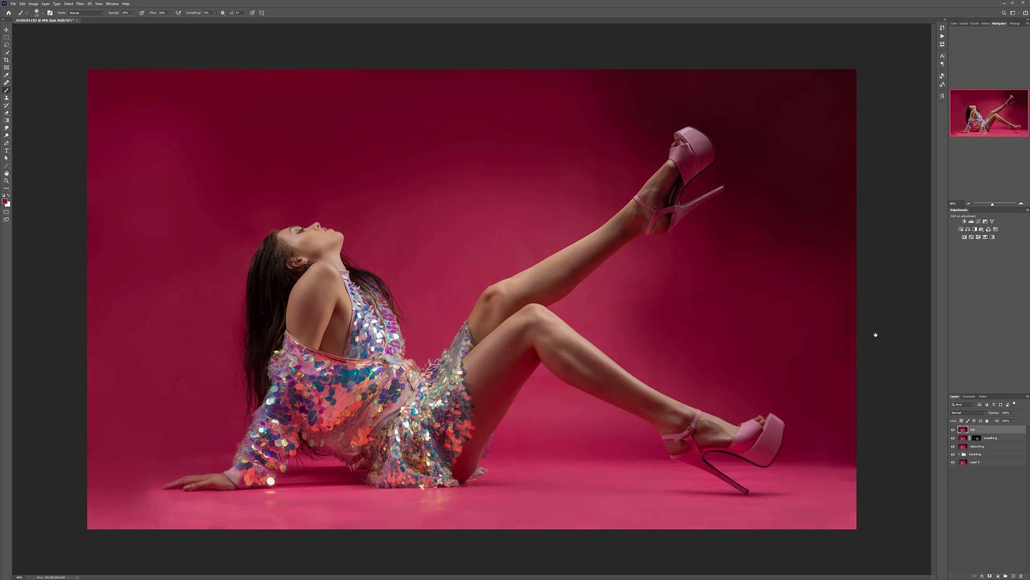
{"action": "left_click", "coordinate": [80, 4]}
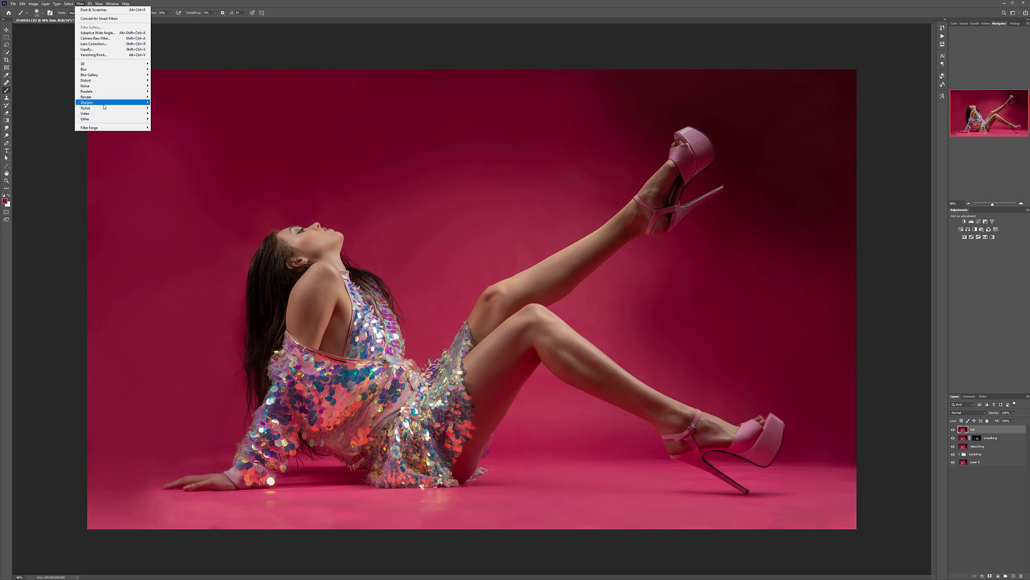
{"action": "left_click", "coordinate": [165, 130]}
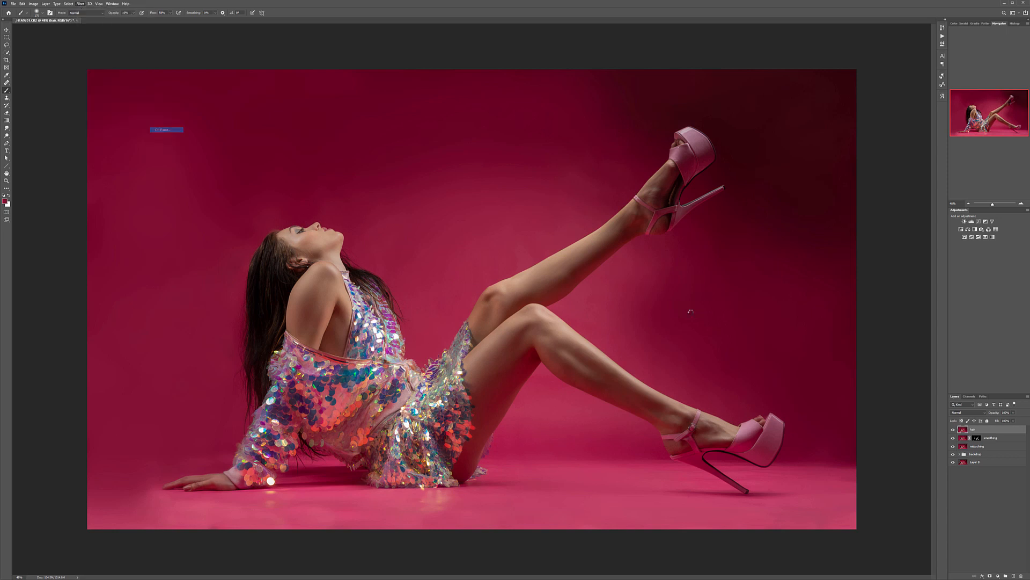
{"action": "mouse_move", "coordinate": [320, 140]}
{"action": "left_mouse_down"}
{"action": "mouse_move", "coordinate": [449, 137]}
{"action": "mouse_move", "coordinate": [468, 125]}
{"action": "left_mouse_up"}
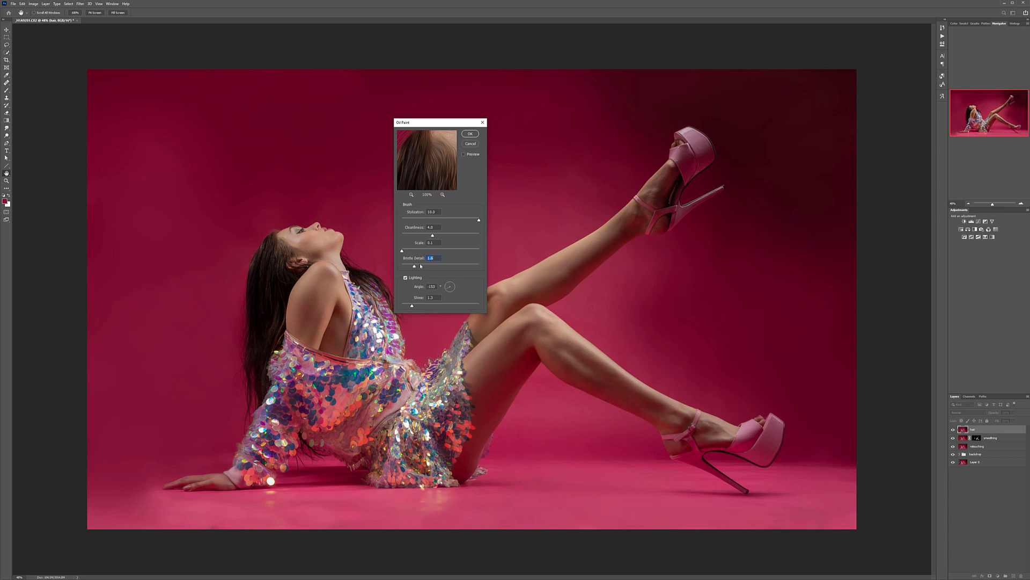
{"action": "left_click", "coordinate": [470, 133]}
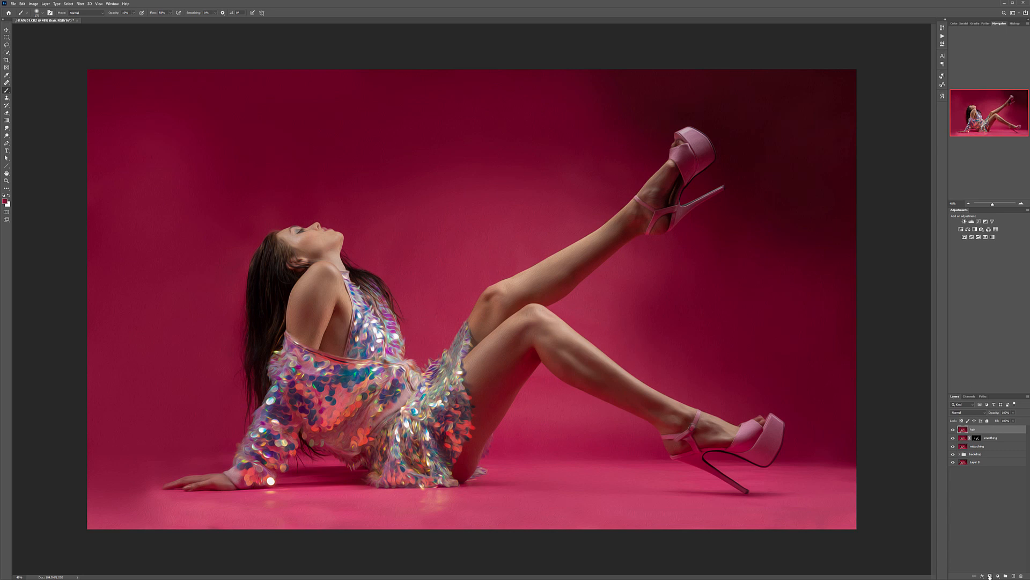
Step: Sharpen the hair layer using Unsharp Mask with a radius of 1.0 pixels, and hide the layer behind a black mask
{"action": "left_click", "coordinate": [80, 4]}
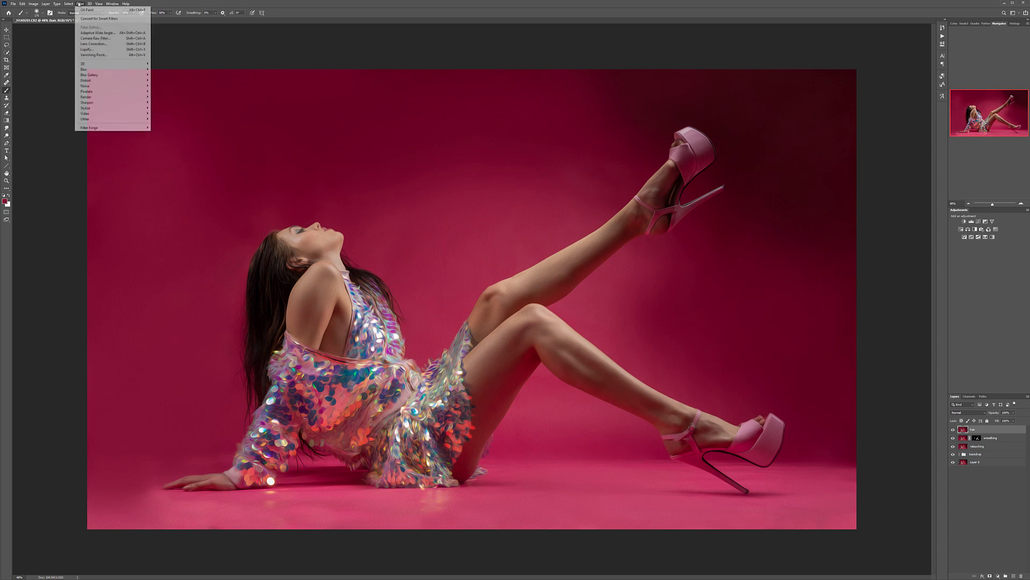
{"action": "mouse_move", "coordinate": [104, 103]}
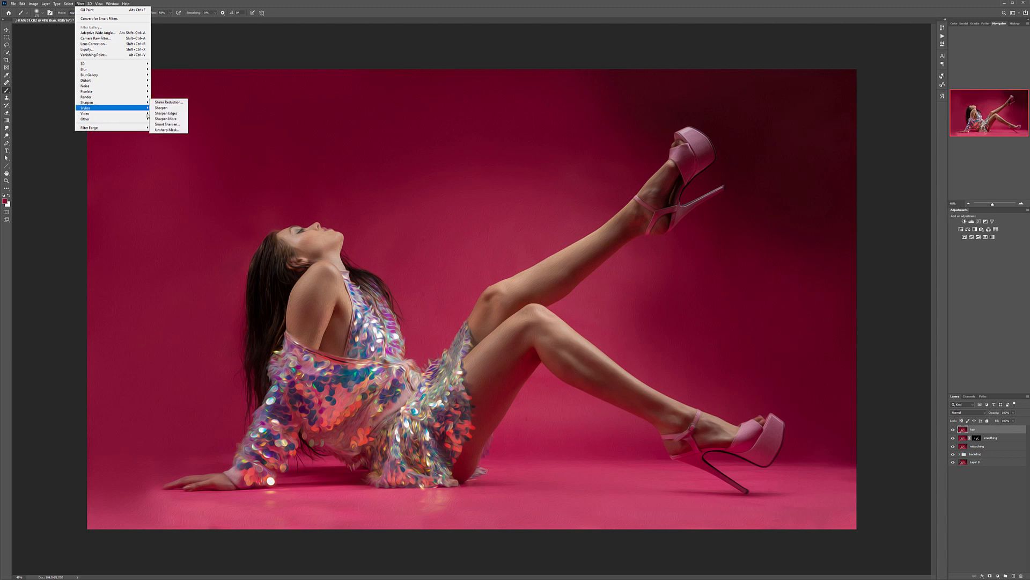
{"action": "left_click", "coordinate": [166, 129]}
{"action": "left_click", "coordinate": [267, 261]}
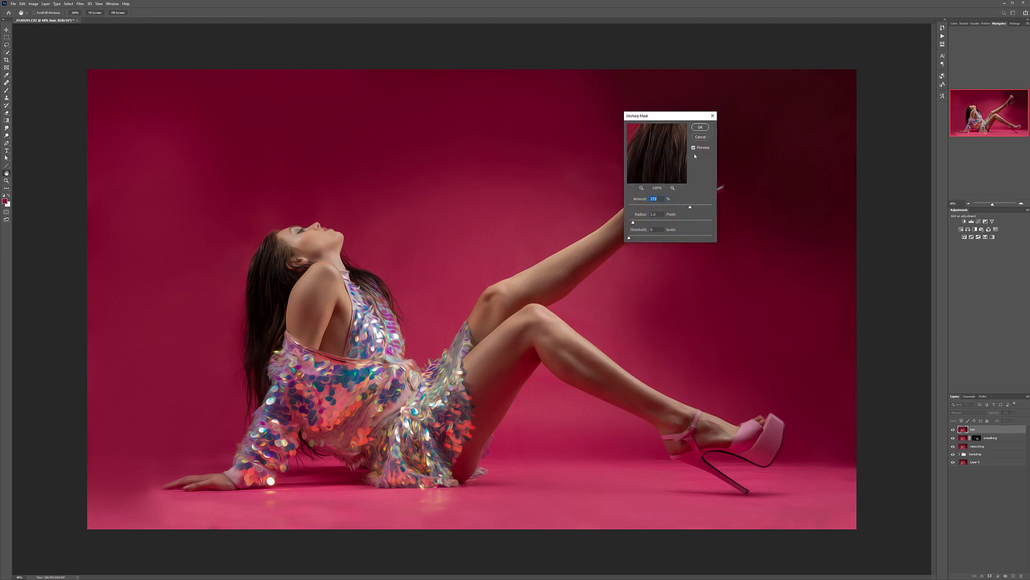
{"action": "left_click", "coordinate": [700, 131]}
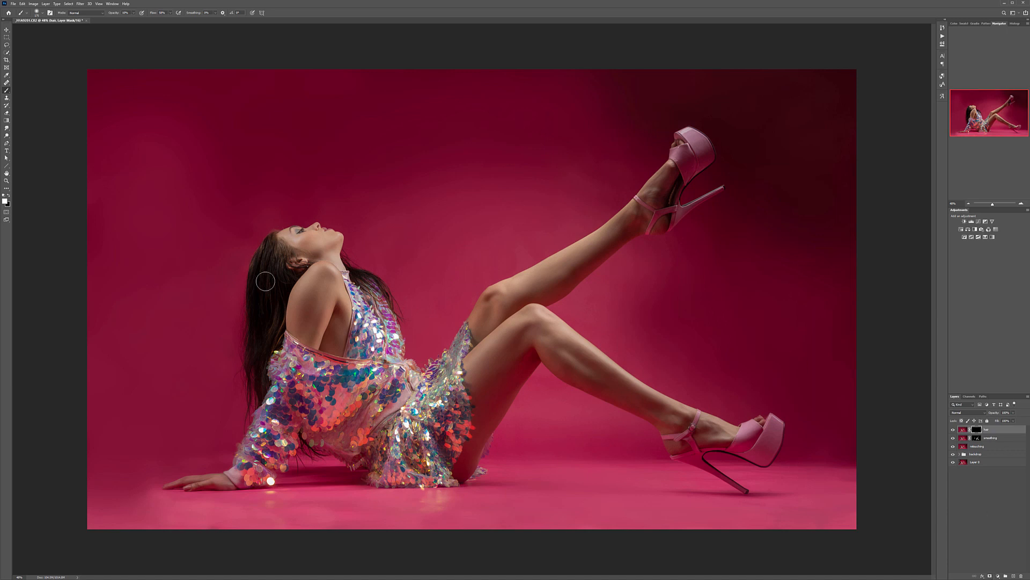
Step: Paint white on the hair layer's mask along the long hair behind the model to reveal the painted, sharpened effect
{"action": "scroll", "coordinate": [266, 281], "scroll_direction": "up", "scroll_amount": 8}
{"action": "left_click_drag", "start_coordinate": [257, 385], "coordinate": [519, 76]}
{"action": "mouse_move", "coordinate": [406, 272]}
{"action": "left_mouse_down"}
{"action": "mouse_move", "coordinate": [411, 483]}
{"action": "mouse_move", "coordinate": [404, 445]}
{"action": "mouse_move", "coordinate": [440, 430]}
{"action": "mouse_move", "coordinate": [443, 352]}
{"action": "mouse_move", "coordinate": [475, 228]}
{"action": "left_mouse_up"}
{"action": "mouse_move", "coordinate": [437, 121]}
{"action": "left_mouse_down"}
{"action": "mouse_move", "coordinate": [374, 257]}
{"action": "mouse_move", "coordinate": [377, 344]}
{"action": "mouse_move", "coordinate": [428, 412]}
{"action": "mouse_move", "coordinate": [428, 508]}
{"action": "mouse_move", "coordinate": [500, 86]}
{"action": "left_mouse_up"}
{"action": "left_click_drag", "start_coordinate": [423, 340], "coordinate": [422, 341]}
{"action": "mouse_move", "coordinate": [426, 182]}
{"action": "left_mouse_down"}
{"action": "mouse_move", "coordinate": [393, 318]}
{"action": "mouse_move", "coordinate": [408, 148]}
{"action": "mouse_move", "coordinate": [446, 171]}
{"action": "mouse_move", "coordinate": [505, 162]}
{"action": "mouse_move", "coordinate": [460, 242]}
{"action": "left_mouse_up"}
{"action": "mouse_move", "coordinate": [451, 370]}
{"action": "left_mouse_down"}
{"action": "mouse_move", "coordinate": [453, 75]}
{"action": "mouse_move", "coordinate": [453, 211]}
{"action": "left_mouse_up"}
{"action": "left_click_drag", "start_coordinate": [432, 327], "coordinate": [410, 497]}
{"action": "mouse_move", "coordinate": [421, 242]}
{"action": "left_mouse_down"}
{"action": "mouse_move", "coordinate": [388, 221]}
{"action": "mouse_move", "coordinate": [403, 149]}
{"action": "mouse_move", "coordinate": [425, 183]}
{"action": "mouse_move", "coordinate": [453, 177]}
{"action": "mouse_move", "coordinate": [451, 164]}
{"action": "mouse_move", "coordinate": [409, 226]}
{"action": "mouse_move", "coordinate": [349, 233]}
{"action": "mouse_move", "coordinate": [391, 250]}
{"action": "mouse_move", "coordinate": [466, 227]}
{"action": "mouse_move", "coordinate": [495, 271]}
{"action": "mouse_move", "coordinate": [443, 335]}
{"action": "mouse_move", "coordinate": [428, 192]}
{"action": "mouse_move", "coordinate": [410, 195]}
{"action": "mouse_move", "coordinate": [481, 203]}
{"action": "mouse_move", "coordinate": [403, 211]}
{"action": "mouse_move", "coordinate": [404, 330]}
{"action": "mouse_move", "coordinate": [347, 458]}
{"action": "mouse_move", "coordinate": [350, 415]}
{"action": "mouse_move", "coordinate": [394, 338]}
{"action": "mouse_move", "coordinate": [453, 315]}
{"action": "left_mouse_up"}
{"action": "left_click_drag", "start_coordinate": [827, 234], "coordinate": [487, 327]}
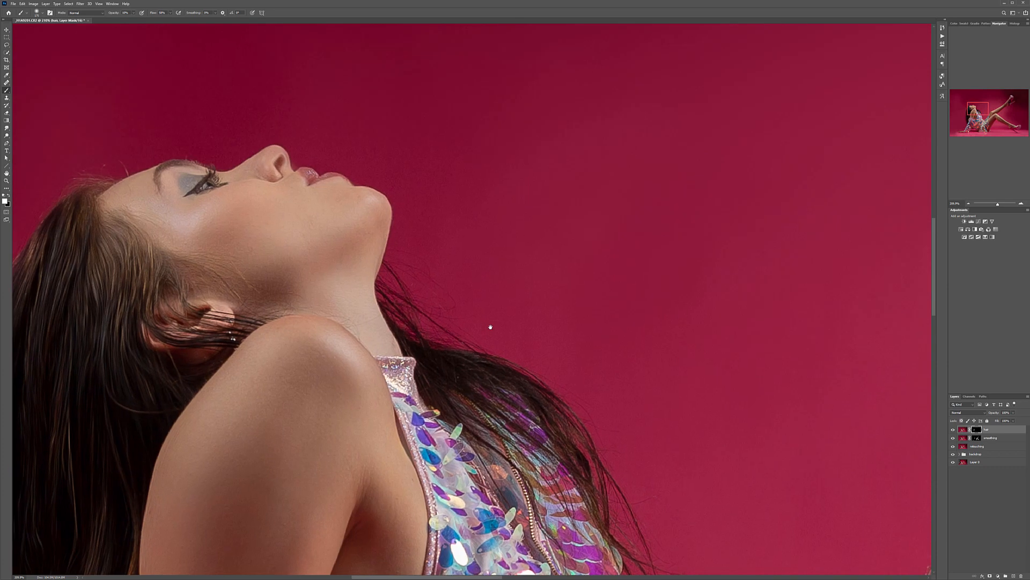
Step: Reveal the hair effect on the thinner strands over the chest and around the ear with a smaller brush
{"action": "key", "text": "bracketleft"}
{"action": "key", "text": "bracketleft"}
{"action": "key", "text": "bracketleft"}
{"action": "key", "text": "bracketleft"}
{"action": "key", "text": "bracketleft"}
{"action": "left_click_drag", "start_coordinate": [640, 501], "coordinate": [570, 397]}
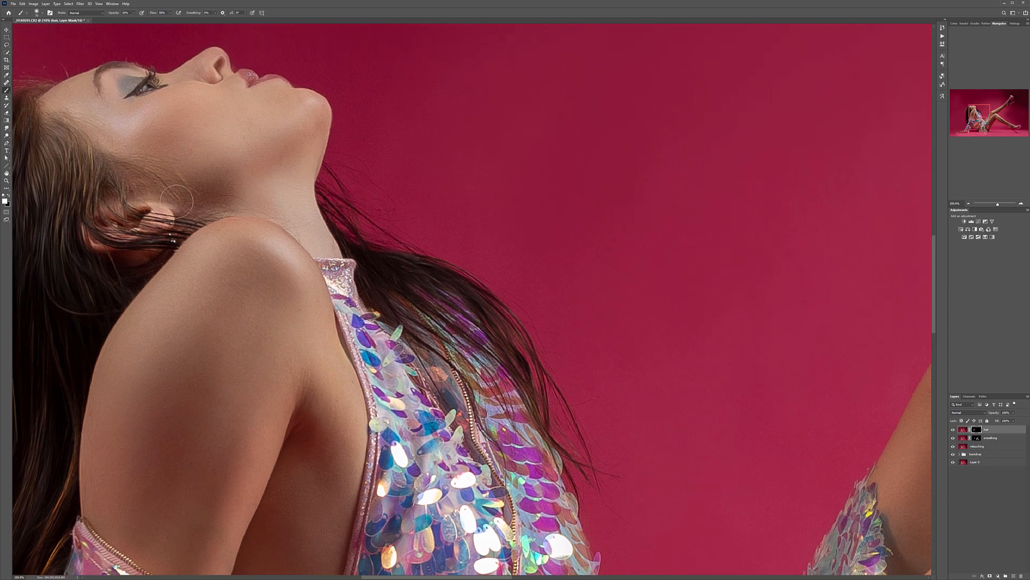
Step: Add a new top layer named db, fill it with 50% gray, and set its blend mode to Soft Light
{"action": "key", "text": "ctrl+0"}
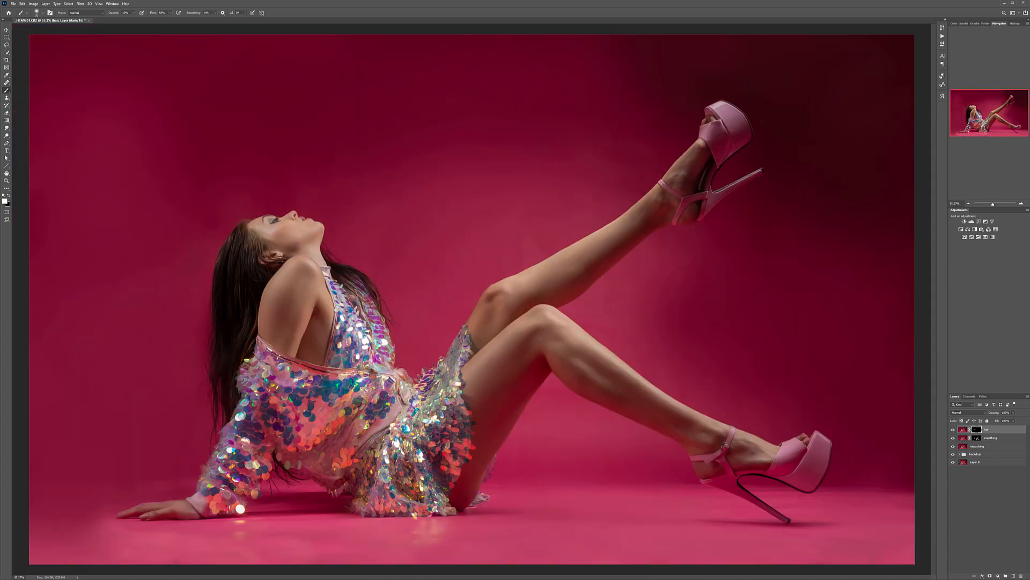
{"action": "scroll", "coordinate": [349, 336], "scroll_direction": "down", "scroll_amount": 3}
{"action": "scroll", "coordinate": [349, 336], "scroll_direction": "up", "scroll_amount": 2}
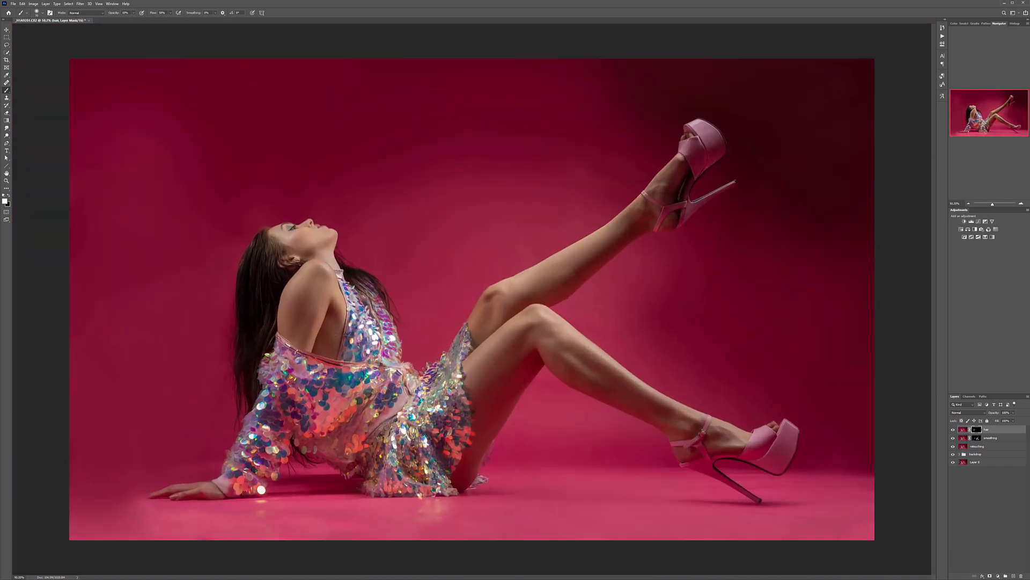
{"action": "scroll", "coordinate": [349, 336], "scroll_direction": "down", "scroll_amount": 1}
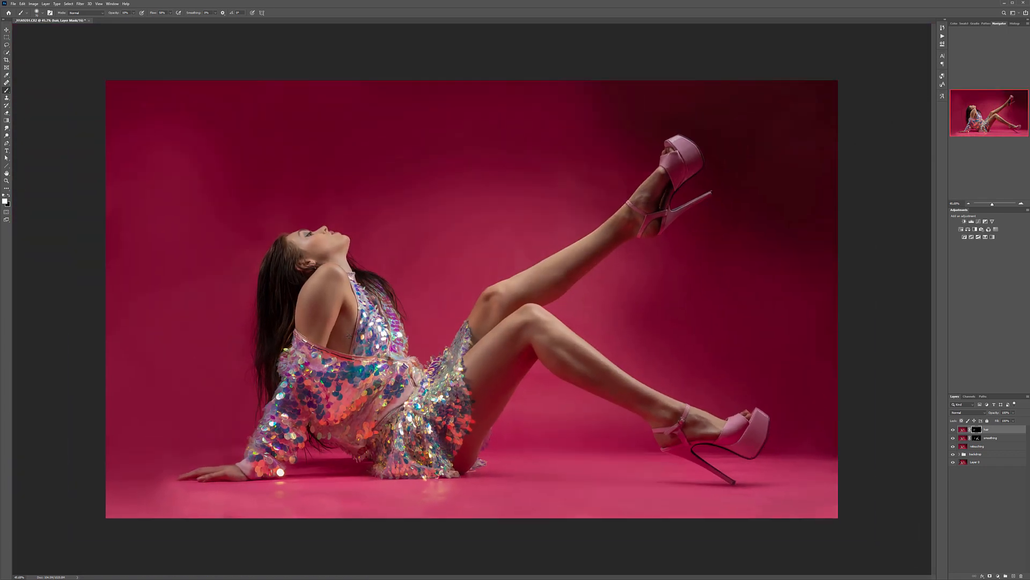
{"action": "left_click", "coordinate": [1013, 576]}
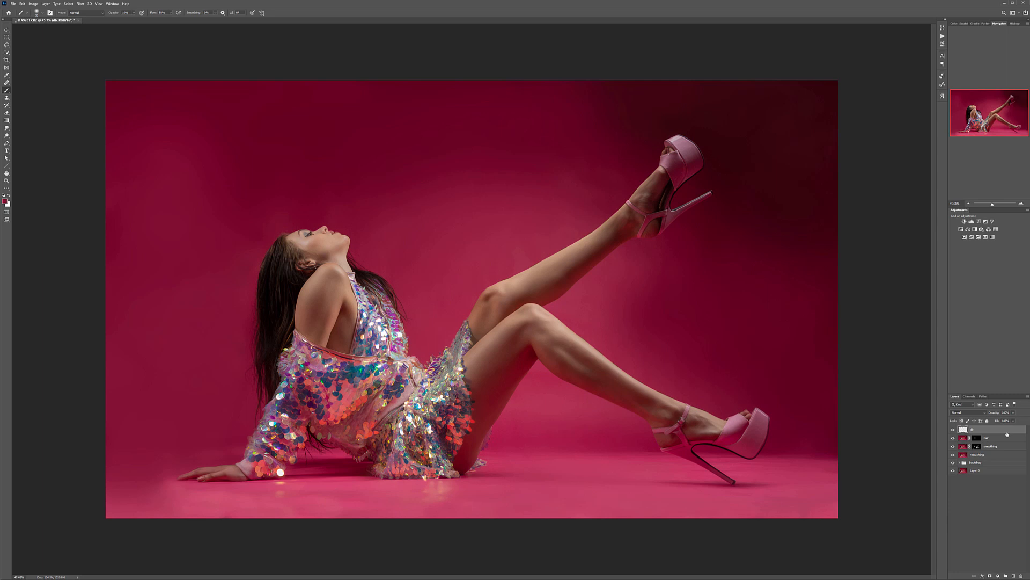
{"action": "key", "text": "shift+F5"}
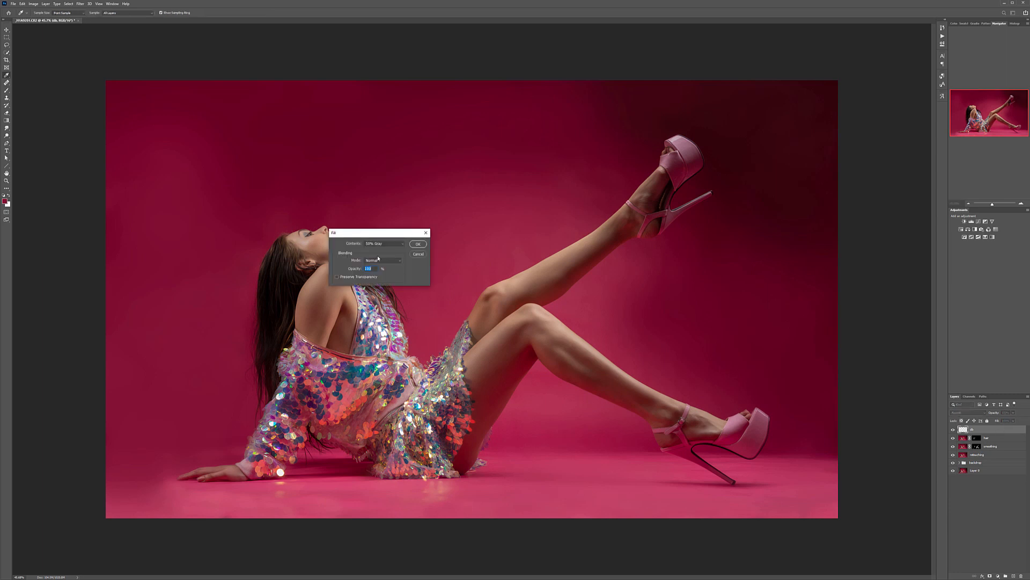
{"action": "left_click", "coordinate": [417, 244]}
{"action": "key", "text": "b"}
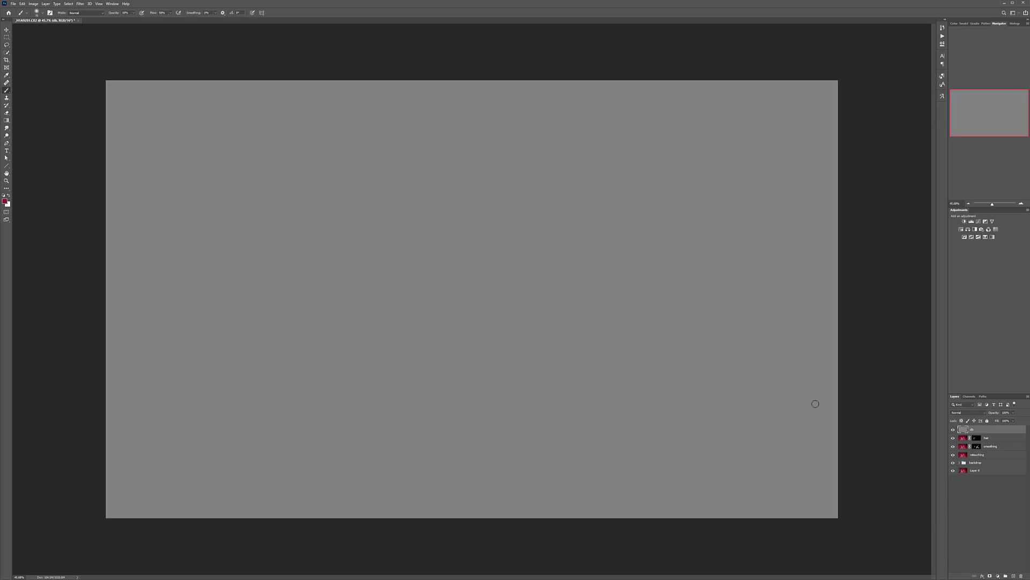
{"action": "left_click", "coordinate": [985, 412]}
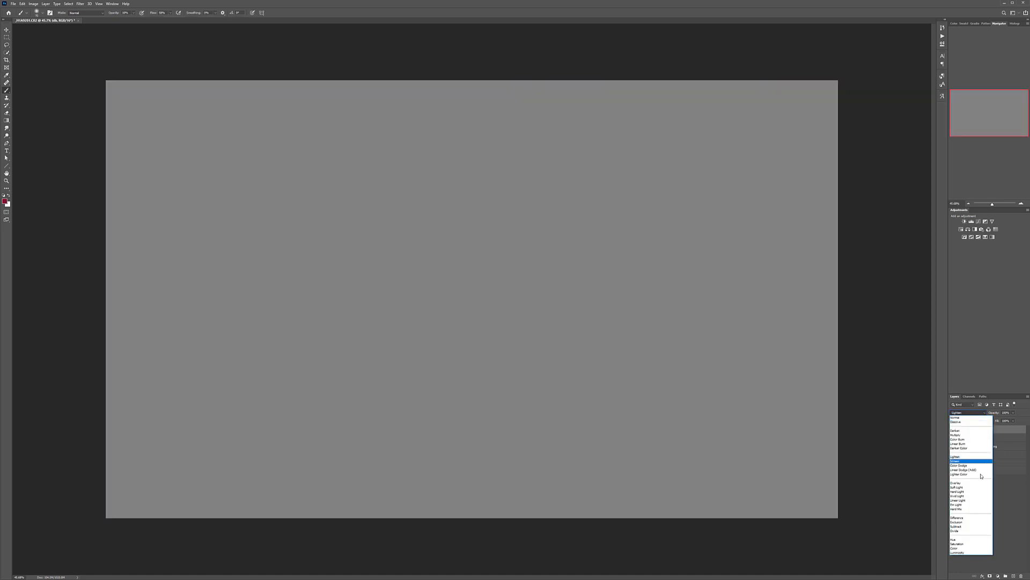
{"action": "left_click", "coordinate": [966, 494]}
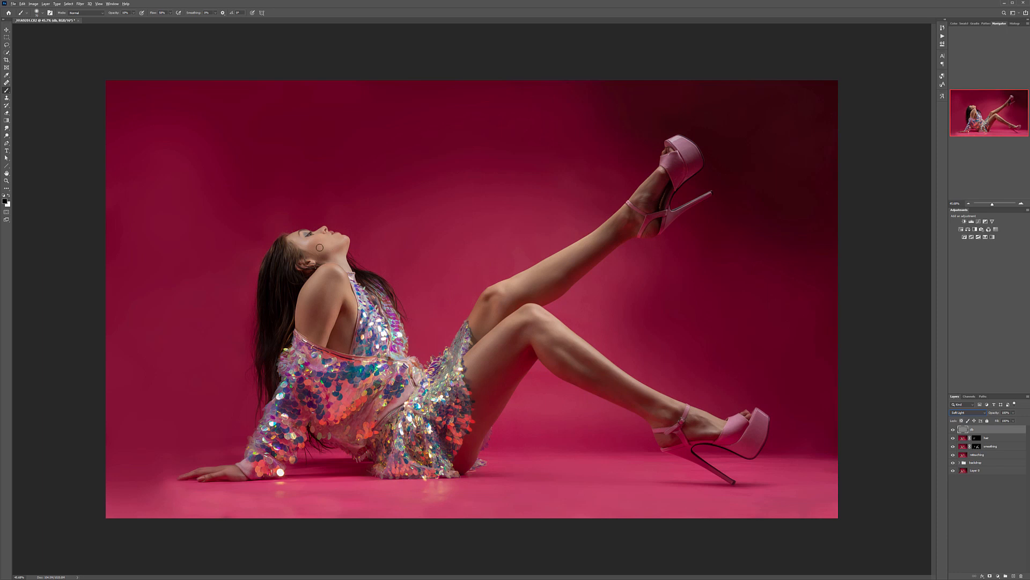
Step: Paint black on the gray Soft Light layer to deepen the shadows of the face, neck and arm, adjusting the brush size to each area
{"action": "scroll", "coordinate": [298, 252], "scroll_direction": "up", "scroll_amount": 10}
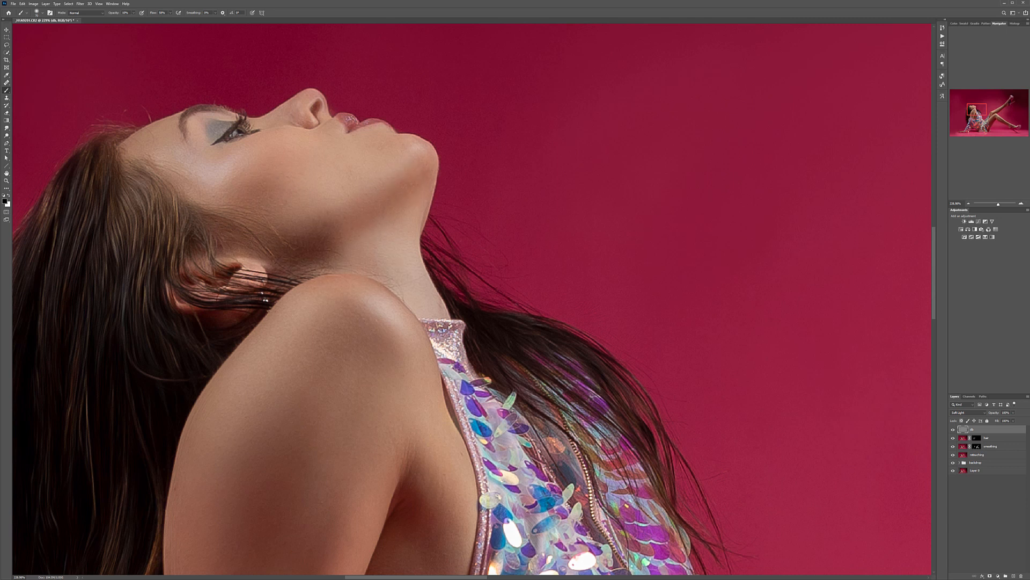
{"action": "key", "text": "bracketleft"}
{"action": "key", "text": "bracketleft"}
{"action": "key", "text": "bracketleft"}
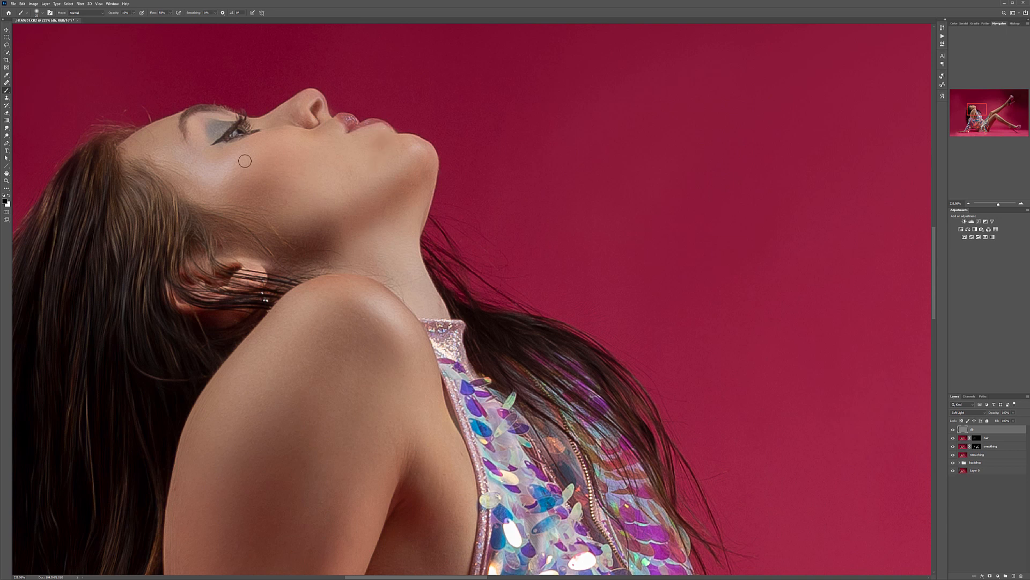
{"action": "key", "text": "bracketright"}
{"action": "key", "text": "bracketright"}
{"action": "key", "text": "bracketright"}
{"action": "key", "text": "bracketright"}
{"action": "key", "text": "bracketright"}
{"action": "key", "text": "bracketright"}
{"action": "key", "text": "bracketright"}
{"action": "key", "text": "bracketright"}
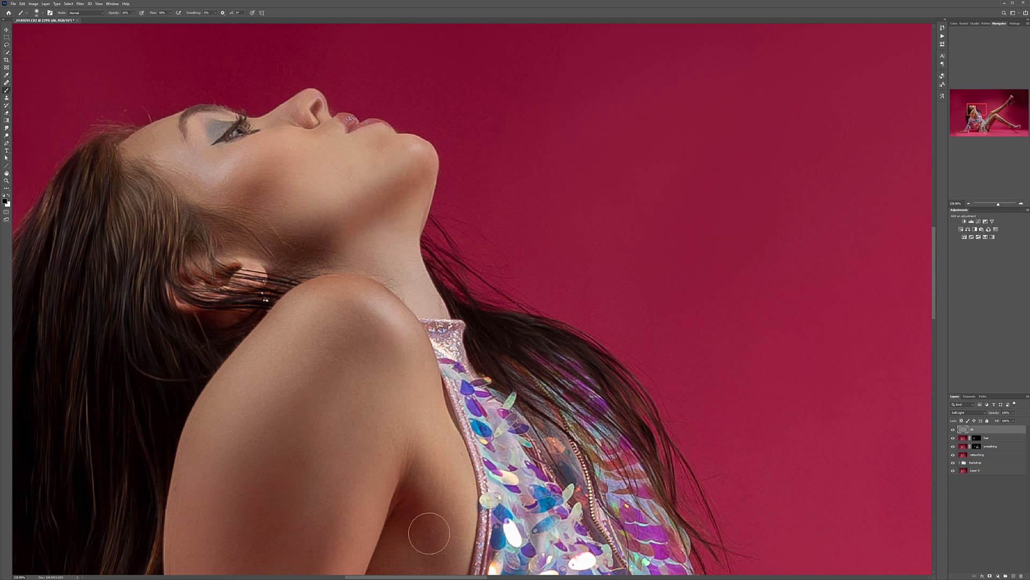
{"action": "scroll", "coordinate": [444, 536], "scroll_direction": "down", "scroll_amount": 4}
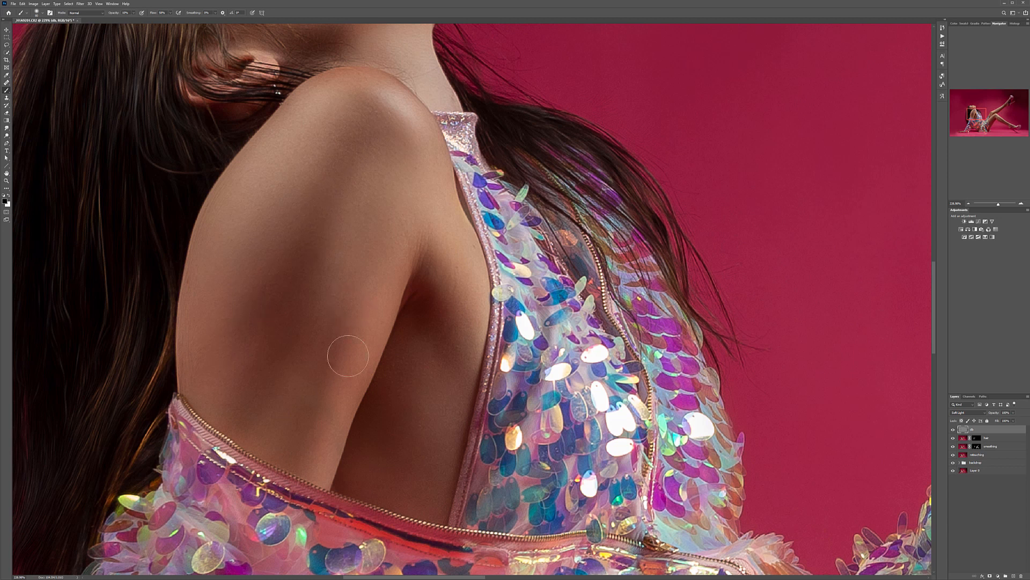
{"action": "scroll", "coordinate": [419, 405], "scroll_direction": "down", "scroll_amount": 12}
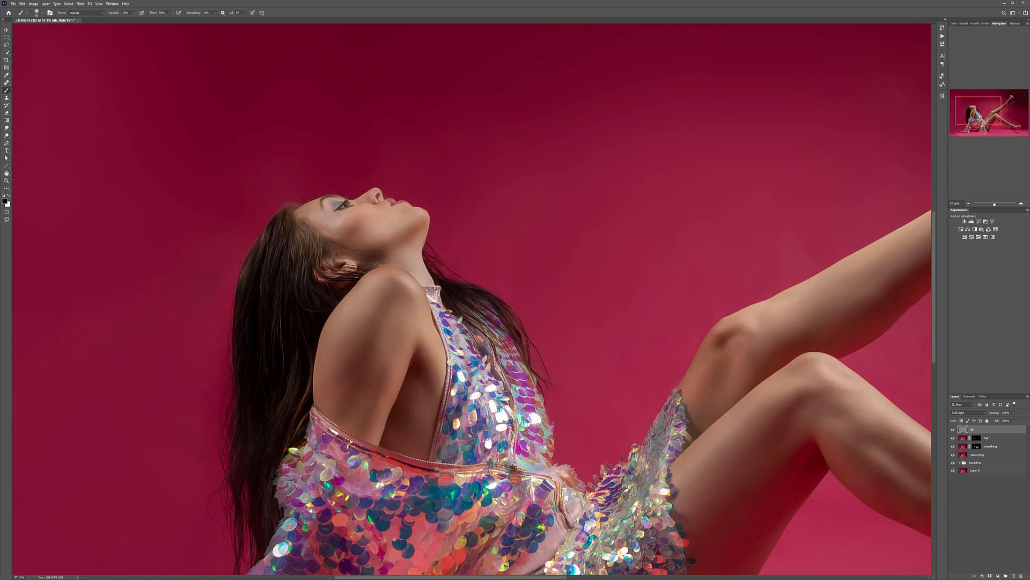
Step: Examine the dodge and burn shading on the face, sleeve, resting hand and legs, then on the whole figure
{"action": "scroll", "coordinate": [398, 417], "scroll_direction": "up", "scroll_amount": 2}
{"action": "key", "text": "x"}
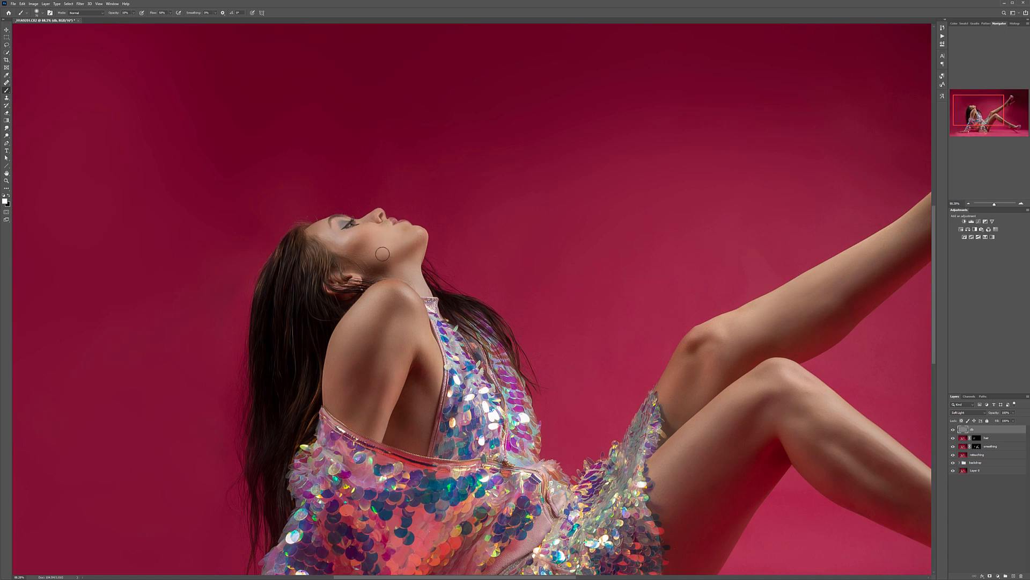
{"action": "left_click_drag", "start_coordinate": [735, 449], "coordinate": [699, 236]}
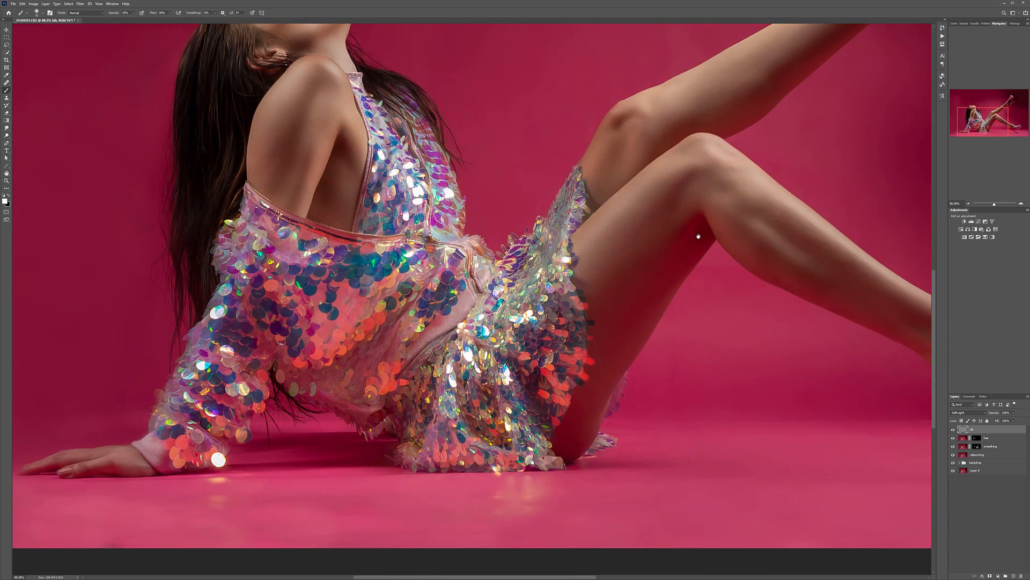
{"action": "left_click_drag", "start_coordinate": [139, 447], "coordinate": [315, 487]}
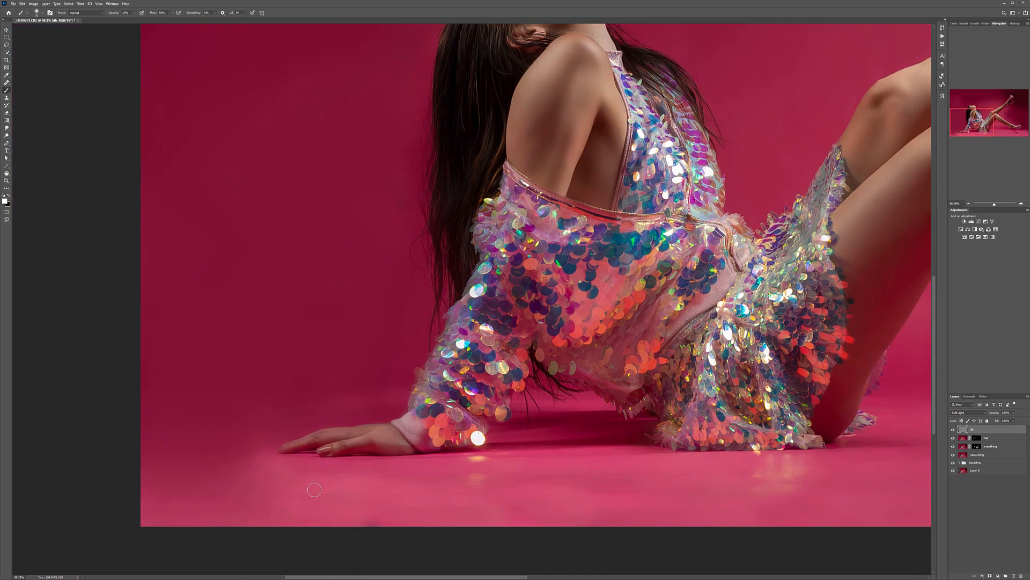
{"action": "key", "text": "x"}
{"action": "key", "text": "x"}
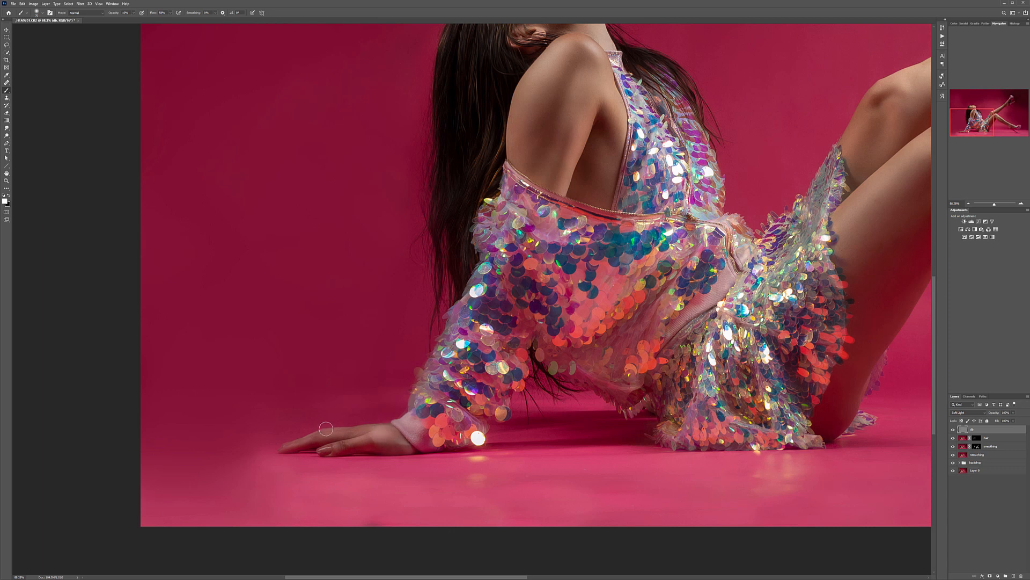
{"action": "left_click_drag", "start_coordinate": [741, 305], "coordinate": [269, 315]}
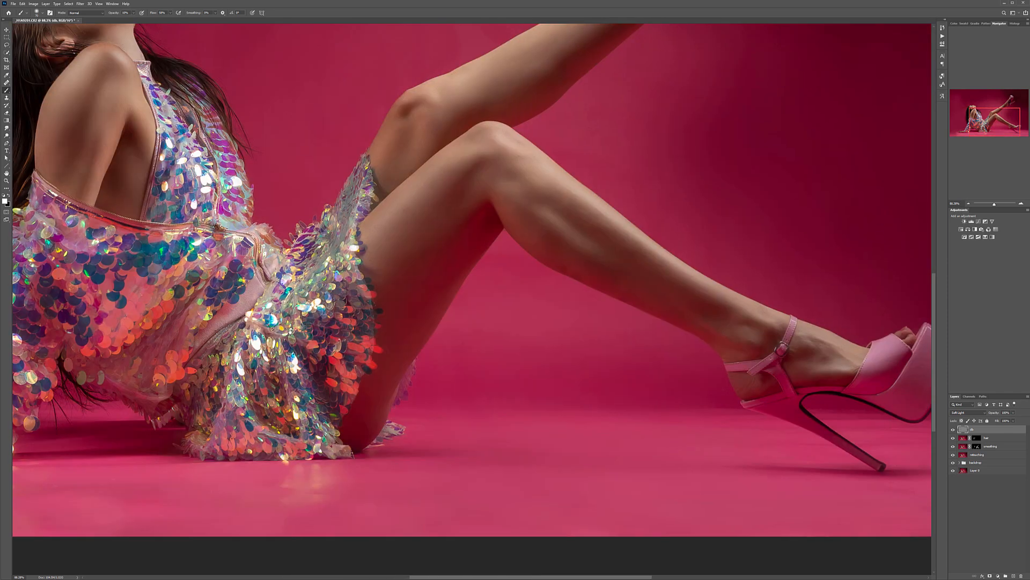
{"action": "scroll", "coordinate": [450, 360], "scroll_direction": "down", "scroll_amount": 4}
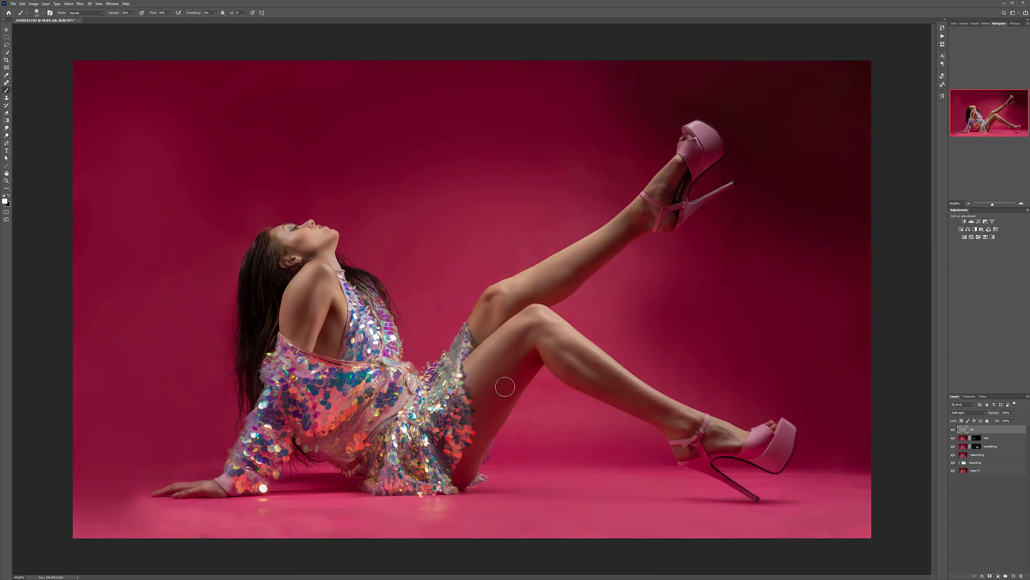
Step: Paint black on the db layer along the raised leg and the bent lower leg to deepen their shadows
{"action": "key", "text": "x"}
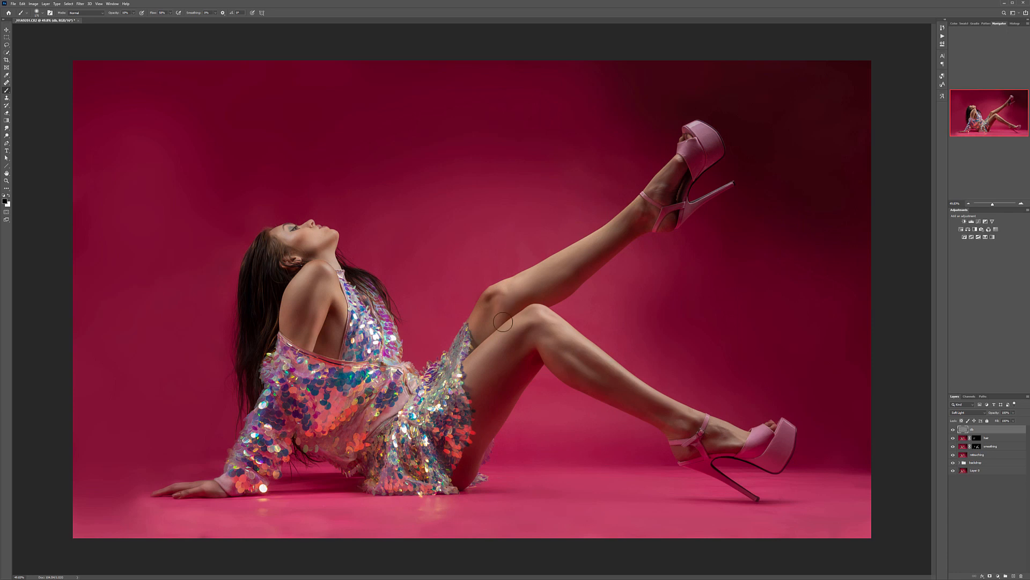
{"action": "left_click_drag", "start_coordinate": [559, 285], "coordinate": [649, 218]}
{"action": "left_click_drag", "start_coordinate": [561, 345], "coordinate": [646, 413]}
{"action": "left_click_drag", "start_coordinate": [572, 384], "coordinate": [707, 434]}
{"action": "left_click_drag", "start_coordinate": [609, 369], "coordinate": [698, 422]}
Step: Switch the paint color to white and reduce the brush size for dodging highlights on the bent lower leg
{"action": "key", "text": "x"}
{"action": "key", "text": "bracketleft"}
{"action": "key", "text": "bracketleft"}
{"action": "key", "text": "bracketleft"}
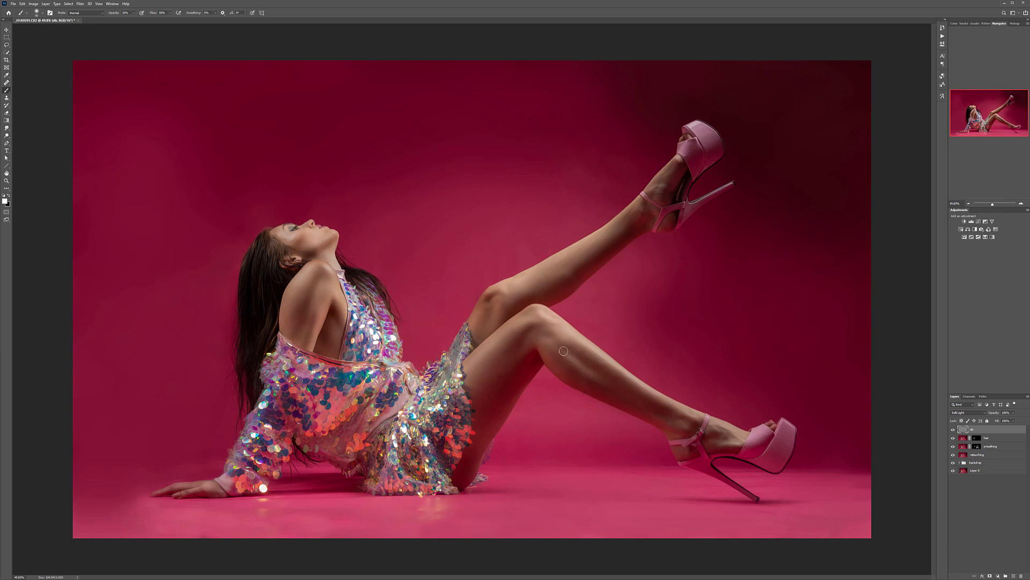
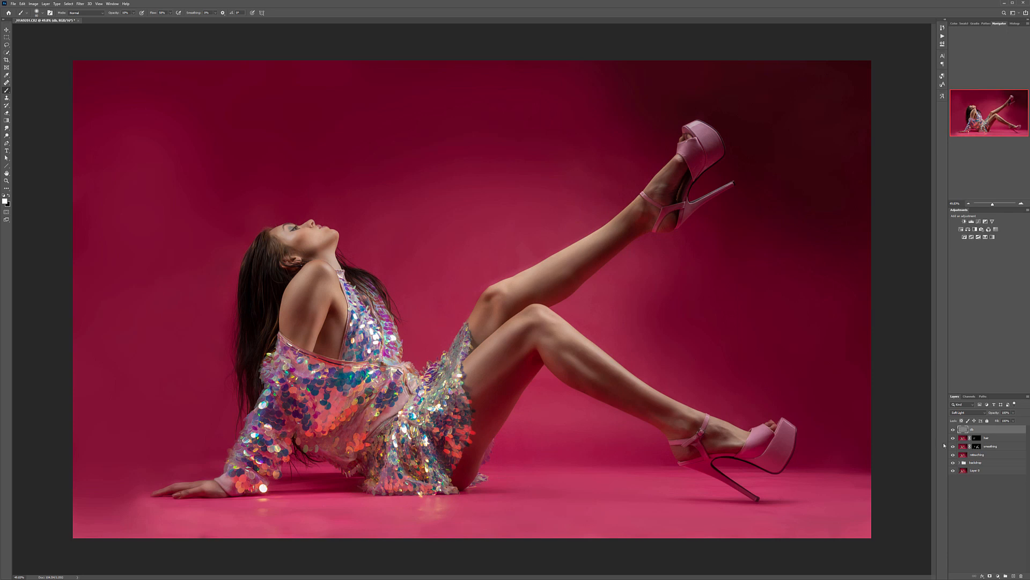
Step: Compare the photo with and without the dodge and burn layer, and inspect its painted strokes on their own
{"action": "left_click", "coordinate": [953, 430], "text": "alt"}
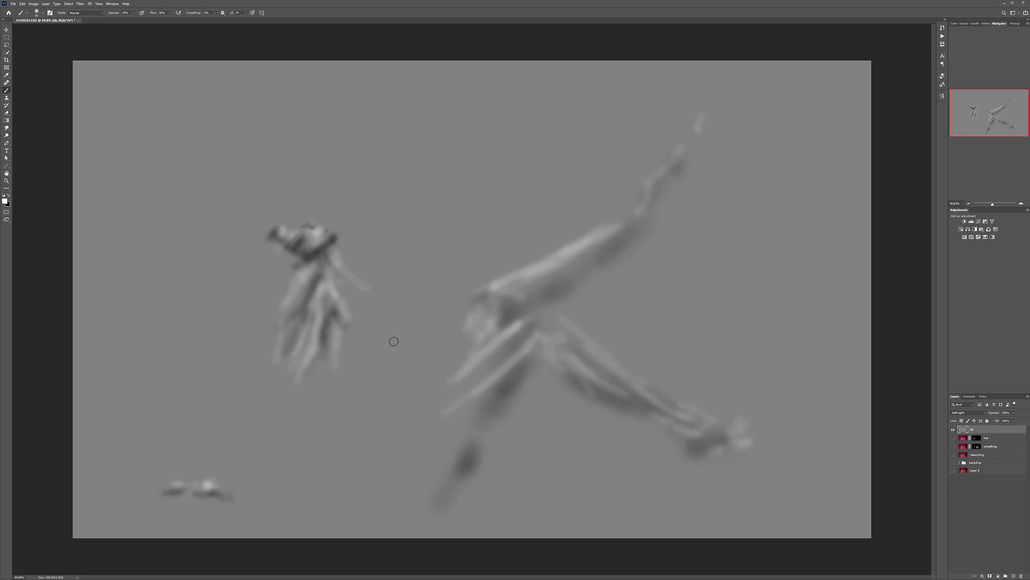
{"action": "left_click", "coordinate": [954, 430], "text": "alt"}
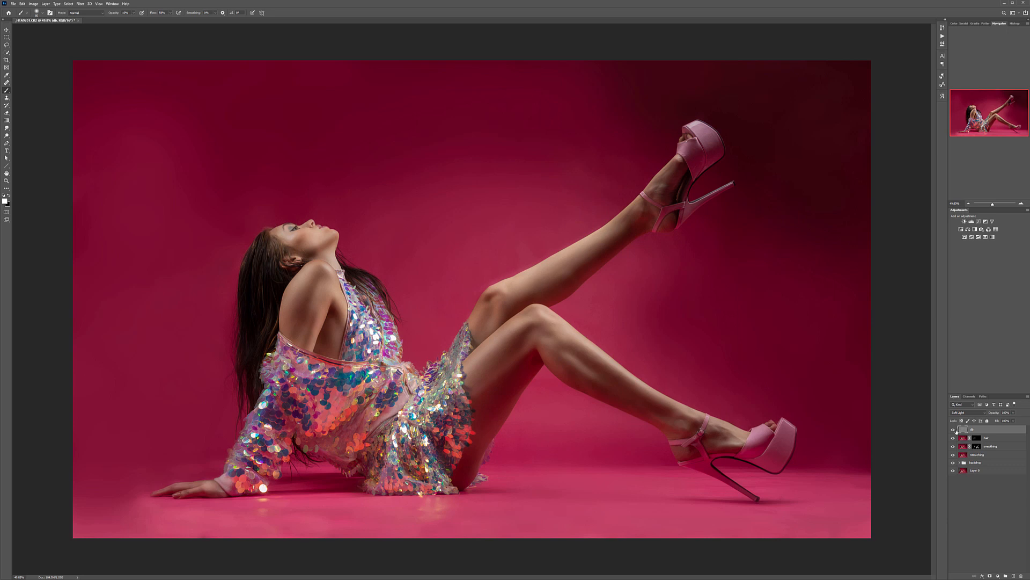
{"action": "left_click", "coordinate": [952, 431]}
{"action": "left_click", "coordinate": [953, 429]}
{"action": "left_click", "coordinate": [953, 429]}
{"action": "left_click", "coordinate": [953, 429]}
Step: Merge all visible layers into a new layer at the top of the stack and rename it
{"action": "key", "text": "ctrl+shift+alt+e"}
{"action": "double_click", "coordinate": [974, 429]}
{"action": "type", "text": "f"}
{"action": "key", "text": "Return"}
Step: Convert the merged layer to black and white, raising the reds and yellows to brighten the skin and backdrop
{"action": "left_click", "coordinate": [33, 4]}
{"action": "mouse_move", "coordinate": [54, 19]}
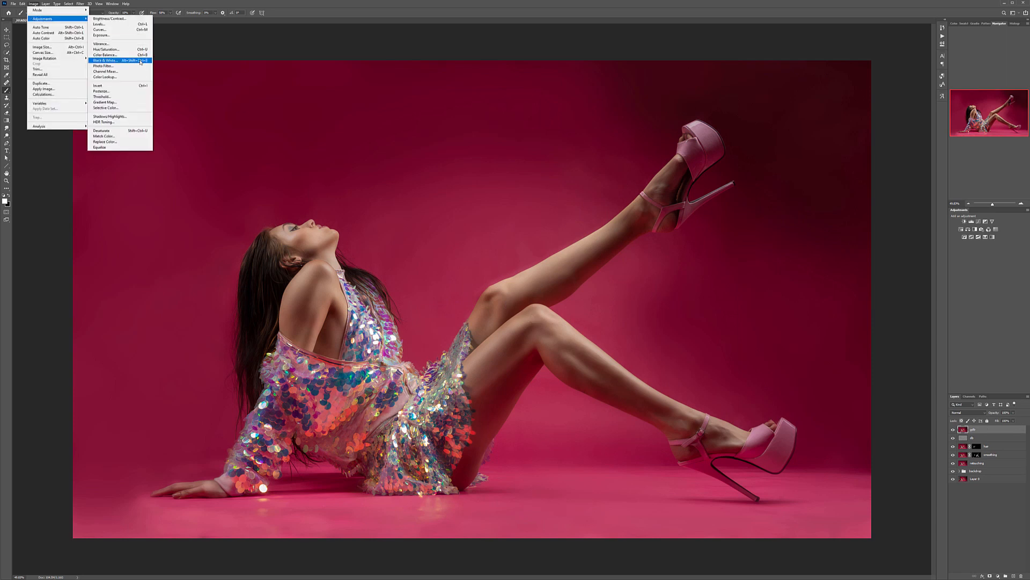
{"action": "left_click", "coordinate": [140, 60]}
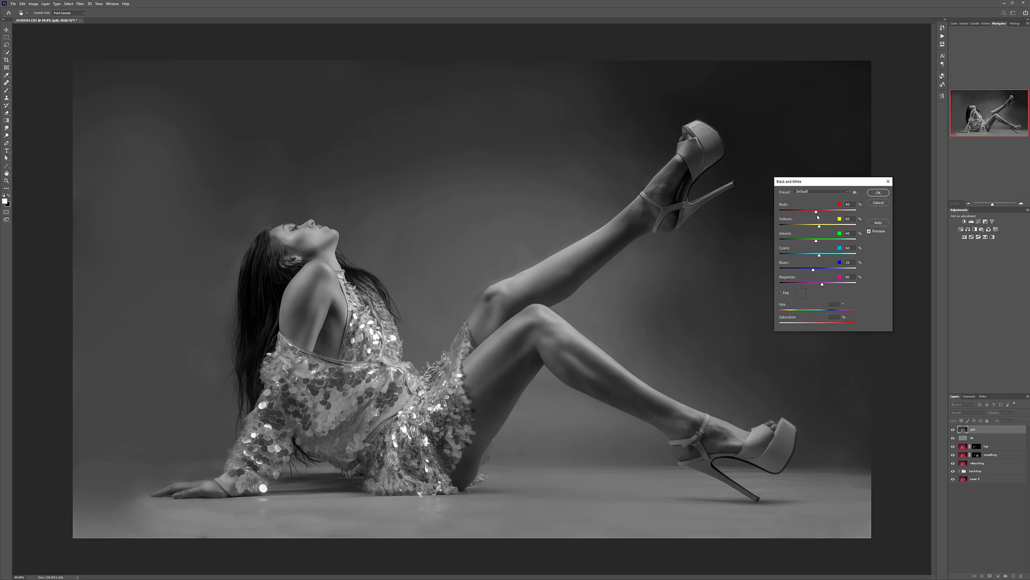
{"action": "mouse_move", "coordinate": [818, 213]}
{"action": "left_mouse_down"}
{"action": "mouse_move", "coordinate": [828, 212]}
{"action": "mouse_move", "coordinate": [829, 227]}
{"action": "left_mouse_up"}
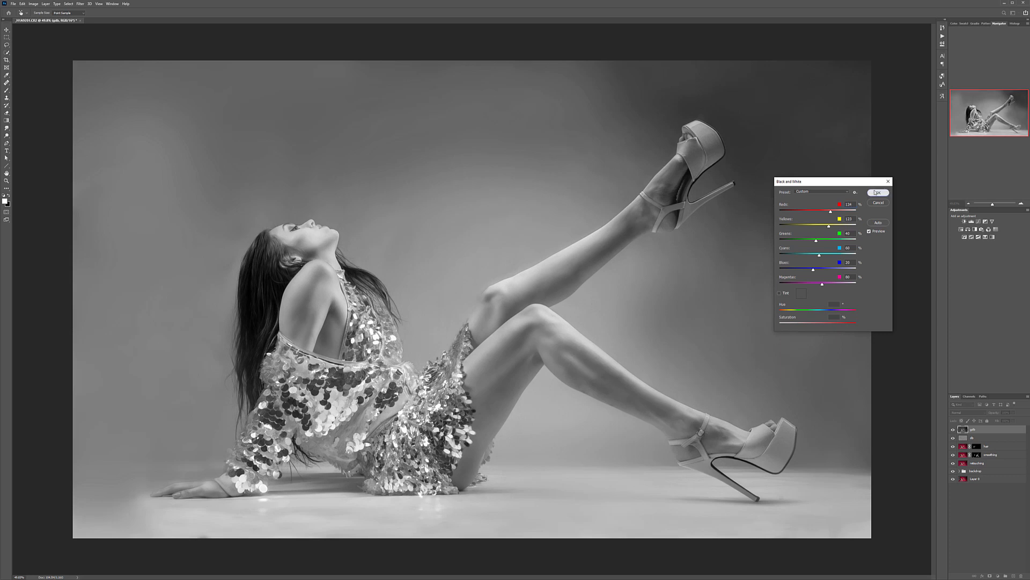
{"action": "left_click", "coordinate": [878, 192]}
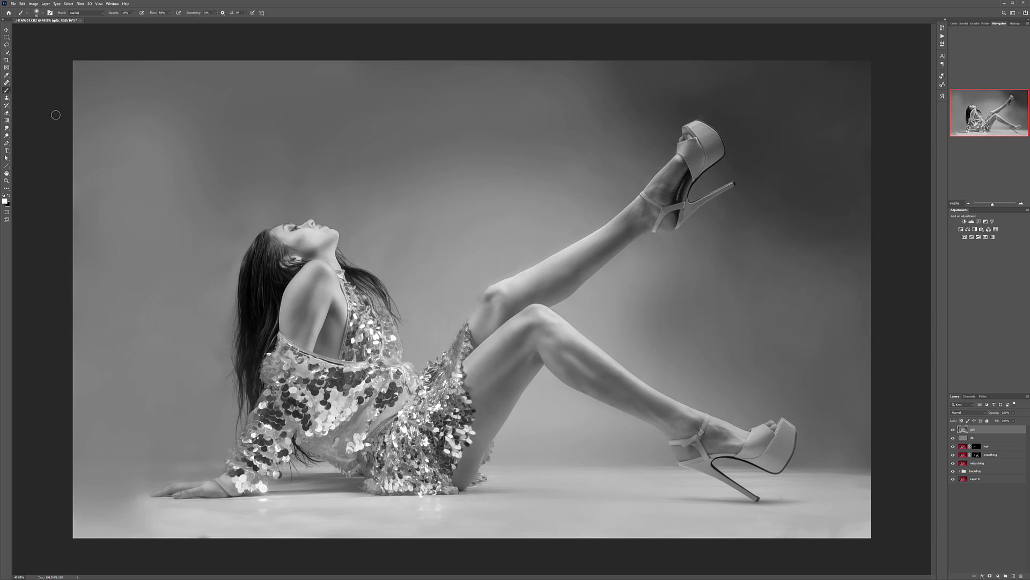
Step: Start a Shadows/Highlights adjustment on the black and white layer with smaller radii and both amounts at 100%
{"action": "left_click", "coordinate": [34, 4]}
{"action": "mouse_move", "coordinate": [45, 19]}
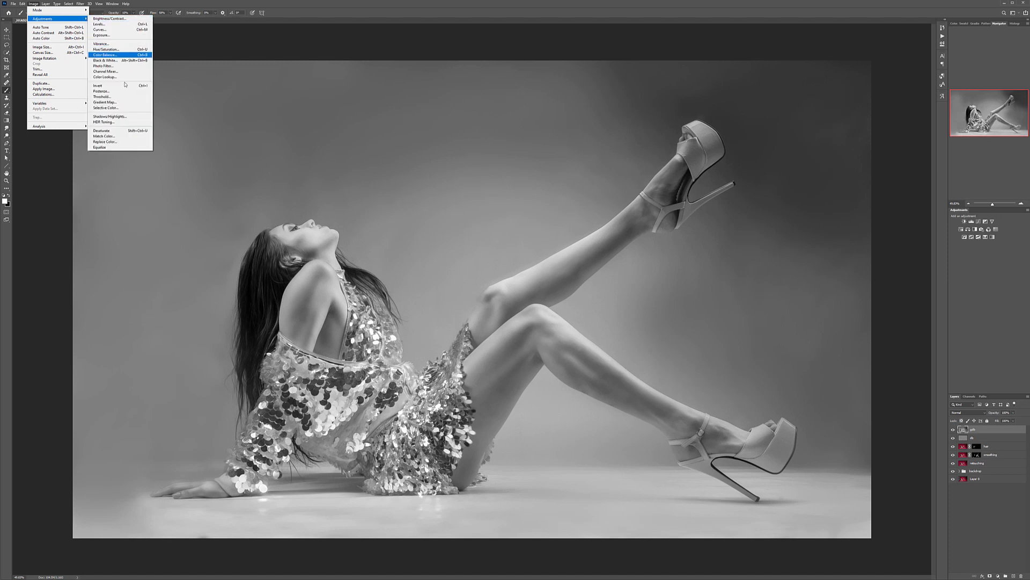
{"action": "left_click", "coordinate": [110, 116]}
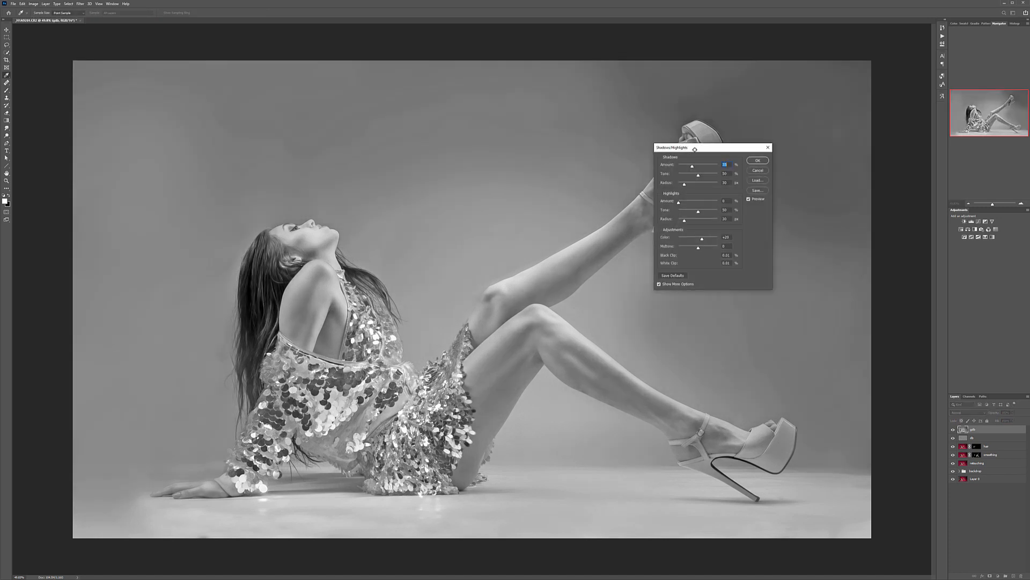
{"action": "type", "text": "1"}
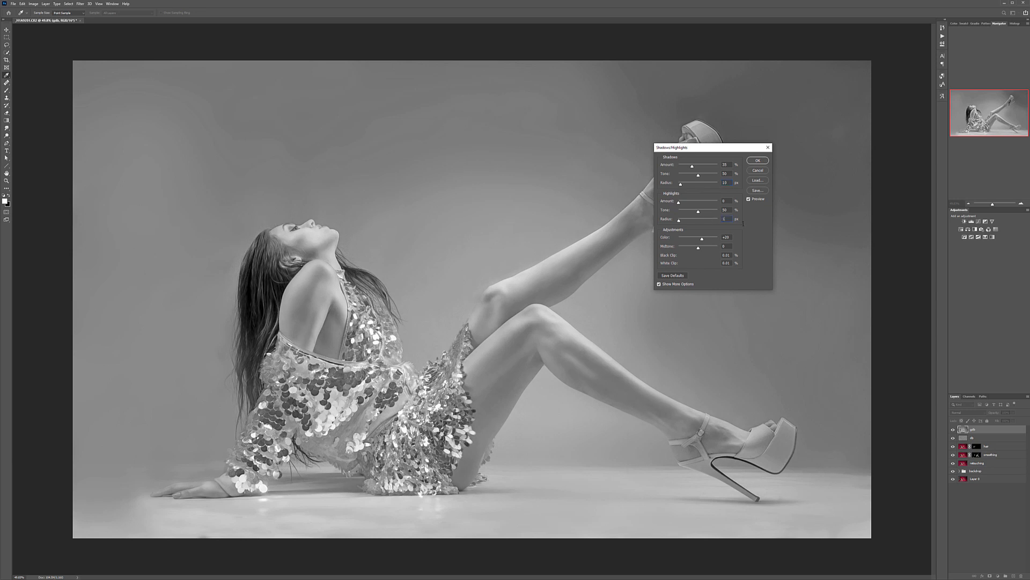
{"action": "left_click_drag", "start_coordinate": [692, 167], "coordinate": [719, 167]}
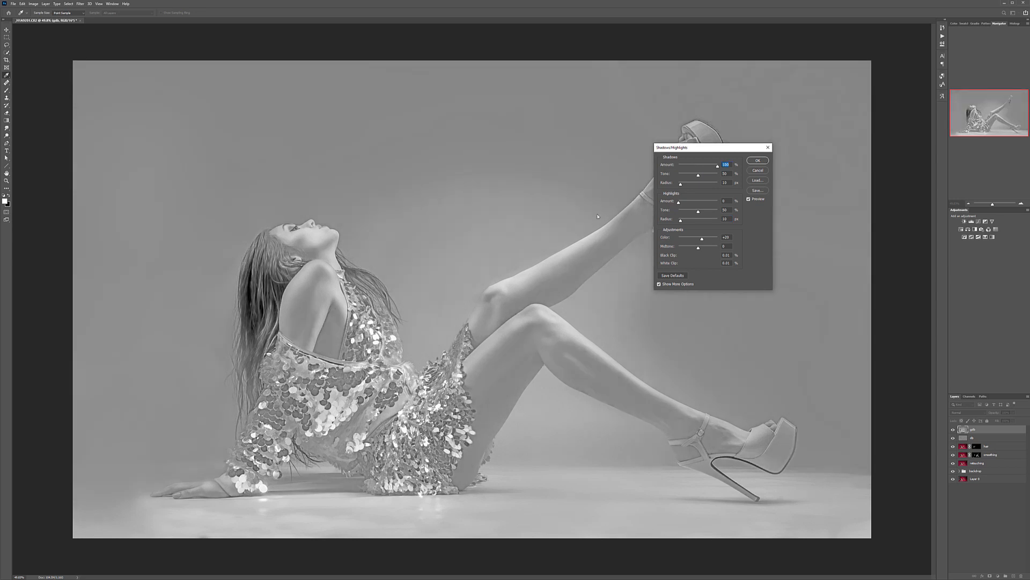
{"action": "left_click_drag", "start_coordinate": [680, 203], "coordinate": [784, 197]}
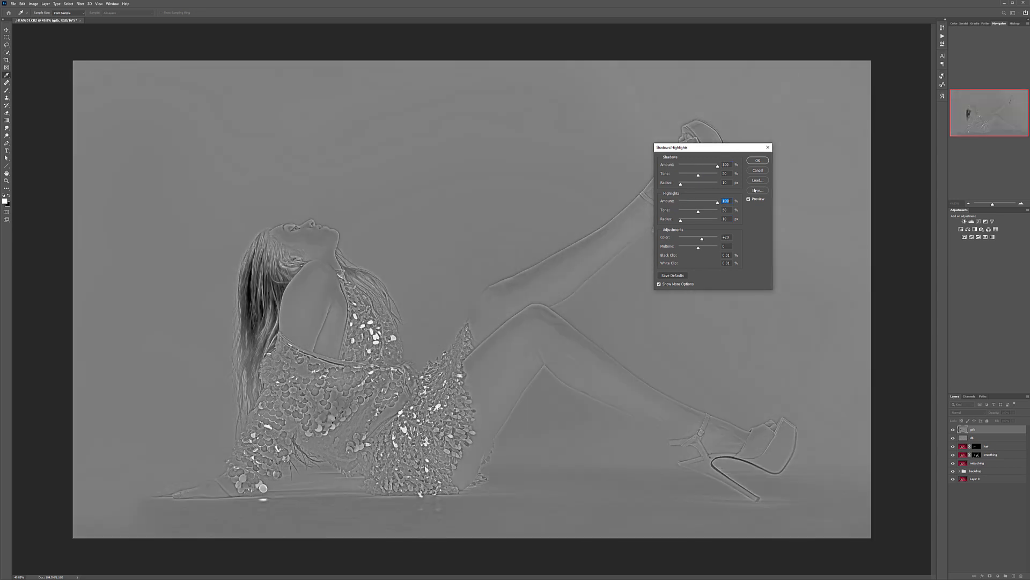
Step: Lower the Shadows tone to about 24% and the Highlights tone to about 30%, and apply the Shadows/Highlights adjustment
{"action": "left_click_drag", "start_coordinate": [699, 175], "coordinate": [692, 175]}
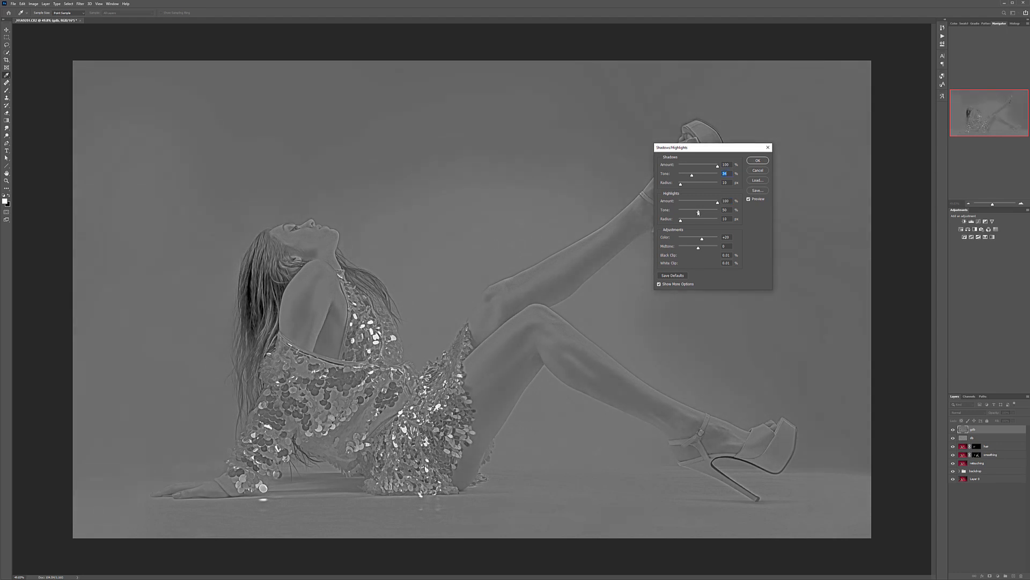
{"action": "left_click_drag", "start_coordinate": [697, 212], "coordinate": [691, 212]}
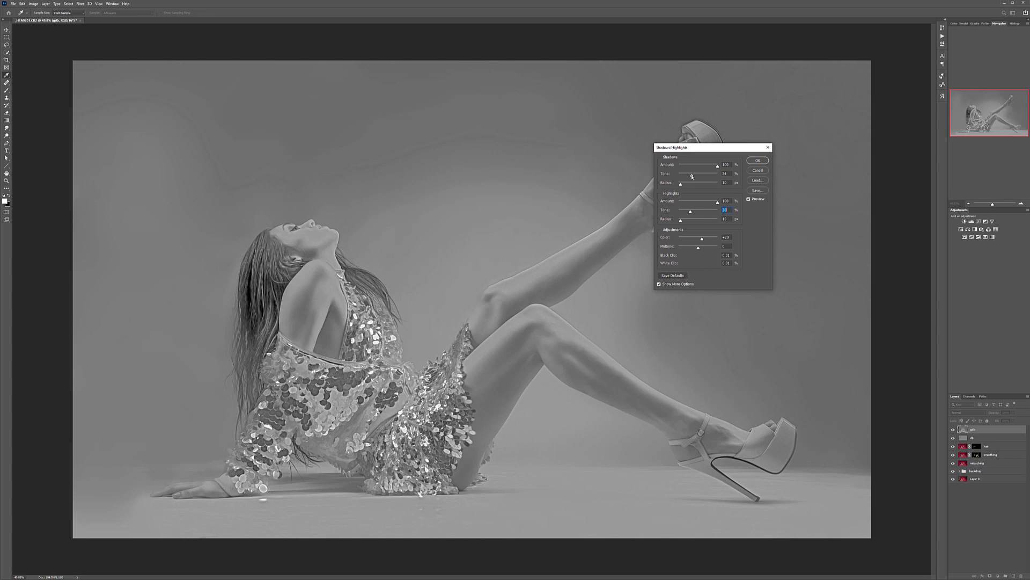
{"action": "left_click_drag", "start_coordinate": [692, 176], "coordinate": [688, 176]}
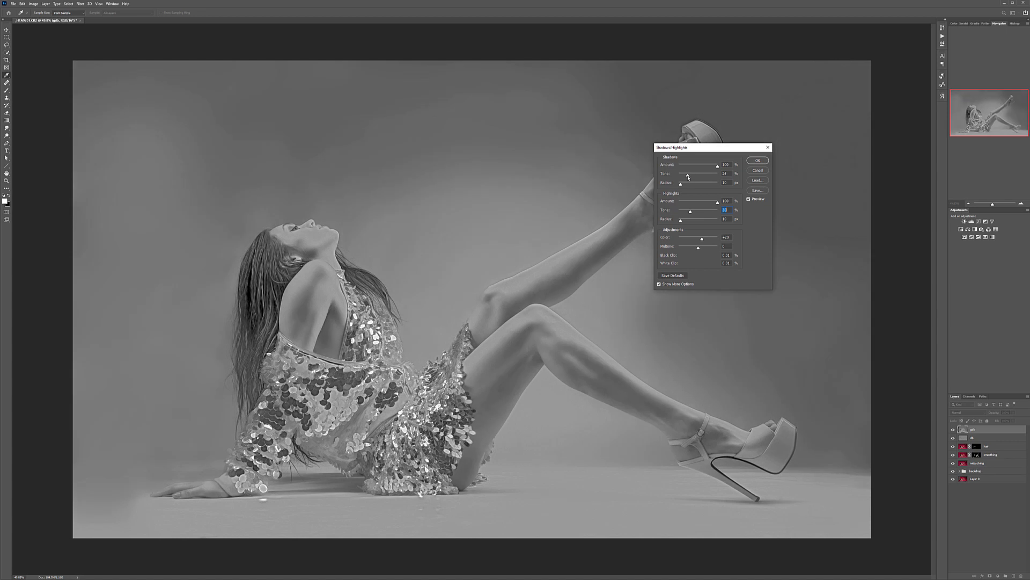
{"action": "left_click", "coordinate": [757, 160]}
{"action": "key", "text": "b"}
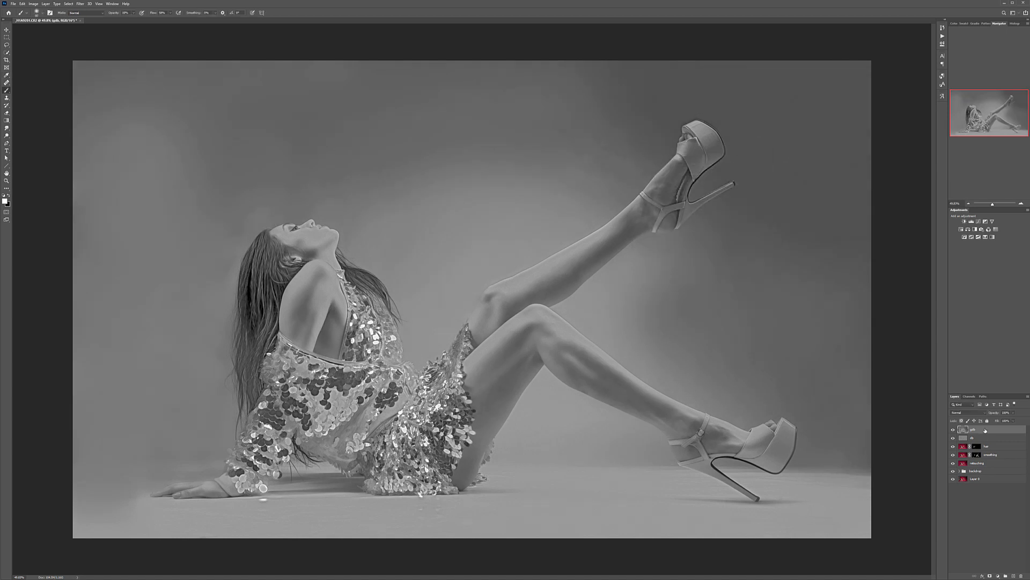
Step: Sharpen the black and white layer with Unsharp Mask at an amount of 137% and a radius of 1.0 pixels
{"action": "left_click", "coordinate": [80, 3]}
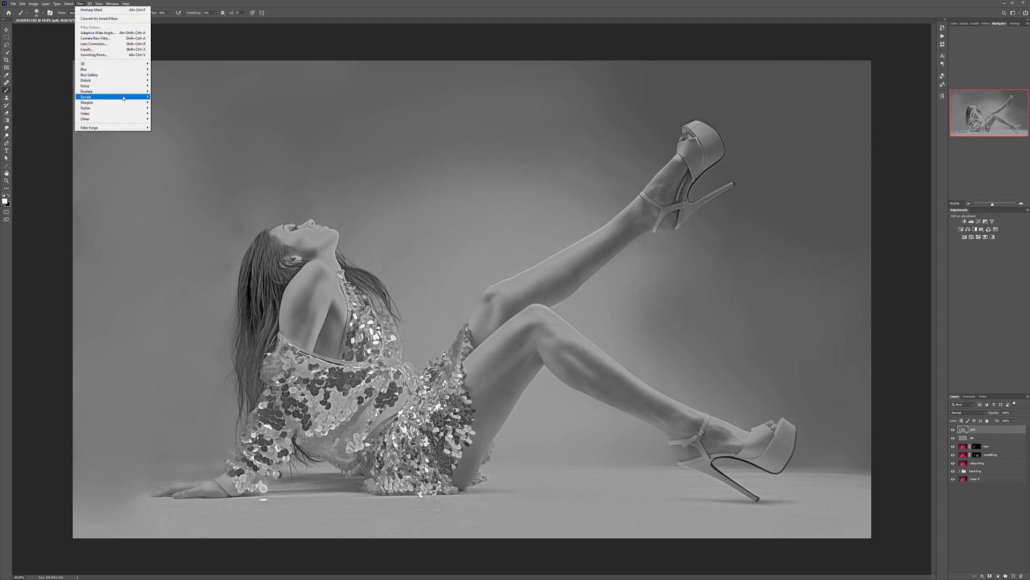
{"action": "mouse_move", "coordinate": [118, 102]}
{"action": "left_click", "coordinate": [166, 130]}
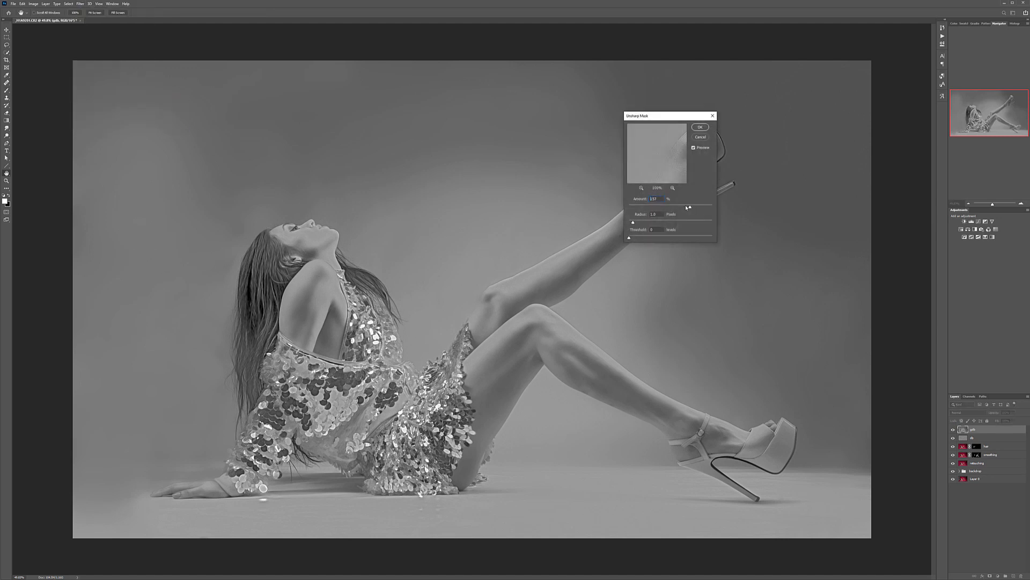
{"action": "left_click", "coordinate": [699, 127]}
{"action": "key", "text": "b"}
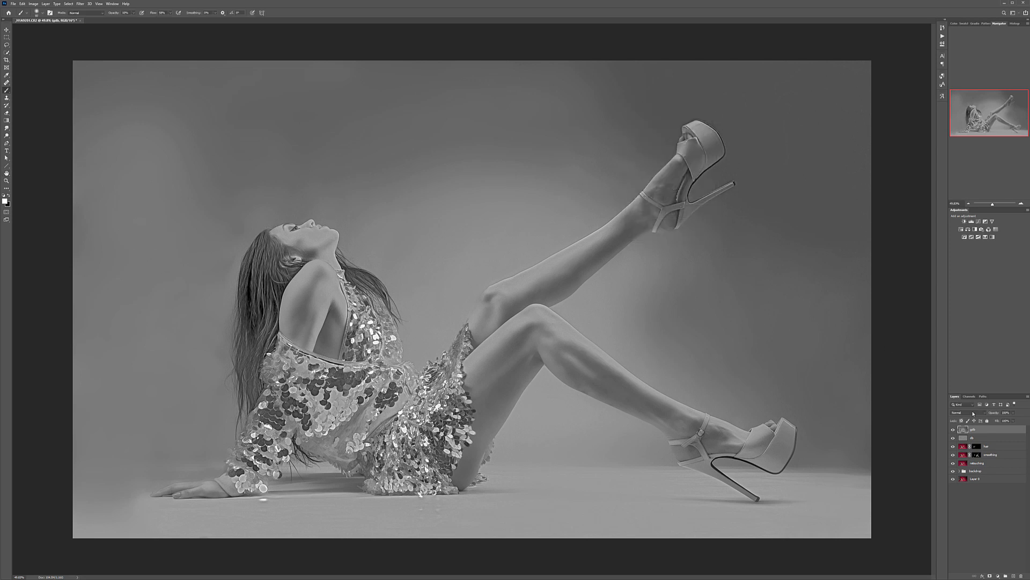
Step: Blend the black and white layer in Soft Light mode and reduce its opacity for a subtle contrast boost
{"action": "left_click", "coordinate": [984, 412]}
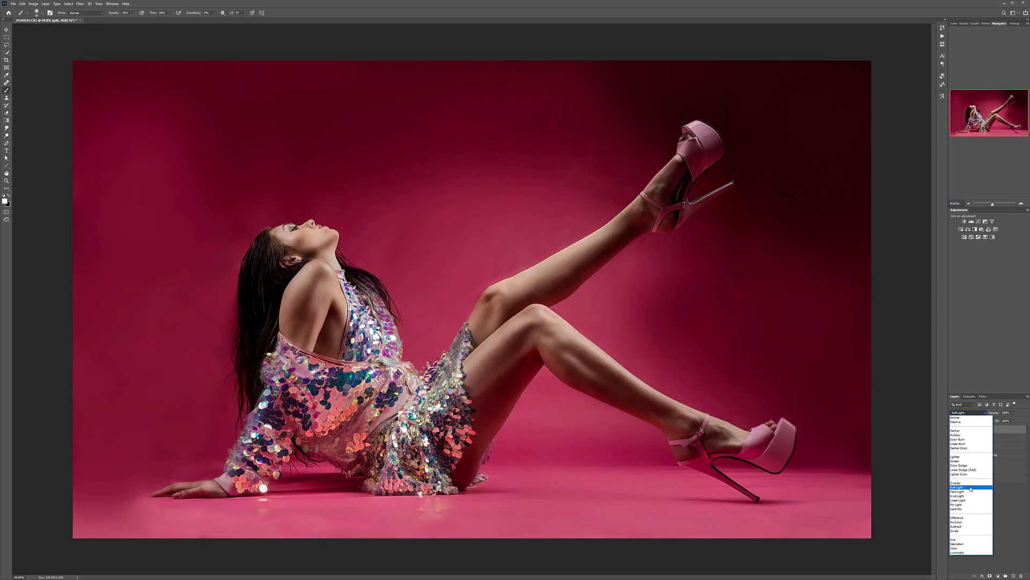
{"action": "left_click", "coordinate": [972, 487]}
{"action": "left_click", "coordinate": [1014, 413]}
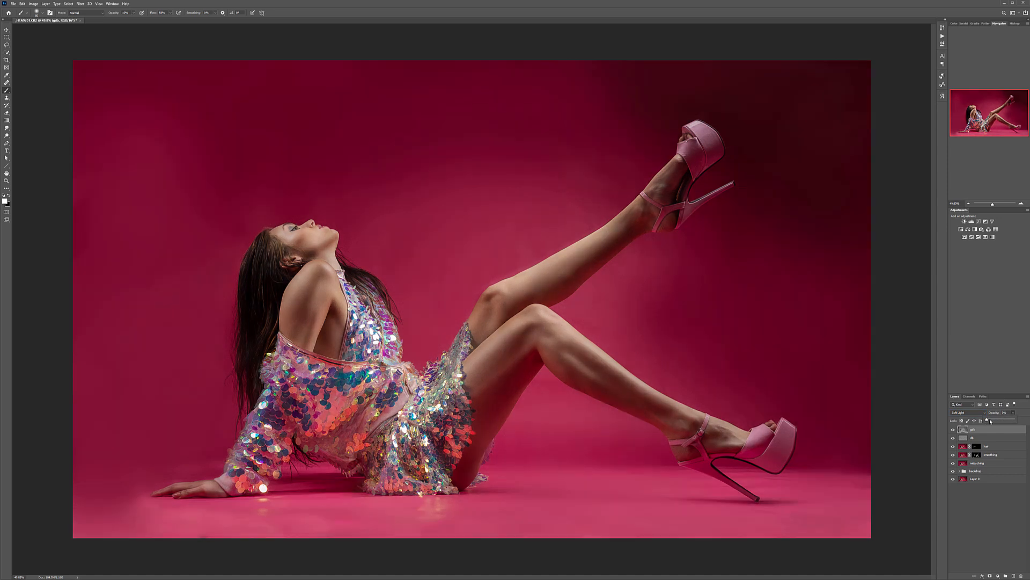
{"action": "left_click_drag", "start_coordinate": [987, 420], "coordinate": [998, 423]}
Step: Add a new layer on top for dodging and burning the backdrop and rename it
{"action": "left_click", "coordinate": [7, 30]}
{"action": "scroll", "coordinate": [433, 352], "scroll_direction": "down", "scroll_amount": 5}
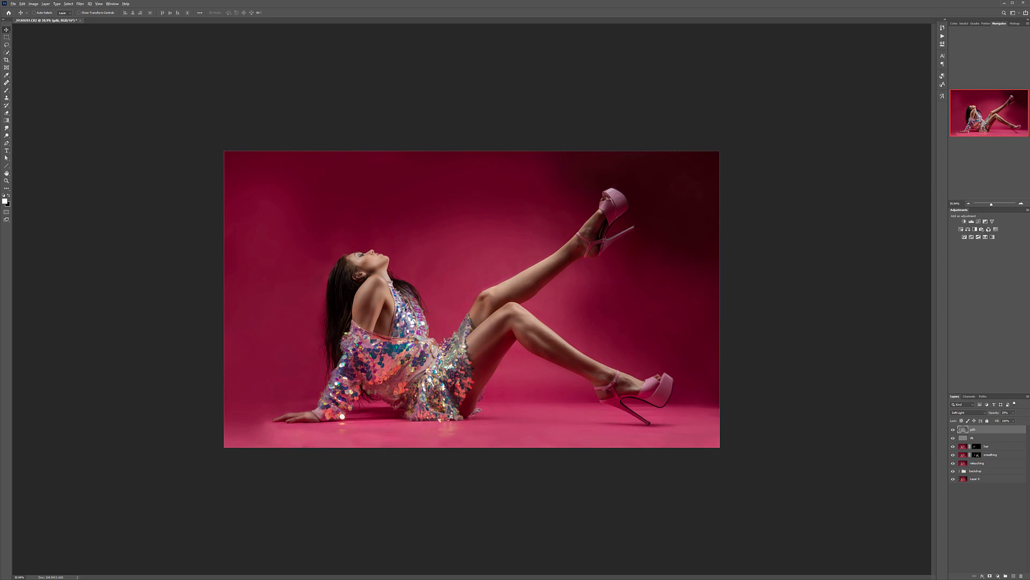
{"action": "scroll", "coordinate": [400, 316], "scroll_direction": "down", "scroll_amount": 2}
{"action": "scroll", "coordinate": [381, 296], "scroll_direction": "up", "scroll_amount": 1}
{"action": "scroll", "coordinate": [381, 297], "scroll_direction": "up", "scroll_amount": 1}
{"action": "scroll", "coordinate": [381, 297], "scroll_direction": "down", "scroll_amount": 1}
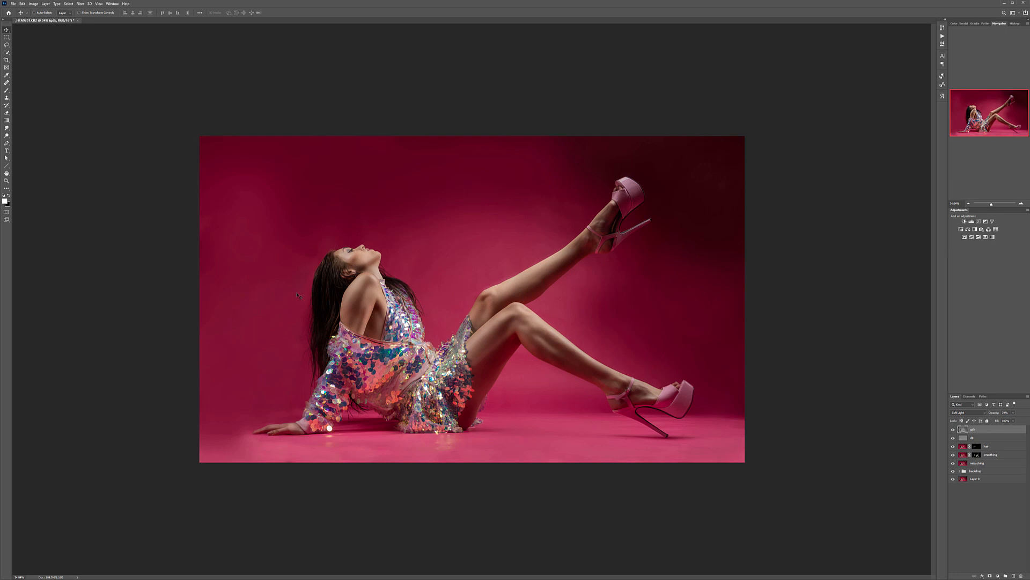
{"action": "left_click", "coordinate": [1014, 576]}
{"action": "double_click", "coordinate": [974, 430]}
{"action": "type", "text": "fdb"}
{"action": "key", "text": "Return"}
Step: Fill the new top layer with gray and set its blend mode to Soft Light
{"action": "key", "text": "shift+F5"}
{"action": "key", "text": "Return"}
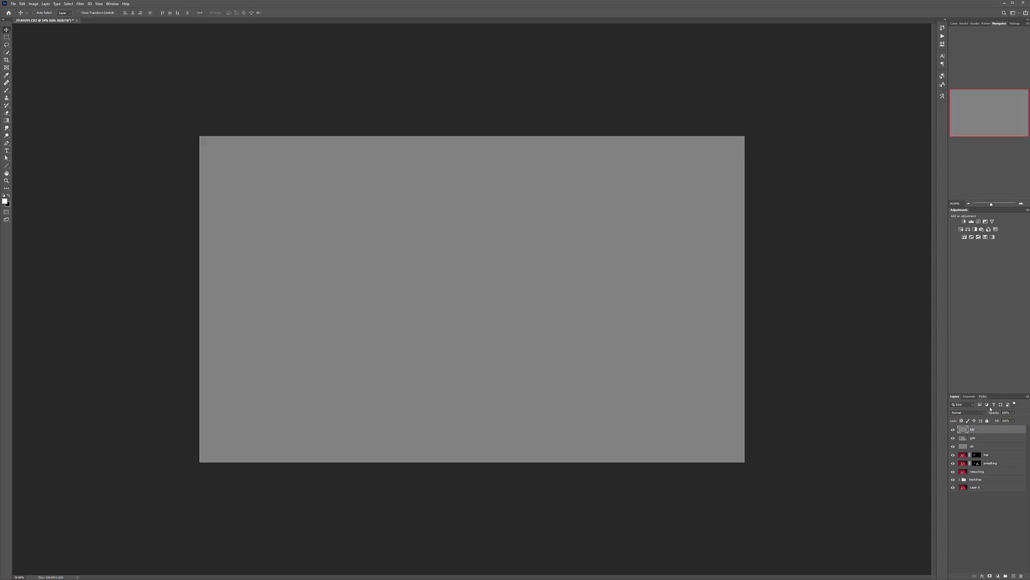
{"action": "left_click", "coordinate": [984, 413]}
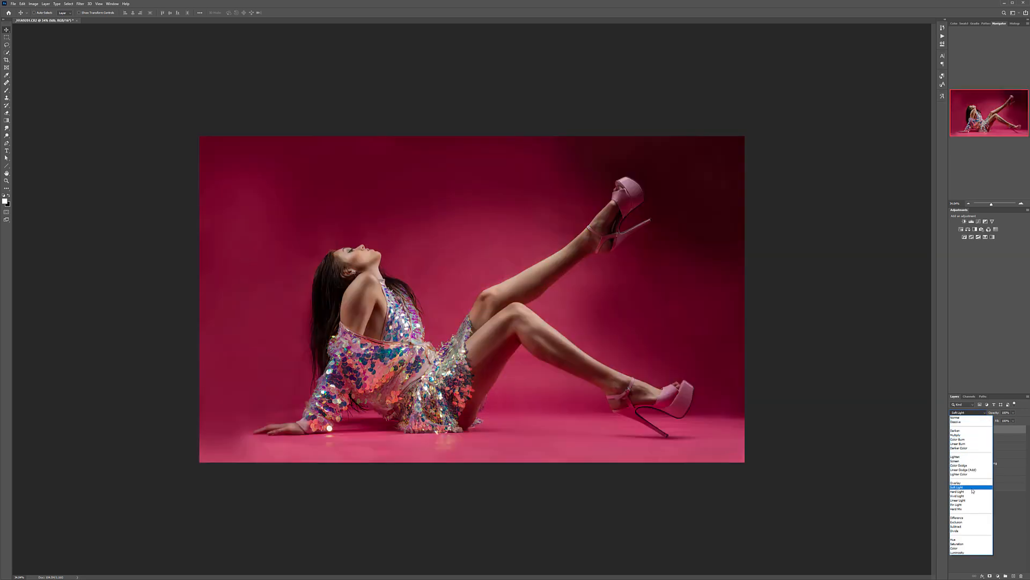
{"action": "left_click", "coordinate": [972, 488]}
Step: Paint black with a greatly enlarged soft brush around the outer edges of the backdrop to darken them
{"action": "left_click", "coordinate": [7, 90]}
{"action": "key", "text": "x"}
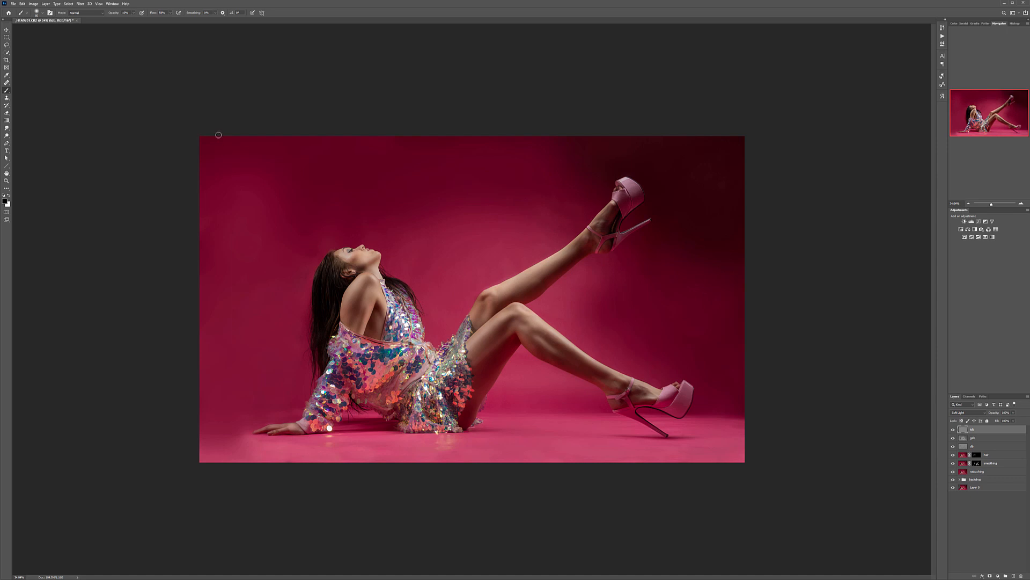
{"action": "key", "text": "bracketright"}
{"action": "key", "text": "bracketright"}
{"action": "key", "text": "bracketright"}
{"action": "key", "text": "bracketright"}
{"action": "key", "text": "bracketright"}
{"action": "key", "text": "bracketright"}
{"action": "key", "text": "bracketright"}
{"action": "key", "text": "bracketright"}
{"action": "key", "text": "bracketright"}
{"action": "key", "text": "bracketright"}
{"action": "key", "text": "bracketright"}
{"action": "key", "text": "bracketright"}
{"action": "key", "text": "bracketright"}
{"action": "key", "text": "bracketright"}
{"action": "key", "text": "bracketright"}
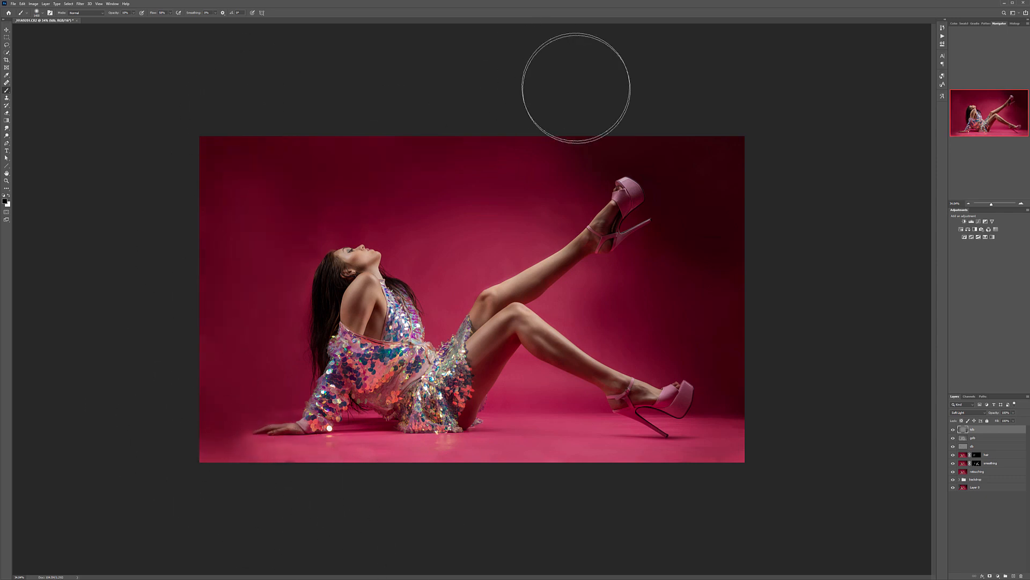
Step: Paint white over the middle of the backdrop to brighten it, and black along the floor and outer edges to deepen the vignette
{"action": "key", "text": "x"}
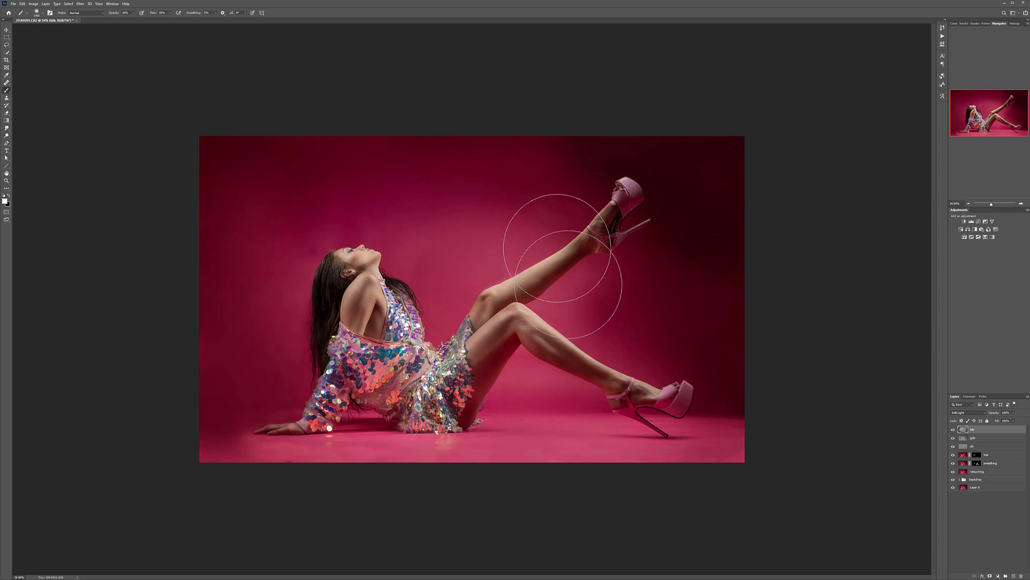
{"action": "key", "text": "s"}
{"action": "key", "text": "x"}
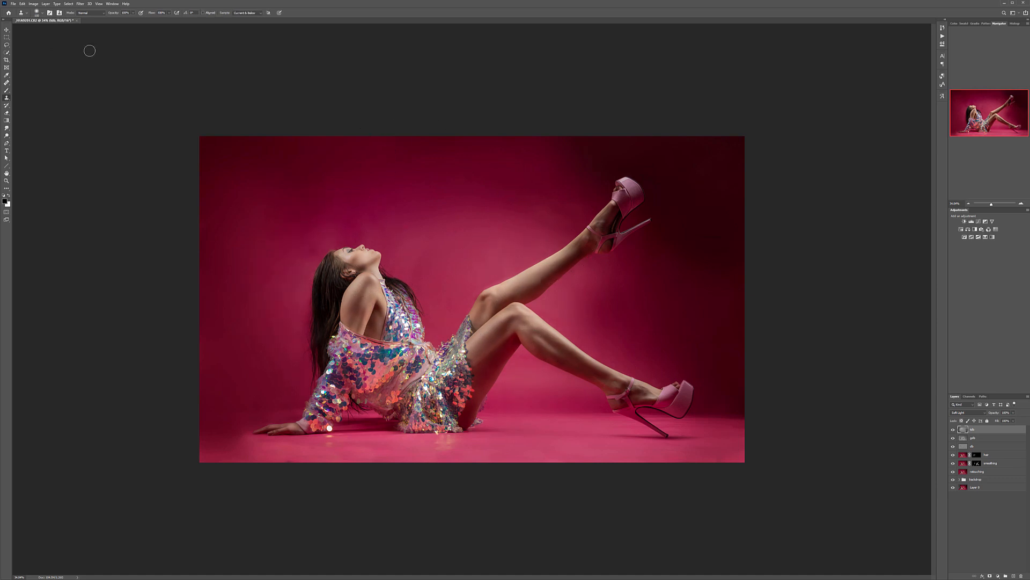
{"action": "left_click", "coordinate": [7, 90]}
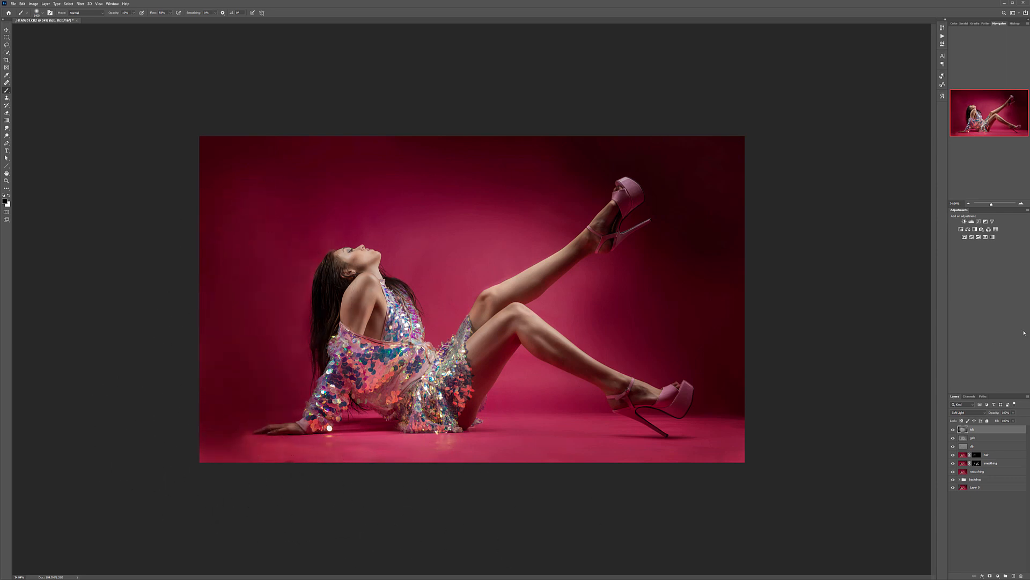
Step: Smooth the backdrop dodge and burn strokes with a Gaussian Blur, using a radius larger than 67 pixels
{"action": "left_click", "coordinate": [80, 3]}
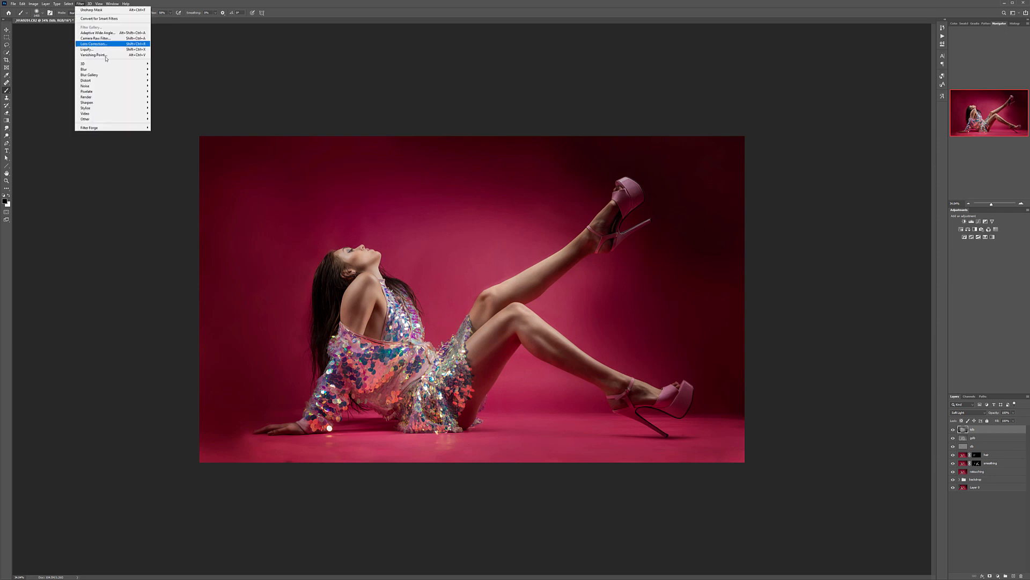
{"action": "mouse_move", "coordinate": [98, 80]}
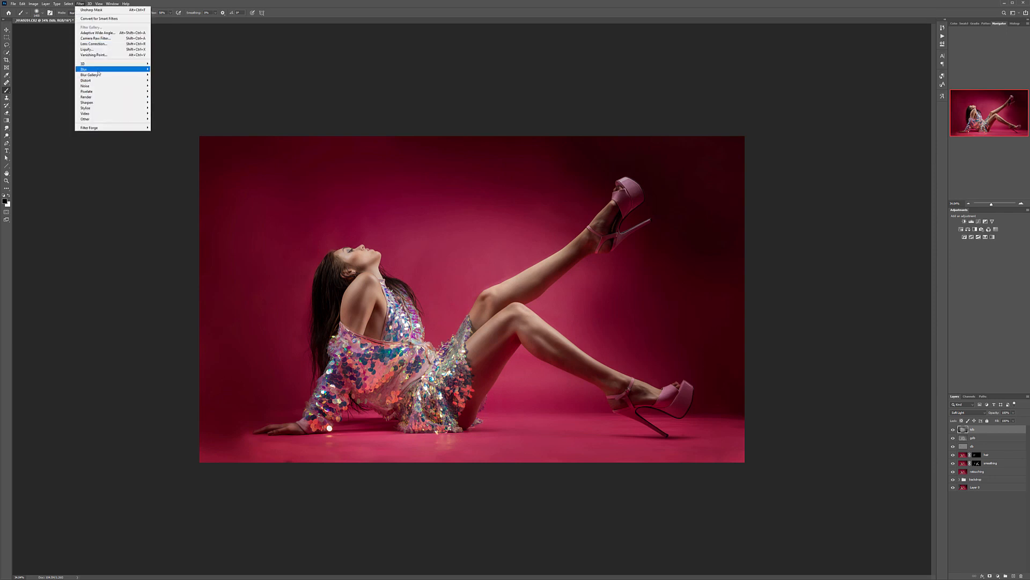
{"action": "left_click", "coordinate": [171, 94]}
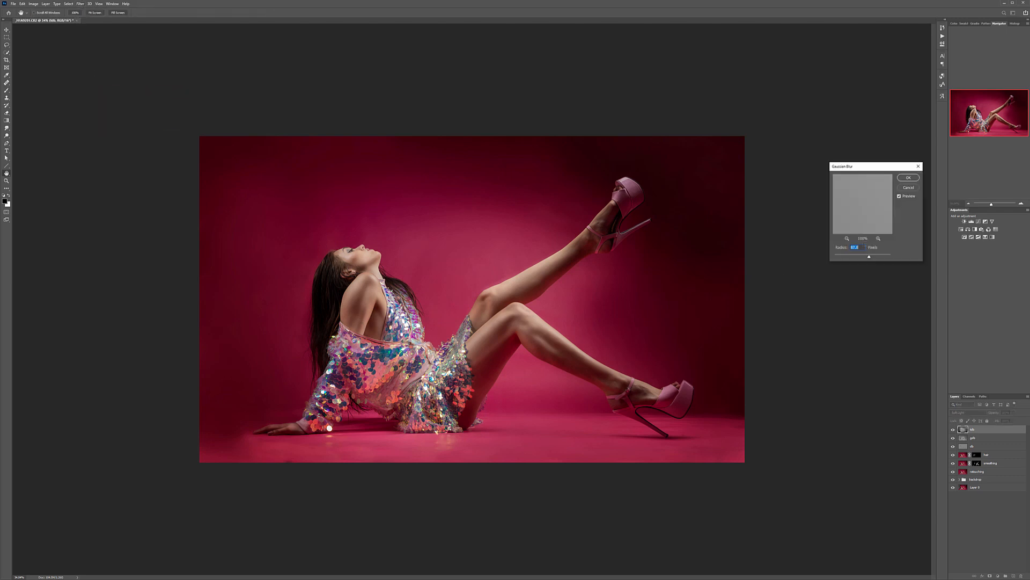
{"action": "left_click_drag", "start_coordinate": [869, 257], "coordinate": [878, 258]}
{"action": "left_click", "coordinate": [871, 256]}
{"action": "left_click", "coordinate": [907, 178]}
{"action": "key", "text": "b"}
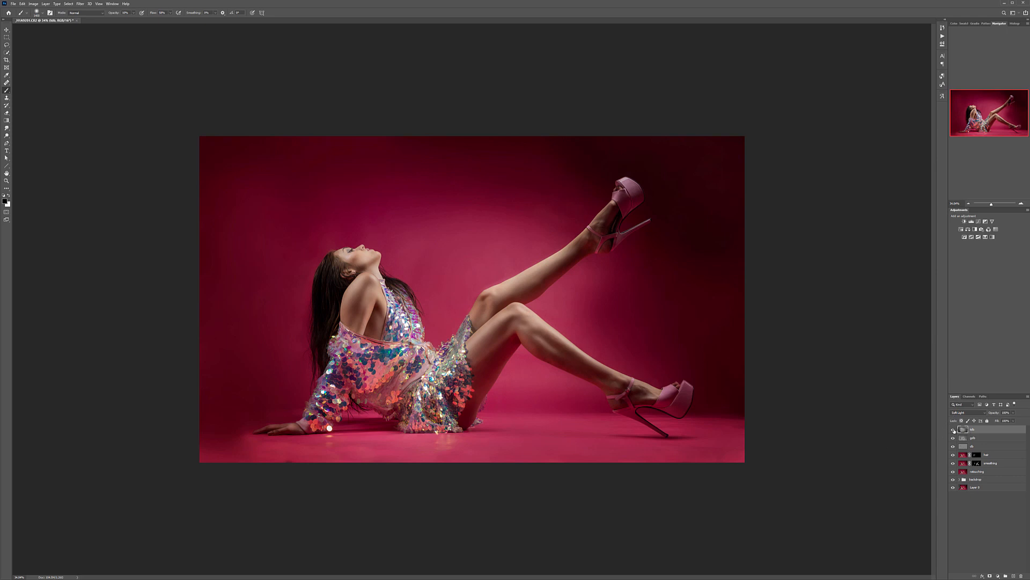
Step: Compare the photo with and without the backdrop dodge and burn layer and reduce that layer's opacity
{"action": "left_click", "coordinate": [954, 430], "text": "alt"}
{"action": "left_click", "coordinate": [954, 430], "text": "alt"}
{"action": "left_click", "coordinate": [1015, 413]}
{"action": "mouse_move", "coordinate": [993, 419]}
{"action": "left_mouse_down"}
{"action": "mouse_move", "coordinate": [983, 420]}
{"action": "mouse_move", "coordinate": [1008, 422]}
{"action": "left_mouse_up"}
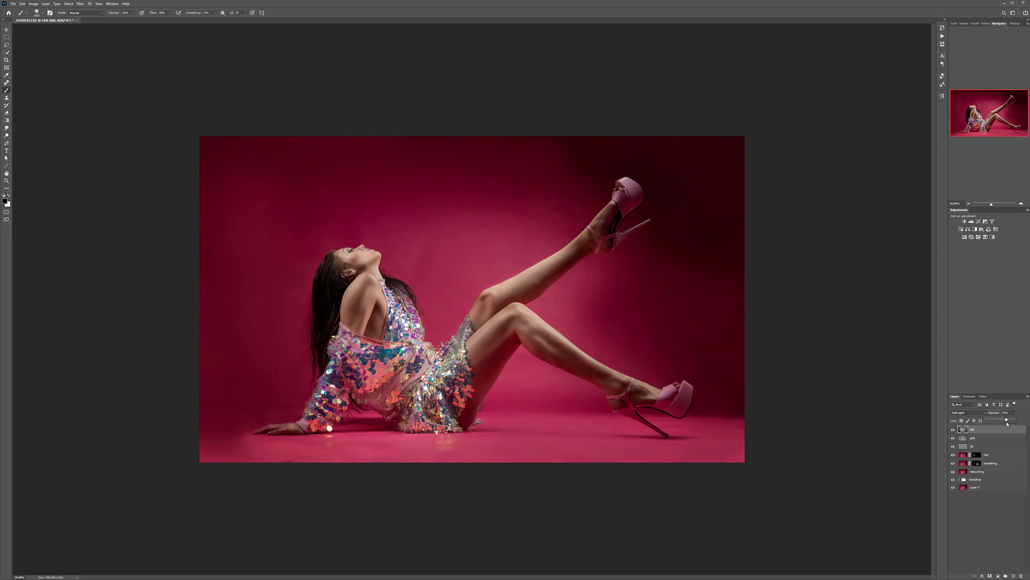
{"action": "left_click", "coordinate": [1005, 432]}
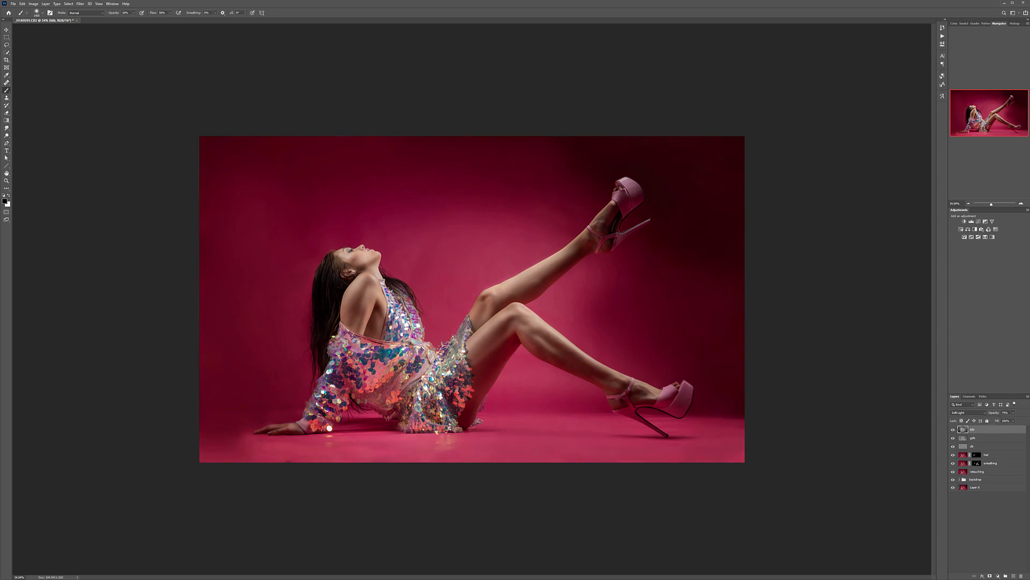
Step: Add a Black & White adjustment layer, darken its reds, yellows and greens, and lower the layer's opacity for a slight desaturation
{"action": "left_click", "coordinate": [998, 575]}
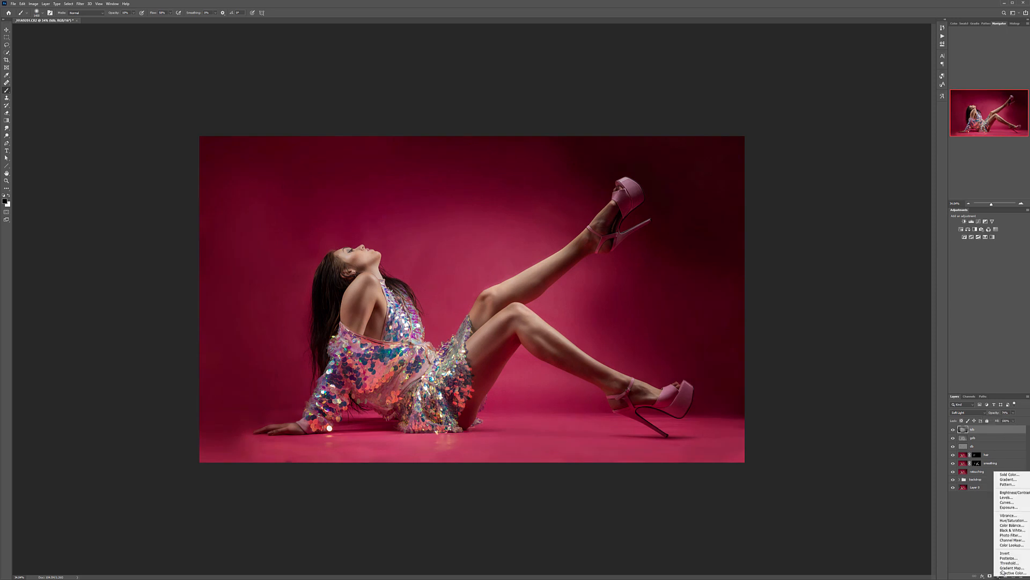
{"action": "left_click", "coordinate": [1012, 529]}
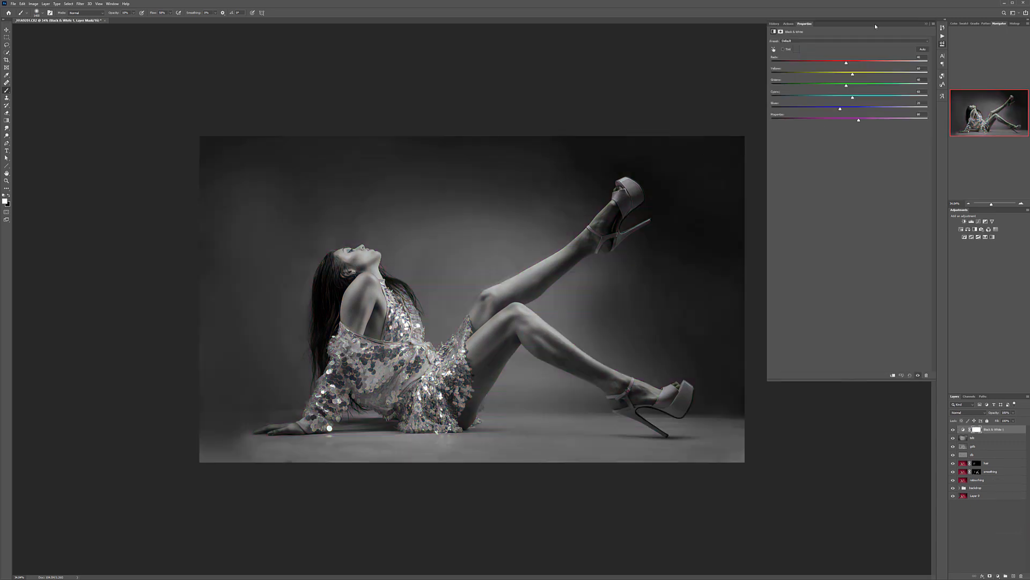
{"action": "mouse_move", "coordinate": [849, 61]}
{"action": "left_mouse_down"}
{"action": "mouse_move", "coordinate": [827, 64]}
{"action": "mouse_move", "coordinate": [867, 75]}
{"action": "mouse_move", "coordinate": [847, 74]}
{"action": "left_mouse_up"}
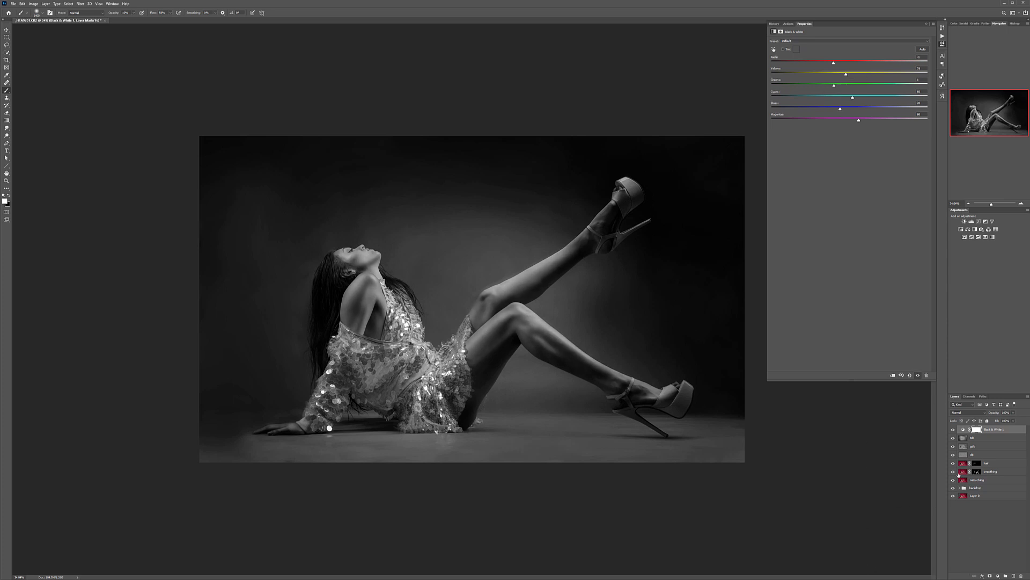
{"action": "left_click", "coordinate": [1013, 417]}
{"action": "left_click_drag", "start_coordinate": [988, 422], "coordinate": [994, 422]}
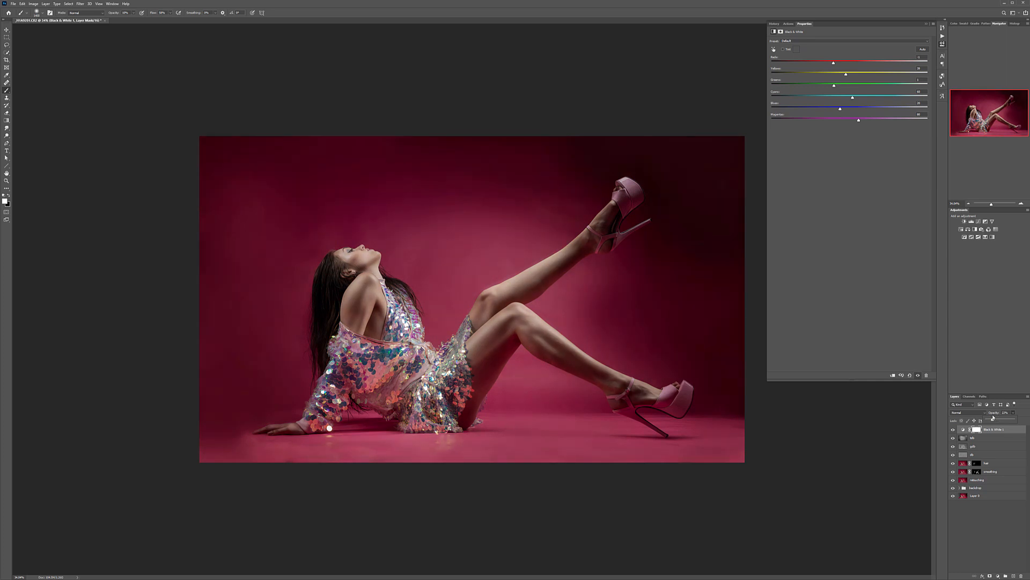
Step: On the backdrop dodge and burn layer, paint white with a progressively smaller soft brush to brighten the raised shoe
{"action": "left_click", "coordinate": [986, 437]}
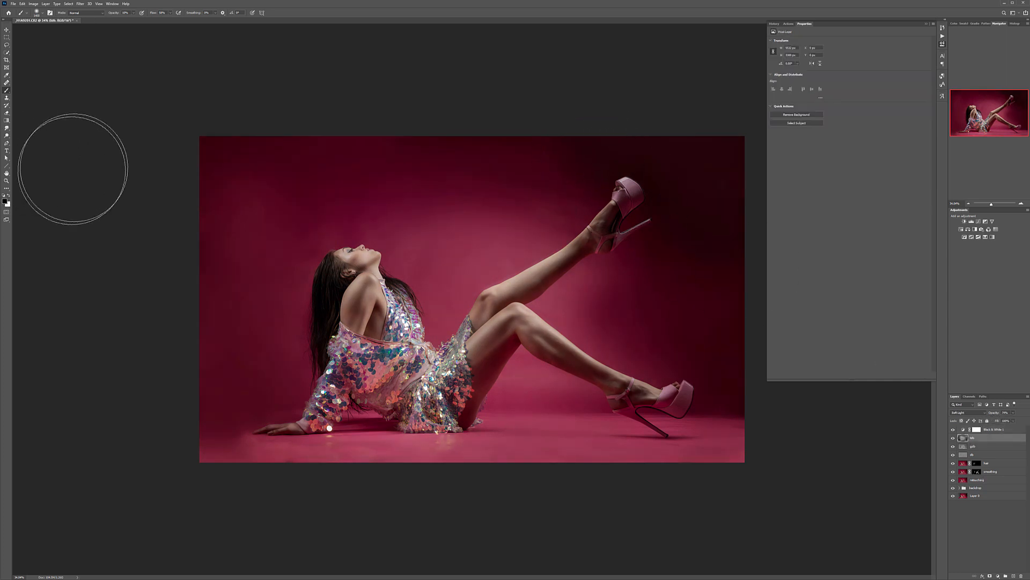
{"action": "key", "text": "x"}
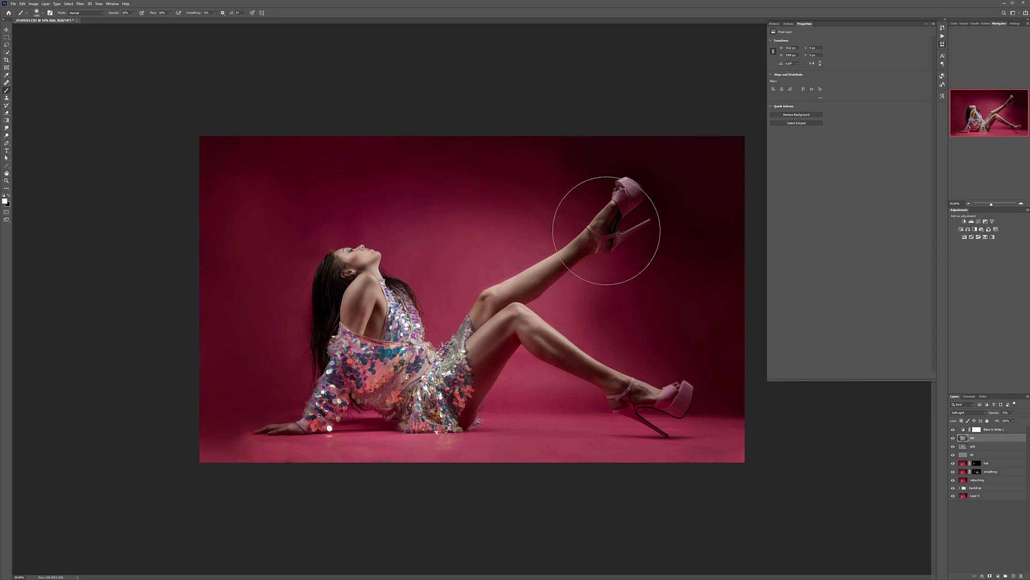
{"action": "key", "text": "bracketleft"}
{"action": "key", "text": "bracketleft"}
{"action": "key", "text": "bracketleft"}
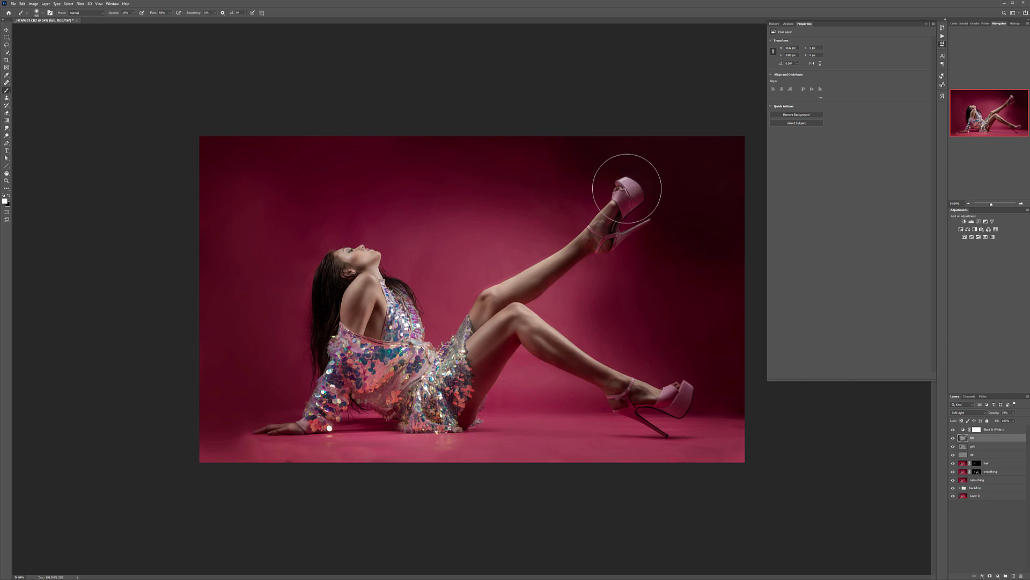
{"action": "key", "text": "bracketleft"}
{"action": "key", "text": "bracketleft"}
{"action": "key", "text": "bracketleft"}
{"action": "key", "text": "bracketleft"}
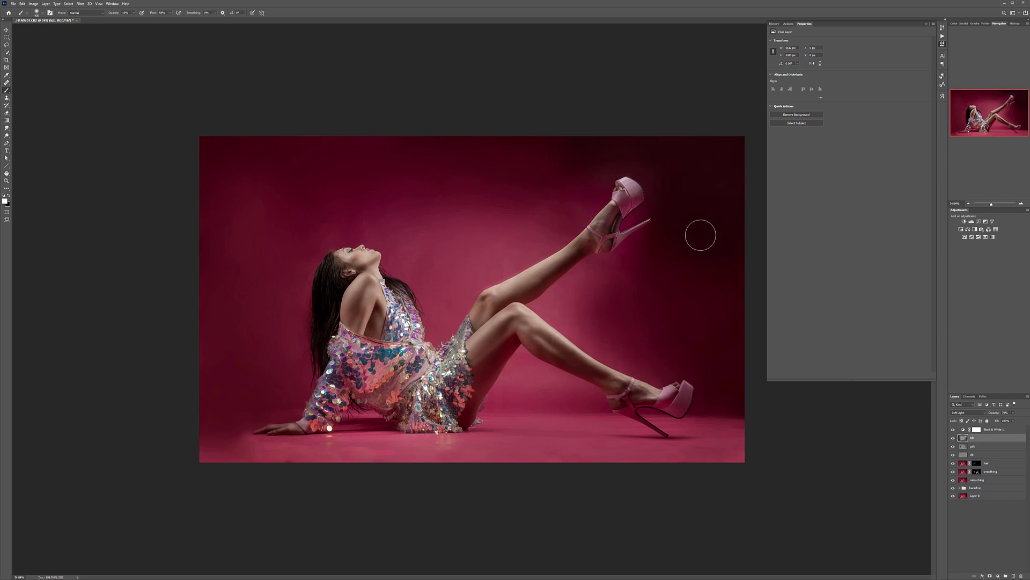
Step: Paint white with a larger soft brush to lift the dark backdrop around the raised shoe
{"action": "key", "text": "bracketright"}
{"action": "key", "text": "bracketright"}
{"action": "key", "text": "bracketright"}
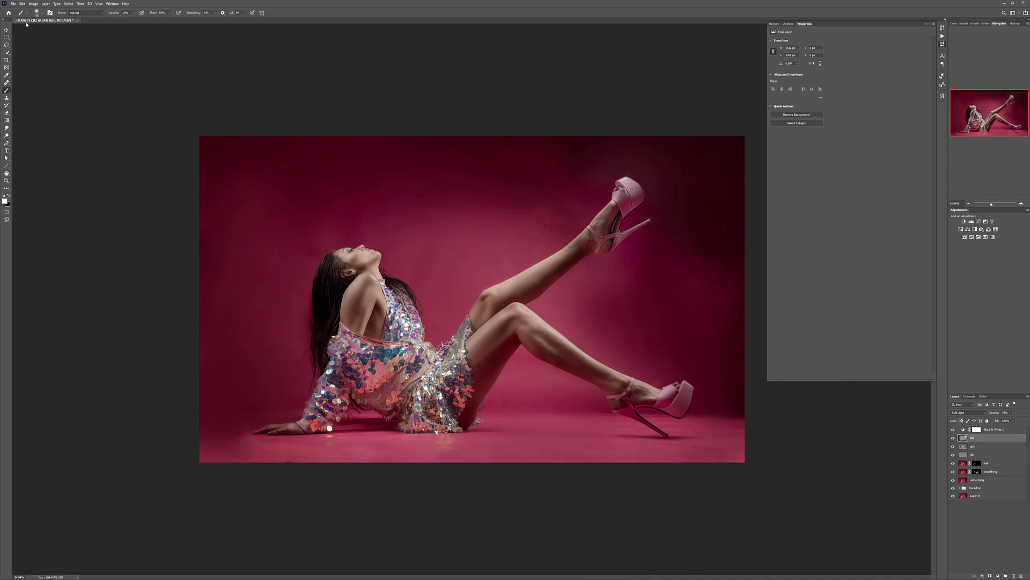
{"action": "left_click", "coordinate": [6, 31]}
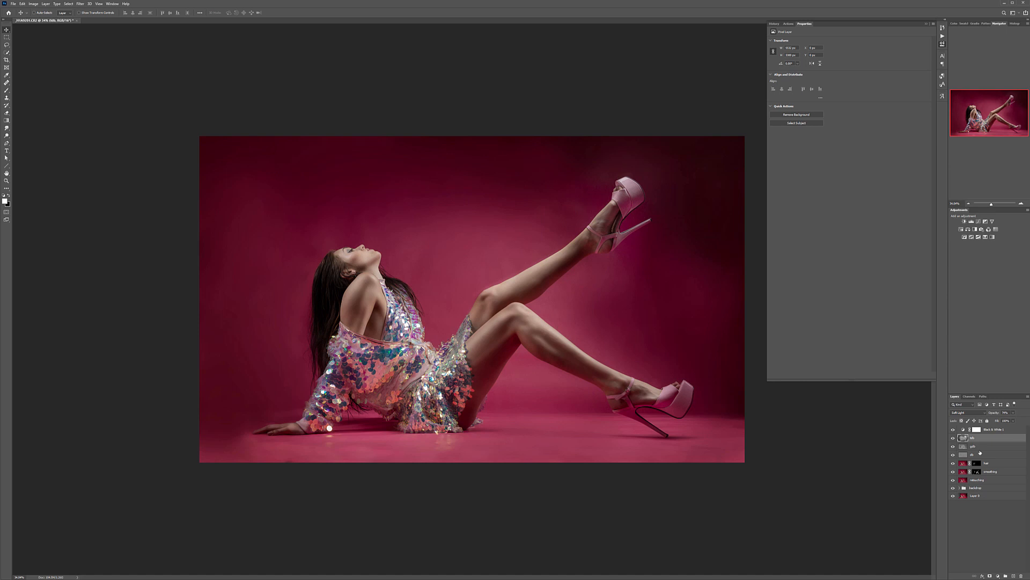
Step: Compare the original photo with the full retouch by hiding and showing every layer above the bottom one
{"action": "left_click", "coordinate": [1013, 429]}
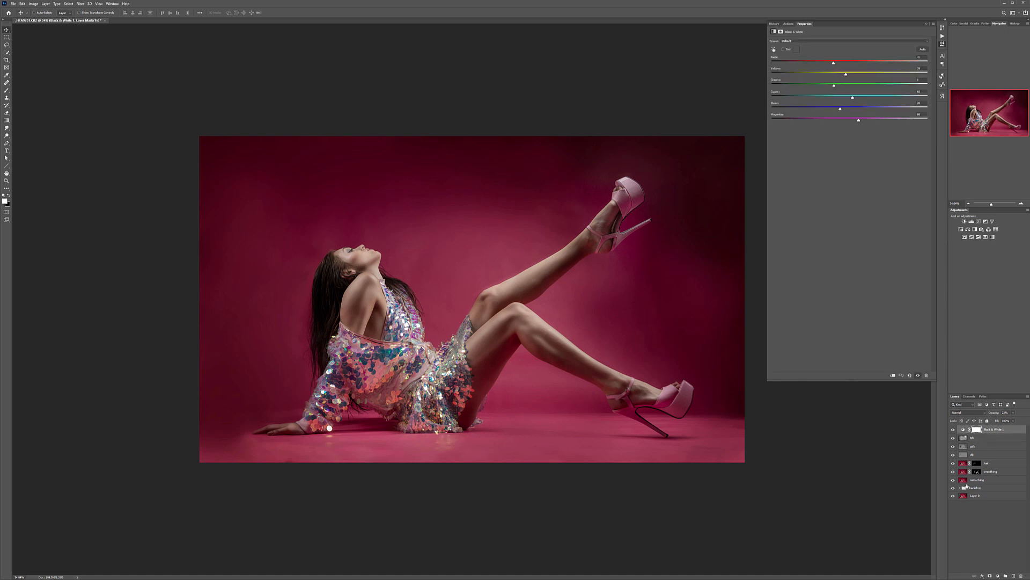
{"action": "left_click", "coordinate": [954, 496], "text": "alt"}
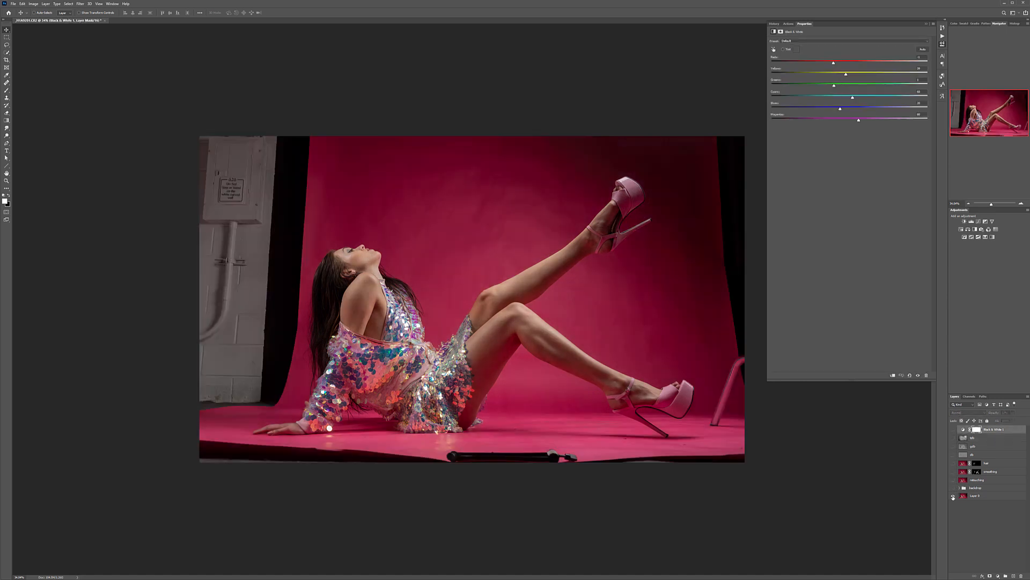
{"action": "left_click", "coordinate": [954, 496], "text": "alt"}
{"action": "left_click", "coordinate": [953, 496], "text": "alt"}
{"action": "left_click", "coordinate": [953, 496], "text": "alt"}
{"action": "left_click", "coordinate": [953, 496], "text": "alt"}
{"action": "left_click", "coordinate": [953, 496], "text": "alt"}
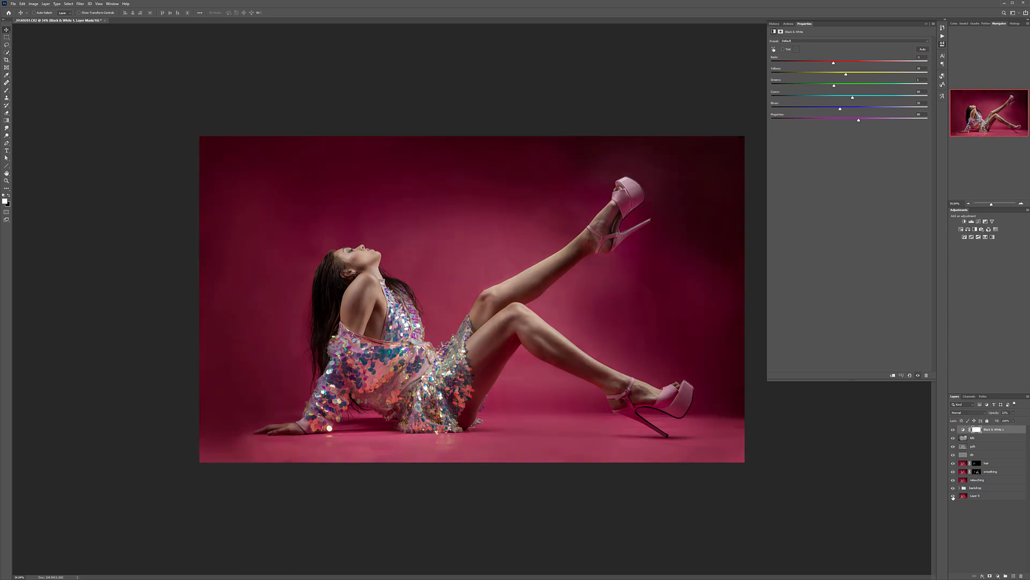
{"action": "left_click", "coordinate": [953, 496], "text": "alt"}
{"action": "left_click", "coordinate": [954, 496], "text": "alt"}
Step: Invert the Black & White layer's mask and paint white on it with a smaller brush over the face and shoulder skin
{"action": "left_click", "coordinate": [976, 430]}
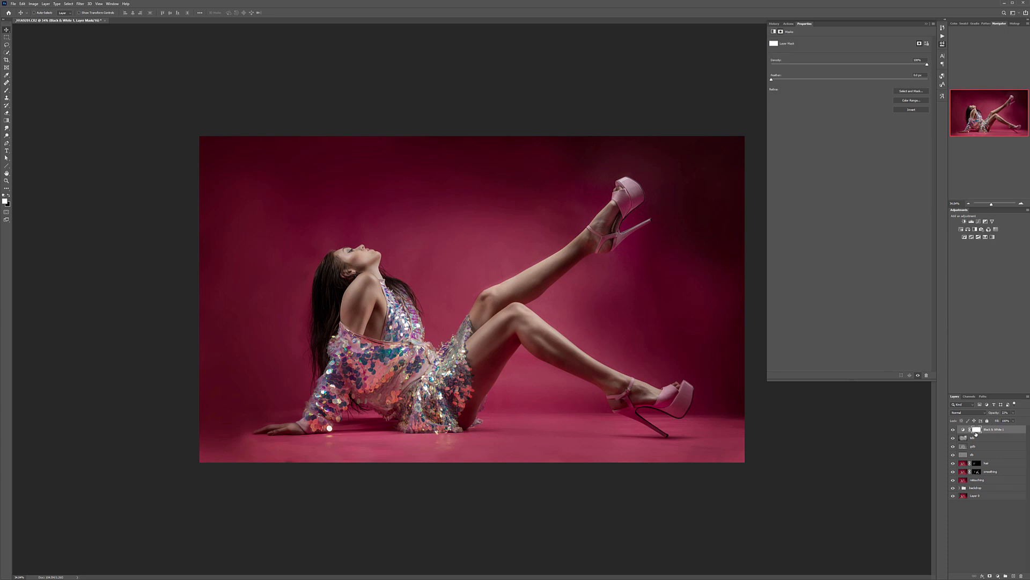
{"action": "key", "text": "ctrl+i"}
{"action": "scroll", "coordinate": [369, 269], "scroll_direction": "up", "scroll_amount": 11}
{"action": "key", "text": "b"}
{"action": "key", "text": "bracketleft"}
{"action": "key", "text": "bracketleft"}
{"action": "key", "text": "bracketleft"}
{"action": "key", "text": "bracketleft"}
{"action": "key", "text": "bracketleft"}
{"action": "key", "text": "bracketleft"}
{"action": "key", "text": "bracketleft"}
{"action": "key", "text": "bracketleft"}
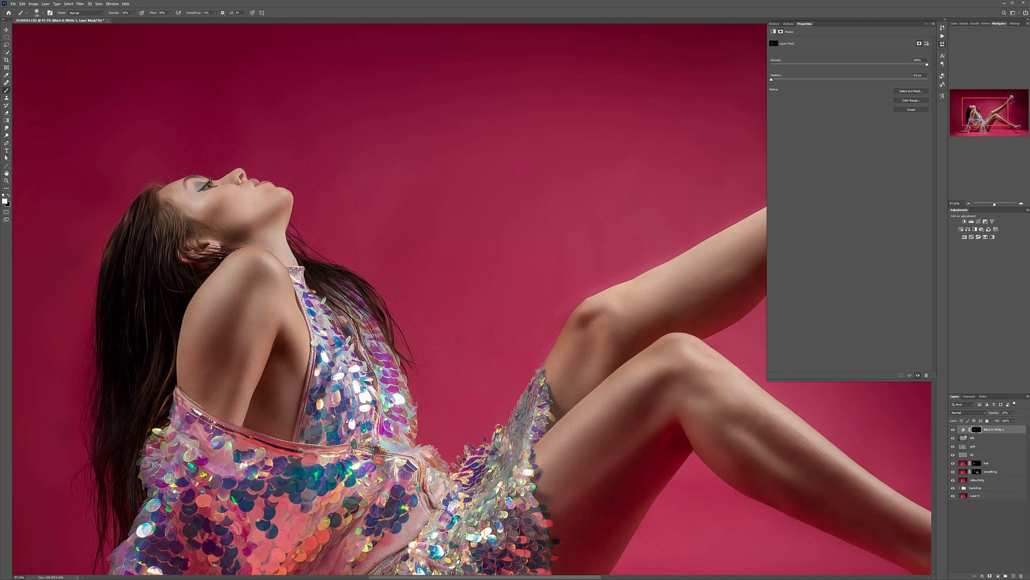
Step: Paint white on the Black & White mask over the legs and raised foot, adapting the brush size to each area
{"action": "scroll", "coordinate": [635, 402], "scroll_direction": "down", "scroll_amount": 8}
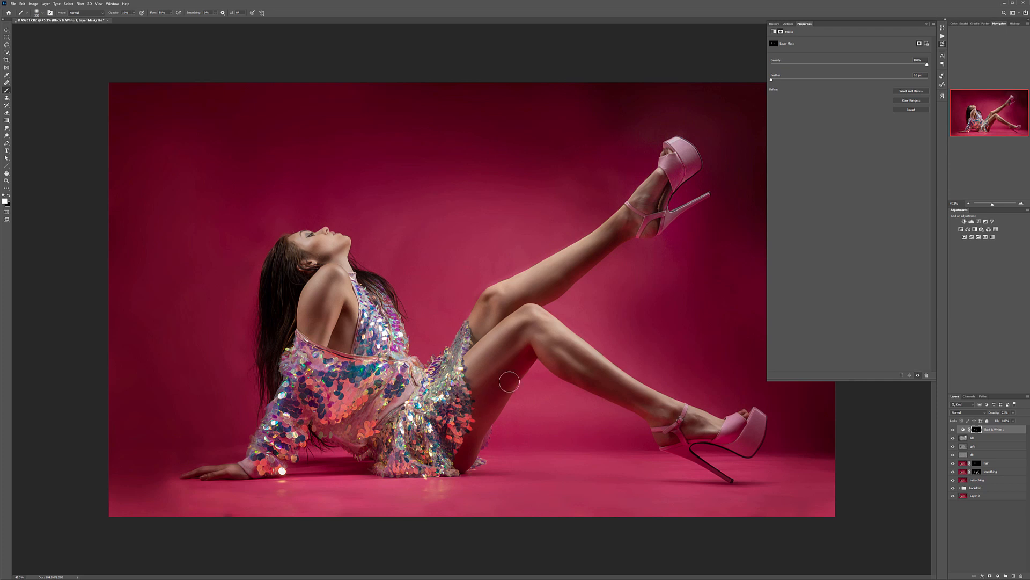
{"action": "key", "text": "bracketright"}
{"action": "key", "text": "bracketright"}
{"action": "key", "text": "bracketright"}
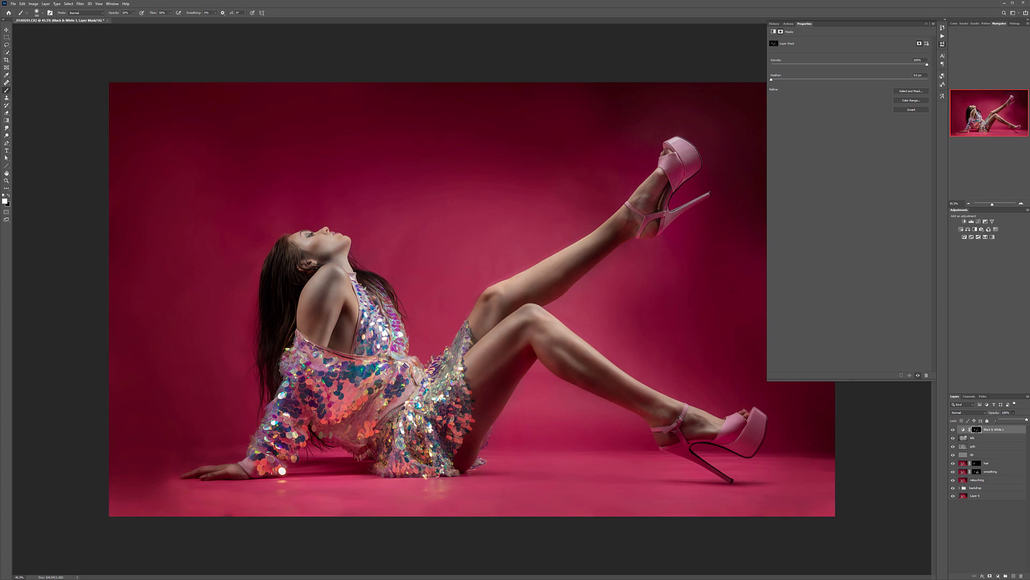
{"action": "left_click", "coordinate": [653, 193]}
{"action": "key", "text": "bracketleft"}
{"action": "key", "text": "bracketleft"}
{"action": "key", "text": "bracketleft"}
Step: Lower the Black & White layer's opacity and check the skin desaturation up close and in the whole image
{"action": "left_click", "coordinate": [1014, 413]}
{"action": "left_click_drag", "start_coordinate": [988, 416], "coordinate": [990, 418]}
{"action": "left_click", "coordinate": [5, 29]}
{"action": "scroll", "coordinate": [548, 307], "scroll_direction": "down", "scroll_amount": 5}
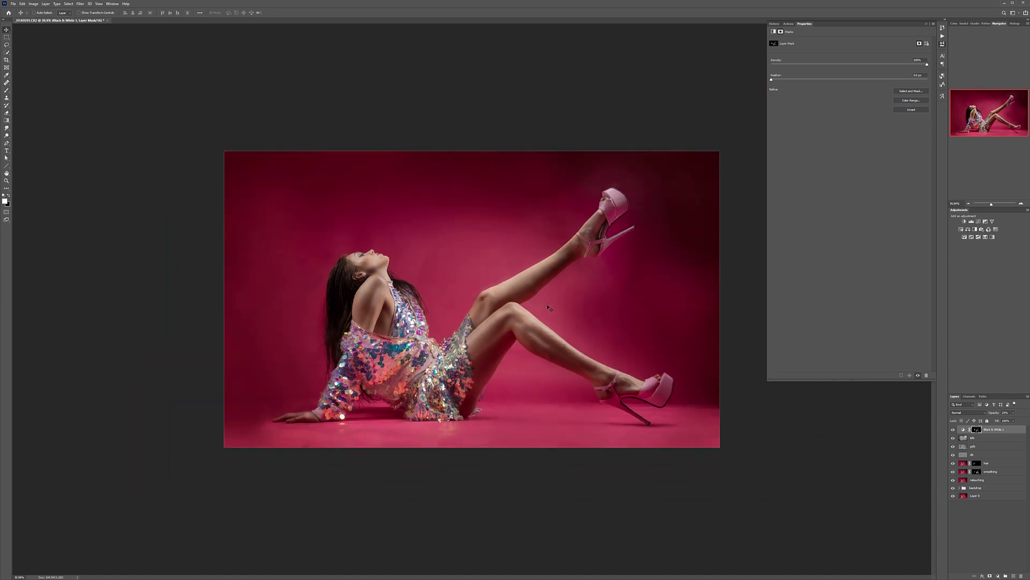
{"action": "scroll", "coordinate": [462, 309], "scroll_direction": "up", "scroll_amount": 2}
{"action": "scroll", "coordinate": [463, 309], "scroll_direction": "down", "scroll_amount": 1}
Step: Create a new top layer, fill it with grey, and apply uniform monochromatic Add Noise to it
{"action": "left_click", "coordinate": [1014, 576]}
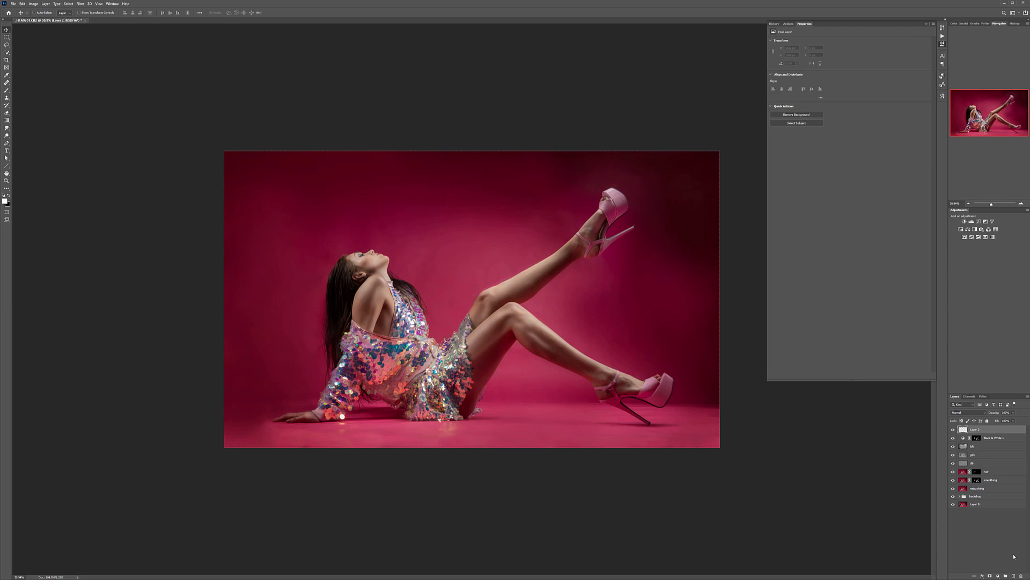
{"action": "key", "text": "shift+F5"}
{"action": "key", "text": "Return"}
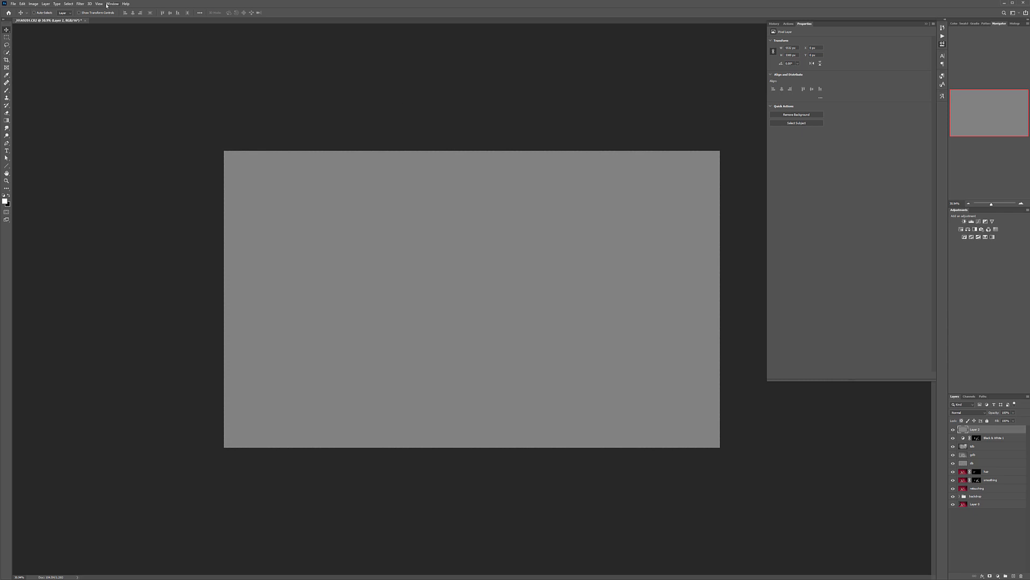
{"action": "left_click", "coordinate": [81, 3]}
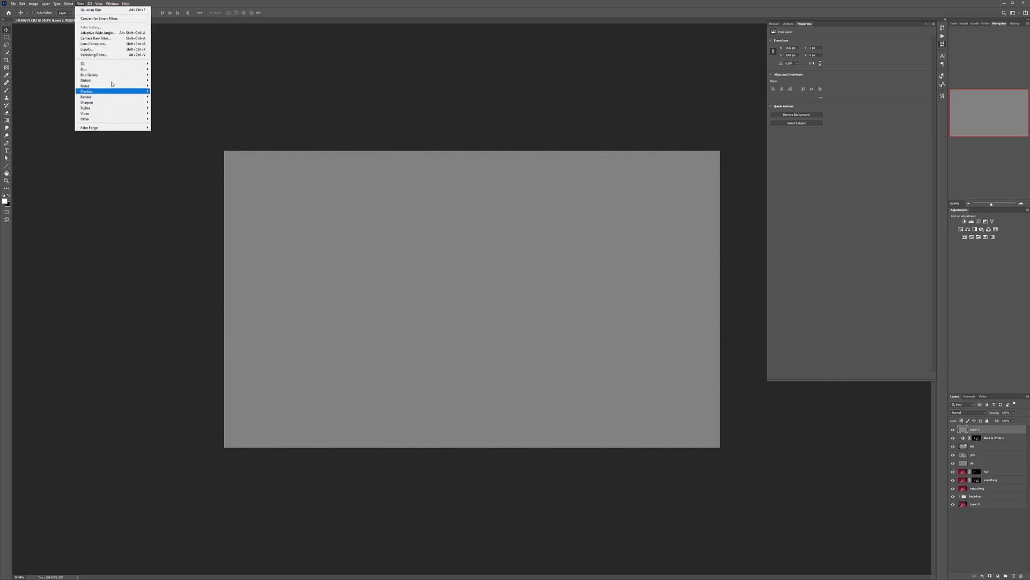
{"action": "mouse_move", "coordinate": [112, 86]}
{"action": "left_click", "coordinate": [164, 85]}
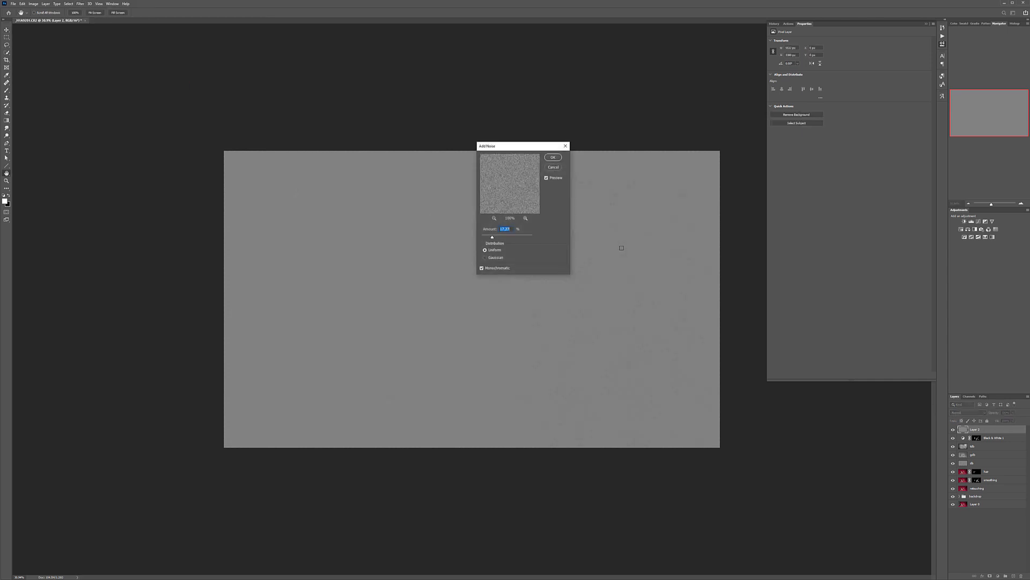
{"action": "left_click", "coordinate": [496, 238]}
{"action": "key", "text": "Return"}
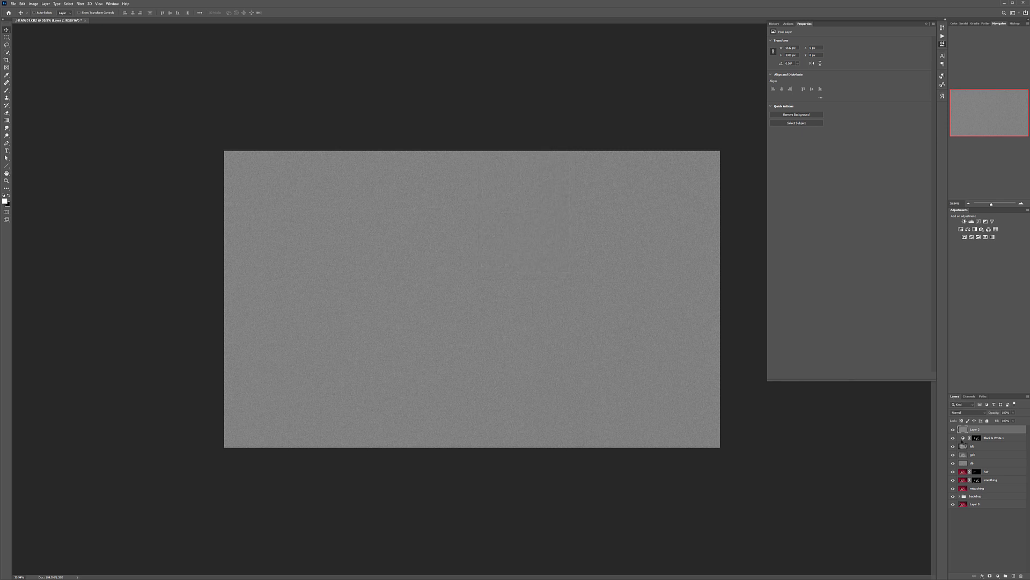
Step: Rename the grey grain layer as noise and set its blend mode to Soft Light
{"action": "double_click", "coordinate": [975, 430]}
{"action": "key", "text": "Return"}
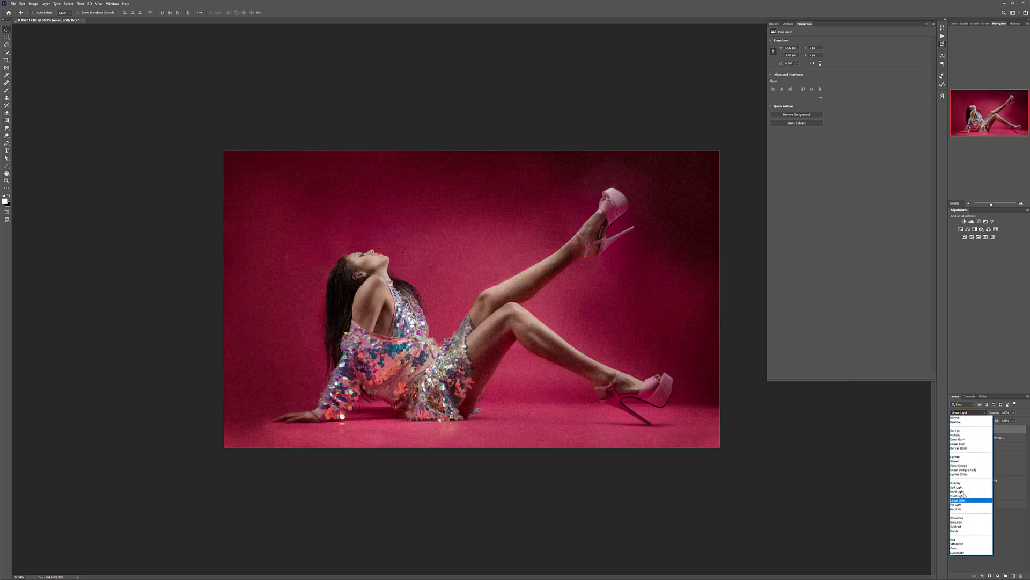
{"action": "left_click", "coordinate": [961, 487]}
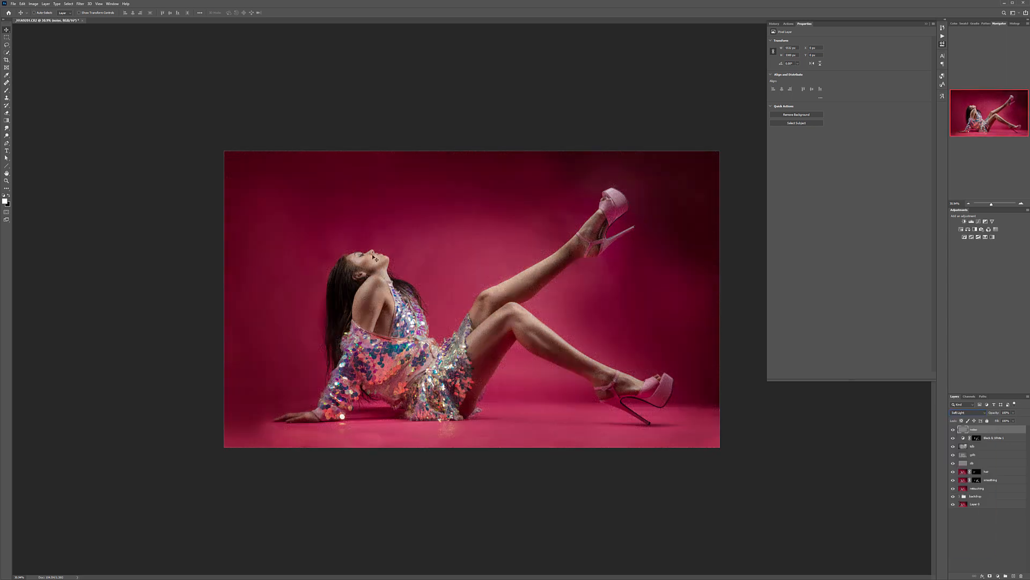
Step: Inspect the grain on the skin up close and reduce the noise layer's opacity until it looks subtle
{"action": "scroll", "coordinate": [345, 266], "scroll_direction": "up", "scroll_amount": 8}
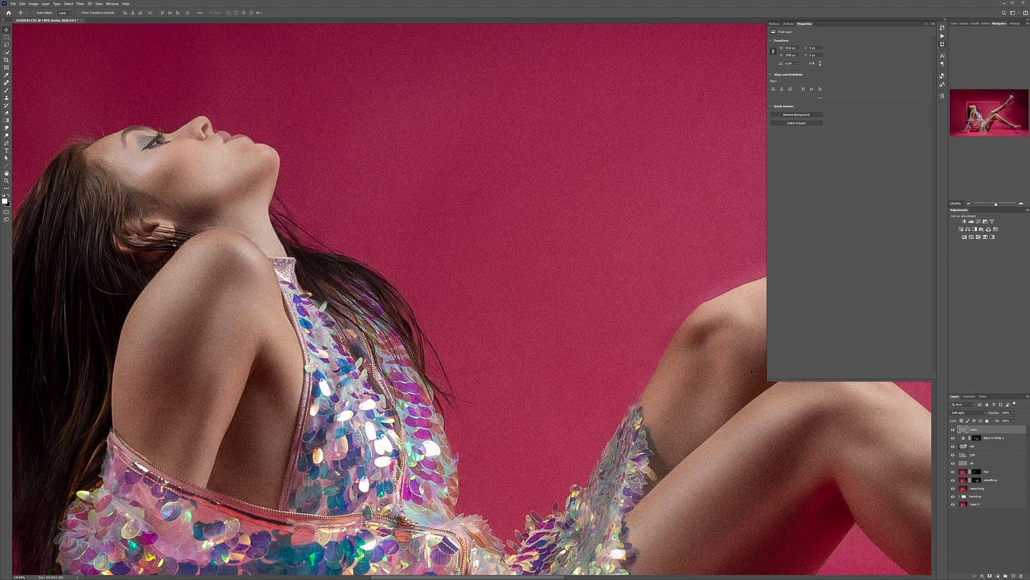
{"action": "left_click", "coordinate": [1013, 414]}
{"action": "left_click_drag", "start_coordinate": [990, 420], "coordinate": [993, 420]}
{"action": "left_click", "coordinate": [297, 208]}
{"action": "scroll", "coordinate": [307, 267], "scroll_direction": "down", "scroll_amount": 3}
{"action": "scroll", "coordinate": [39, 415], "scroll_direction": "down", "scroll_amount": 8}
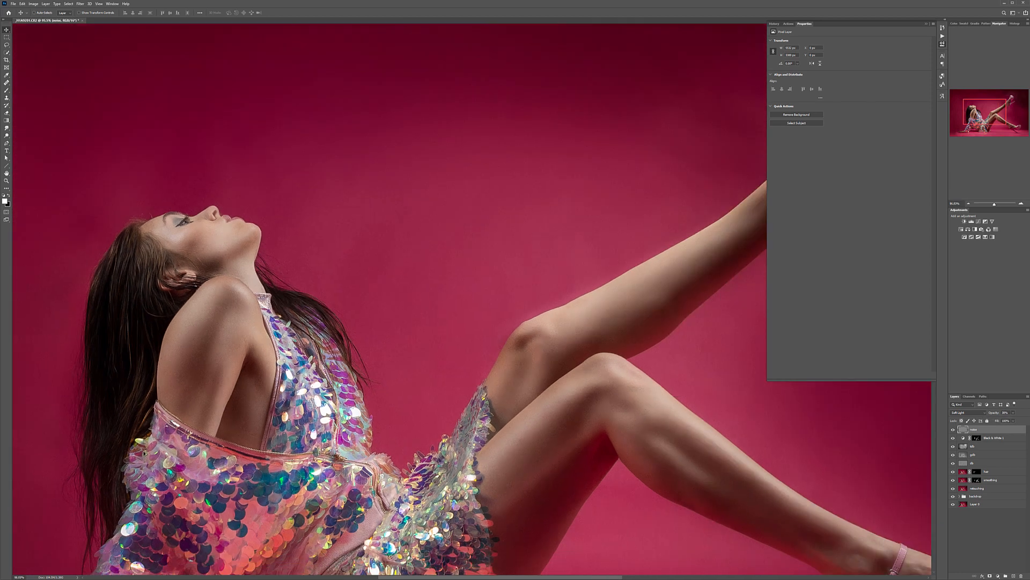
{"action": "scroll", "coordinate": [480, 253], "scroll_direction": "down", "scroll_amount": 1}
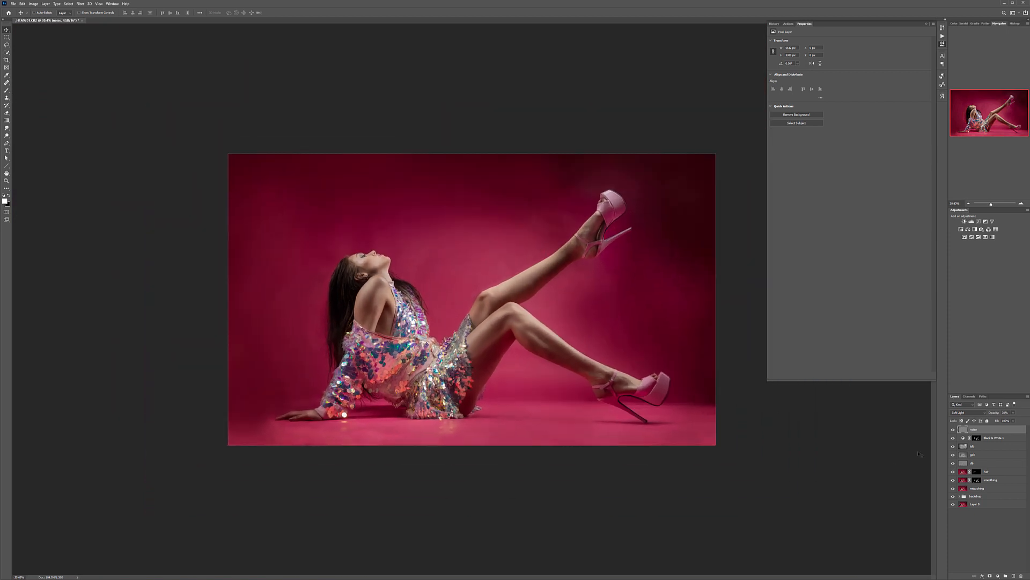
Step: Add a Selective Color adjustment layer and slightly reduce the cyan, magenta, yellow and black amounts in the Blacks
{"action": "left_click", "coordinate": [998, 574]}
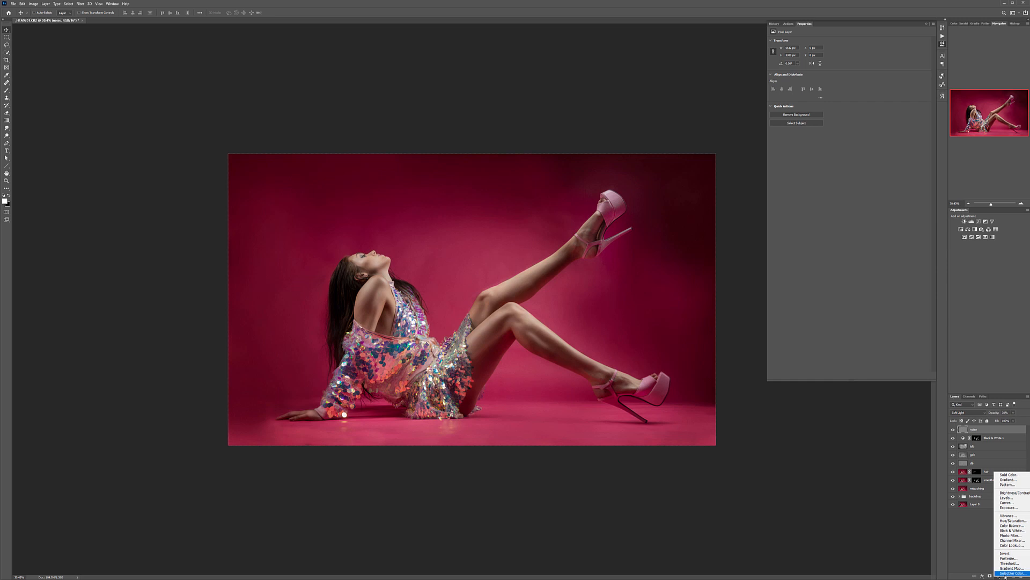
{"action": "left_click", "coordinate": [1011, 573]}
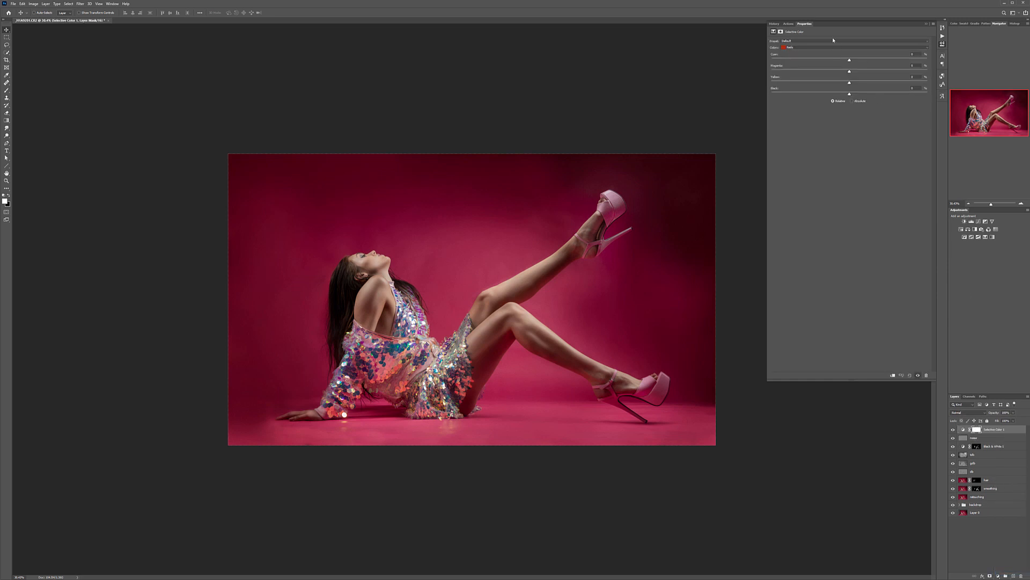
{"action": "left_click", "coordinate": [811, 46]}
{"action": "left_click", "coordinate": [825, 92]}
{"action": "left_click_drag", "start_coordinate": [849, 95], "coordinate": [870, 89]}
{"action": "left_click_drag", "start_coordinate": [849, 71], "coordinate": [843, 64]}
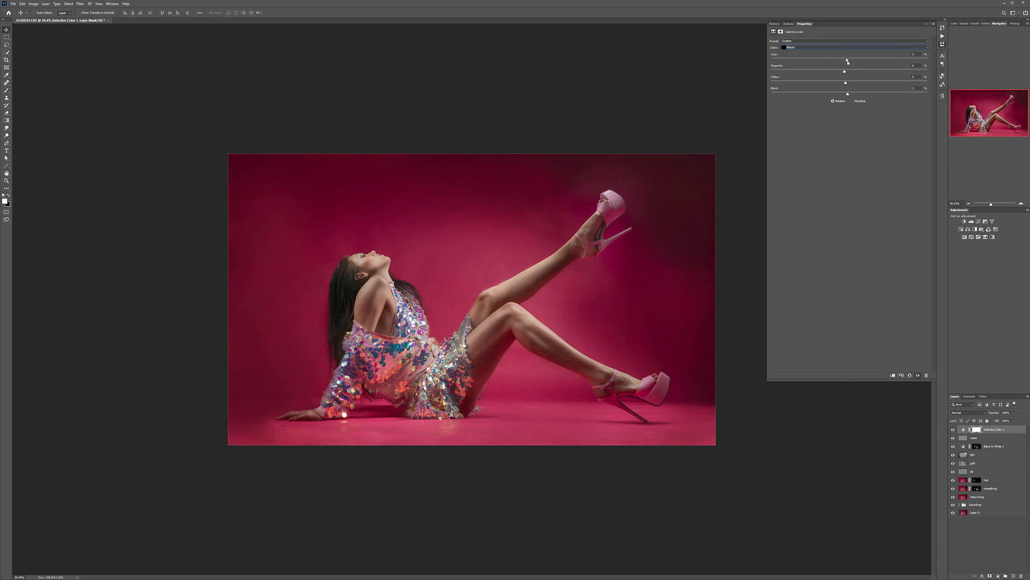
Step: Fine-tune the yellow and black amounts of the Neutrals and reduce the black in the Whites of the Selective Color layer
{"action": "left_click", "coordinate": [845, 48]}
{"action": "left_click", "coordinate": [803, 85]}
{"action": "mouse_move", "coordinate": [849, 95]}
{"action": "left_mouse_down"}
{"action": "mouse_move", "coordinate": [841, 94]}
{"action": "mouse_move", "coordinate": [857, 94]}
{"action": "mouse_move", "coordinate": [849, 94]}
{"action": "left_mouse_up"}
{"action": "left_click_drag", "start_coordinate": [853, 83], "coordinate": [854, 72]}
{"action": "key", "text": "Up"}
{"action": "left_click", "coordinate": [810, 48]}
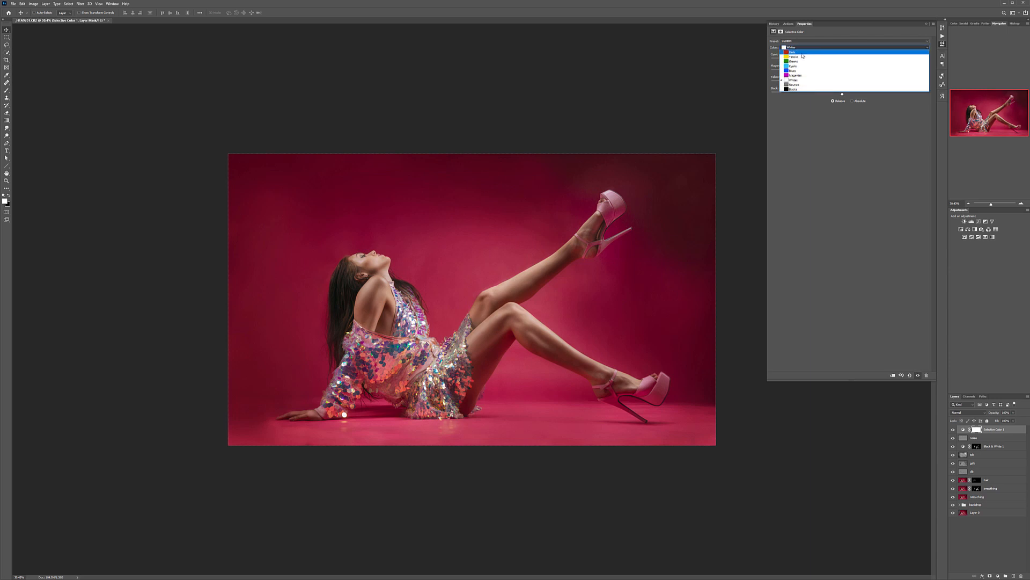
{"action": "left_click", "coordinate": [798, 78]}
Step: Adjust the black amount in the Magentas and Reds, and reduce the magenta in the Reds to make the backdrop redder
{"action": "key", "text": "Up"}
{"action": "mouse_move", "coordinate": [850, 94]}
{"action": "left_mouse_down"}
{"action": "mouse_move", "coordinate": [838, 94]}
{"action": "mouse_move", "coordinate": [869, 94]}
{"action": "mouse_move", "coordinate": [835, 94]}
{"action": "left_mouse_up"}
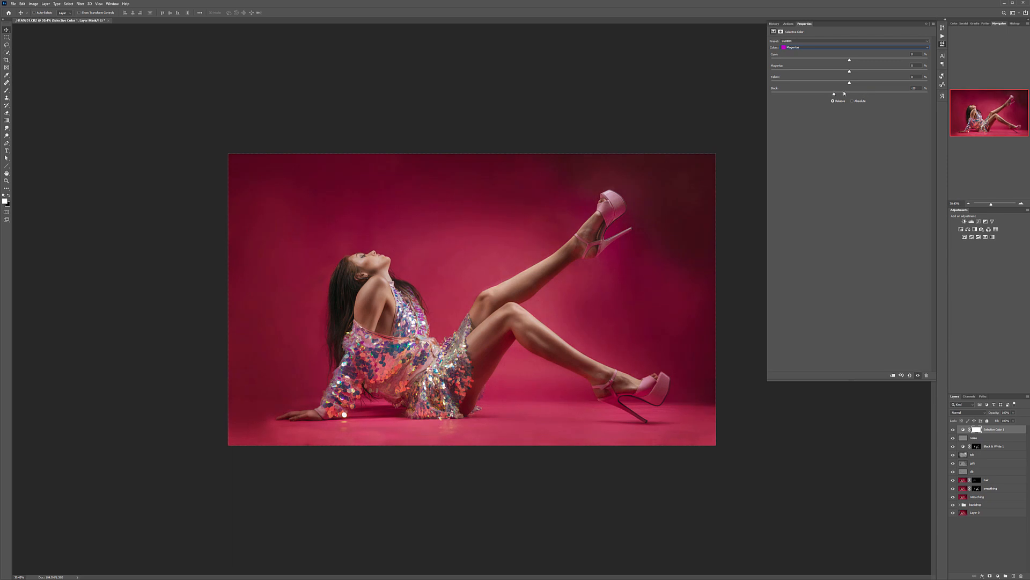
{"action": "left_click", "coordinate": [826, 46]}
{"action": "left_click", "coordinate": [807, 52]}
{"action": "mouse_move", "coordinate": [853, 95]}
{"action": "left_mouse_down"}
{"action": "mouse_move", "coordinate": [865, 95]}
{"action": "mouse_move", "coordinate": [854, 93]}
{"action": "left_mouse_up"}
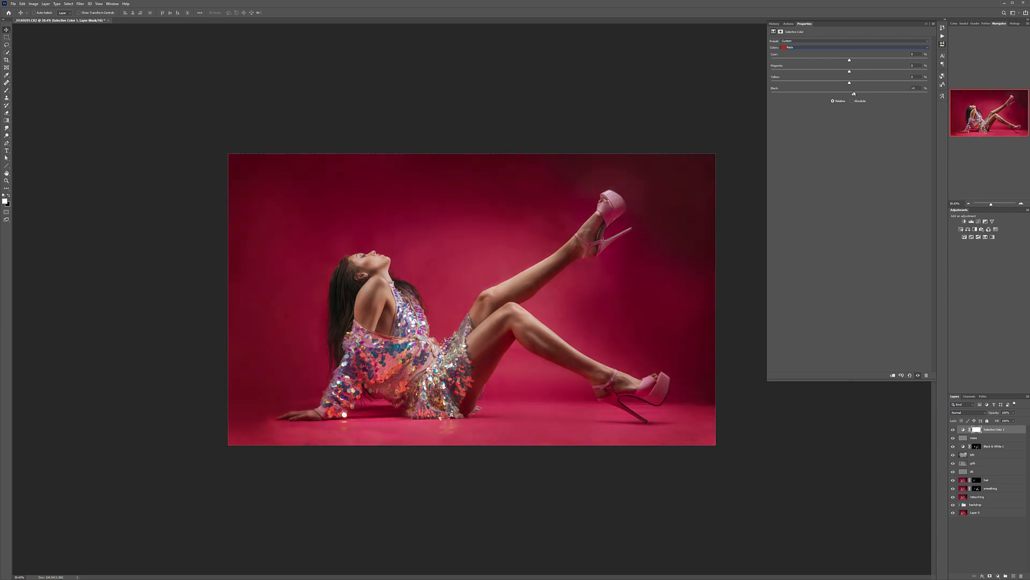
{"action": "left_click", "coordinate": [835, 56]}
{"action": "mouse_move", "coordinate": [850, 73]}
{"action": "left_mouse_down"}
{"action": "mouse_move", "coordinate": [824, 69]}
{"action": "mouse_move", "coordinate": [853, 70]}
{"action": "mouse_move", "coordinate": [839, 69]}
{"action": "mouse_move", "coordinate": [841, 79]}
{"action": "left_mouse_up"}
Step: Add a Curves adjustment layer above the Selective Color layer and set its blend mode to Color
{"action": "left_click", "coordinate": [998, 576]}
{"action": "left_click", "coordinate": [1007, 502]}
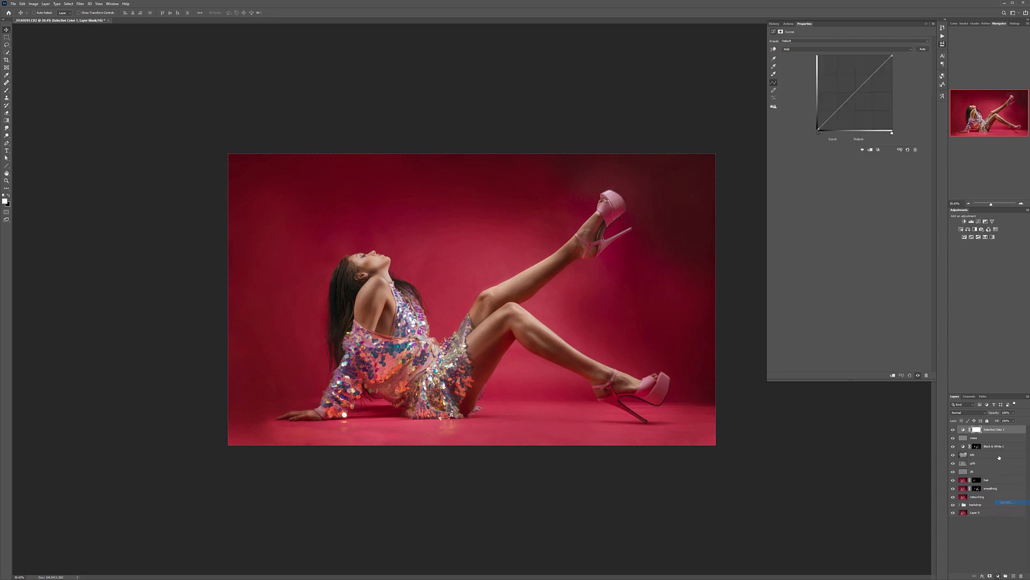
{"action": "left_click", "coordinate": [978, 413]}
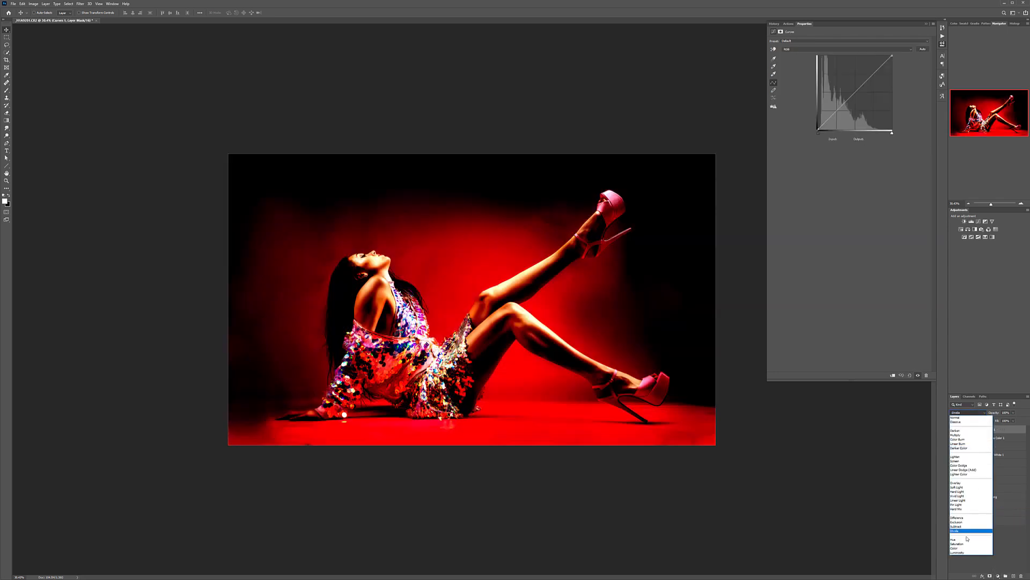
{"action": "left_click", "coordinate": [968, 543]}
Step: Raise the blue curve's black point, pull its upper midtones down slightly, and shift the red curve's black point inward to cool the shadows
{"action": "left_click", "coordinate": [809, 50]}
{"action": "left_click", "coordinate": [809, 68]}
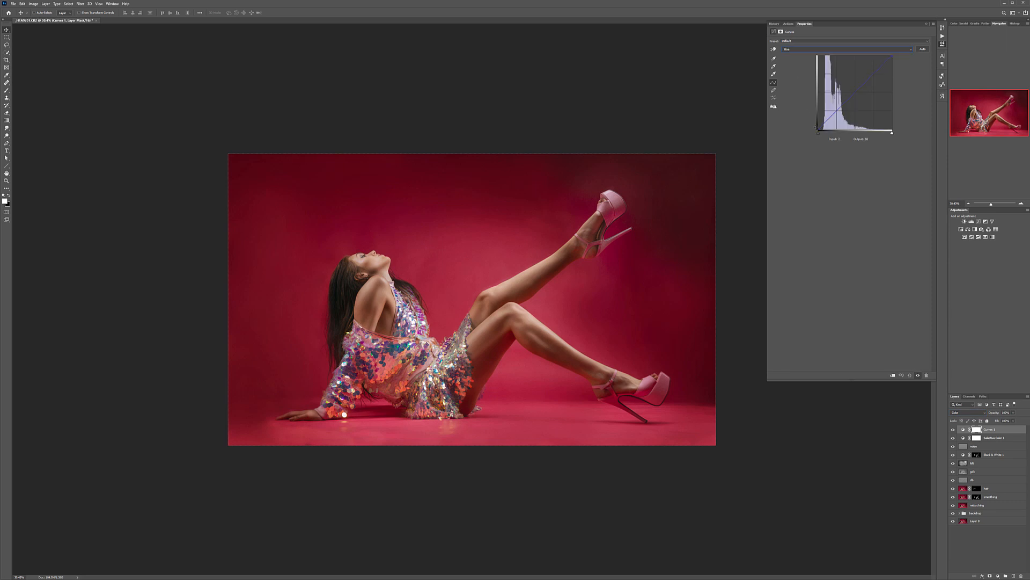
{"action": "left_click_drag", "start_coordinate": [818, 128], "coordinate": [809, 119]}
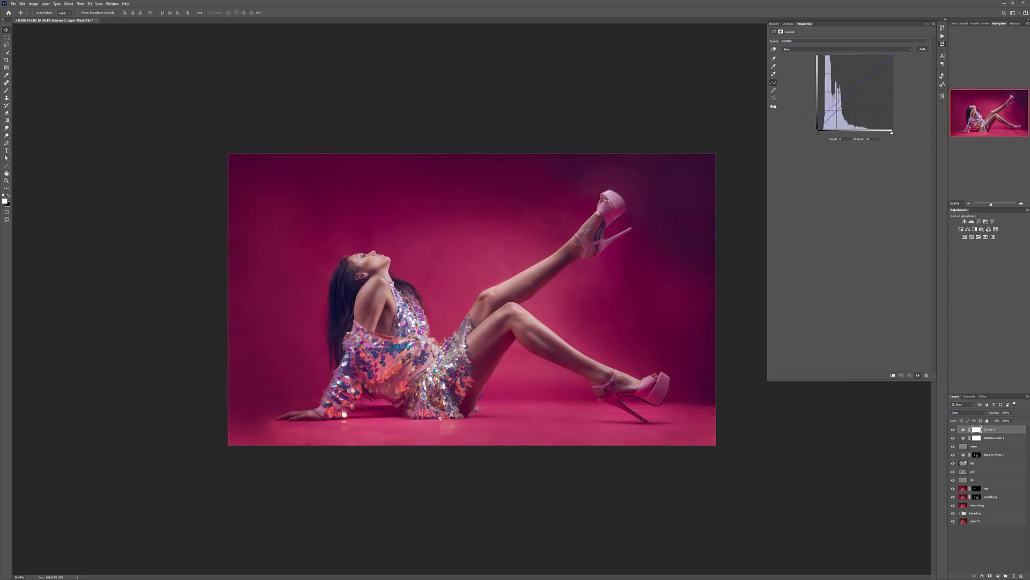
{"action": "left_click_drag", "start_coordinate": [855, 88], "coordinate": [858, 96]}
{"action": "left_click", "coordinate": [823, 48]}
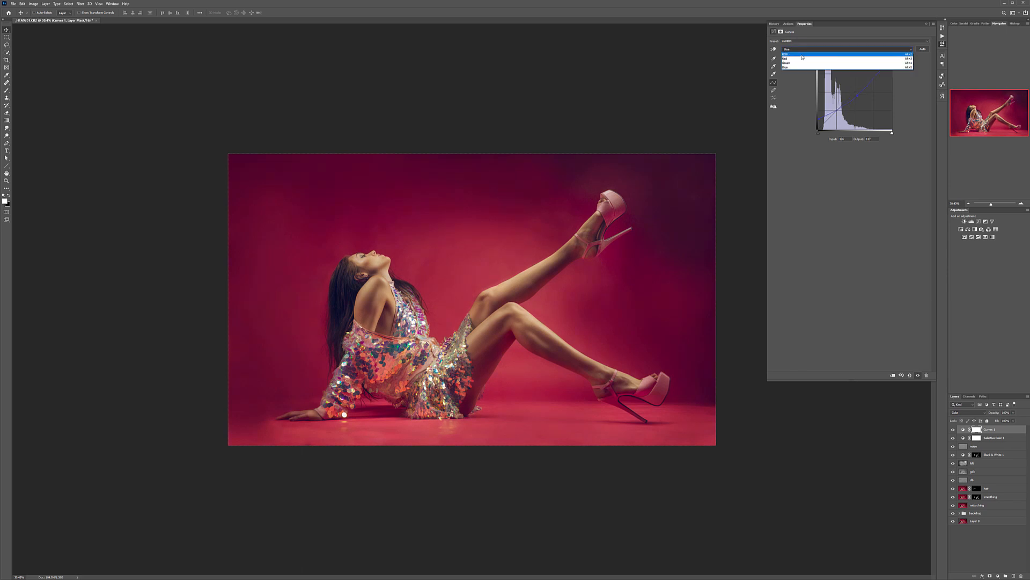
{"action": "left_click", "coordinate": [803, 58]}
{"action": "left_click_drag", "start_coordinate": [819, 130], "coordinate": [826, 129]}
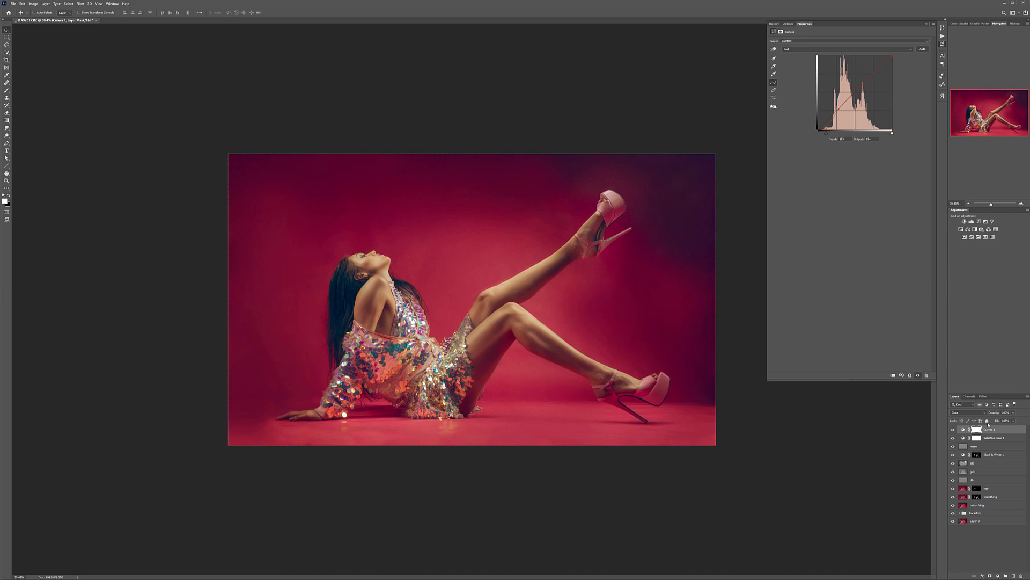
Step: Lower the opacity of the Selective Color layer and of the Color-blended Curves layer to soften the grade
{"action": "left_click", "coordinate": [1000, 438]}
{"action": "left_click", "coordinate": [1014, 415]}
{"action": "left_click_drag", "start_coordinate": [1014, 421], "coordinate": [1008, 421]}
{"action": "left_click", "coordinate": [1013, 430]}
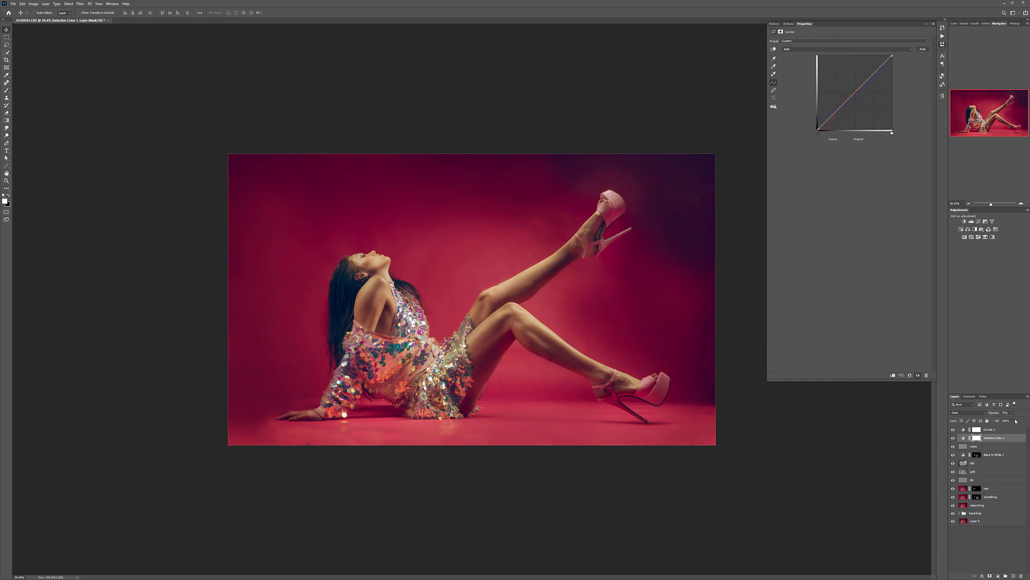
{"action": "mouse_move", "coordinate": [1014, 421]}
{"action": "left_mouse_down"}
{"action": "mouse_move", "coordinate": [994, 420]}
{"action": "mouse_move", "coordinate": [1005, 419]}
{"action": "left_mouse_up"}
{"action": "left_click", "coordinate": [995, 438]}
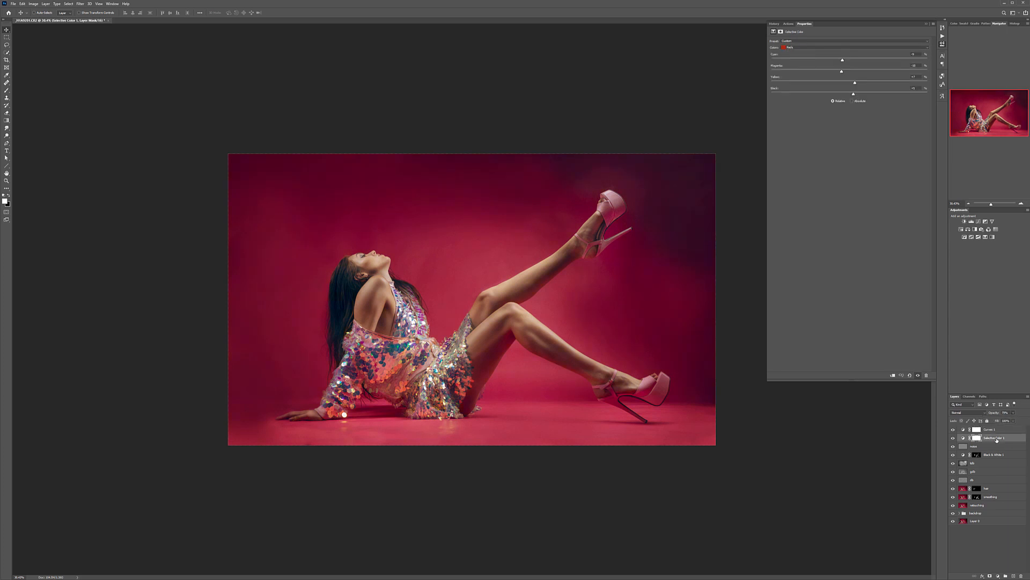
{"action": "left_click", "coordinate": [999, 429]}
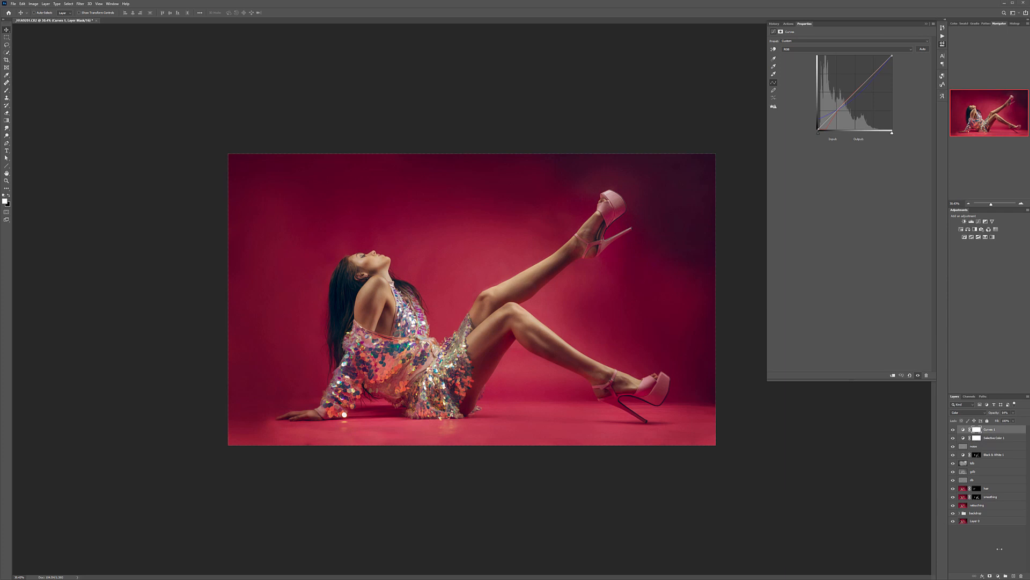
Step: Add a second Curves adjustment layer on top of the stack and rename it for the vignette
{"action": "left_click", "coordinate": [998, 576]}
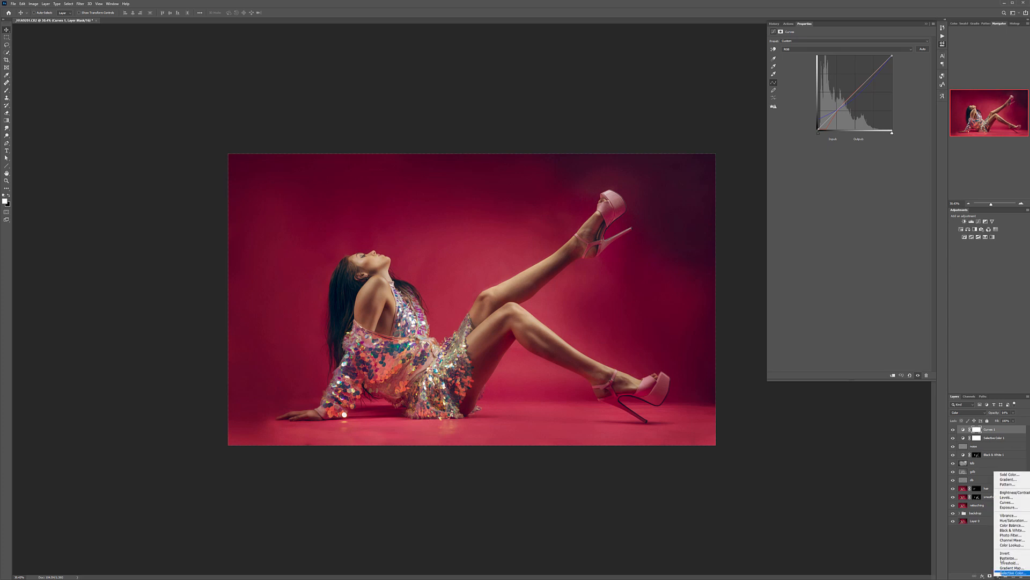
{"action": "left_click", "coordinate": [1009, 504]}
{"action": "double_click", "coordinate": [991, 430]}
{"action": "type", "text": "c"}
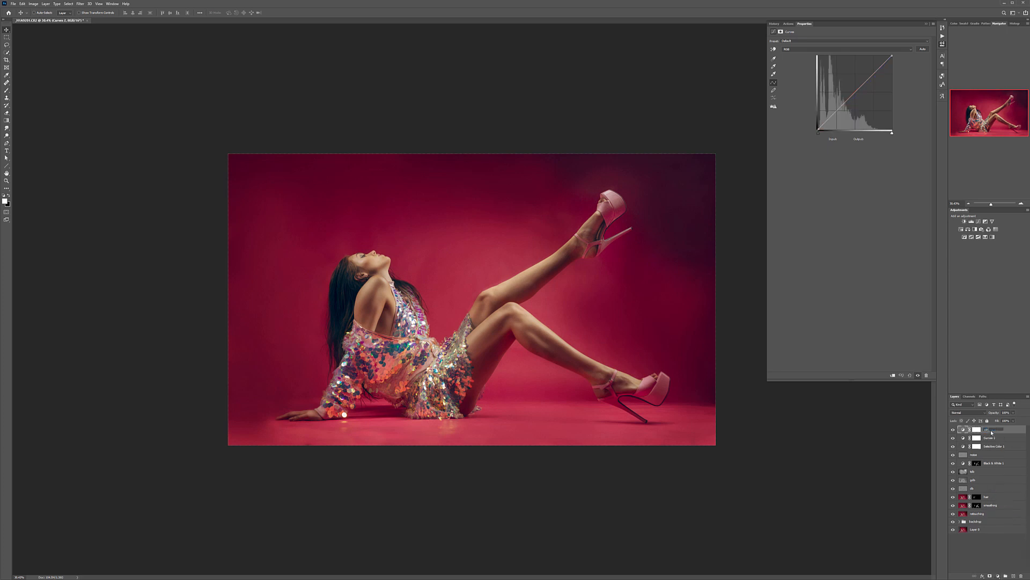
{"action": "key", "text": "Return"}
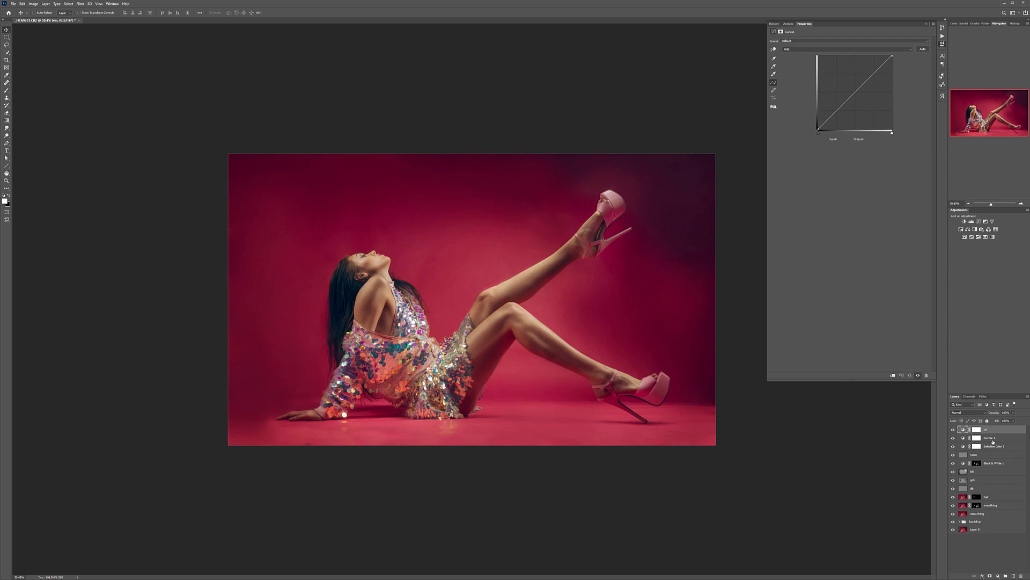
Step: Rename the Color-blended Curves layer as color
{"action": "double_click", "coordinate": [990, 437]}
{"action": "type", "text": "co"}
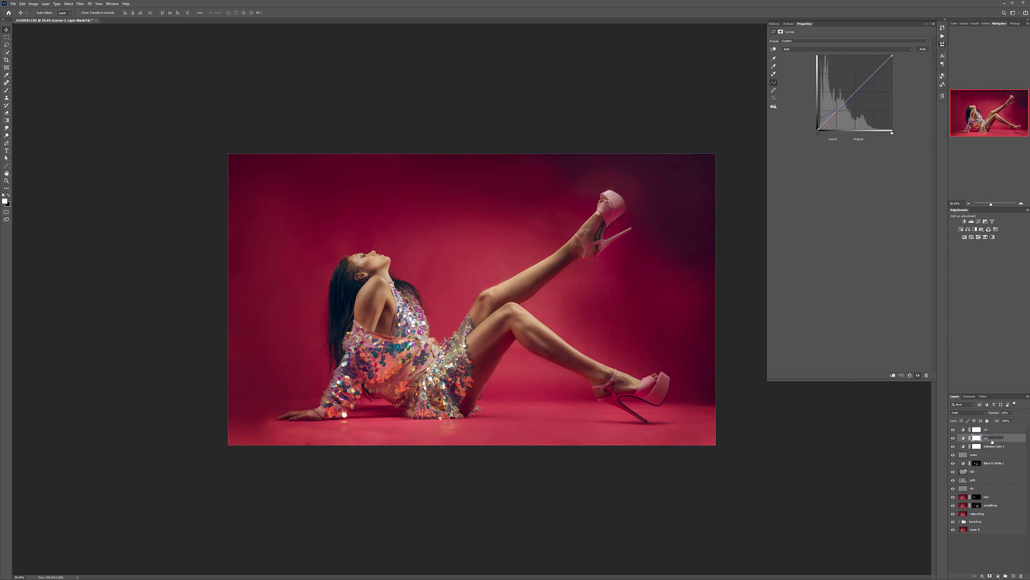
{"action": "type", "text": "lor"}
{"action": "key", "text": "Return"}
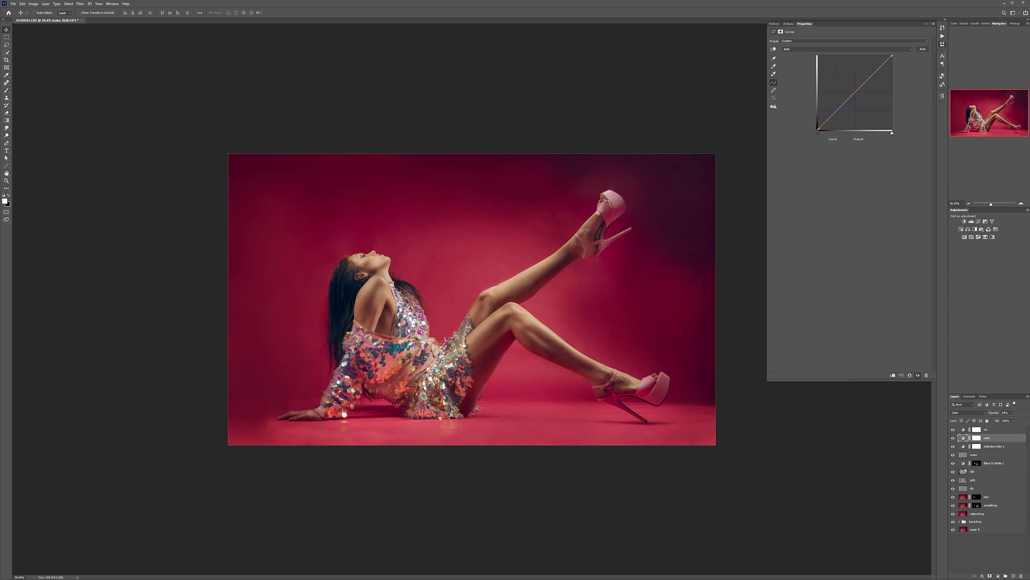
Step: Add another Curves layer above the color layer, name it lum and set its blend mode to Luminosity
{"action": "left_click", "coordinate": [998, 575]}
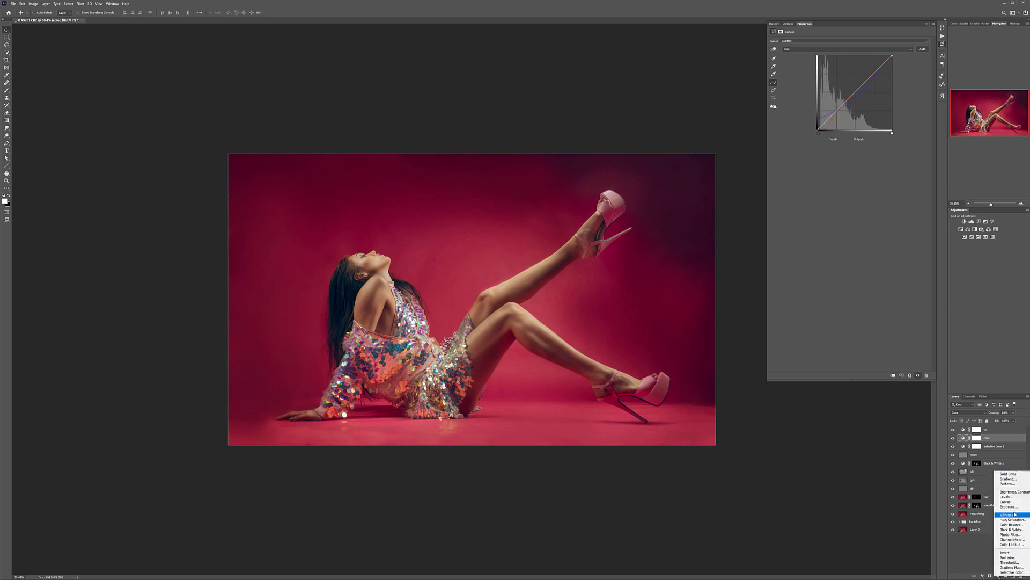
{"action": "left_click", "coordinate": [1009, 502]}
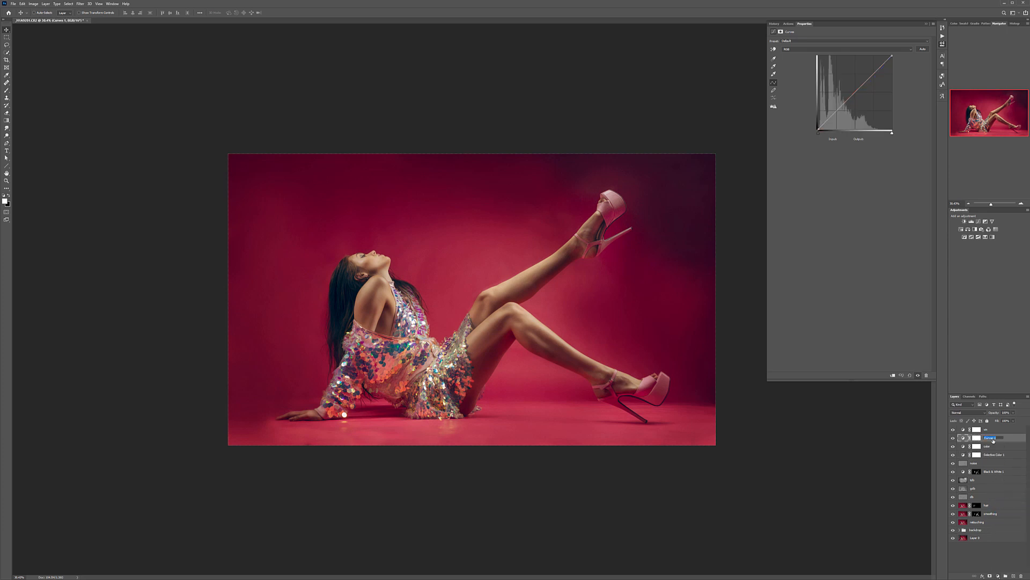
{"action": "double_click", "coordinate": [992, 438]}
{"action": "type", "text": "lum"}
{"action": "key", "text": "Return"}
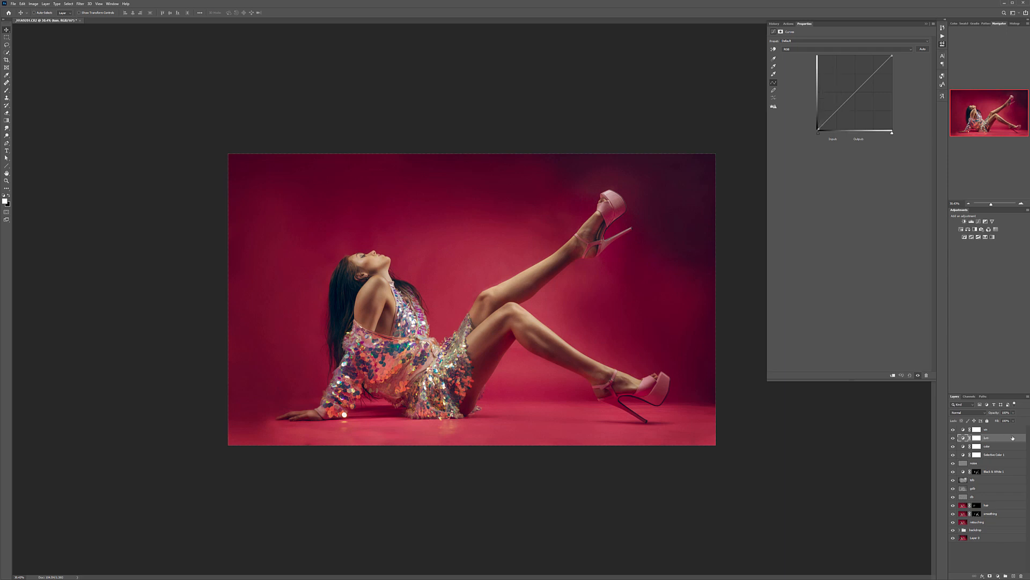
{"action": "left_click", "coordinate": [986, 414]}
{"action": "left_click", "coordinate": [969, 553]}
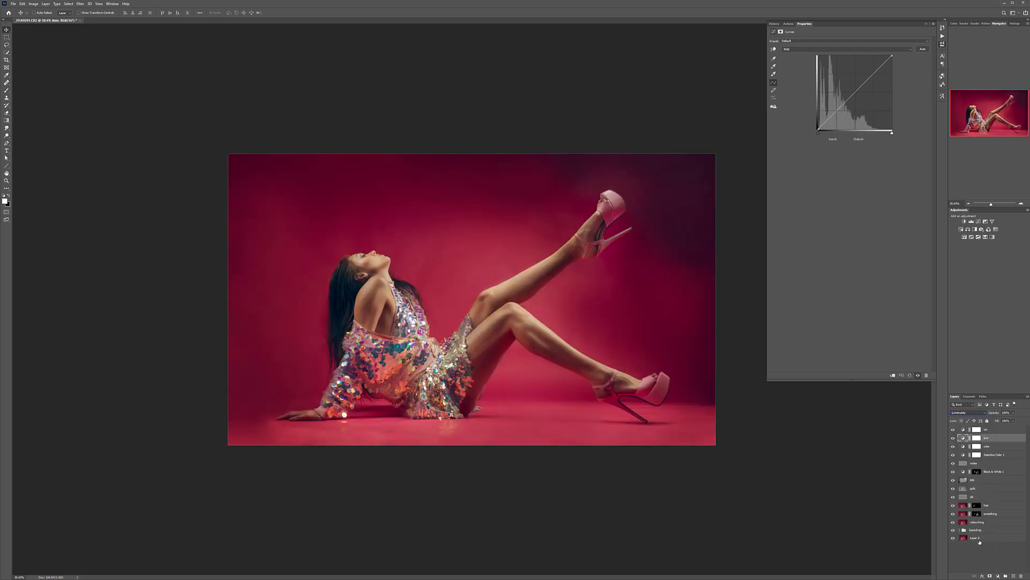
Step: Shape a contrast S-curve on the lum layer, compare the image with and without it, and leave the layer hidden
{"action": "left_click_drag", "start_coordinate": [837, 111], "coordinate": [867, 73]}
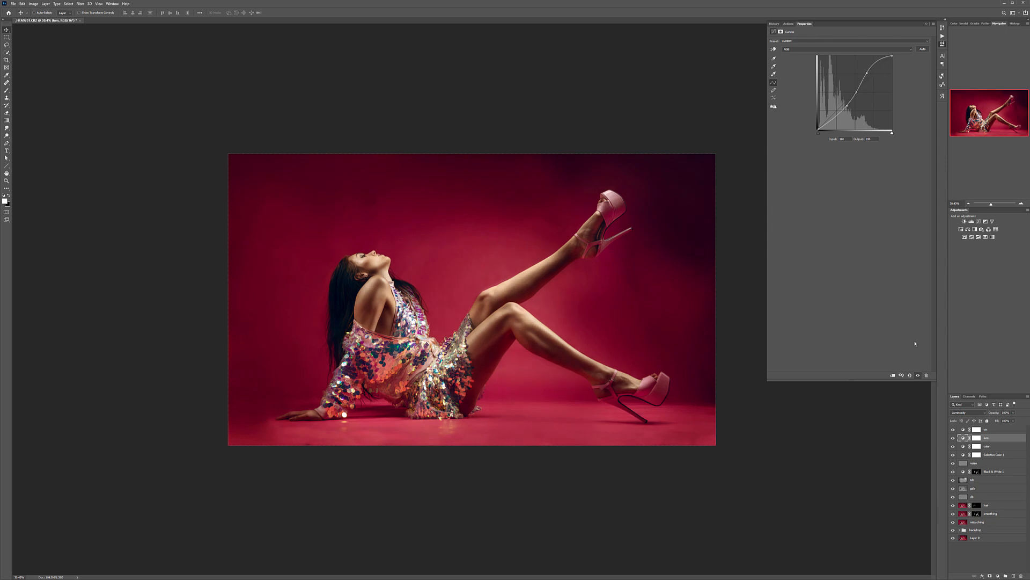
{"action": "left_click", "coordinate": [954, 437]}
{"action": "left_click", "coordinate": [954, 438]}
{"action": "left_click", "coordinate": [954, 438]}
Step: Drop the vignette curve's white point to zero output and mask out a rectangular area just inside the image edges with black
{"action": "left_click", "coordinate": [1014, 429]}
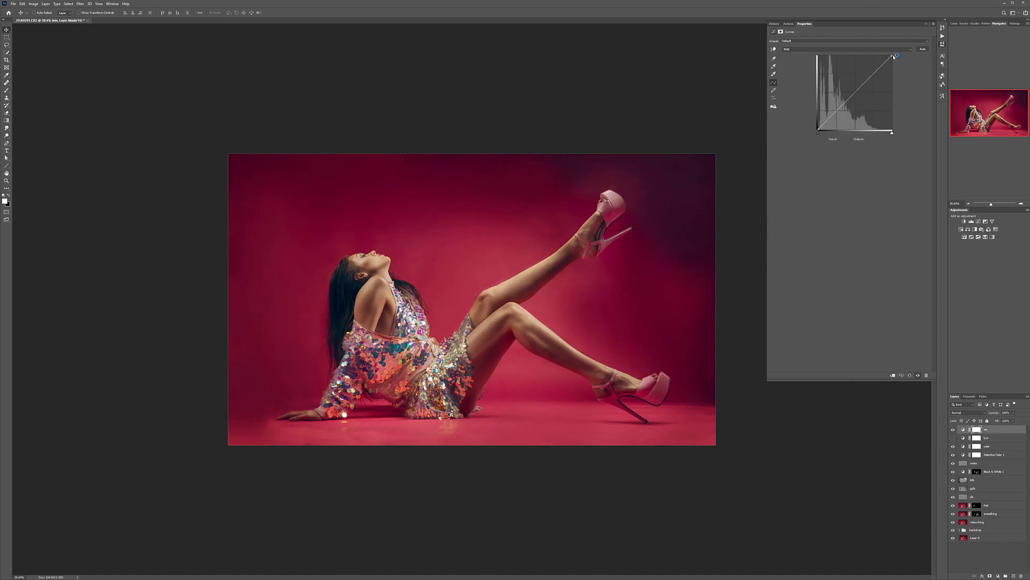
{"action": "left_click_drag", "start_coordinate": [894, 55], "coordinate": [892, 131]}
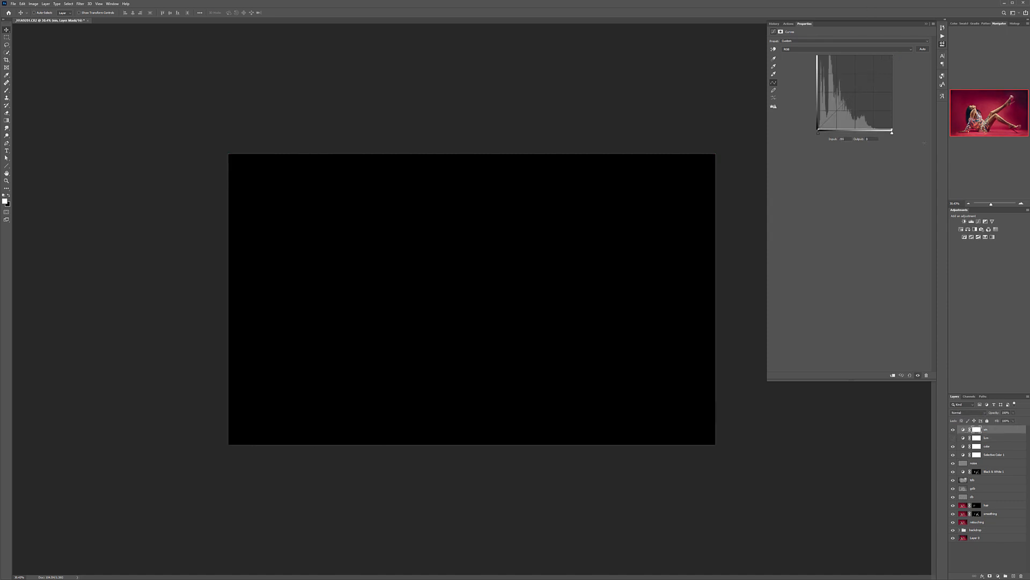
{"action": "left_click", "coordinate": [6, 37]}
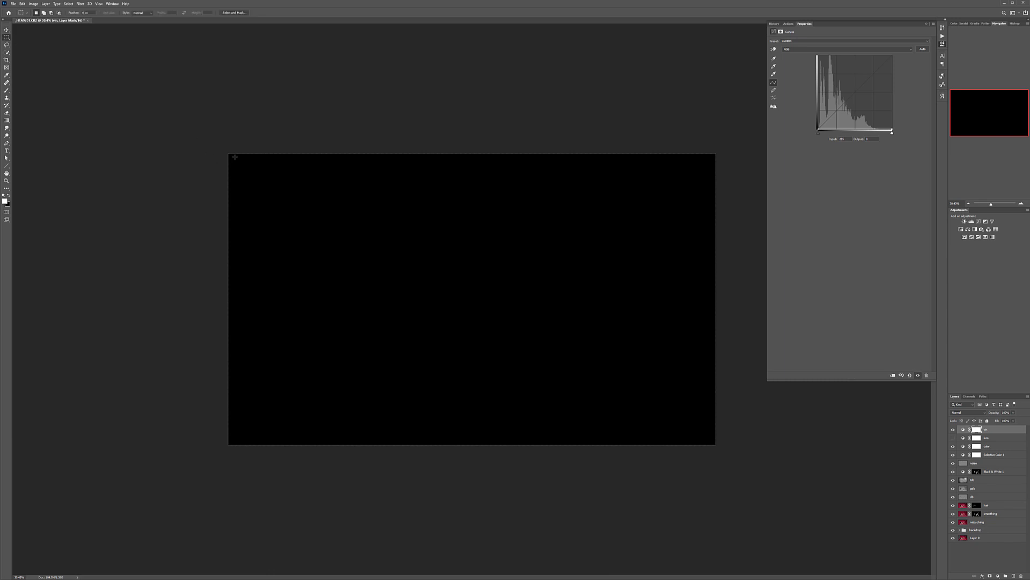
{"action": "left_click_drag", "start_coordinate": [235, 158], "coordinate": [712, 439]}
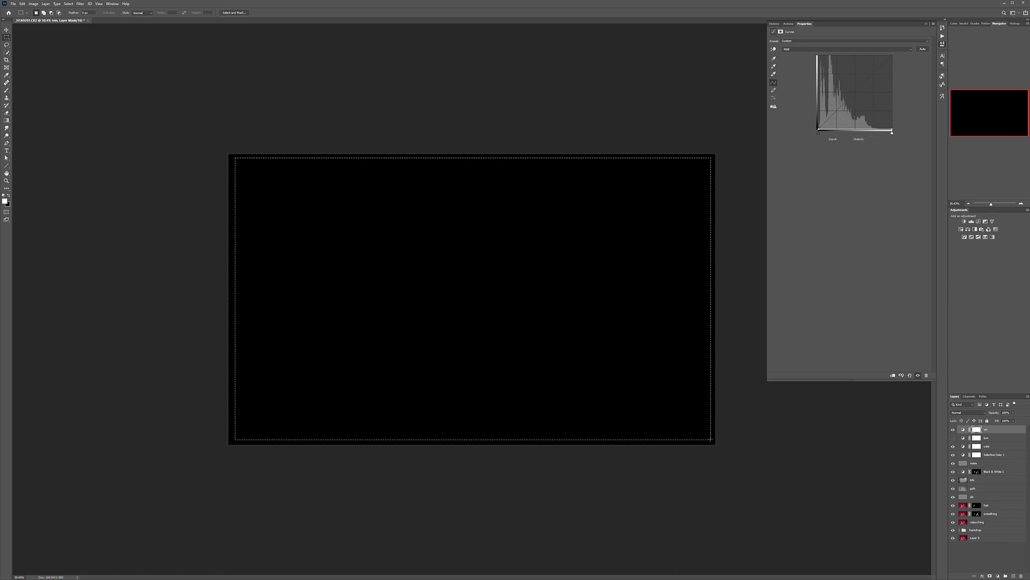
{"action": "key", "text": "ctrl+BackSpace"}
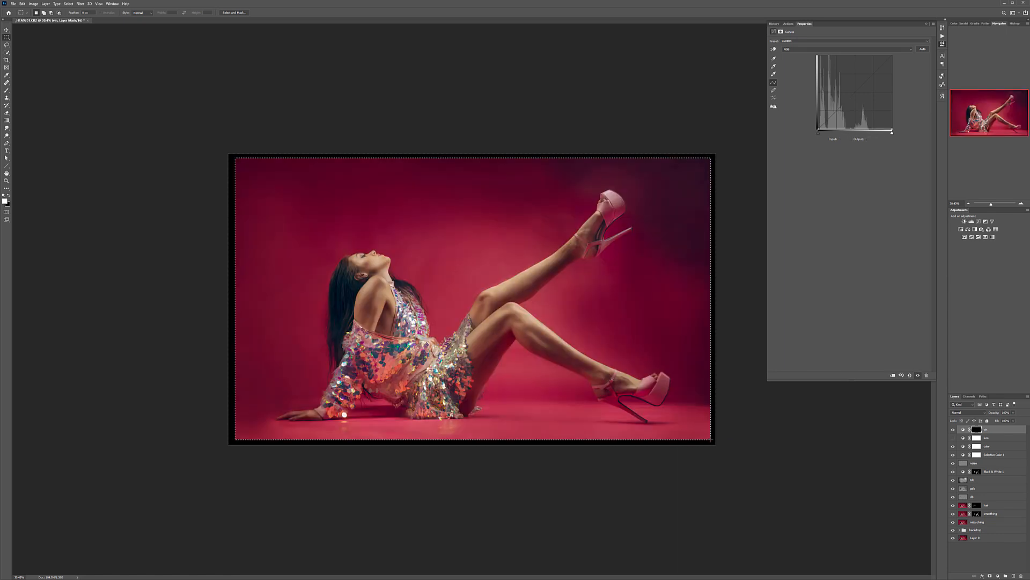
Step: Deselect the rectangle and strongly feather the vignette layer's mask so the dark border fades smoothly inward
{"action": "left_click", "coordinate": [781, 32]}
{"action": "key", "text": "ctrl+d"}
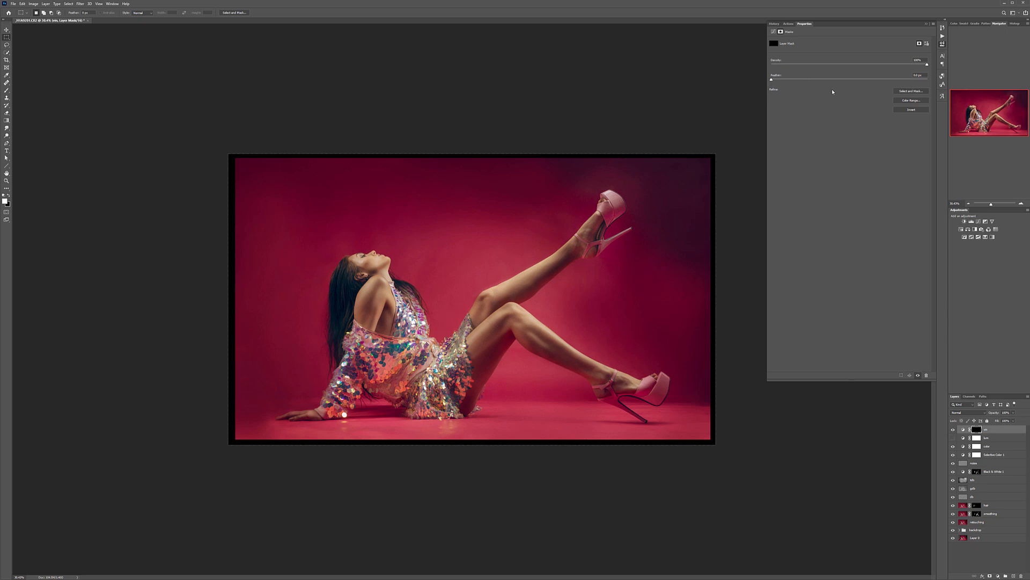
{"action": "left_click_drag", "start_coordinate": [776, 81], "coordinate": [777, 86]}
{"action": "left_click_drag", "start_coordinate": [904, 81], "coordinate": [909, 81]}
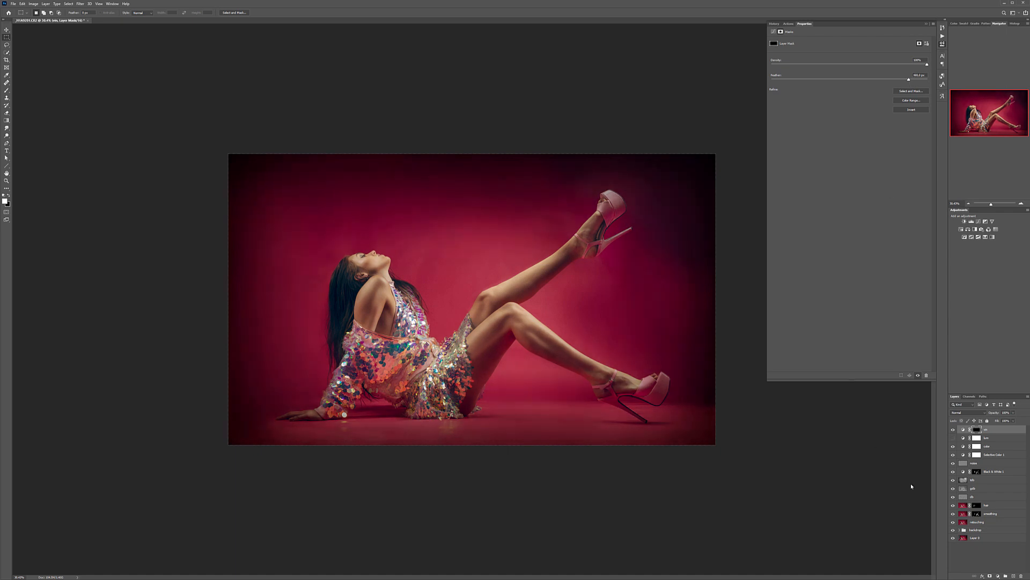
Step: Set the vignette layer's blend mode to Soft Light and move it beneath the Selective Color layer
{"action": "left_click", "coordinate": [986, 414]}
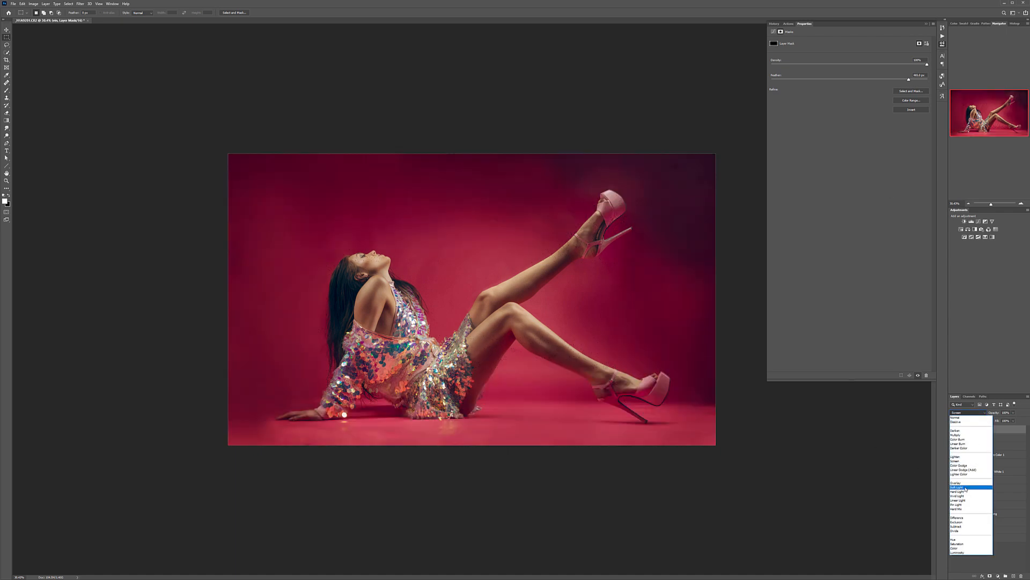
{"action": "left_click", "coordinate": [969, 472]}
{"action": "left_click_drag", "start_coordinate": [998, 437], "coordinate": [1003, 459]}
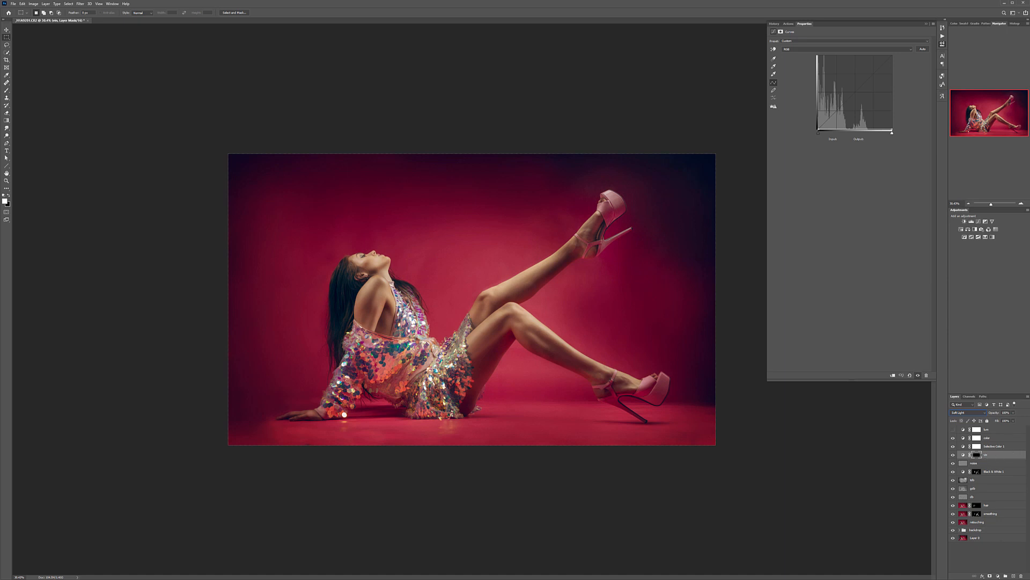
Step: Add a Black & White adjustment layer above the color layer and hide the color and Selective Color layers
{"action": "left_click", "coordinate": [1010, 437]}
{"action": "left_click", "coordinate": [999, 576]}
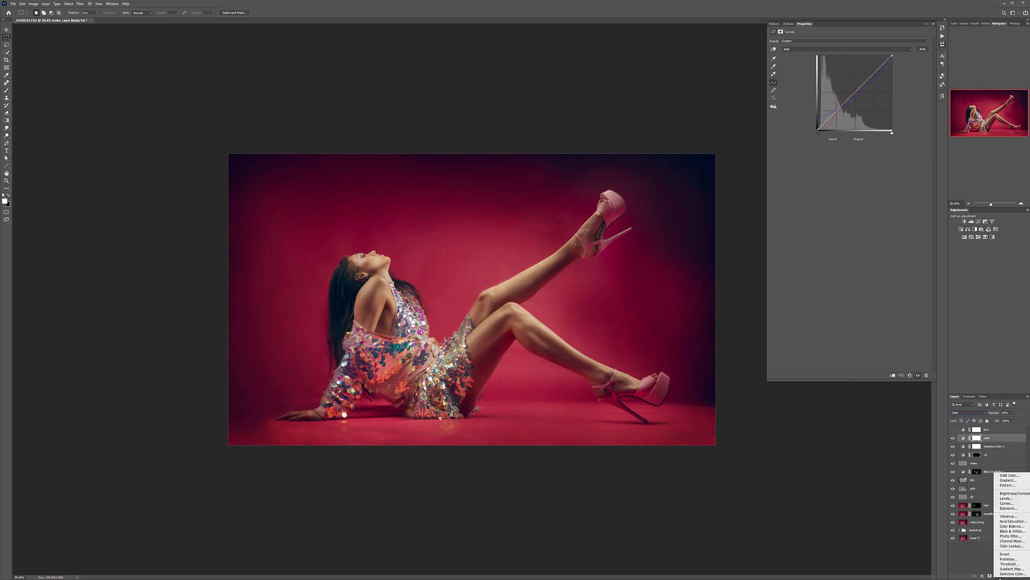
{"action": "left_click", "coordinate": [1019, 531]}
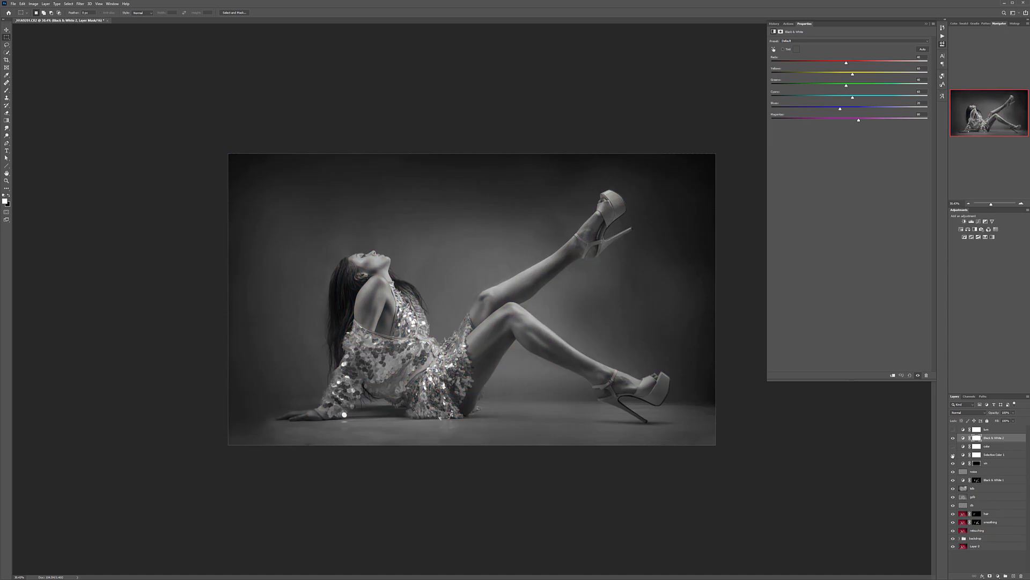
{"action": "left_click", "coordinate": [954, 455]}
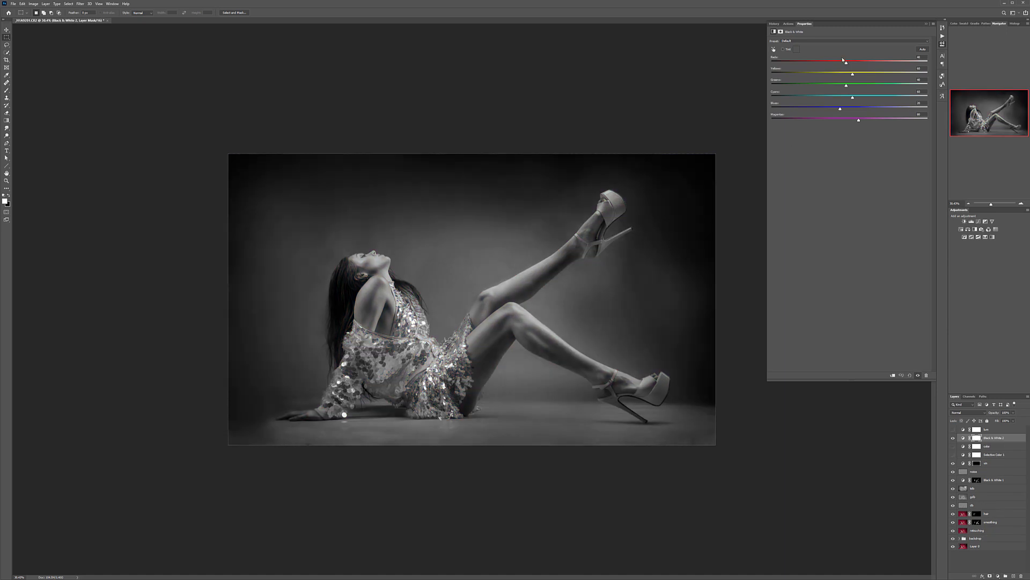
Step: Raise the reds and yellows and slightly increase the magentas of the new Black & White layer to brighten skin and backdrop
{"action": "mouse_move", "coordinate": [847, 64]}
{"action": "left_mouse_down"}
{"action": "mouse_move", "coordinate": [861, 65]}
{"action": "mouse_move", "coordinate": [807, 80]}
{"action": "mouse_move", "coordinate": [891, 76]}
{"action": "mouse_move", "coordinate": [868, 83]}
{"action": "mouse_move", "coordinate": [864, 69]}
{"action": "left_mouse_up"}
{"action": "mouse_move", "coordinate": [858, 120]}
{"action": "left_mouse_down"}
{"action": "mouse_move", "coordinate": [803, 121]}
{"action": "mouse_move", "coordinate": [870, 120]}
{"action": "mouse_move", "coordinate": [861, 124]}
{"action": "left_mouse_up"}
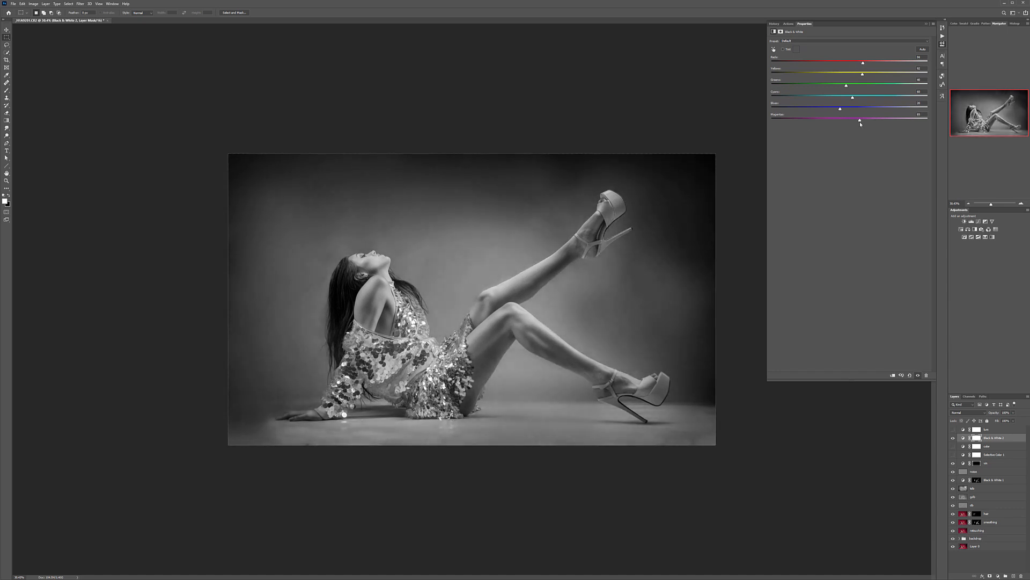
{"action": "left_click_drag", "start_coordinate": [862, 77], "coordinate": [863, 65]}
Step: Compare the image with and without the new Black & White layer, and lower the layer's opacity to bring back some color
{"action": "left_click", "coordinate": [953, 438]}
{"action": "left_click", "coordinate": [953, 438]}
{"action": "left_click", "coordinate": [1013, 412]}
{"action": "mouse_move", "coordinate": [1005, 421]}
{"action": "left_mouse_down"}
{"action": "mouse_move", "coordinate": [990, 420]}
{"action": "mouse_move", "coordinate": [1008, 420]}
{"action": "left_mouse_up"}
Step: Show the color and Selective Color layers again, preview the lum layer, and hide both the lum and upper Black & White layers
{"action": "left_click", "coordinate": [953, 446]}
{"action": "left_click", "coordinate": [959, 455]}
{"action": "left_click", "coordinate": [953, 455]}
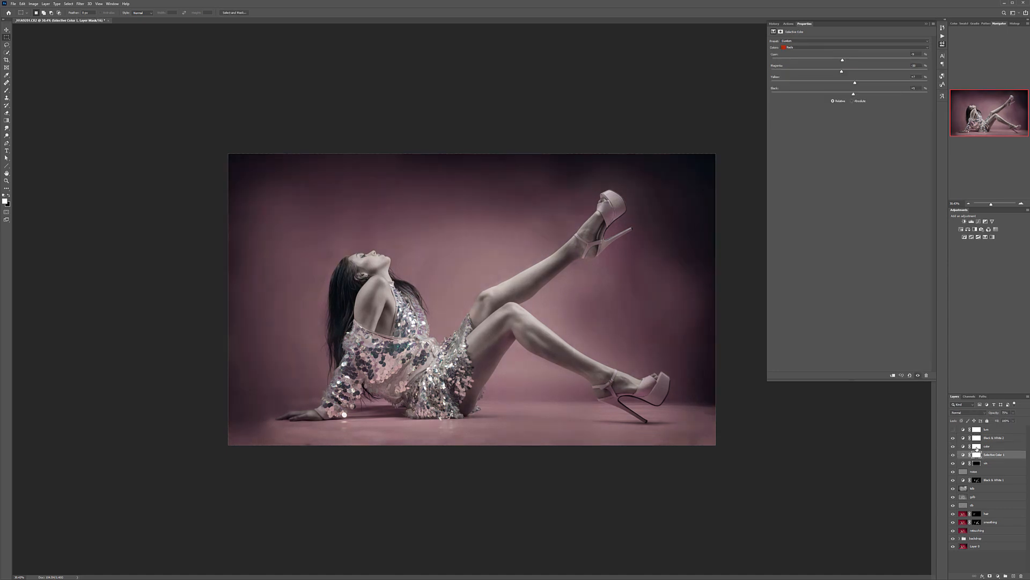
{"action": "left_click", "coordinate": [954, 430]}
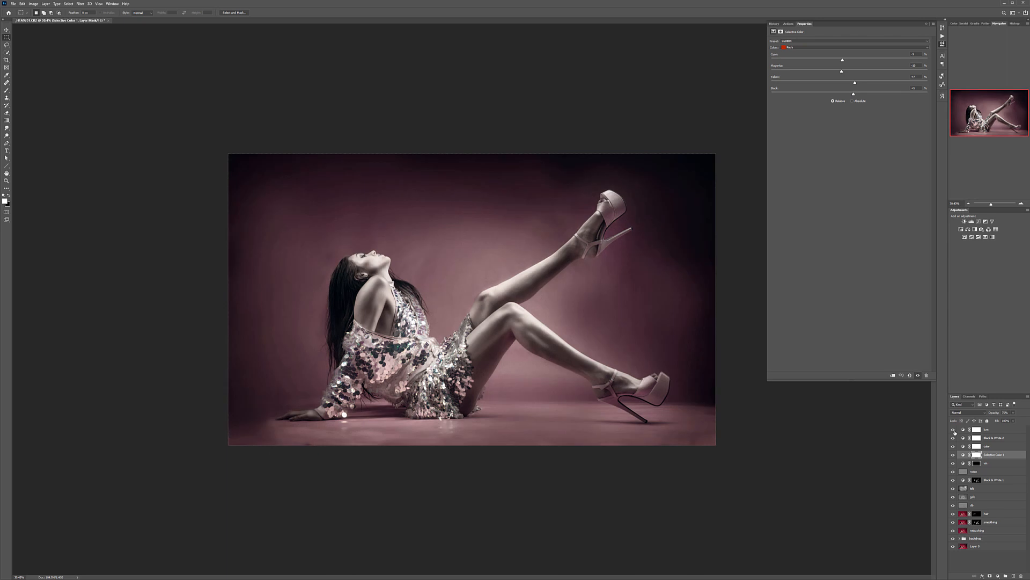
{"action": "left_click", "coordinate": [953, 438]}
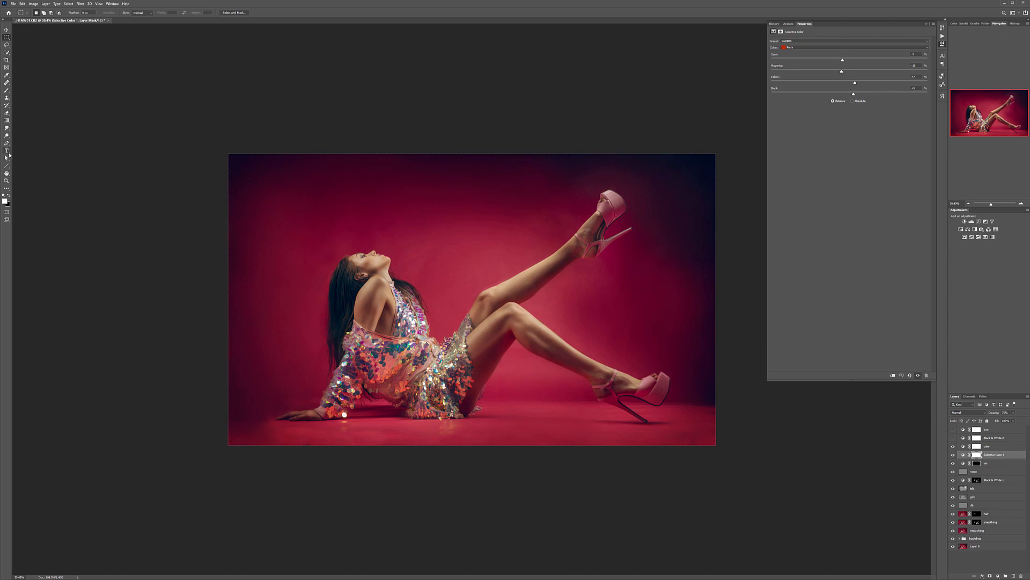
Step: Start a new text layer on the floor beside the model's legs and set the font size to 30 pt
{"action": "key", "text": "t"}
{"action": "left_click", "coordinate": [502, 412]}
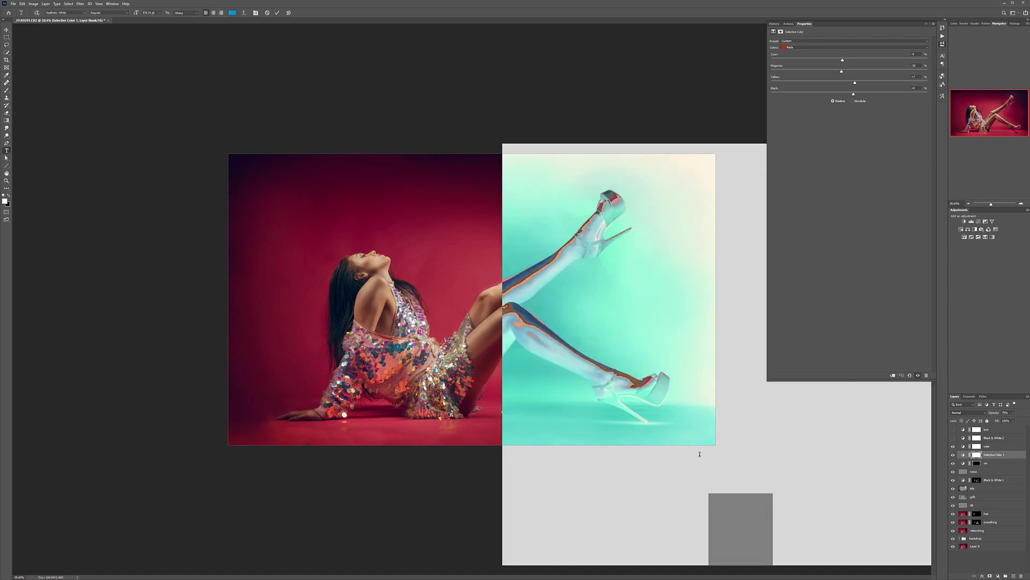
{"action": "left_click", "coordinate": [160, 13]}
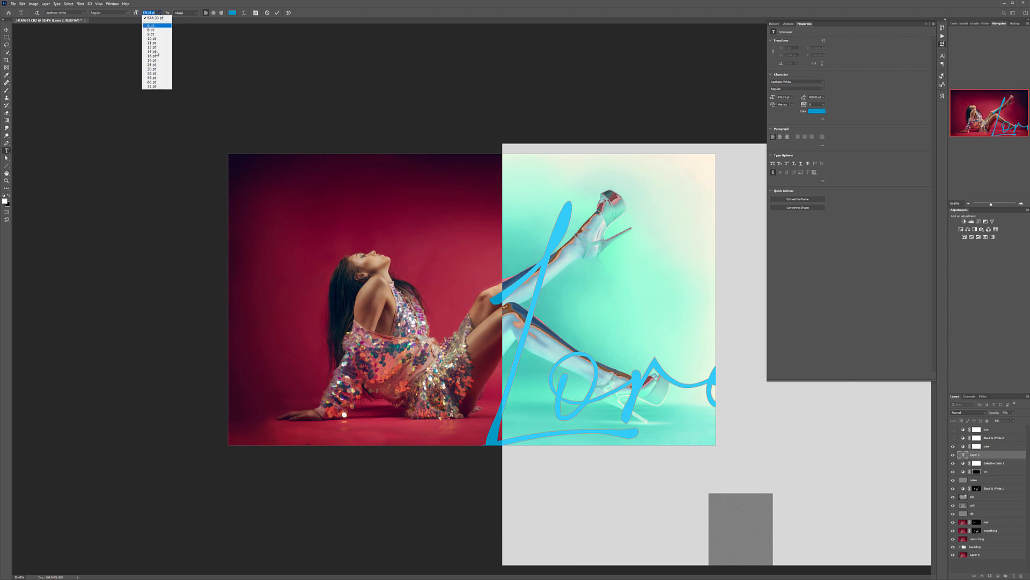
{"action": "left_click", "coordinate": [154, 70]}
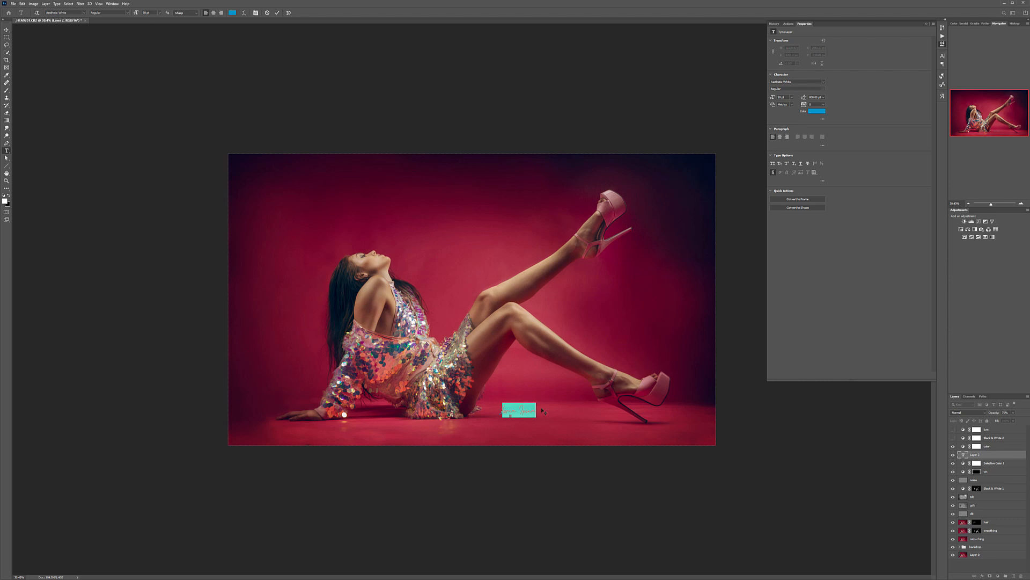
Step: Enter the photographer's full name followed by "Photography" as a signature and move it into the photo's lower-right corner
{"action": "type", "text": "Glam"}
{"action": "key", "text": "BackSpace"}
{"action": "type", "text": "dimir Chopra Photog"}
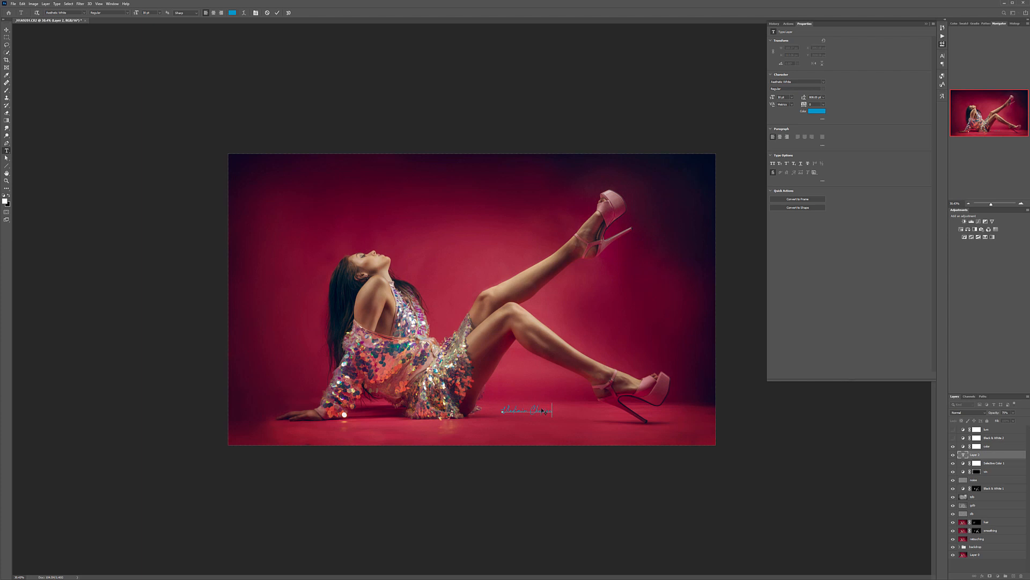
{"action": "type", "text": "ra"}
{"action": "left_click", "coordinate": [7, 30]}
{"action": "left_click_drag", "start_coordinate": [662, 447], "coordinate": [663, 439]}
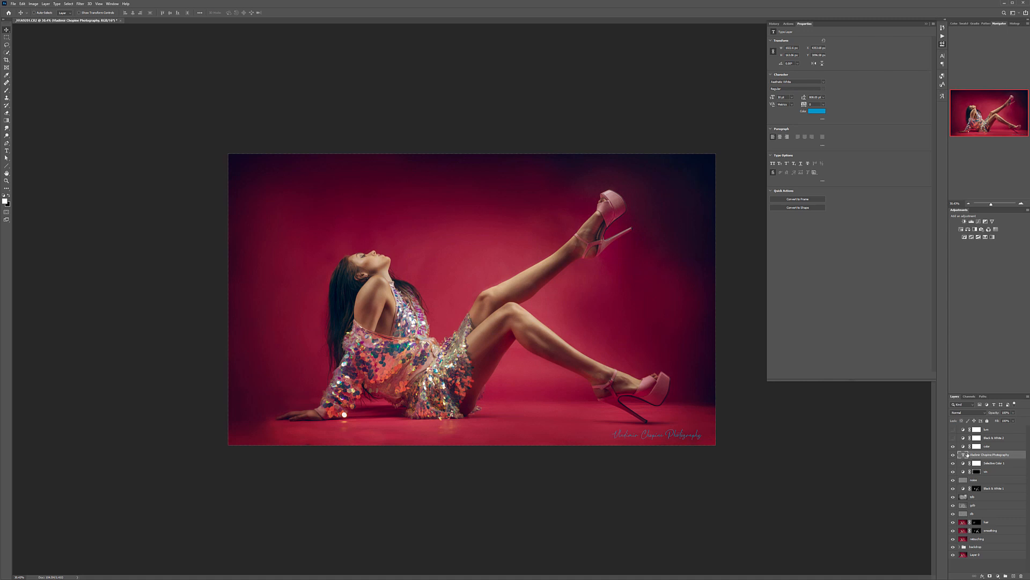
Step: Recolor the signature text to white, ffffff
{"action": "double_click", "coordinate": [964, 454]}
{"action": "left_click", "coordinate": [234, 14]}
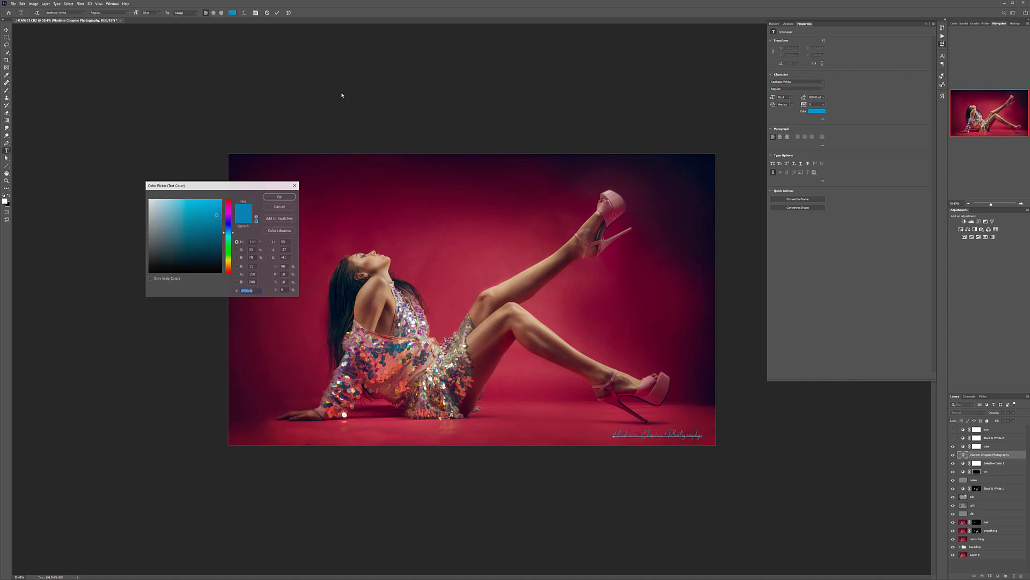
{"action": "type", "text": "ffffff"}
{"action": "left_click", "coordinate": [278, 197]}
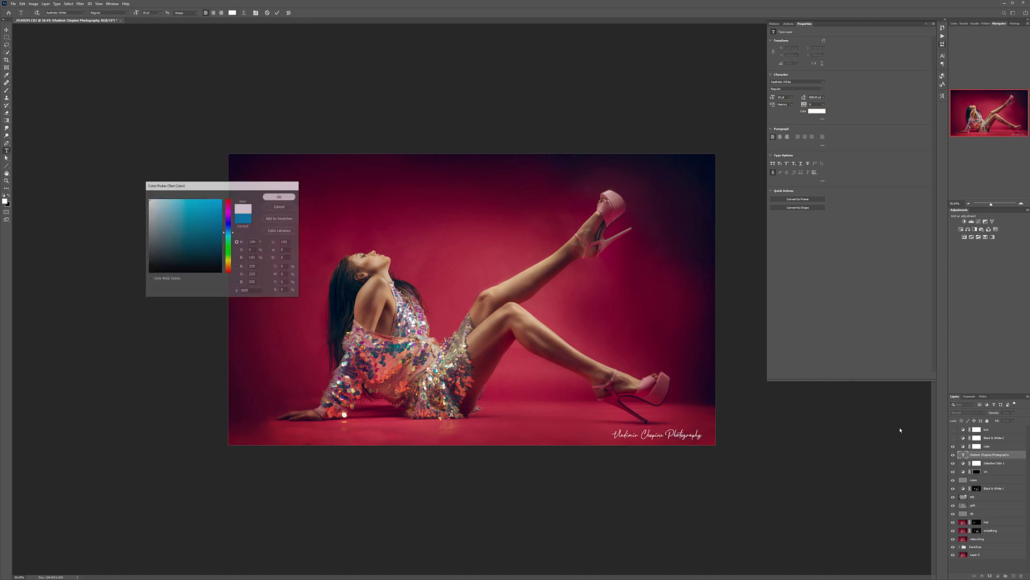
Step: Lower the signature layer's opacity strongly so the text becomes a faint watermark
{"action": "left_click", "coordinate": [1013, 413]}
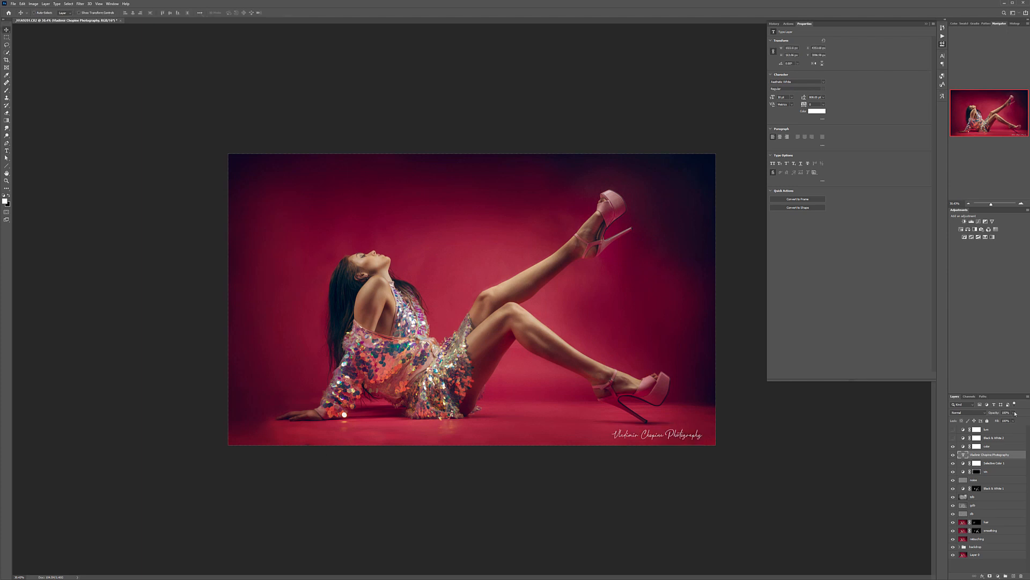
{"action": "left_click", "coordinate": [1013, 414]}
{"action": "left_click", "coordinate": [1014, 413]}
{"action": "left_click_drag", "start_coordinate": [1013, 421], "coordinate": [990, 420]}
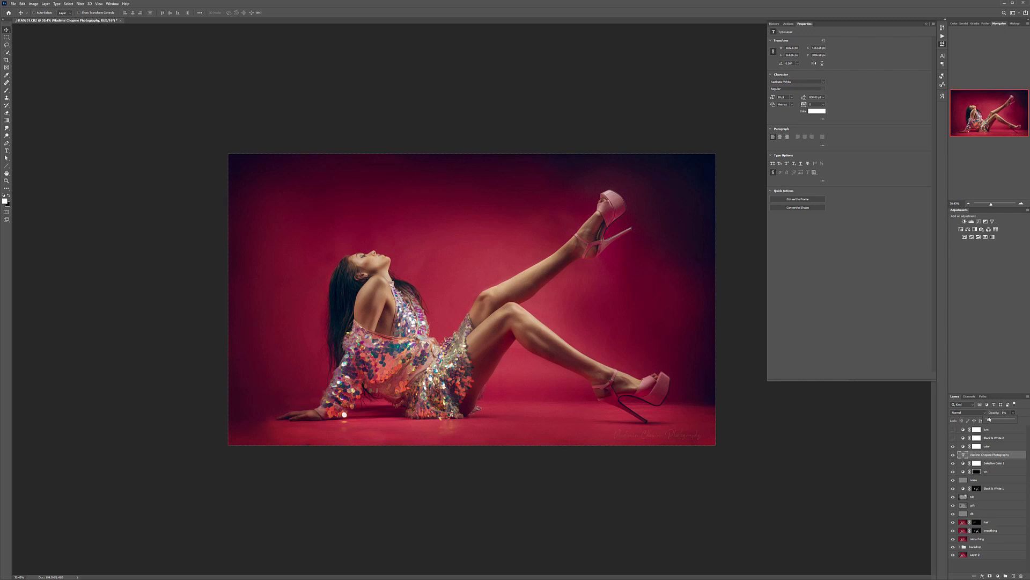
Step: Reduce the signature's font size to about 22 pt and move the text back into the lower-right corner of the photo
{"action": "double_click", "coordinate": [964, 455]}
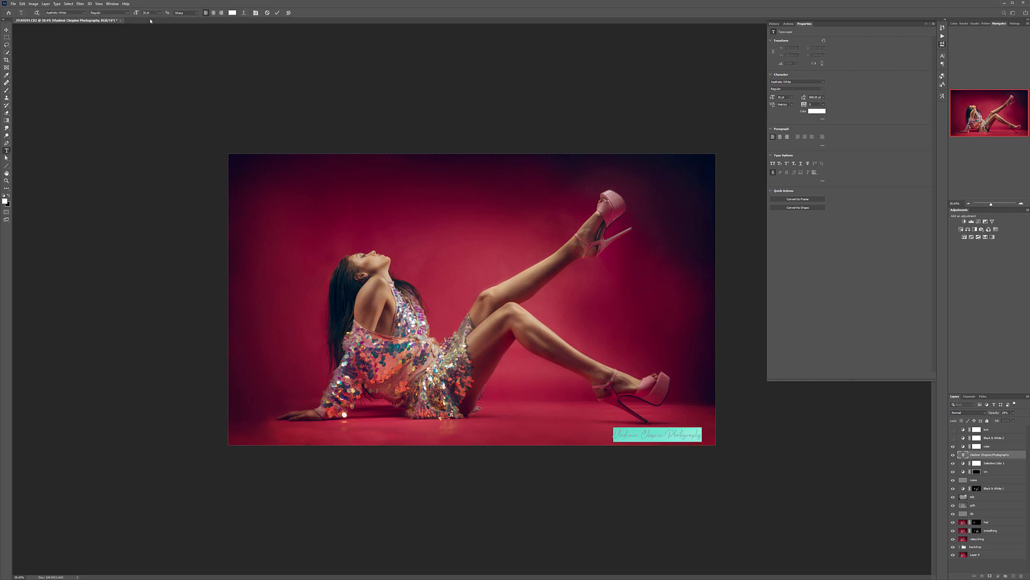
{"action": "left_click_drag", "start_coordinate": [136, 13], "coordinate": [130, 13]}
{"action": "left_click", "coordinate": [5, 30]}
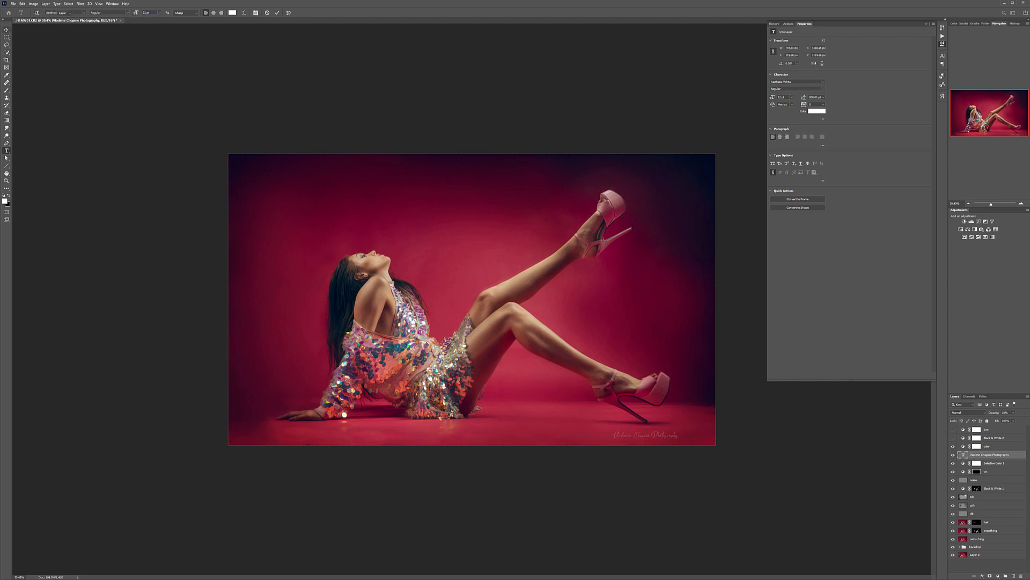
{"action": "left_click_drag", "start_coordinate": [647, 433], "coordinate": [670, 434]}
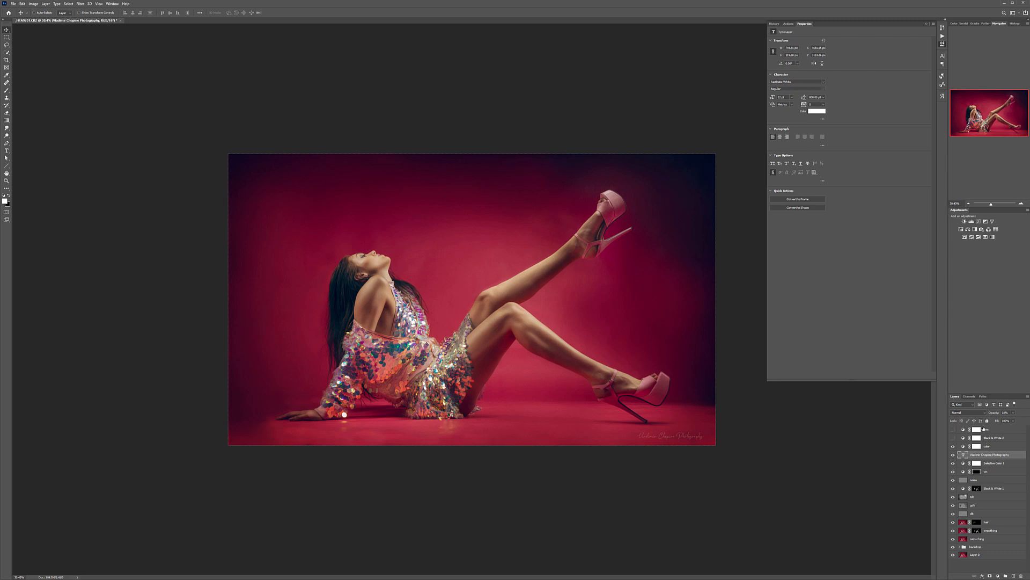
Step: Group all layers from the top Curves layer down to the backdrop group and name the new group "retouching"
{"action": "left_click", "coordinate": [1004, 430]}
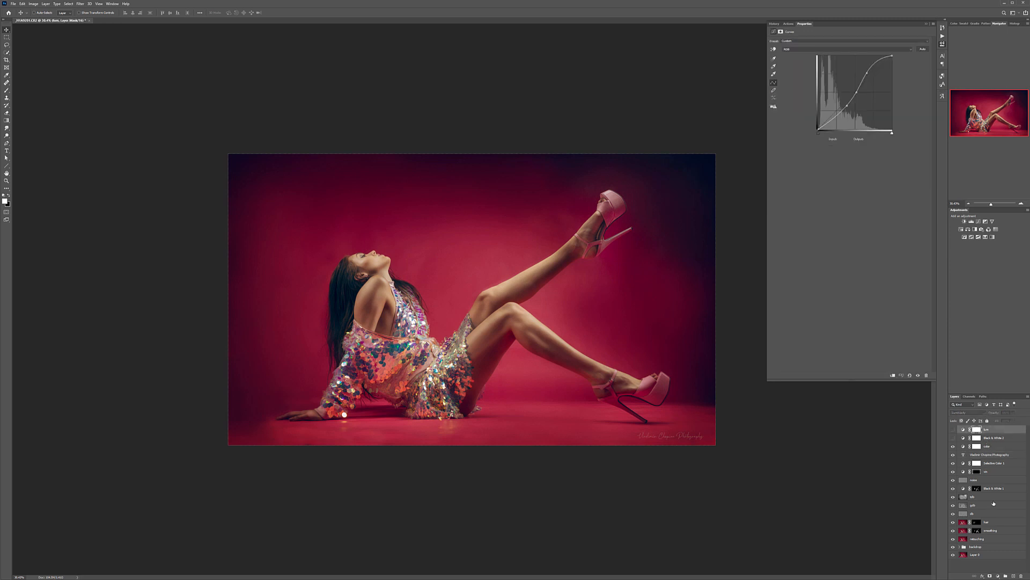
{"action": "left_click", "coordinate": [991, 547], "text": "shift"}
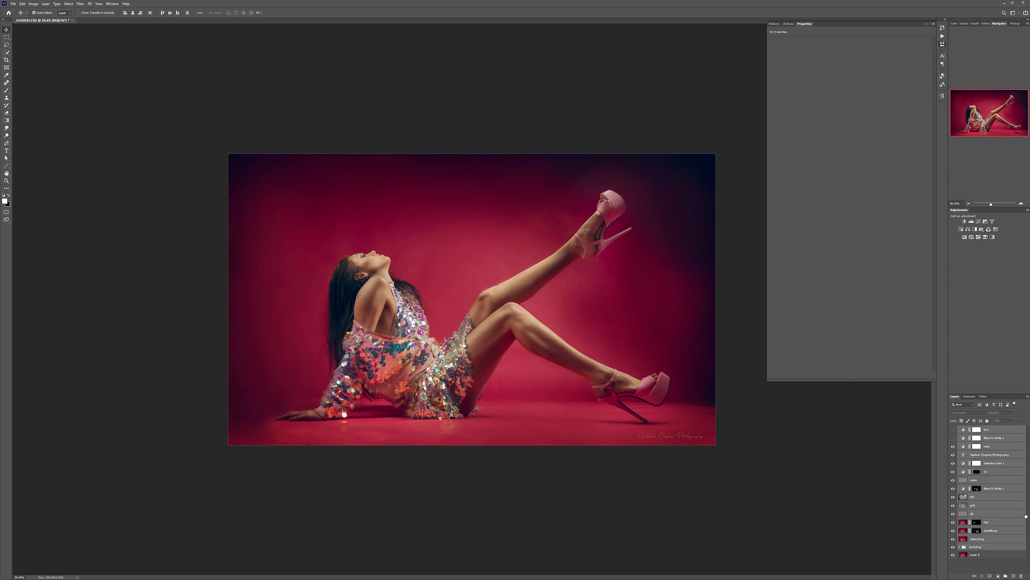
{"action": "key", "text": "ctrl+g"}
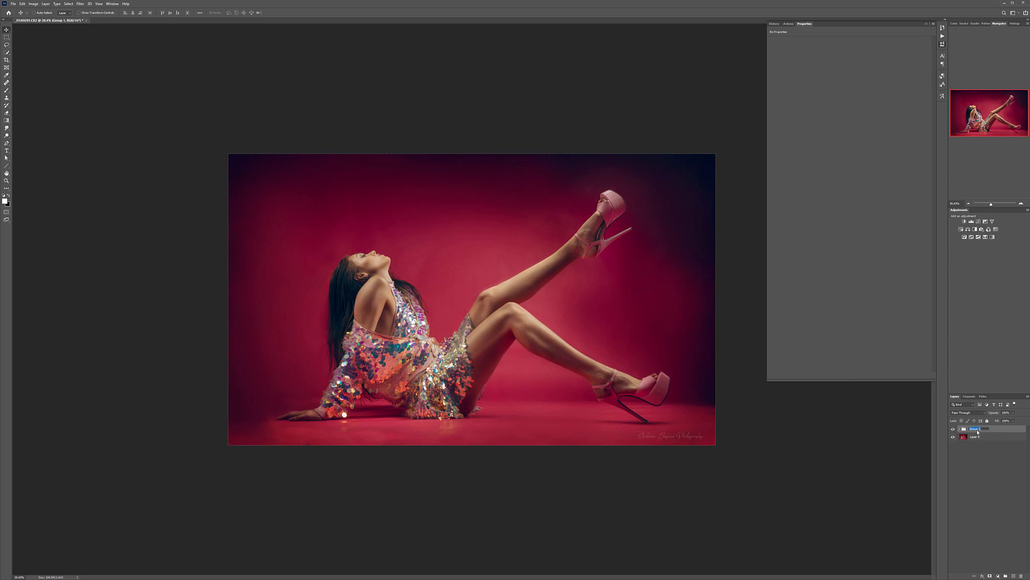
{"action": "type", "text": "retouching"}
{"action": "key", "text": "Return"}
Step: Compare the original photo with the finished edit by hiding and showing the retouching group several times
{"action": "left_click", "coordinate": [954, 429]}
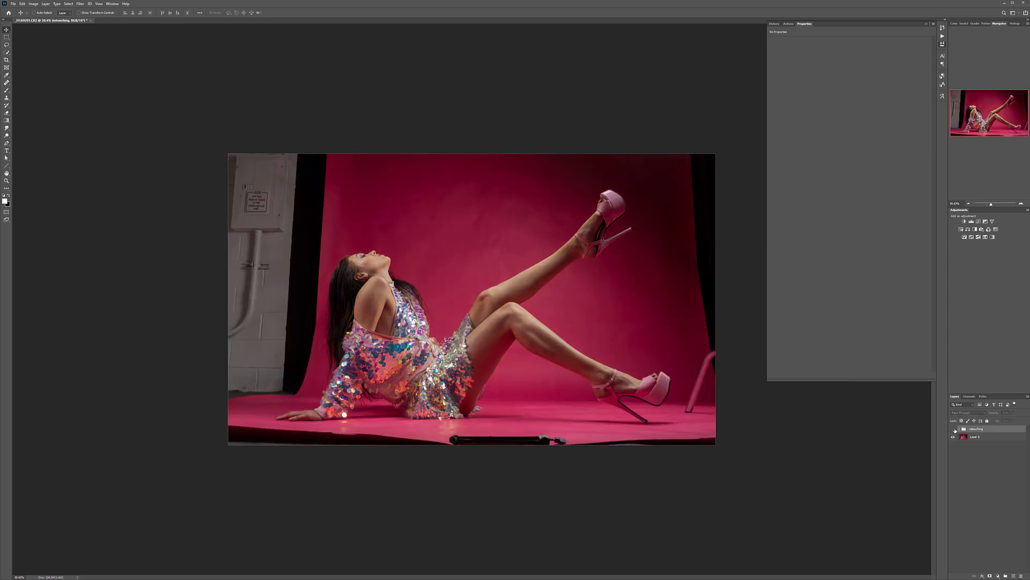
{"action": "left_click", "coordinate": [954, 430]}
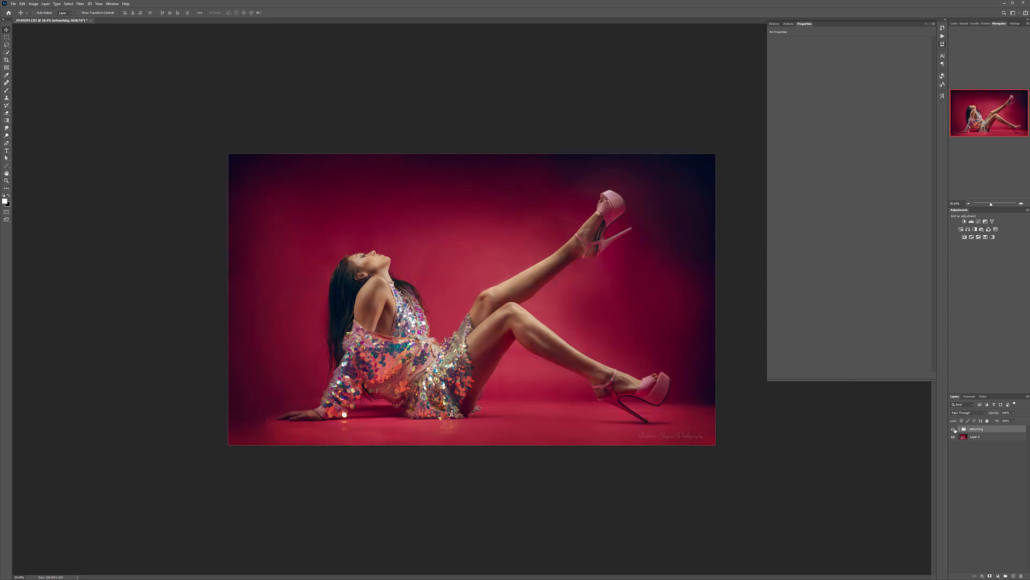
{"action": "left_click", "coordinate": [954, 430]}
{"action": "left_click", "coordinate": [954, 429]}
{"action": "left_click", "coordinate": [954, 430]}
{"action": "left_click", "coordinate": [954, 429]}
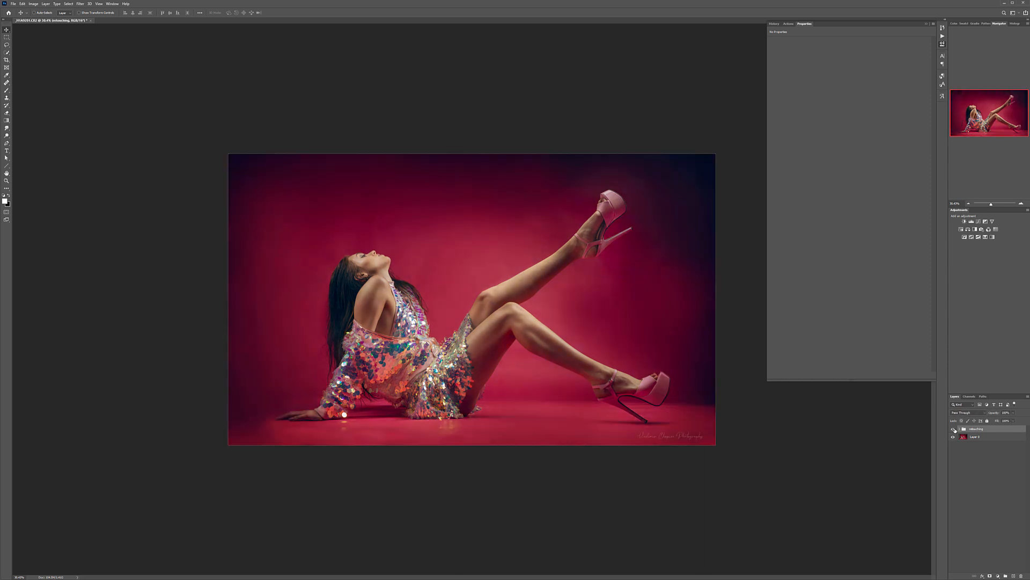